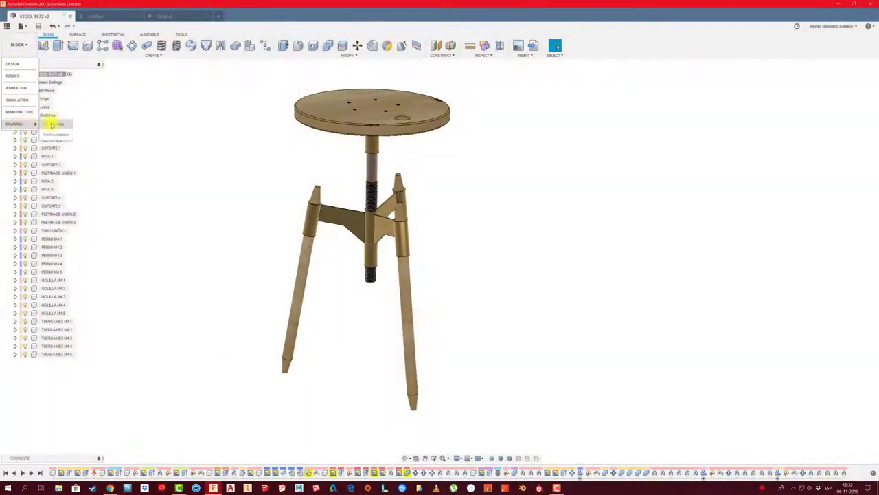
Create a drawing from the stool design and accept the default sheet and title block settings
left_click(51, 122)
left_click(792, 211)
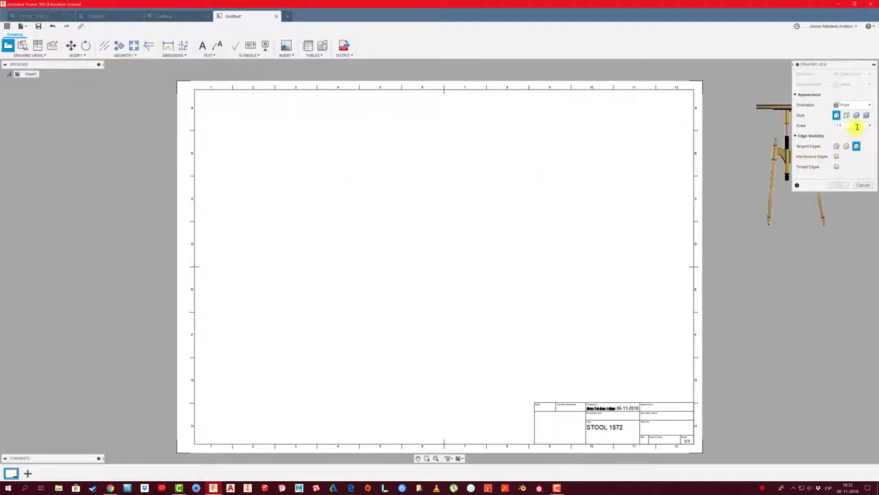
Place a Right-orientation base view of the stool at the sheet's upper left
left_click(868, 107)
left_click(846, 172)
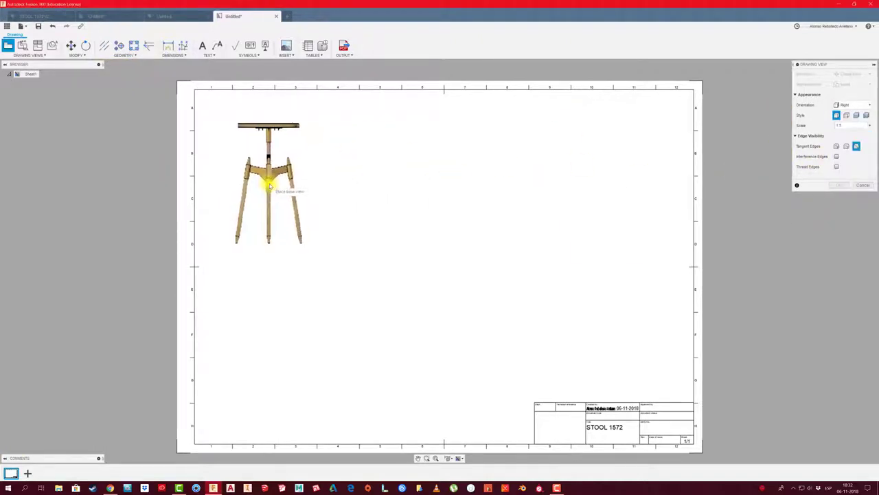
left_click(276, 189)
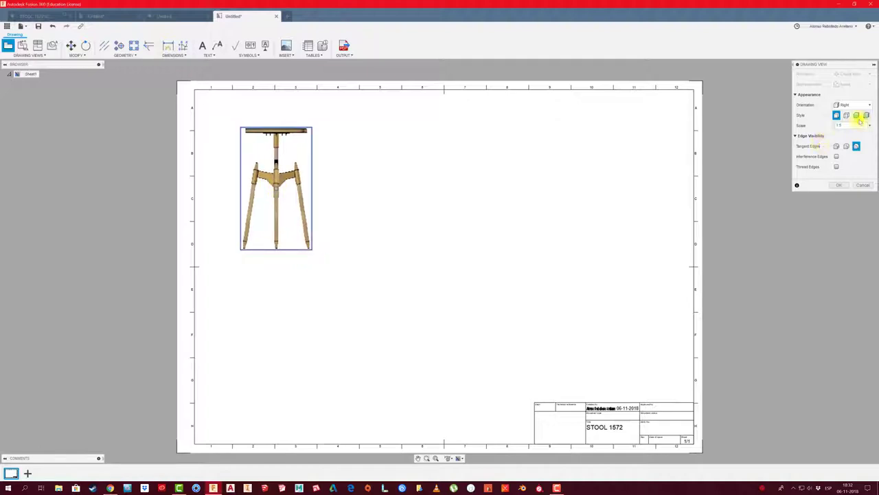
left_click(840, 186)
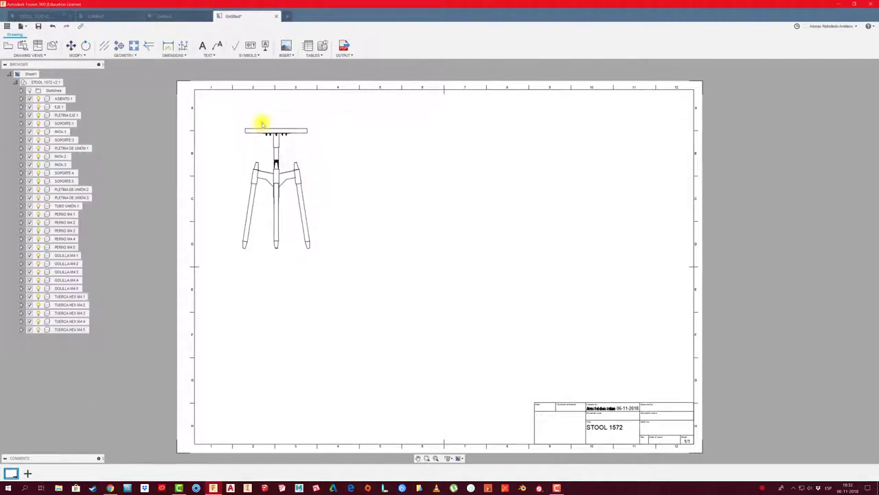
scroll(262, 124, "up", 3)
scroll(279, 133, "up", 3)
Cut section A-A vertically from above the seat to below the legs and place it right of the base view
left_click(294, 124)
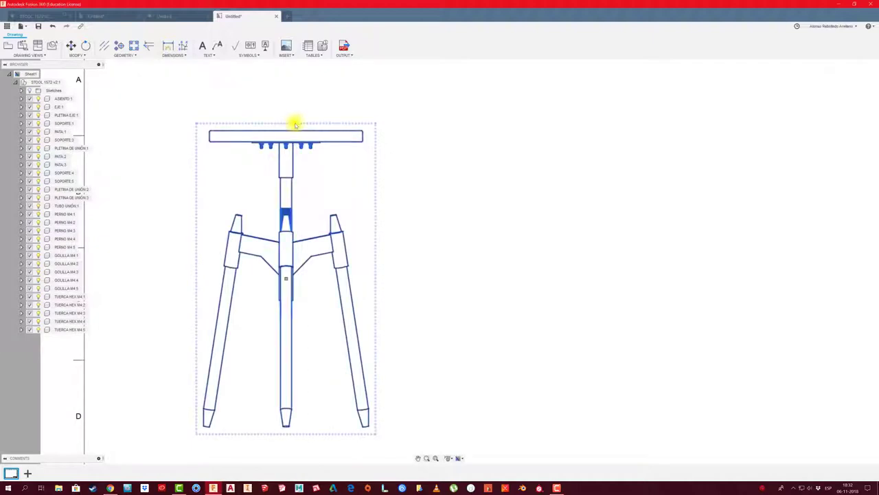
scroll(294, 123, "down", 1)
left_click(23, 46)
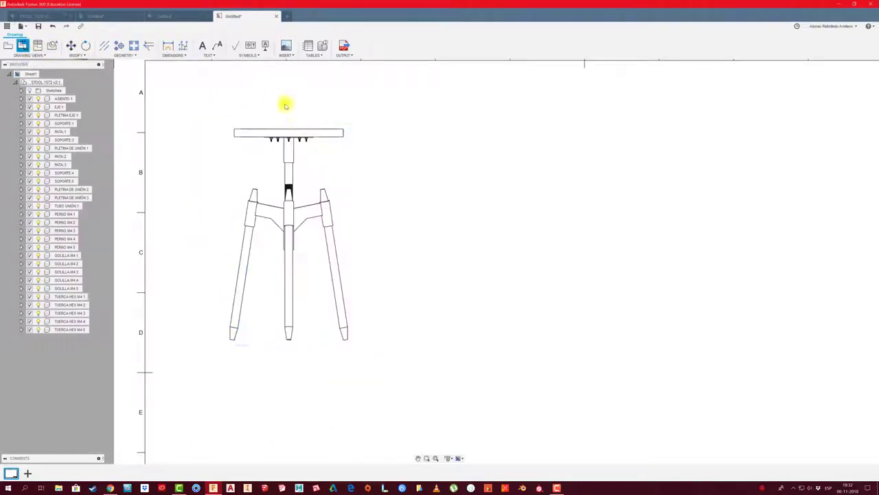
left_click(289, 124)
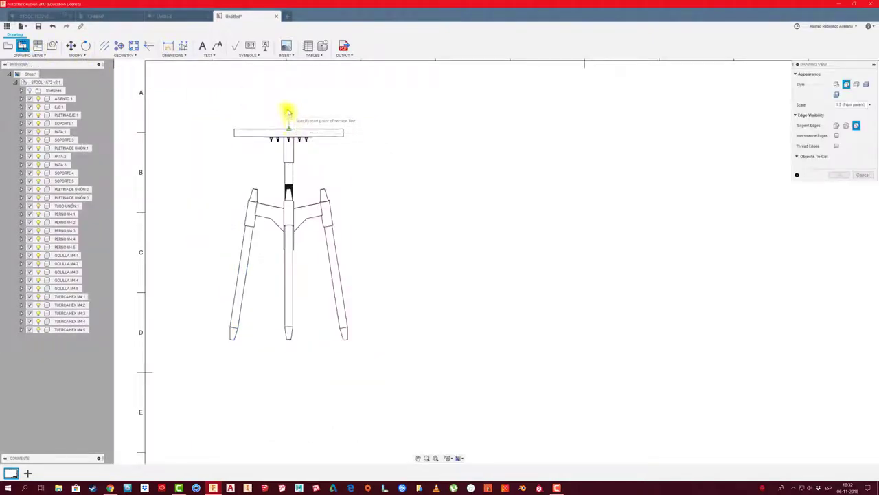
left_click(289, 99)
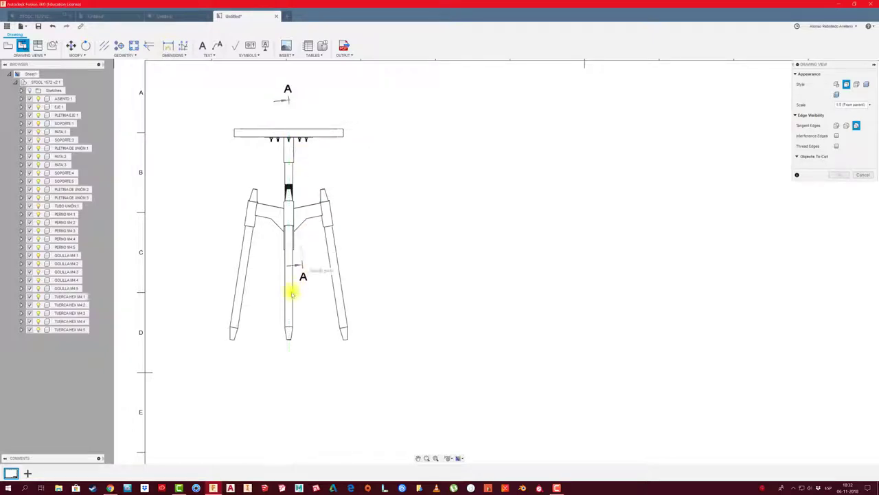
left_click(289, 360)
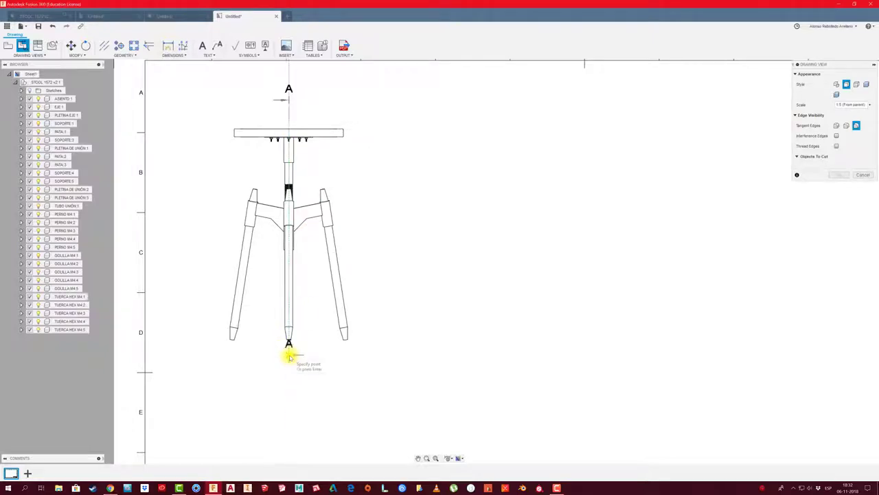
key("Return")
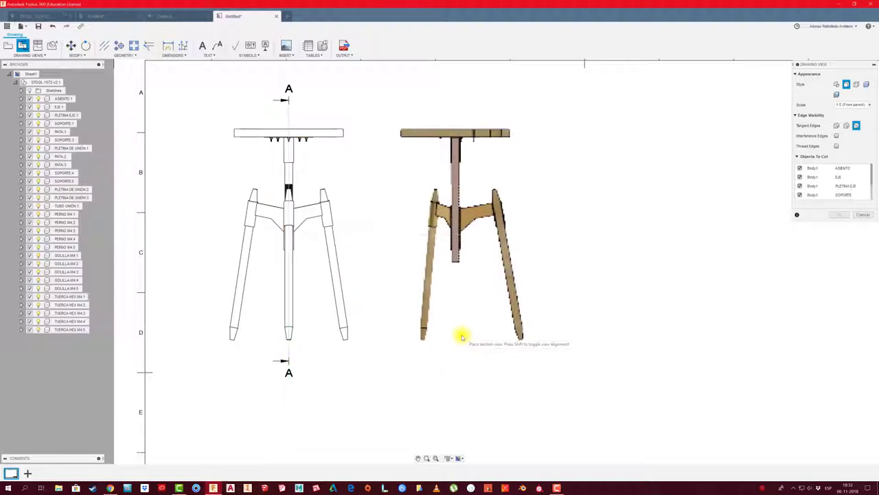
left_click(472, 335)
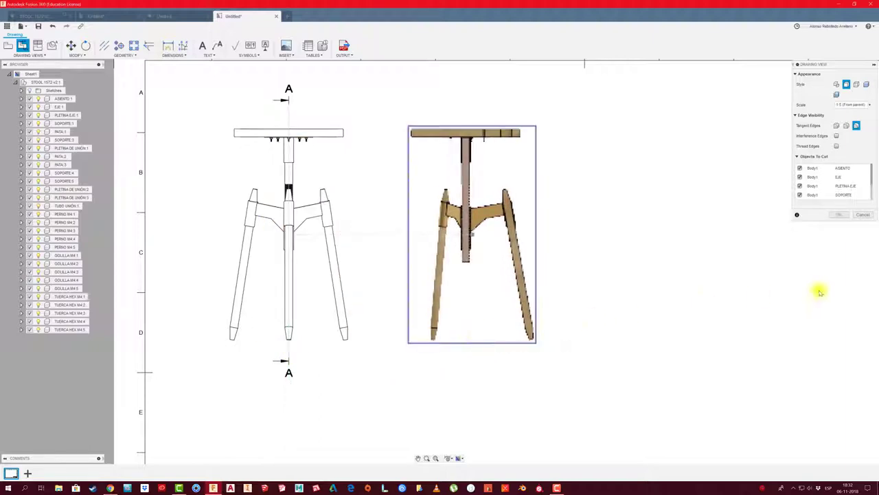
left_click(839, 215)
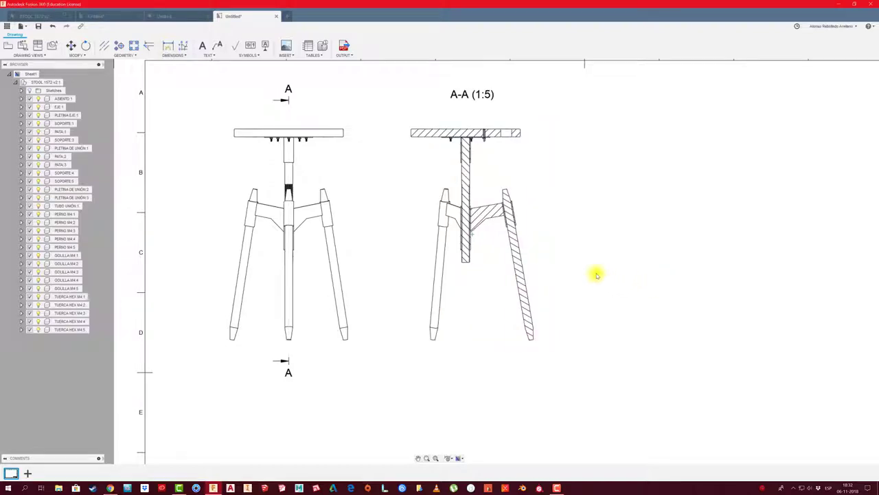
Set the threaded post's hatch scale factor to 5
scroll(505, 206, "up", 2)
scroll(471, 229, "up", 2)
scroll(443, 234, "up", 2)
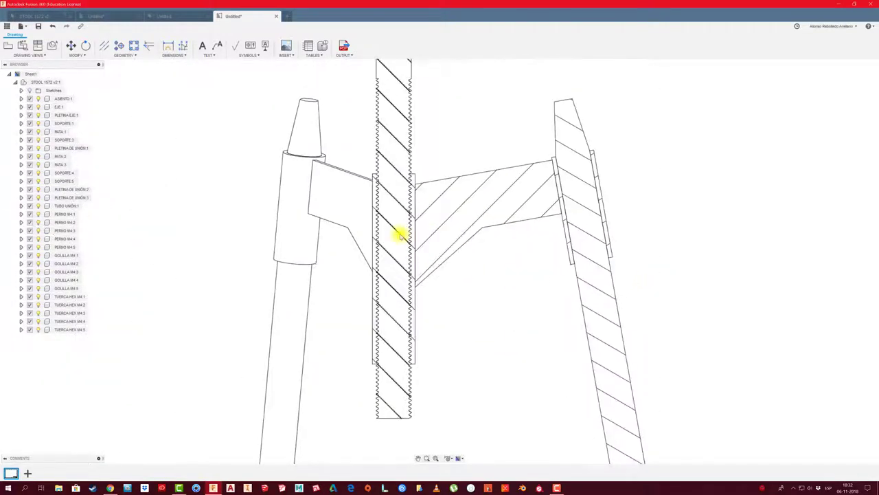
scroll(398, 235, "up", 2)
double_click(395, 185)
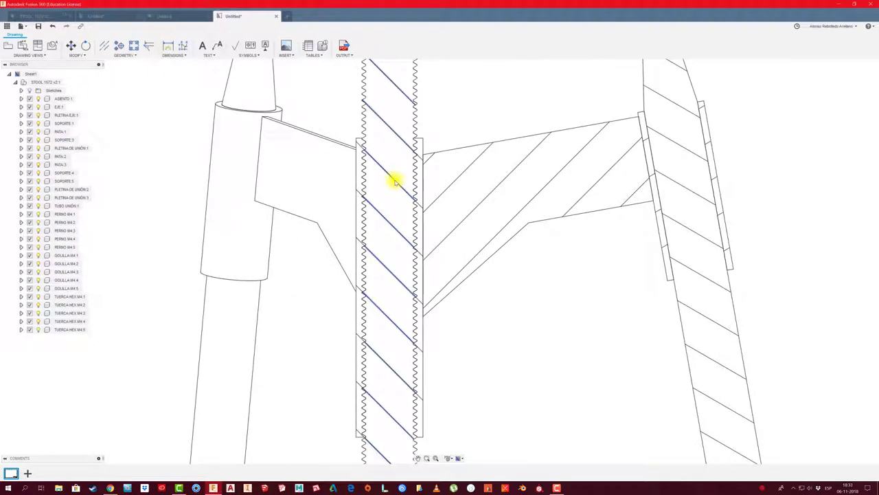
left_click(829, 84)
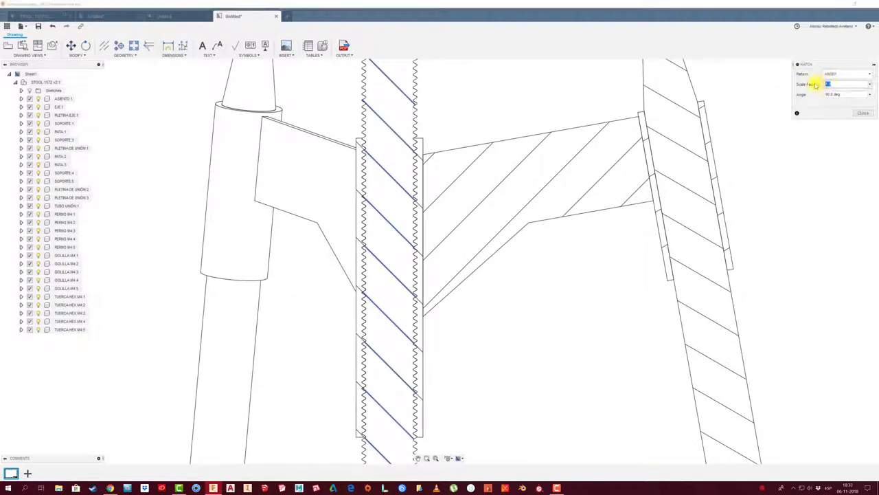
type("5")
key("Tab")
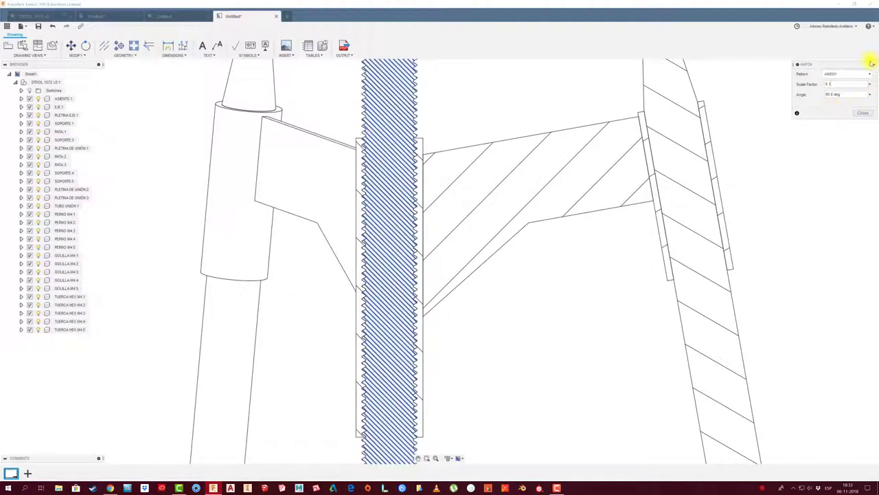
left_click(861, 113)
Give the hatch around the thread a new angle and a finer 0.1 scale factor
scroll(546, 199, "down", 1)
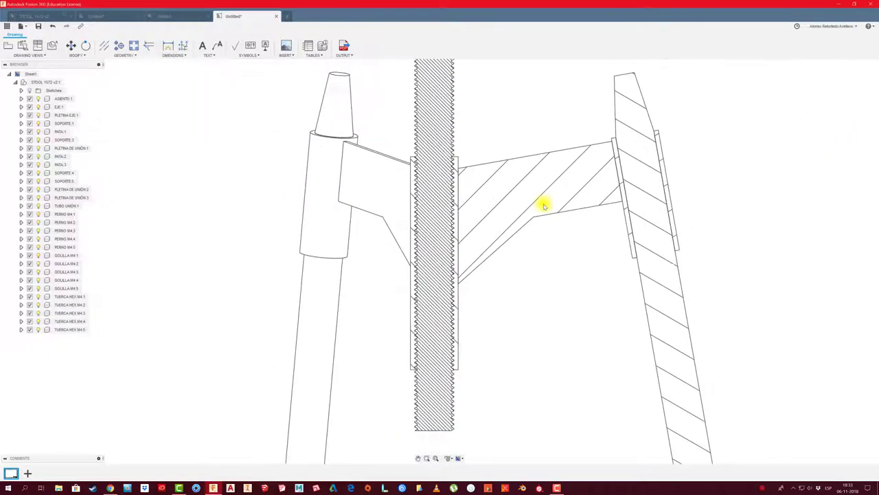
scroll(385, 344, "up", 3)
scroll(446, 316, "up", 2)
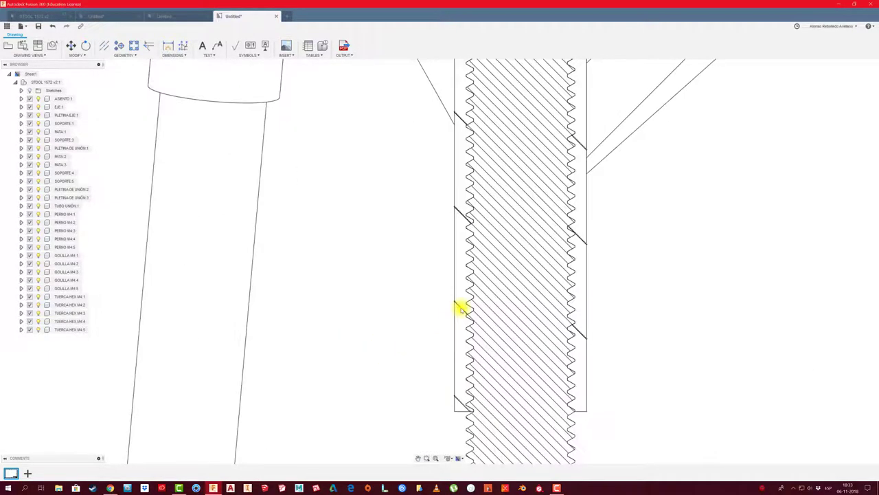
double_click(459, 310)
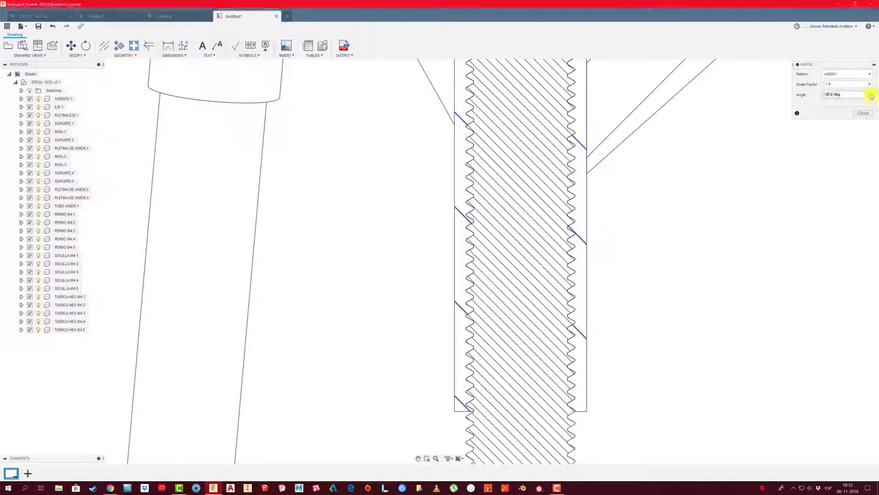
left_click(846, 94)
left_click(838, 134)
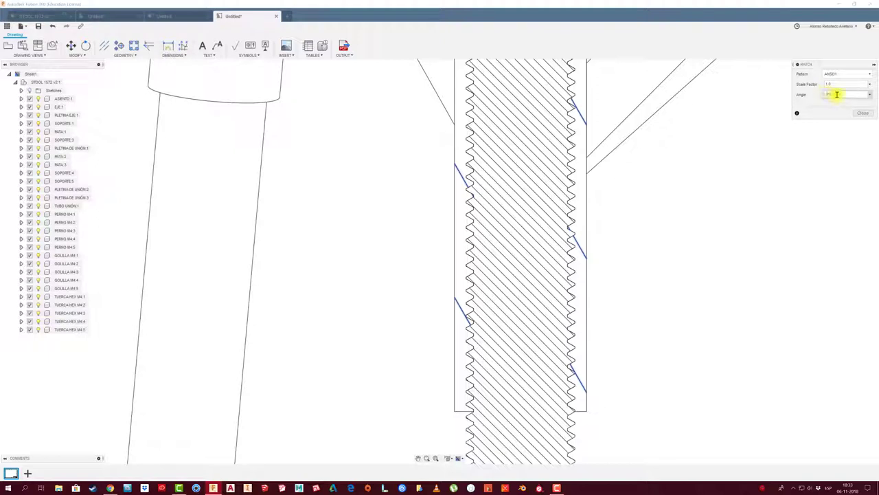
type("30")
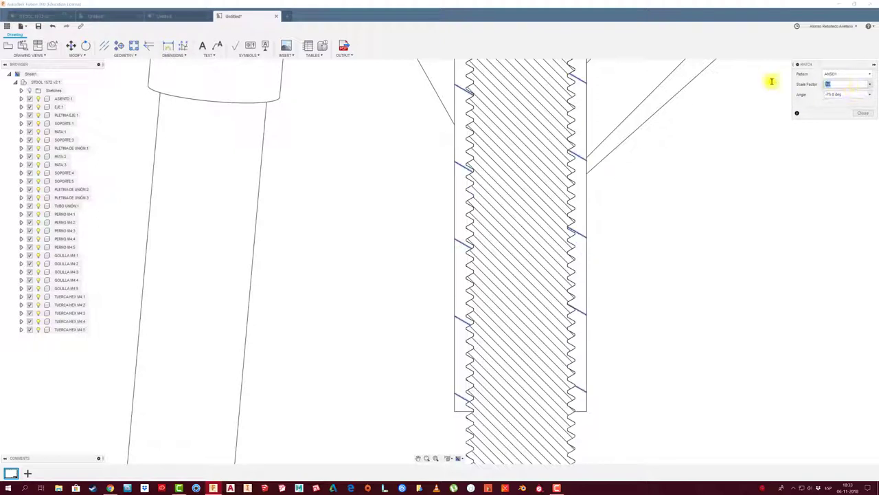
type("0.8")
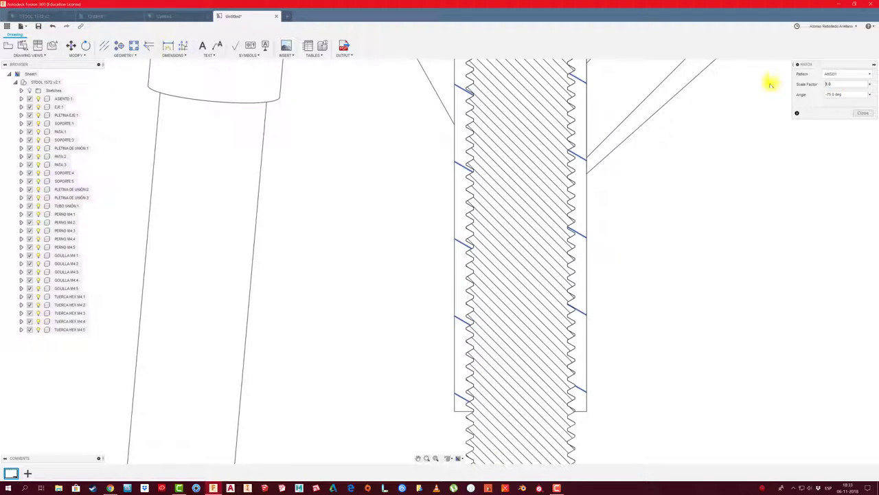
double_click(822, 85)
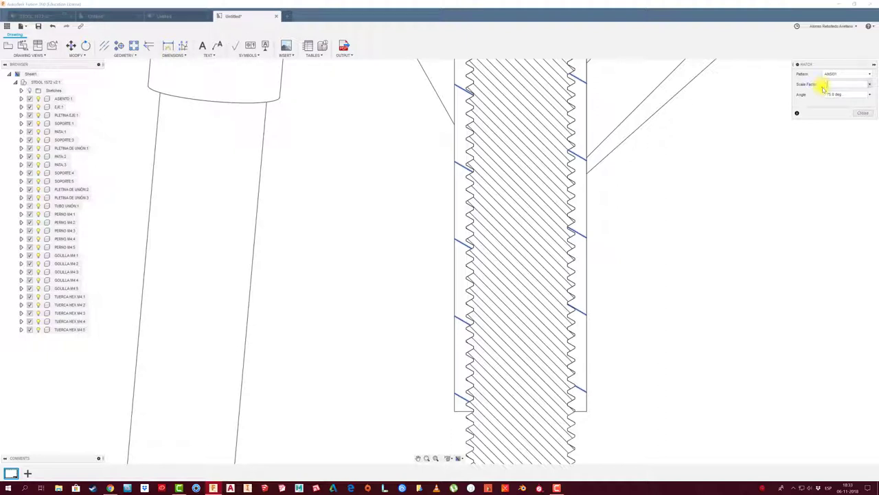
type("0.1")
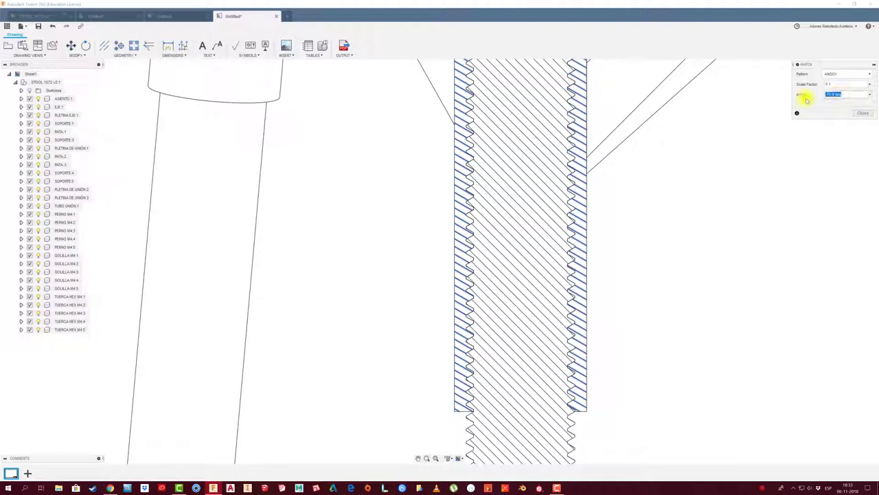
type("30")
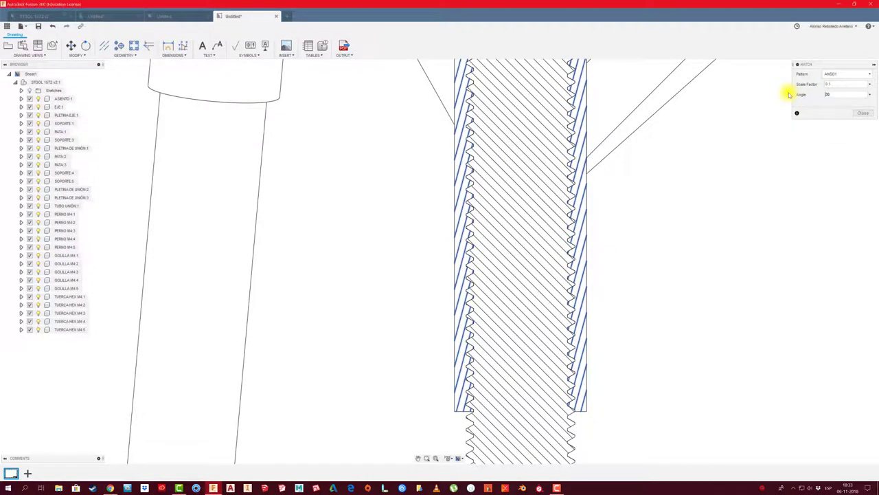
double_click(829, 95)
Enter 4 as the thread hatch angle and close the hatch editor
type("4")
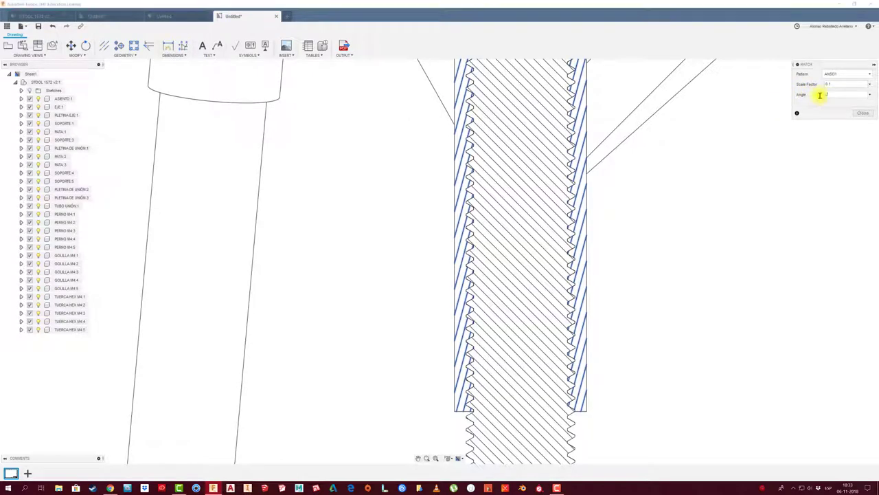
left_click(855, 115)
scroll(687, 197, "down", 3)
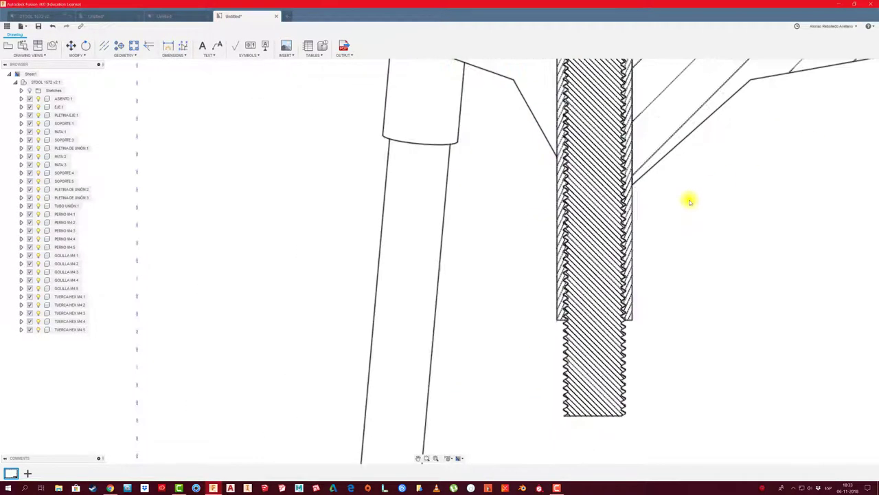
scroll(673, 255, "down", 3)
scroll(700, 235, "down", 3)
scroll(643, 255, "down", 2)
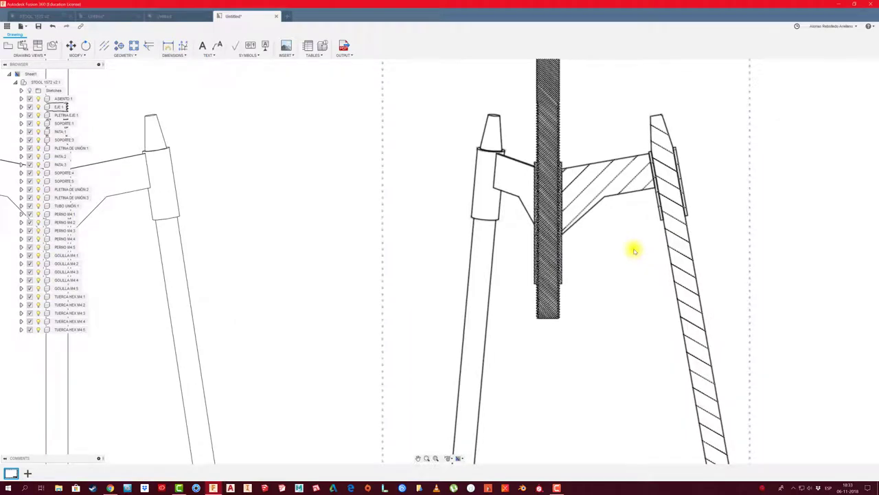
scroll(618, 255, "down", 3)
scroll(714, 213, "up", 2)
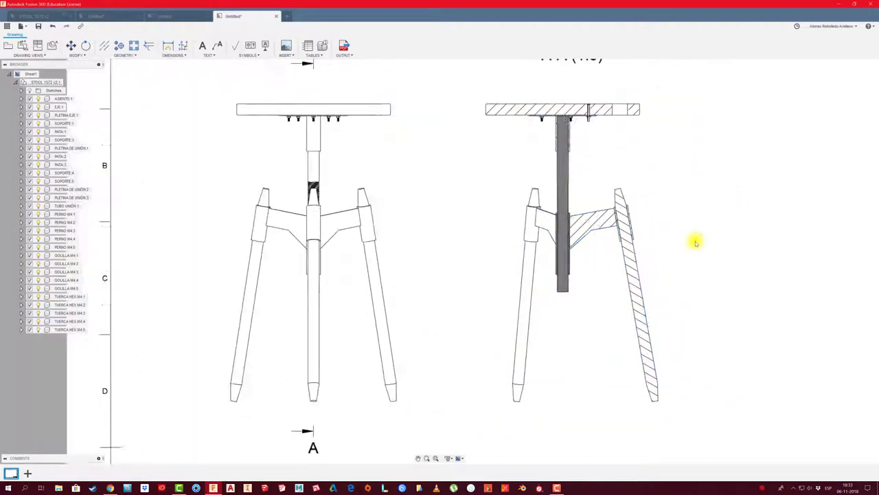
scroll(584, 223, "up", 3)
Set the bracket hatch scale factor to 0.5 and the right leg's hatch to 0.25
double_click(543, 203)
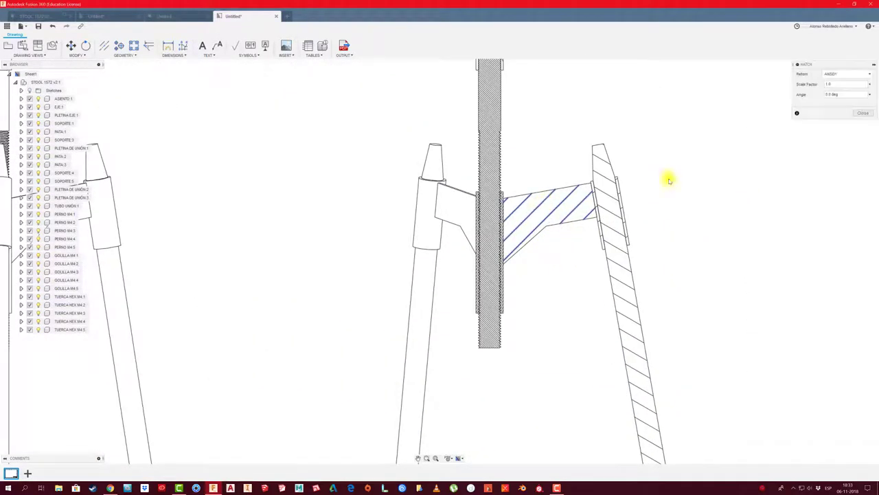
double_click(833, 83)
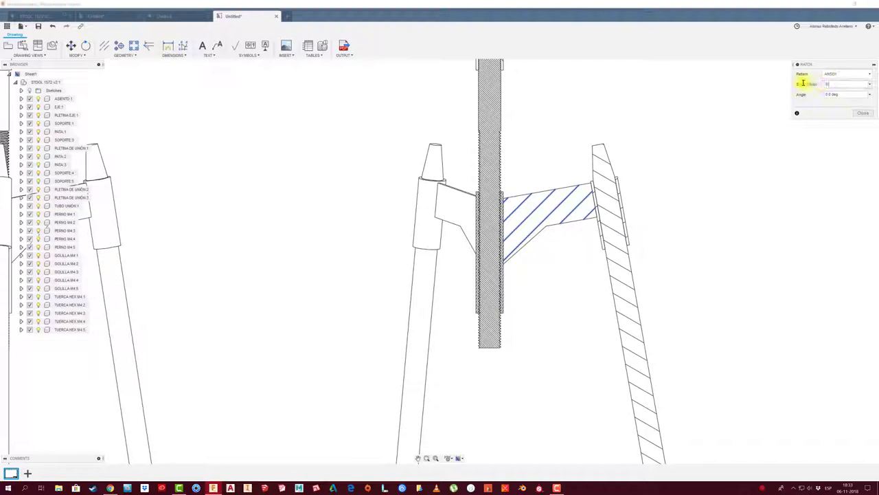
type("0.5")
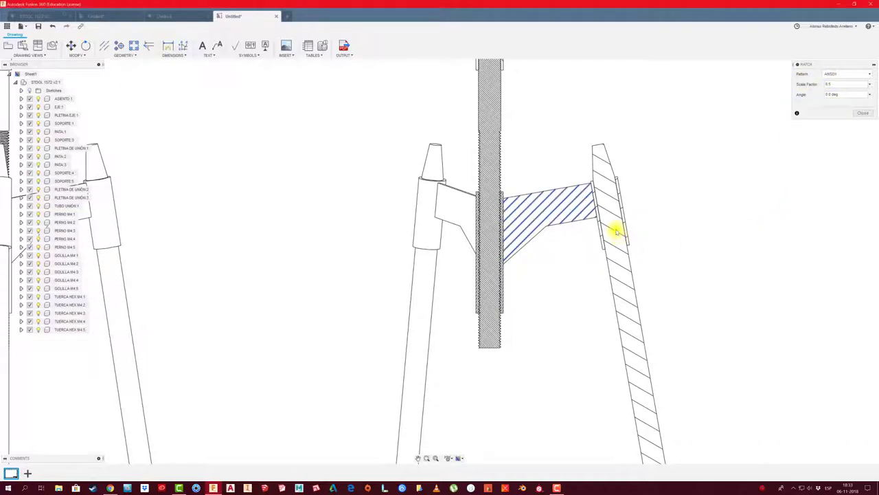
left_click(863, 113)
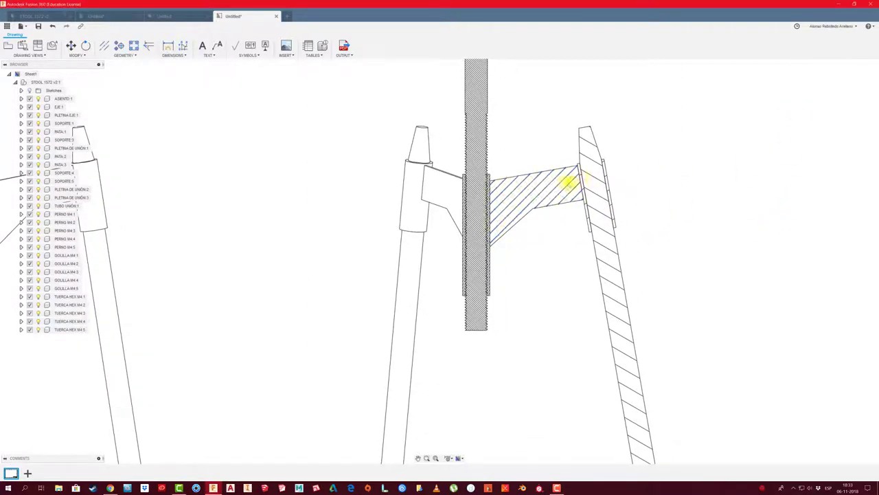
double_click(590, 177)
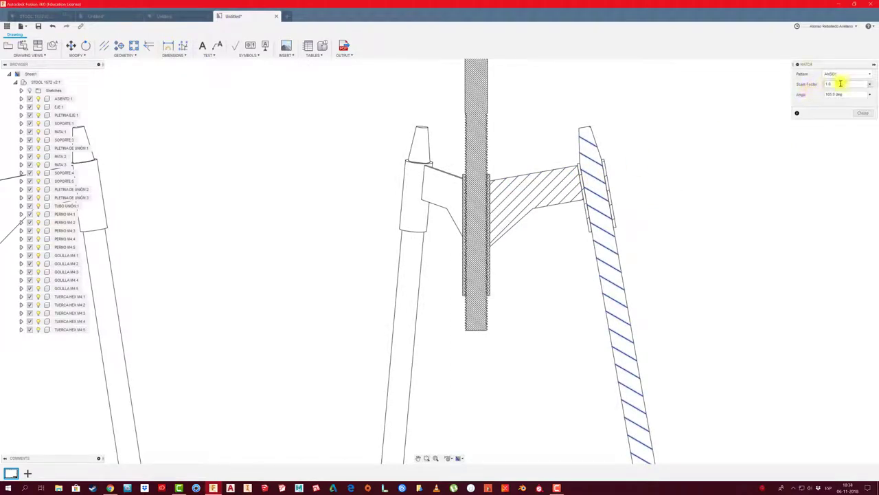
left_click_drag(842, 83, 815, 84)
type("0.25")
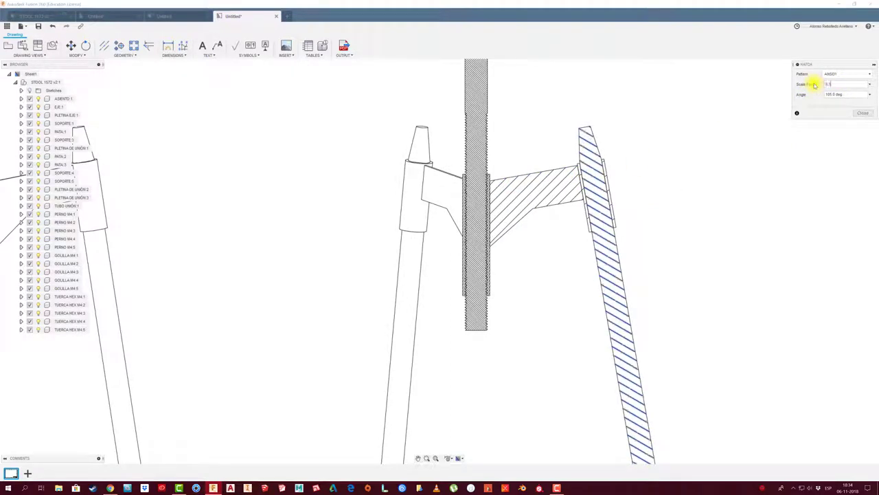
left_click(862, 113)
Change the central shaft's hatch in section A-A to scale factor 0.2
scroll(636, 200, "down", 2)
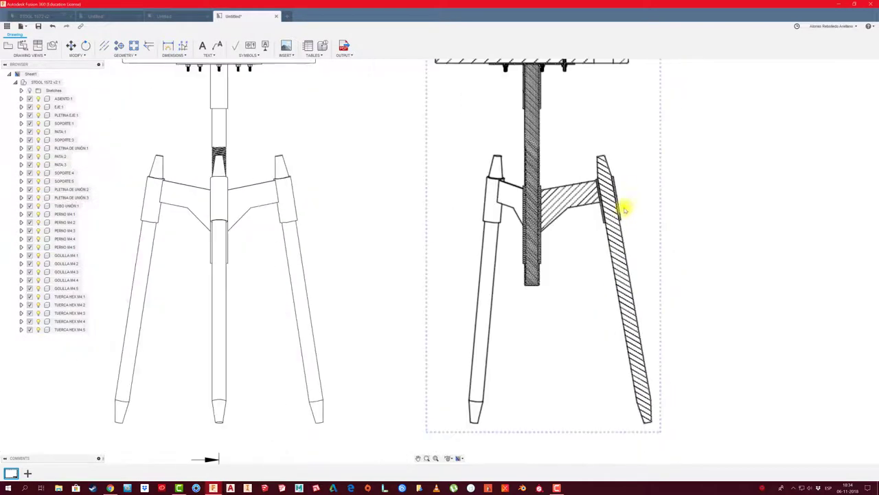
scroll(624, 202, "down", 3)
scroll(612, 220, "down", 2)
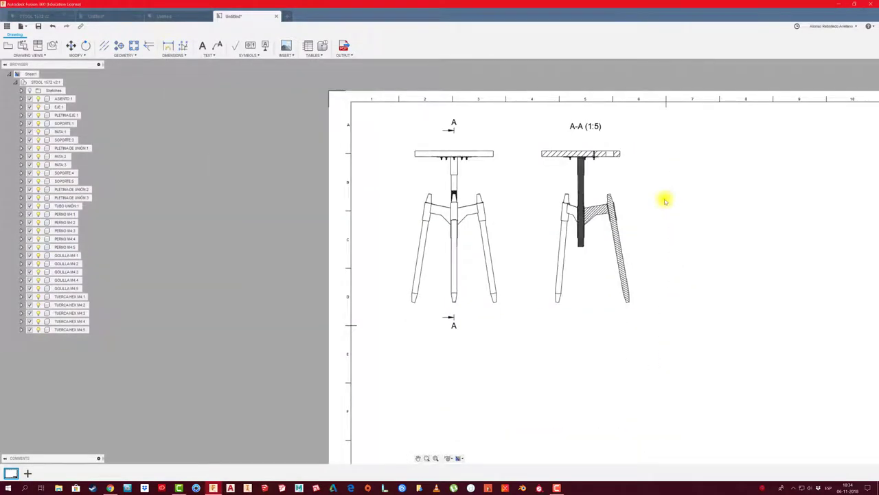
scroll(634, 198, "up", 2)
scroll(634, 198, "up", 2)
scroll(633, 199, "up", 2)
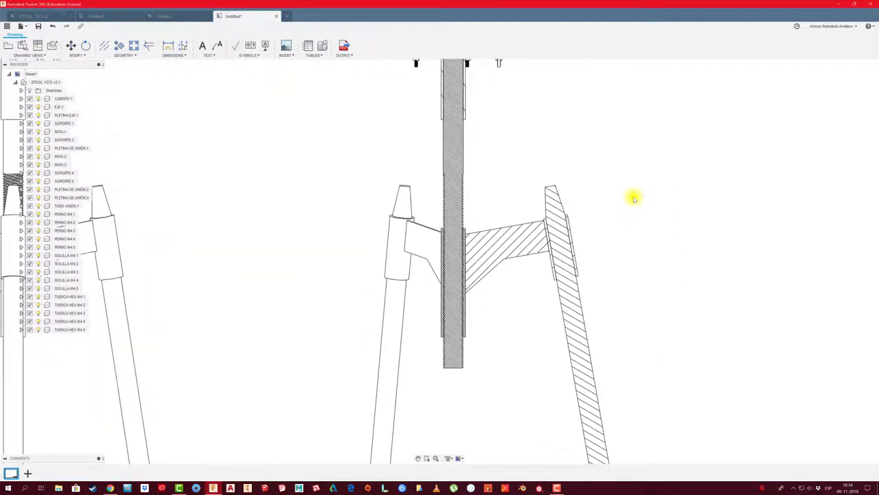
scroll(634, 198, "up", 1)
left_click(432, 157)
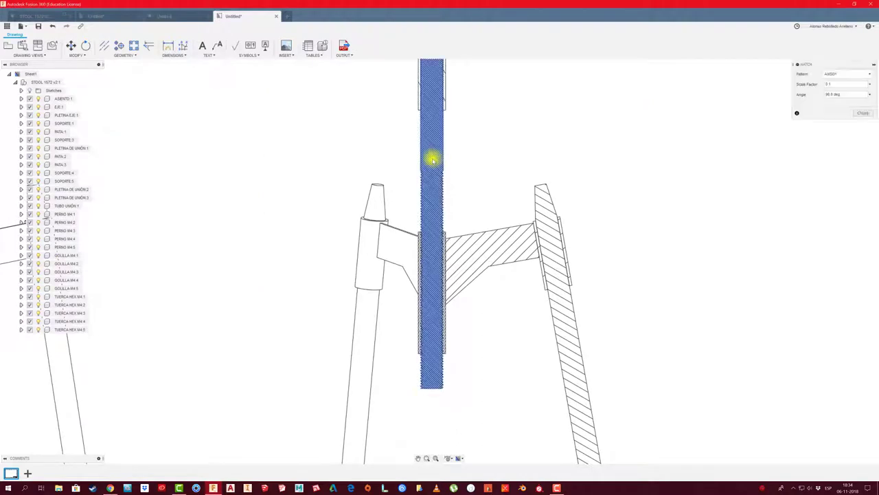
left_click_drag(835, 83, 811, 84)
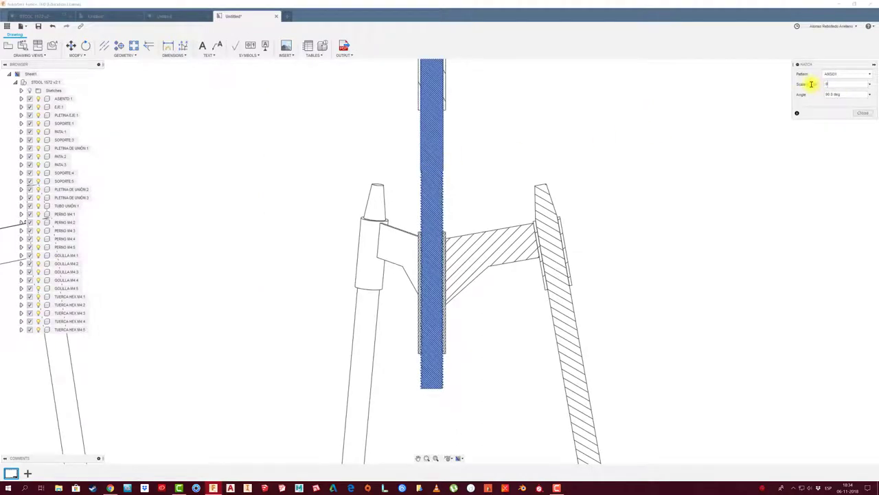
type("0.2")
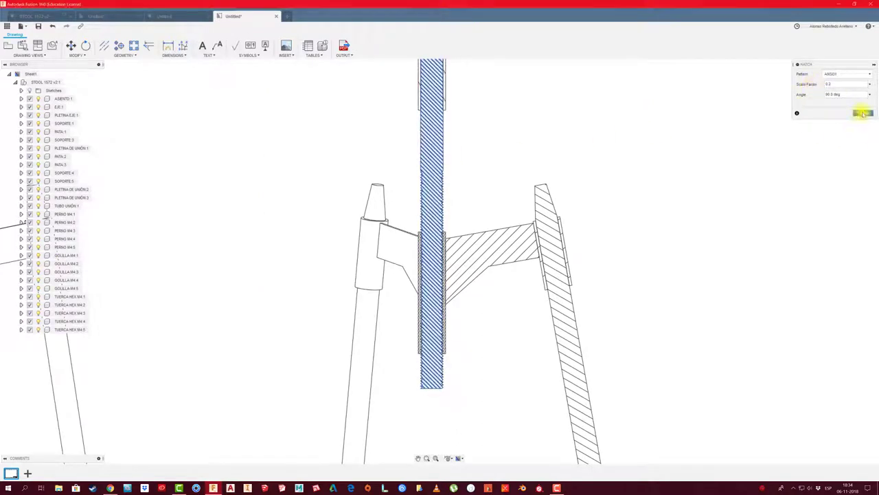
left_click(862, 114)
scroll(399, 291, "up", 3)
scroll(520, 300, "up", 3)
scroll(520, 300, "up", 3)
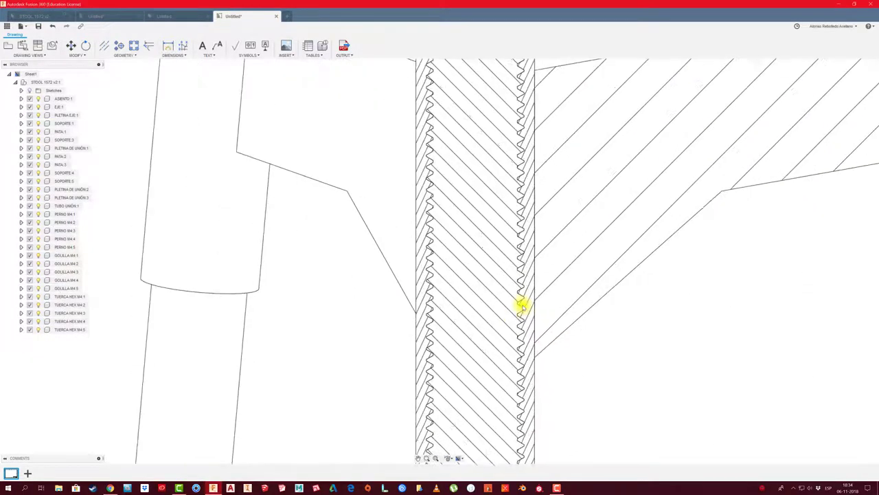
scroll(522, 305, "down", 2)
scroll(522, 306, "down", 2)
scroll(522, 306, "down", 2)
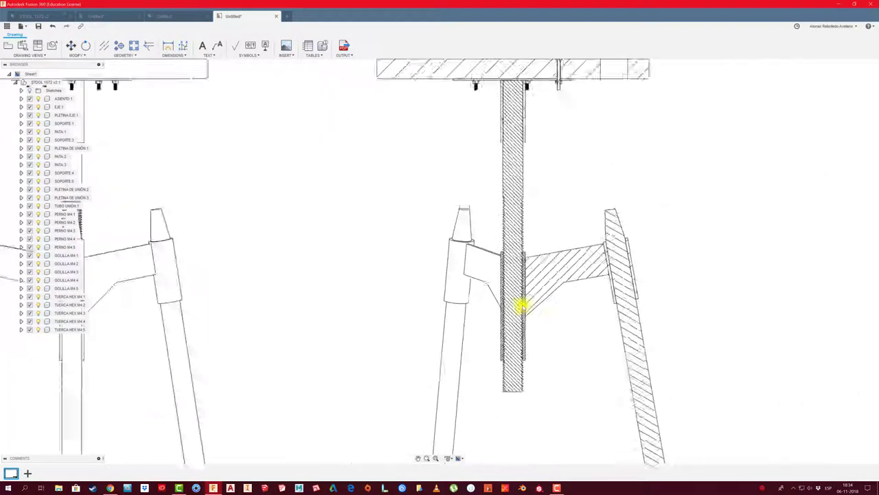
scroll(522, 306, "down", 2)
middle_click_drag(436, 271, 451, 236)
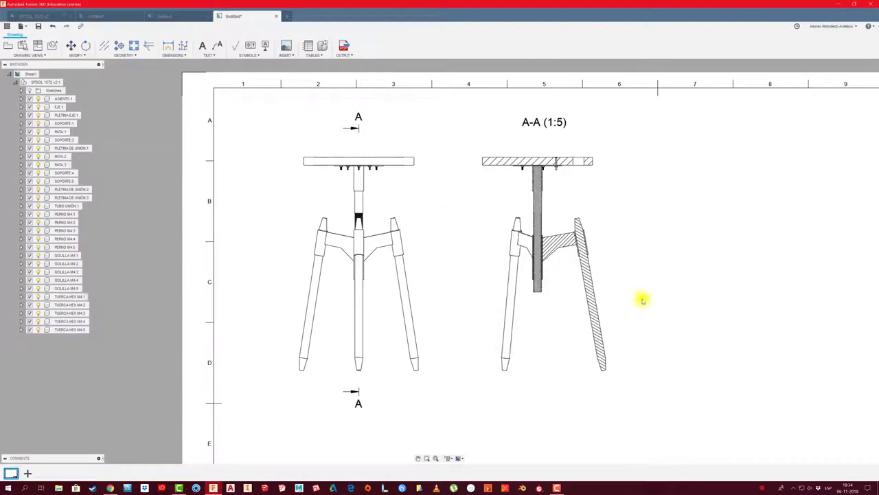
middle_click_drag(642, 298, 621, 262)
scroll(622, 261, "down", 2)
scroll(549, 292, "up", 1)
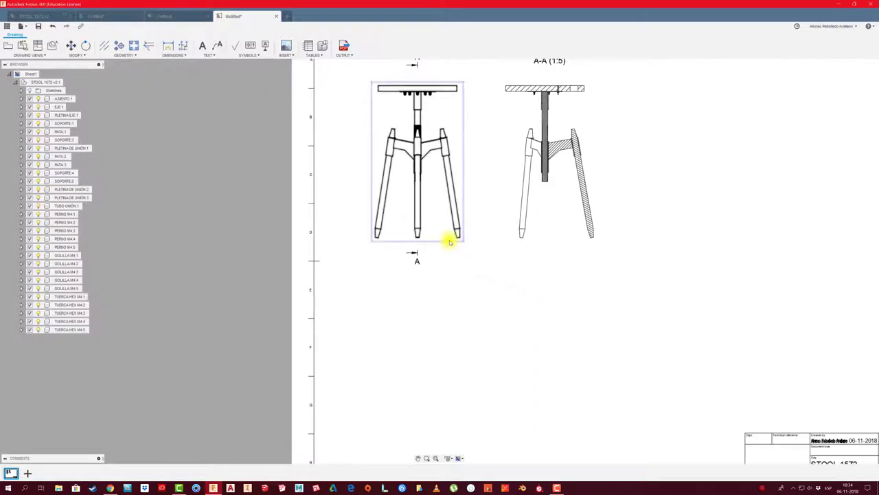
Project a top view of the stool from the base view and place it on the sheet
left_click(453, 246)
left_click(37, 45)
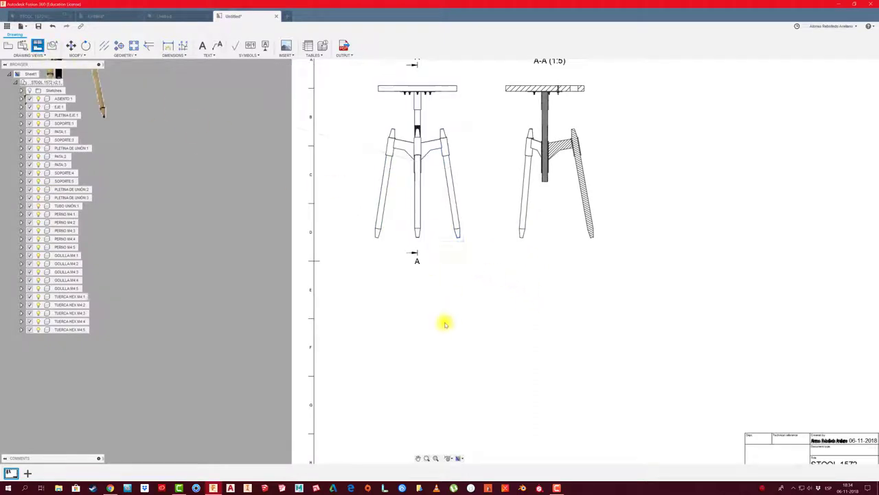
middle_click_drag(442, 314, 435, 438)
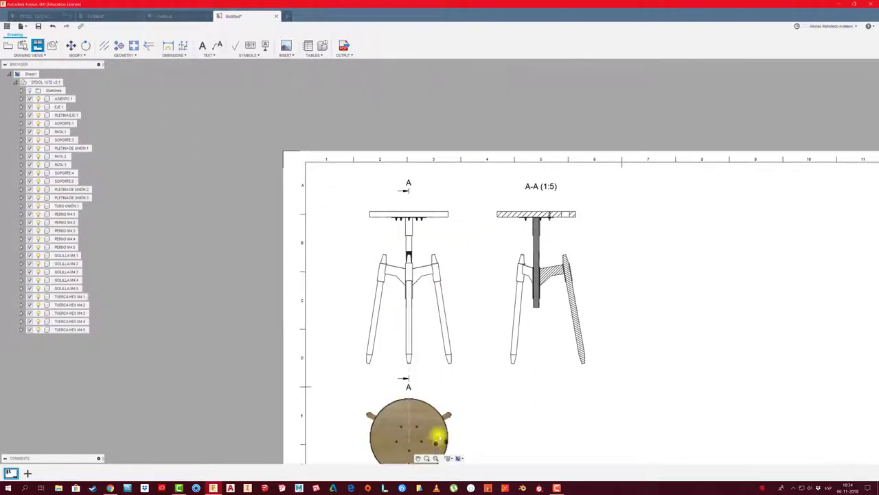
right_click(421, 131)
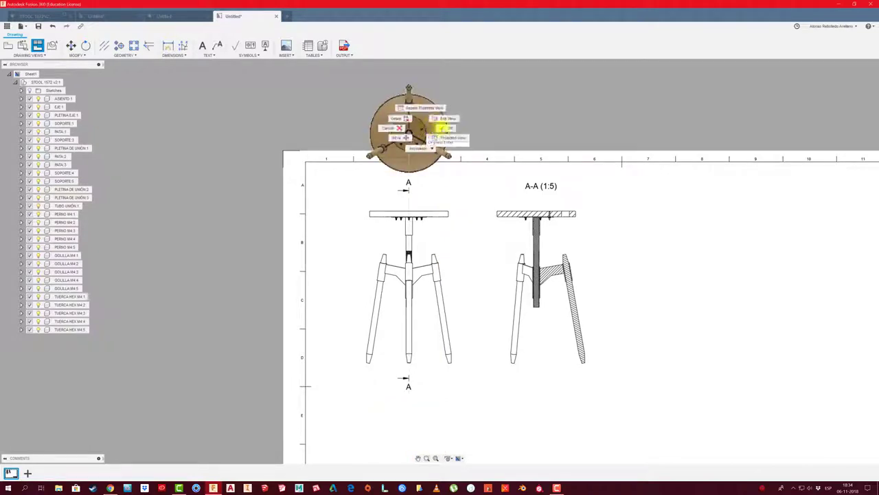
left_click(451, 143)
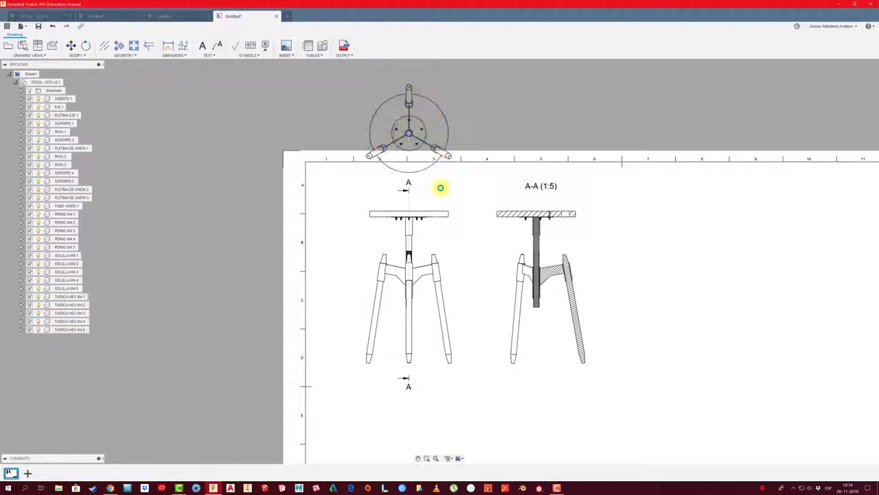
scroll(440, 182, "down", 2)
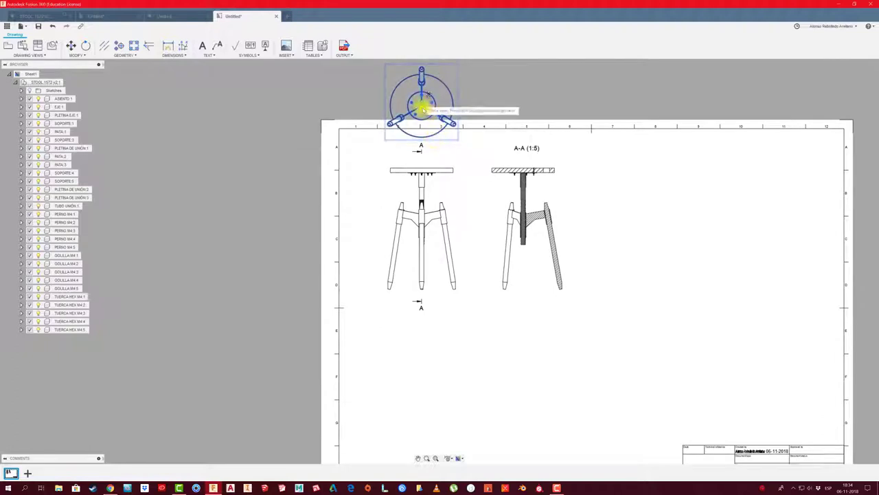
left_click(423, 104)
Move the top view down so it sits below the base view
left_click_drag(413, 364, 424, 369)
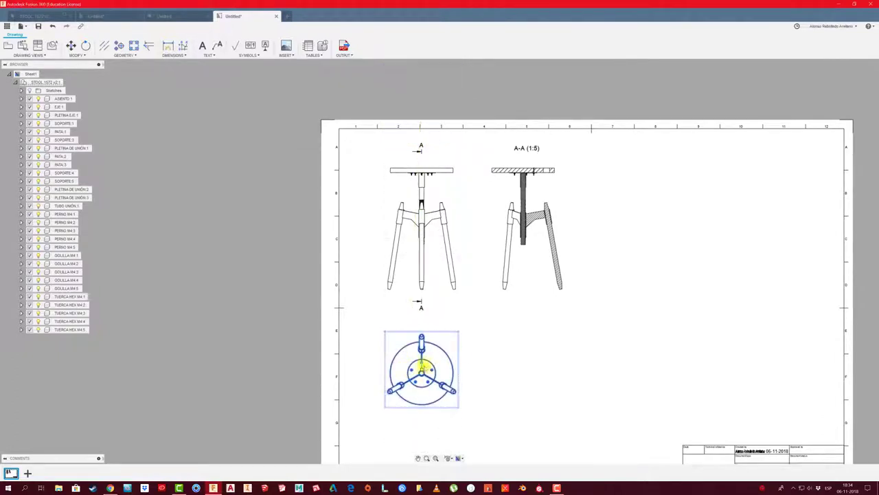
scroll(462, 356, "up", 2)
scroll(447, 361, "up", 3)
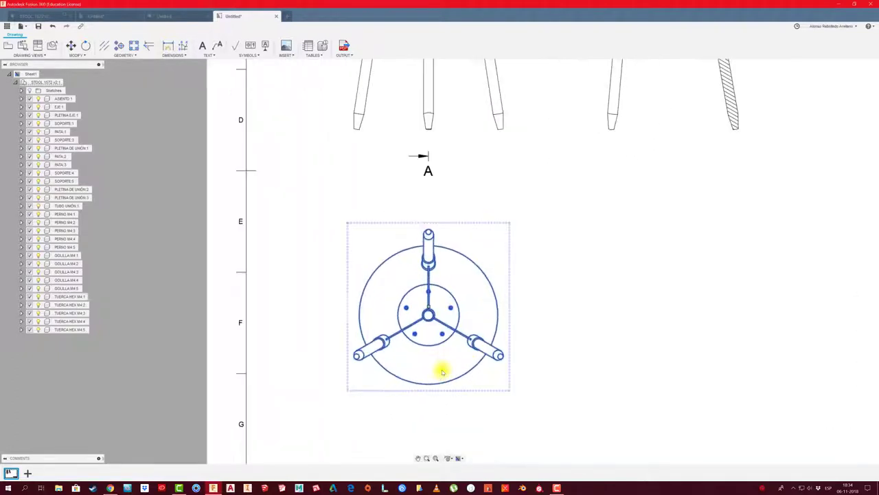
scroll(450, 340, "up", 3)
scroll(456, 261, "up", 3)
scroll(464, 227, "up", 1)
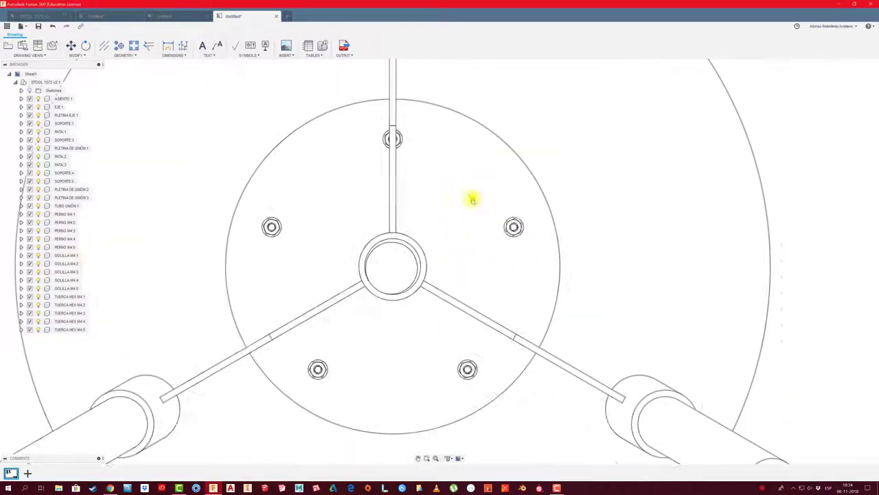
Add a centre mark pattern with centre lines through the hub on the top view
left_click(135, 47)
left_click(394, 138)
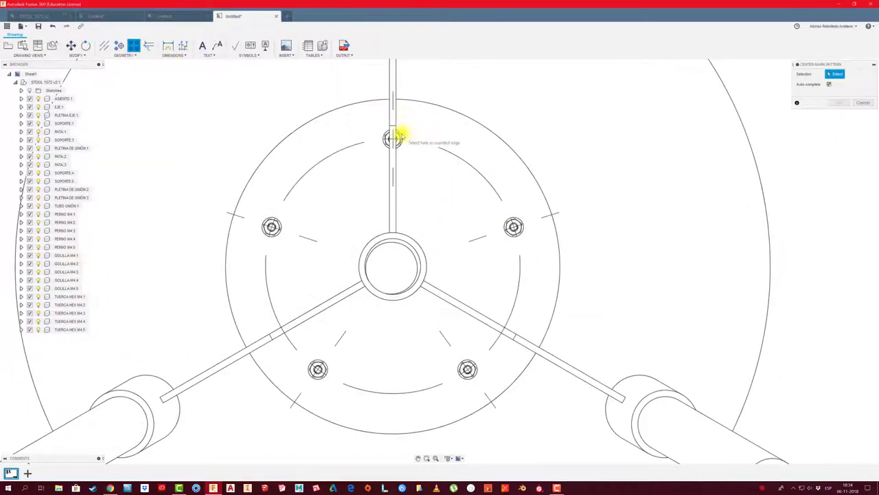
left_click(828, 104)
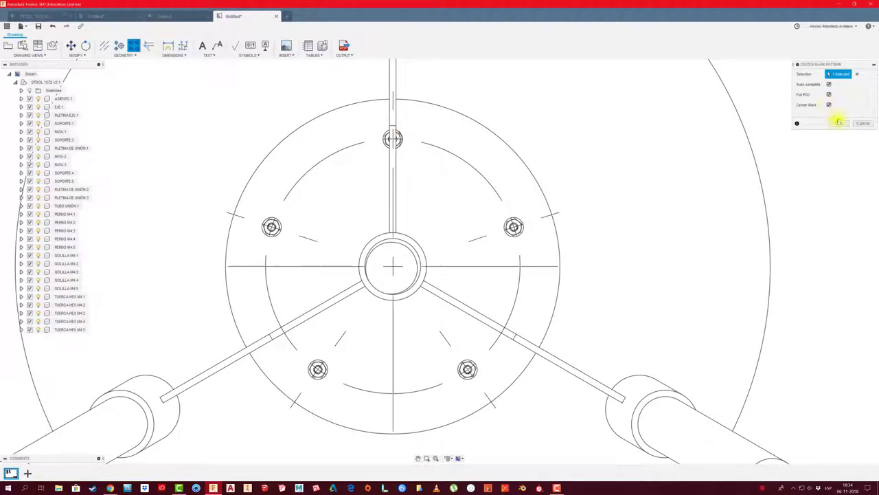
left_click(839, 123)
scroll(569, 212, "down", 2)
scroll(528, 224, "down", 1)
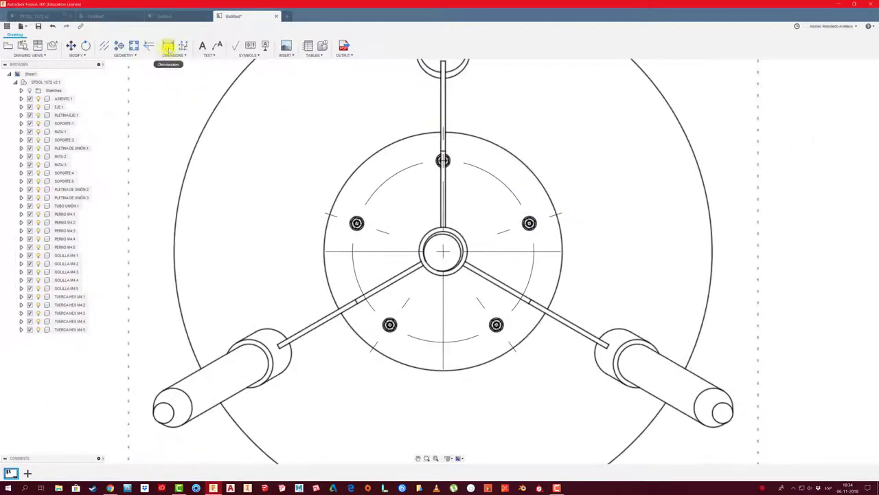
Add Ø118 and Ø155 diameter dimensions to the top view's circles
left_click(167, 45)
left_click(502, 177)
scroll(550, 188, "down", 2)
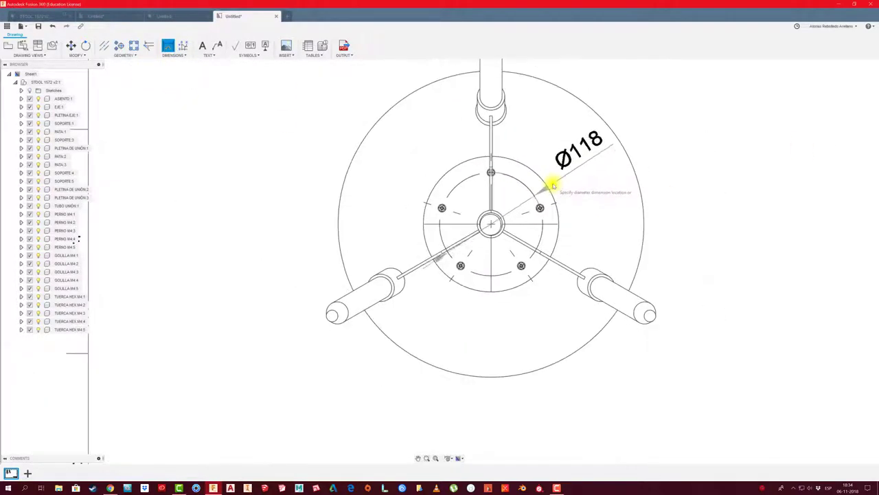
scroll(566, 193, "down", 1)
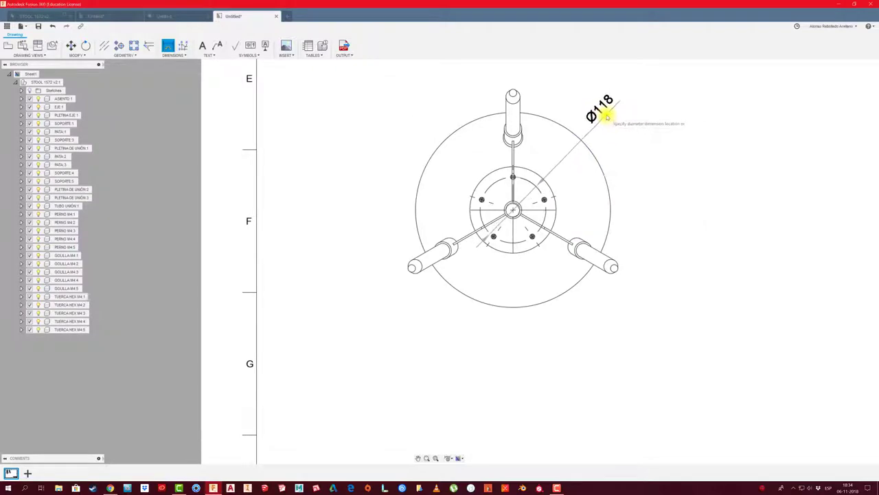
left_click(608, 121)
scroll(569, 193, "up", 2)
scroll(569, 199, "up", 2)
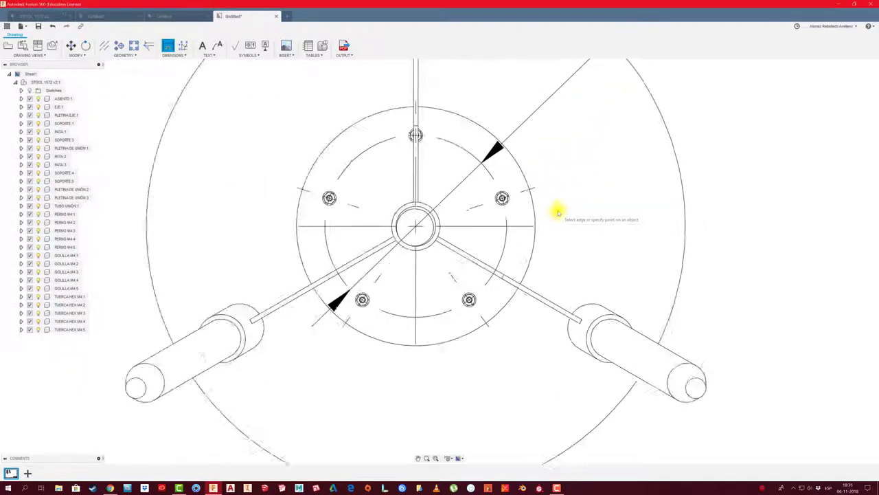
scroll(559, 212, "up", 2)
scroll(547, 218, "down", 2)
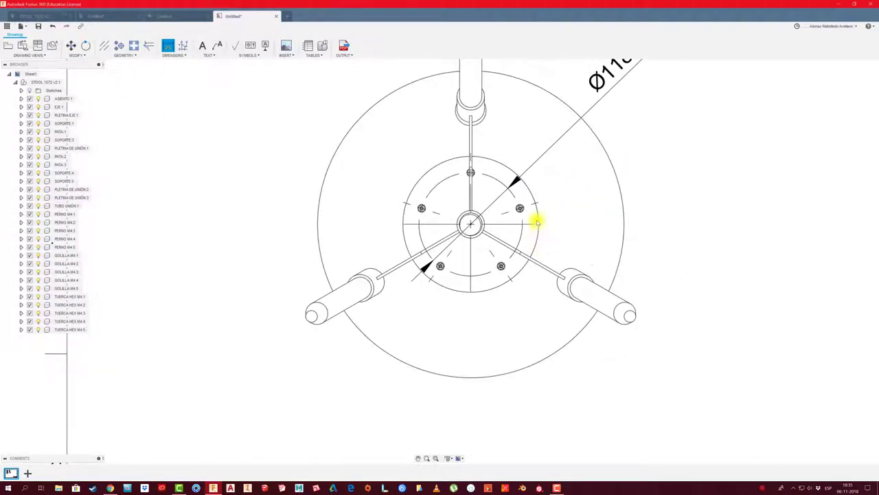
left_click(540, 217)
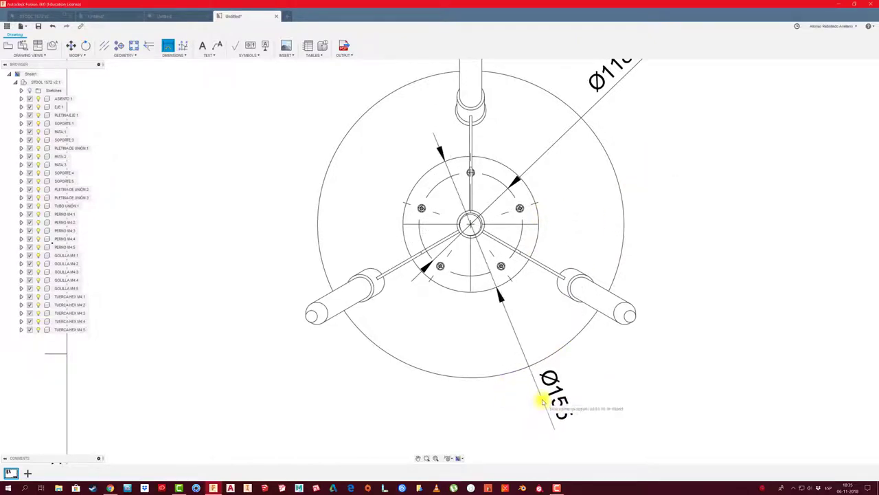
left_click(541, 399)
Increase the annotation text height in the drawing settings
left_click(453, 458)
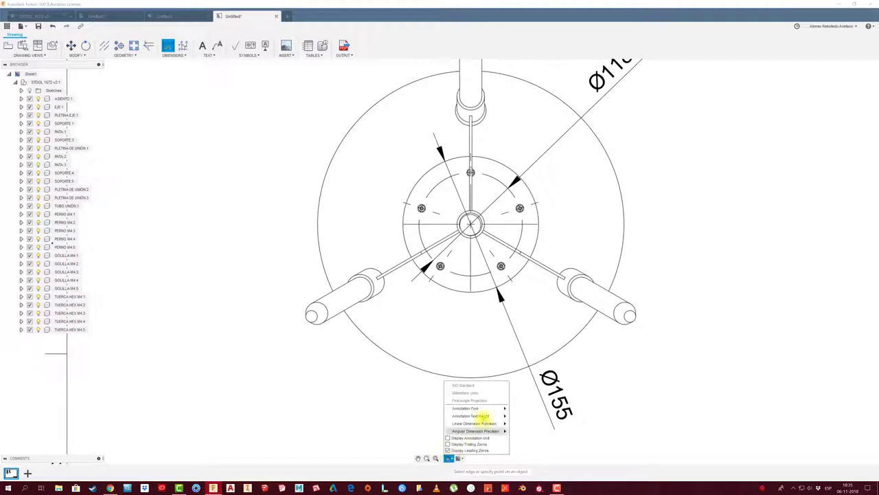
mouse_move(474, 416)
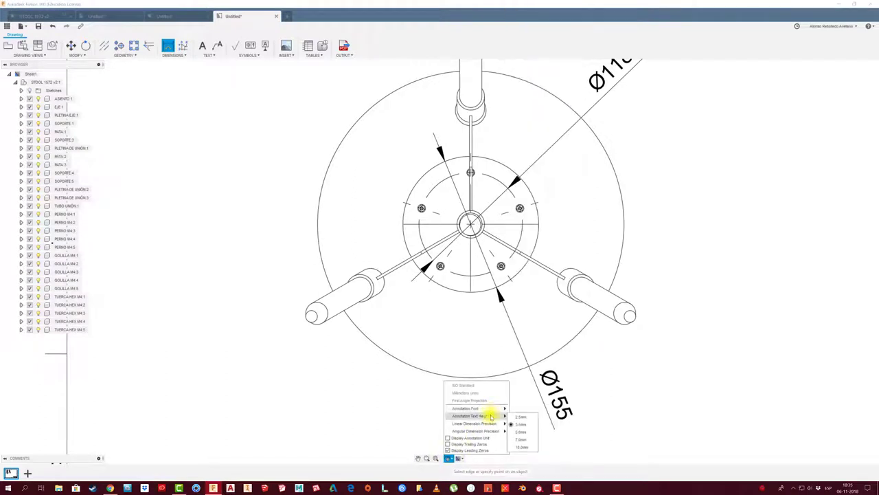
left_click(516, 417)
scroll(454, 433, "down", 2)
scroll(430, 419, "down", 2)
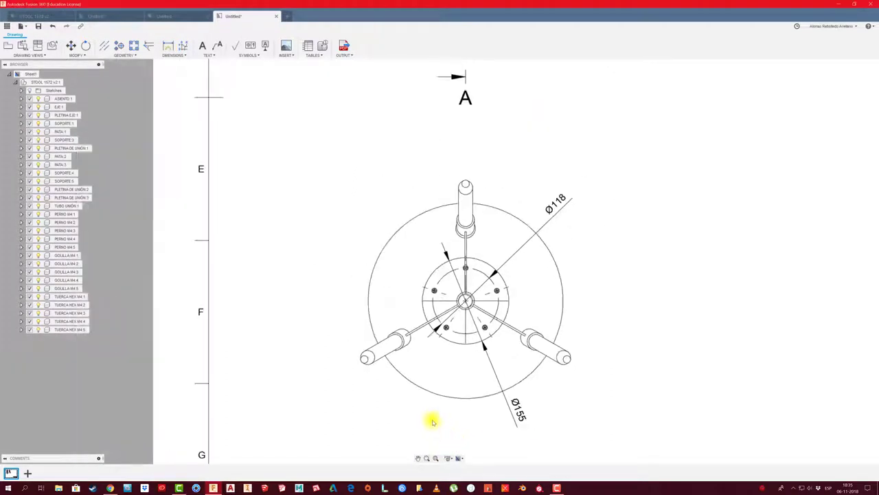
scroll(522, 343, "down", 2)
scroll(541, 313, "down", 1)
scroll(522, 309, "down", 1)
scroll(506, 312, "down", 1)
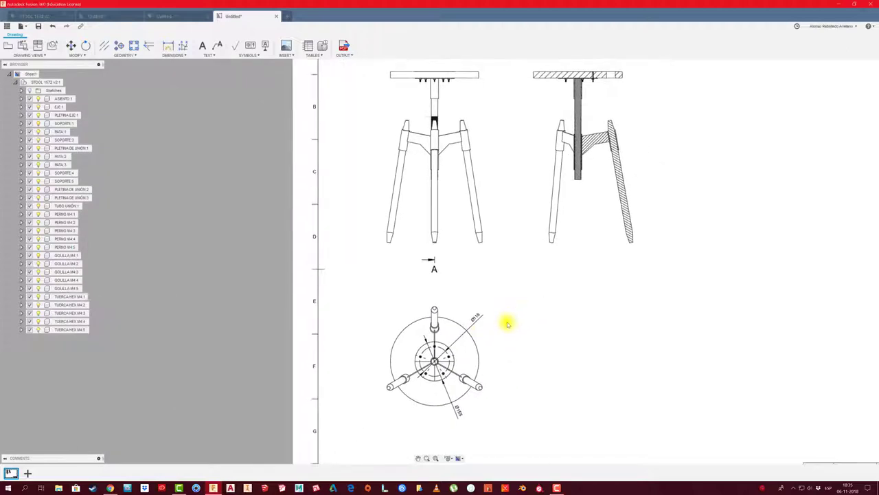
scroll(505, 313, "down", 1)
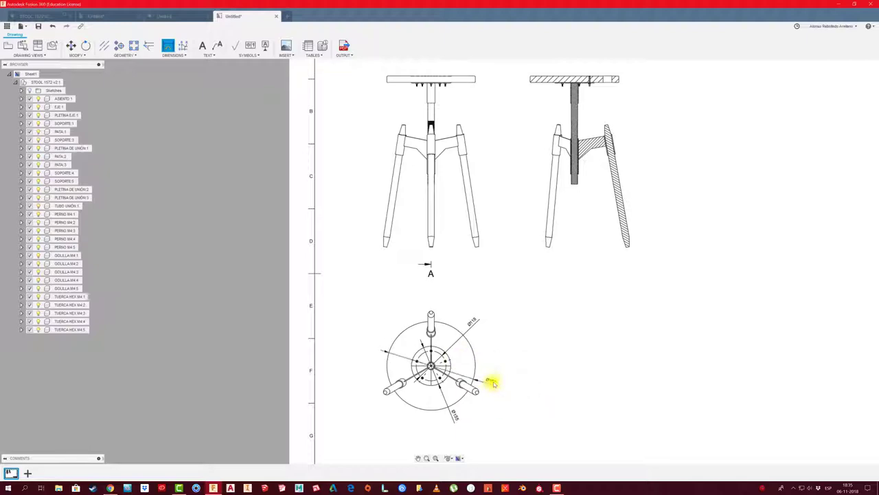
Place the Ø50 diameter dimension and bring section A-A into view
left_click(494, 383)
scroll(504, 359, "down", 2)
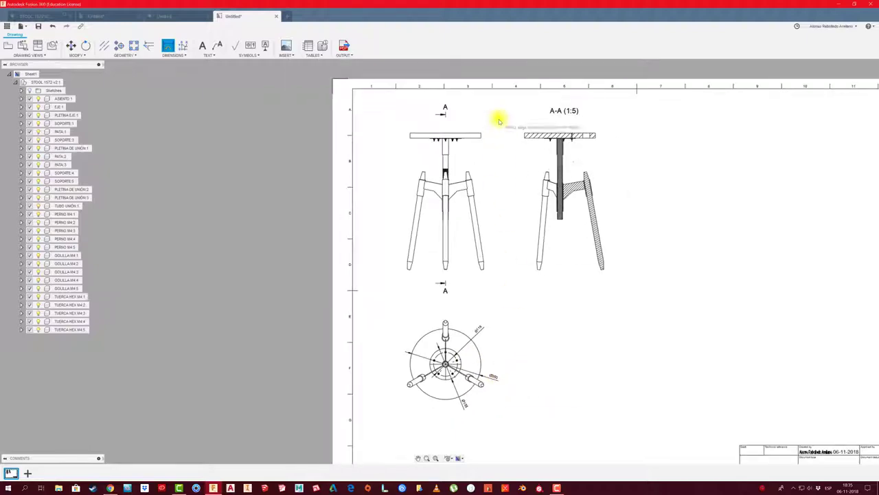
scroll(440, 234, "up", 3)
scroll(447, 249, "up", 3)
scroll(457, 255, "up", 2)
scroll(585, 255, "down", 1)
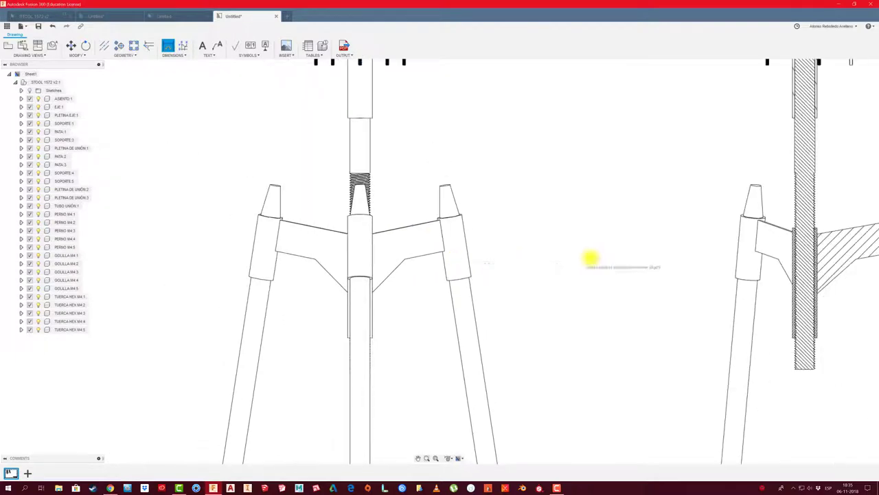
middle_click_drag(584, 255, 253, 215)
scroll(557, 179, "up", 3)
scroll(567, 187, "up", 2)
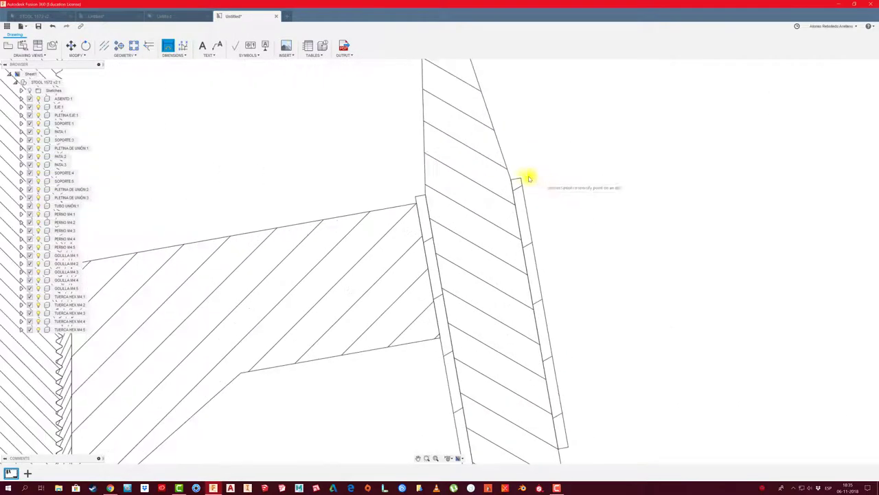
Dimension the leg plate in section A-A with 80 and 31.4 measurements
left_click(565, 447)
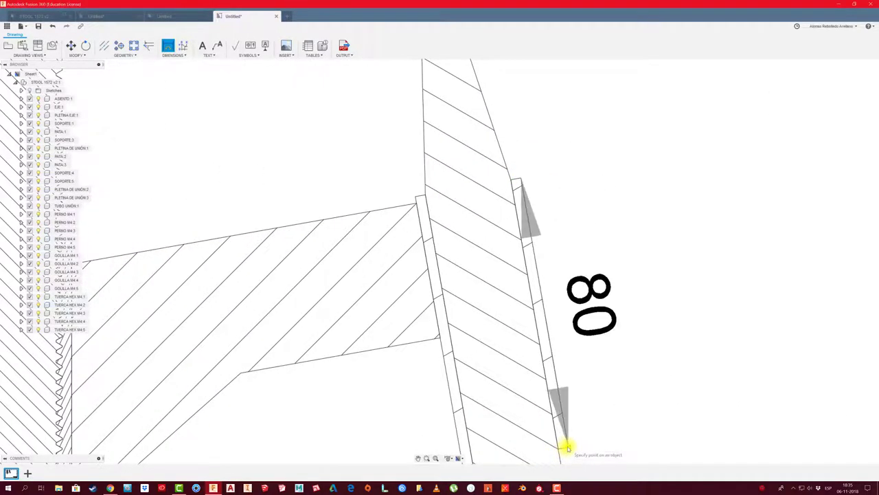
scroll(670, 368, "down", 2)
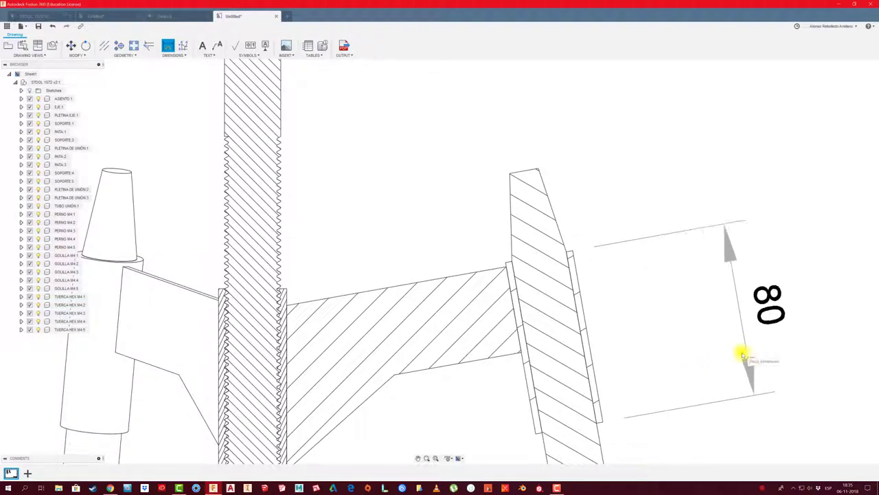
left_click(746, 353)
scroll(493, 274, "up", 2)
left_click(488, 281)
left_click(603, 255)
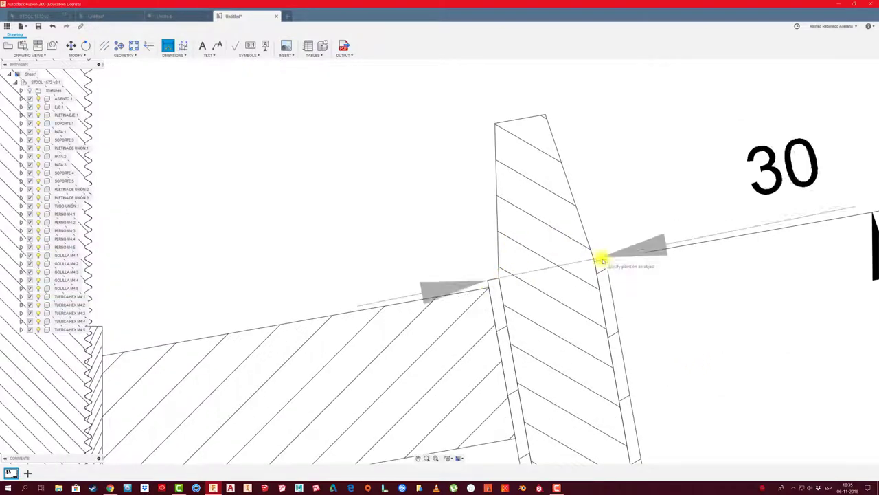
scroll(585, 157, "down", 2)
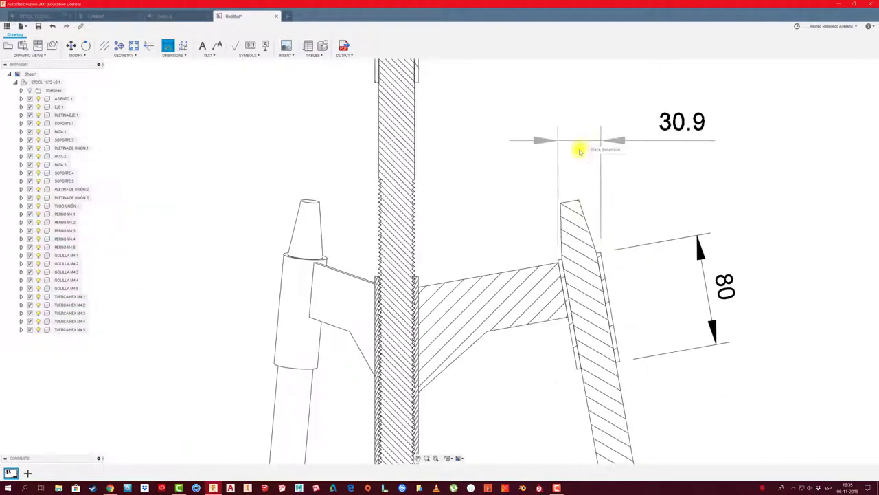
left_click(556, 125)
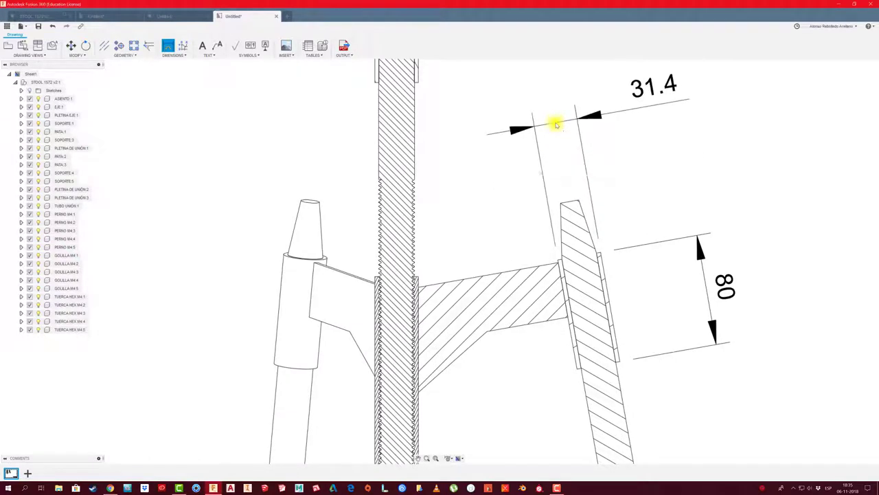
Add the 490 leg length dimension and start the 25.4 leg width dimension
scroll(444, 128, "down", 2)
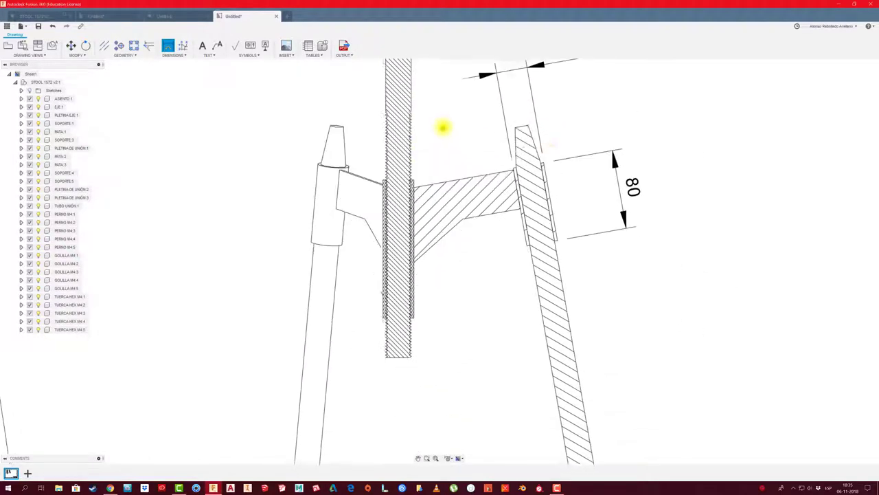
left_click(528, 124)
middle_click_drag(609, 448, 559, 290)
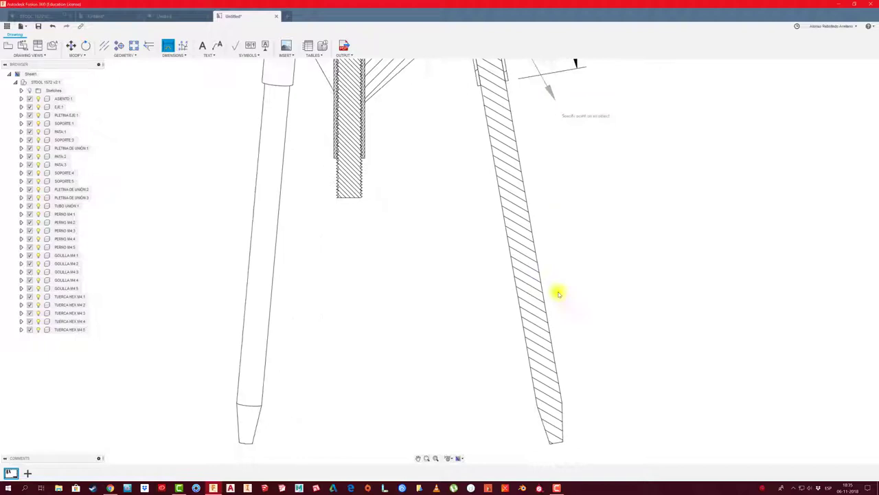
left_click(562, 441)
scroll(591, 412, "down", 3)
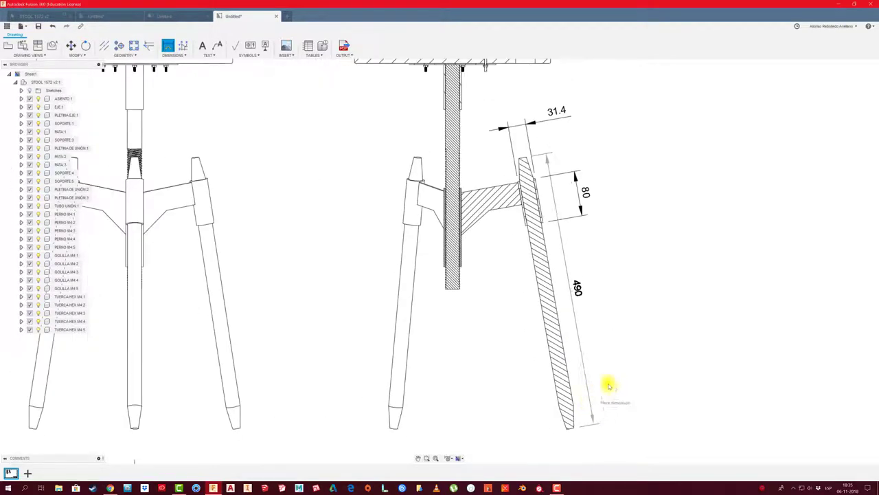
left_click(648, 373)
scroll(540, 250, "up", 2)
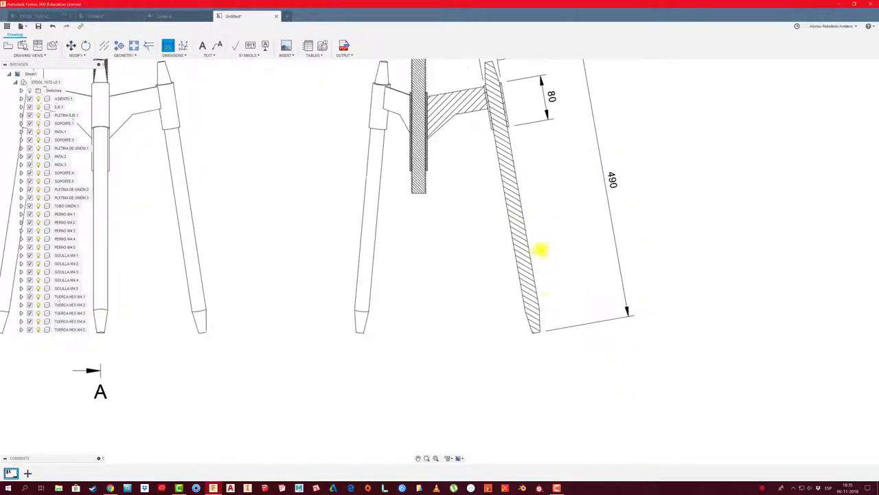
scroll(546, 307, "up", 2)
left_click(534, 309)
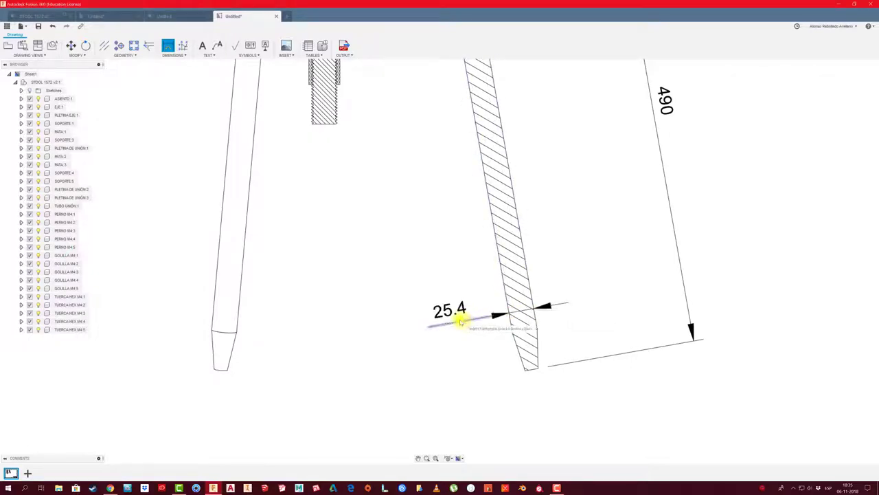
Place the leg width dimension and replace its 25.4 text with Ø1"
left_click(460, 321)
key("Escape")
double_click(451, 315)
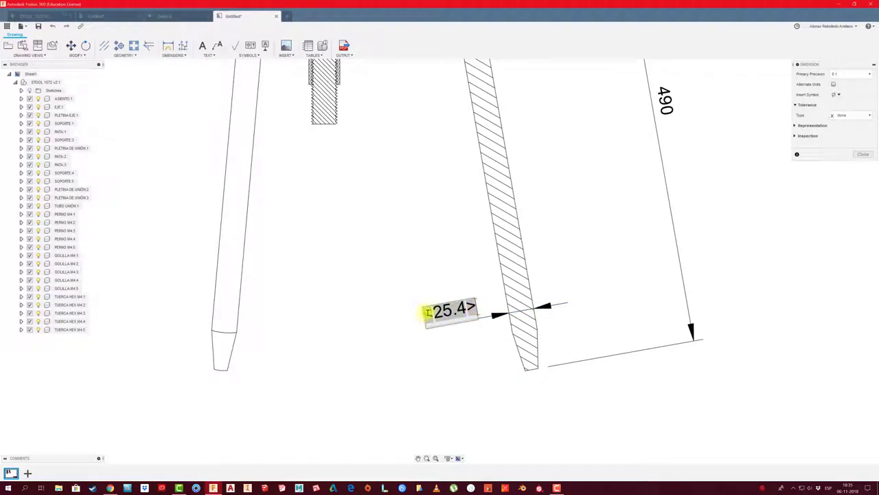
left_click_drag(427, 313, 488, 301)
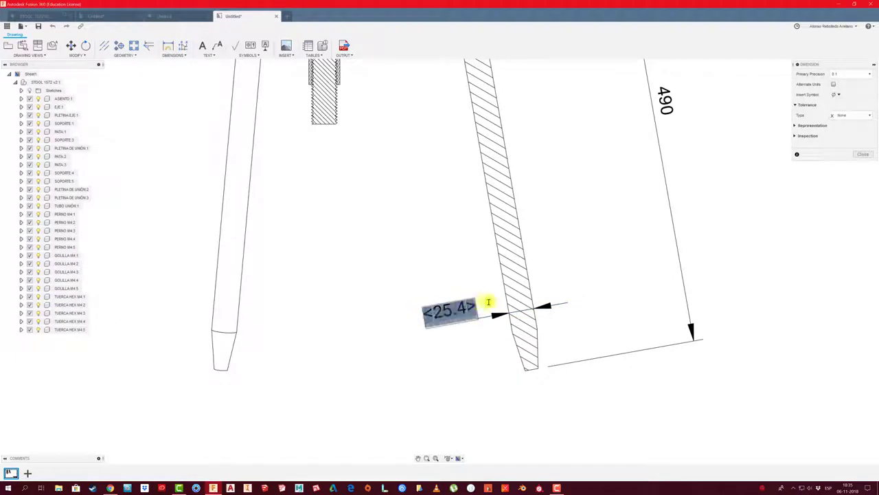
left_click(838, 96)
left_click(823, 106)
type("Ø1\"")
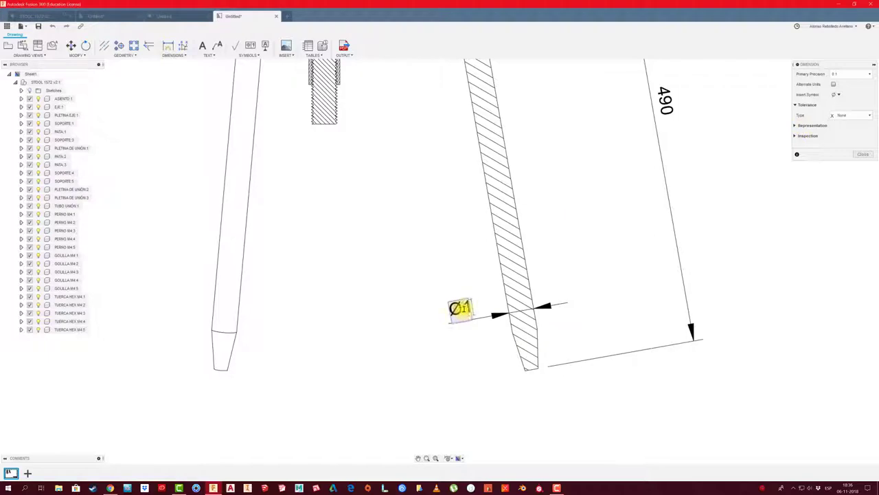
left_click(828, 172)
scroll(563, 345, "down", 1)
scroll(510, 345, "down", 1)
Start a dimension to the leg's bottom tip, then cancel it
scroll(523, 341, "down", 2)
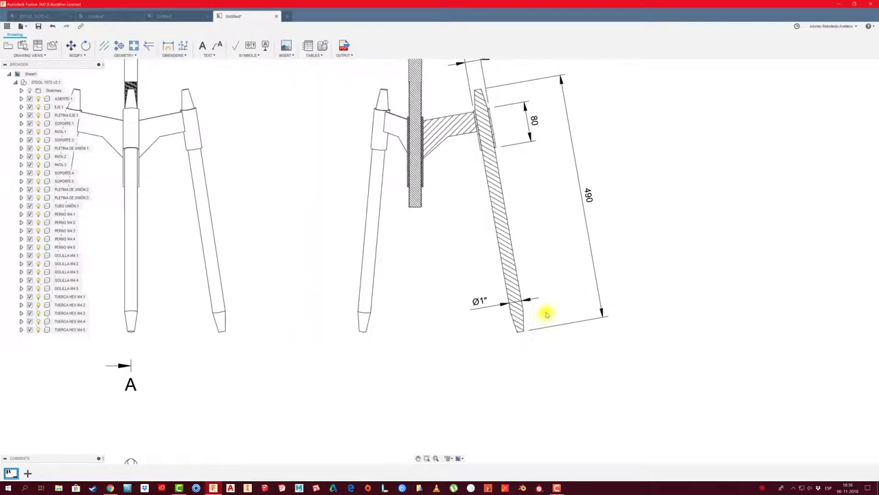
scroll(548, 313, "up", 4)
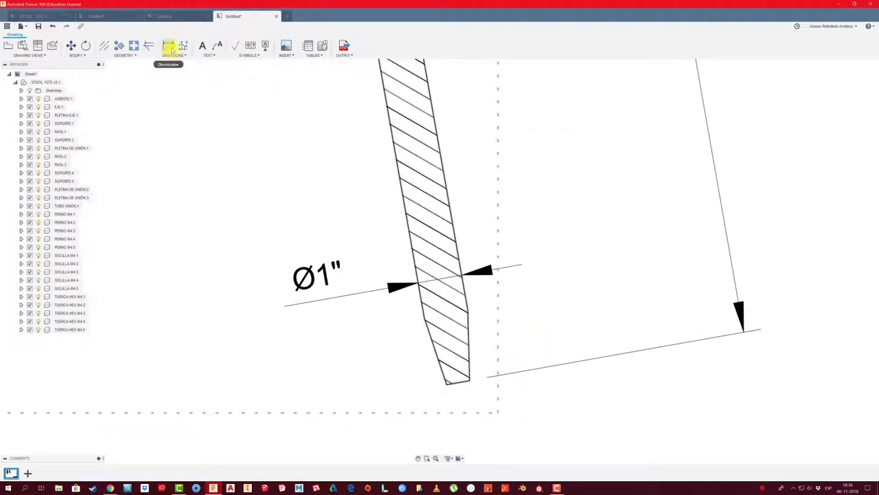
left_click(466, 313)
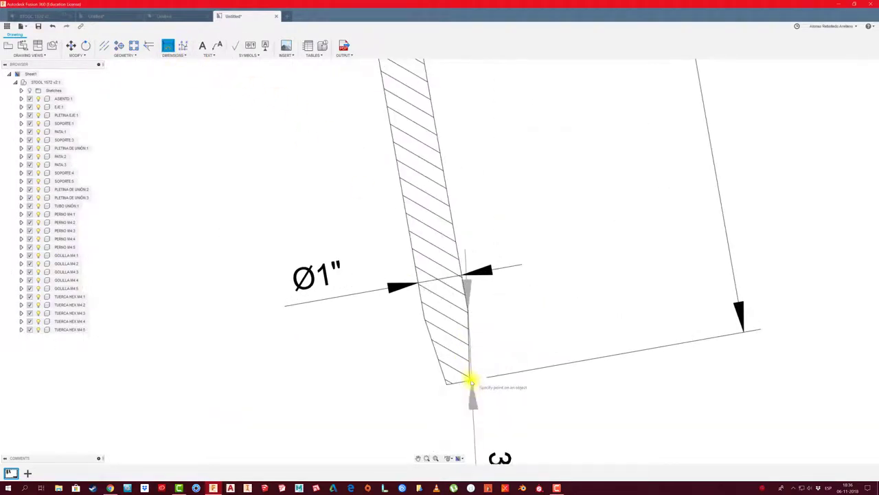
left_click(472, 377)
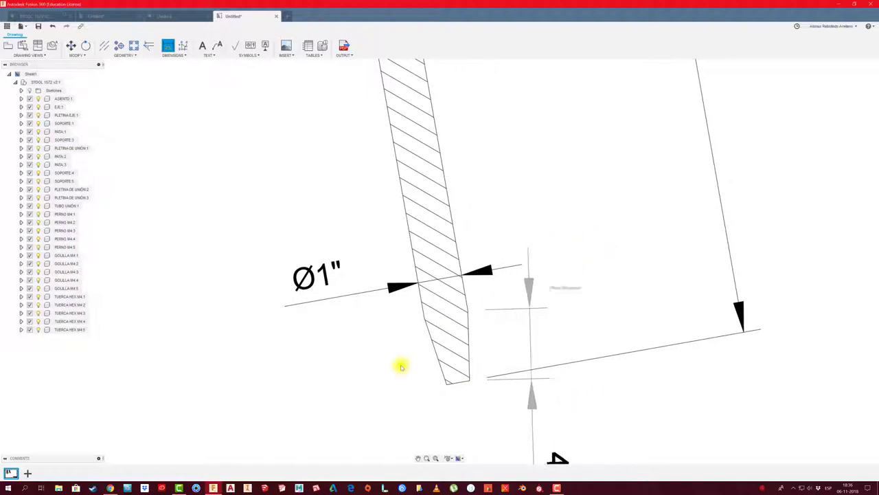
scroll(414, 316, "up", 2)
scroll(414, 323, "down", 1)
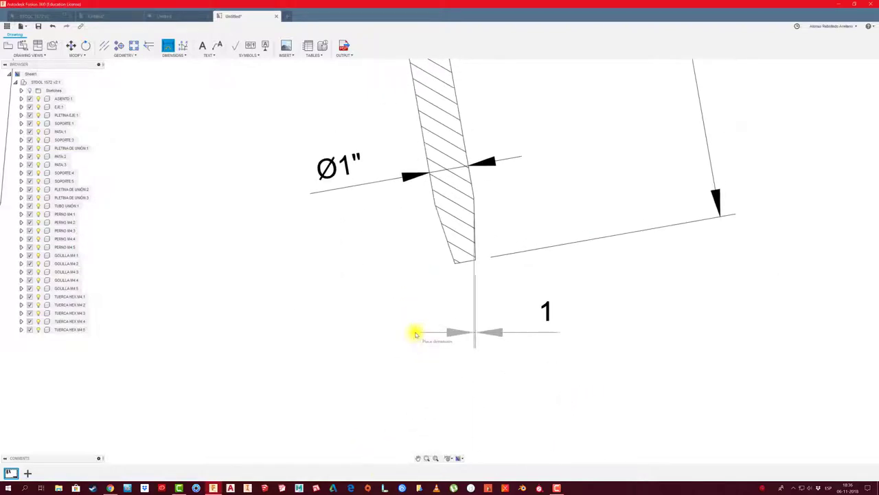
scroll(414, 329, "down", 2)
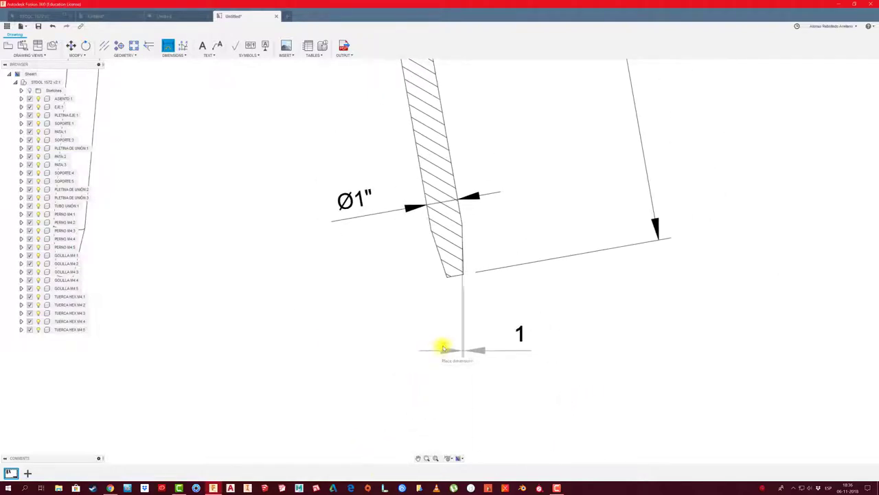
key("Escape")
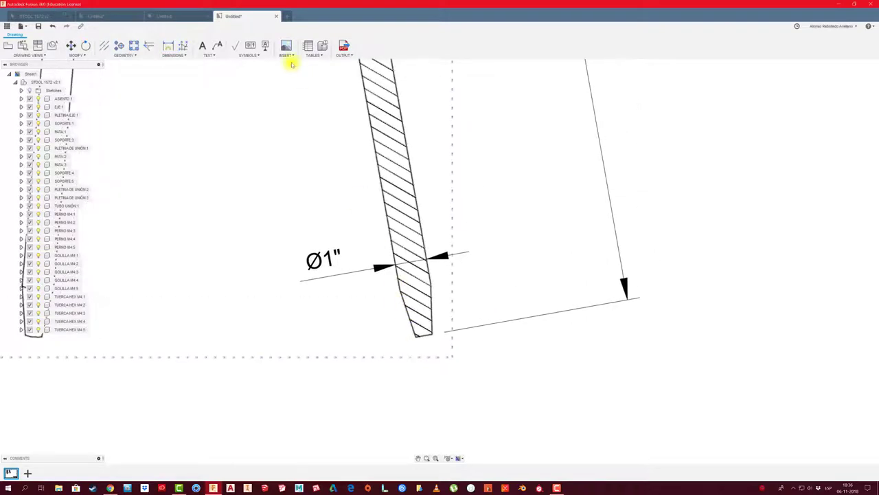
Add a centerline between the hatched leg's two edges, extended past both leg ends
left_click(104, 45)
left_click(391, 236)
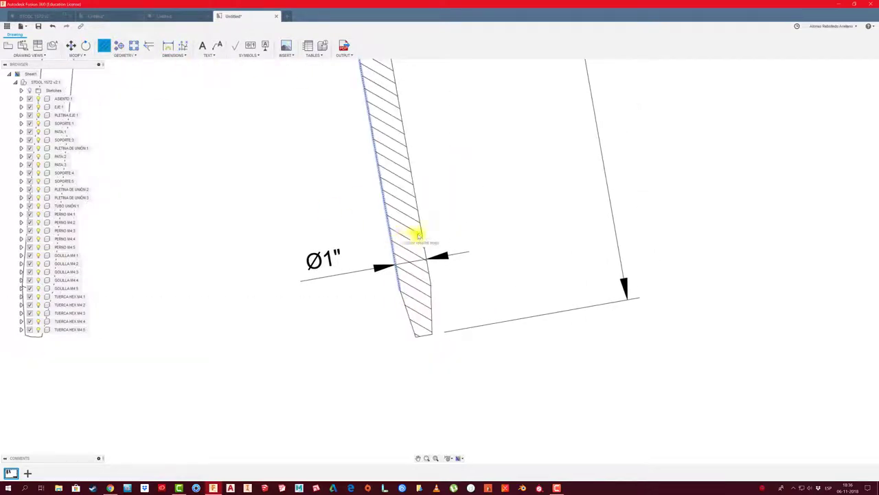
left_click(417, 232)
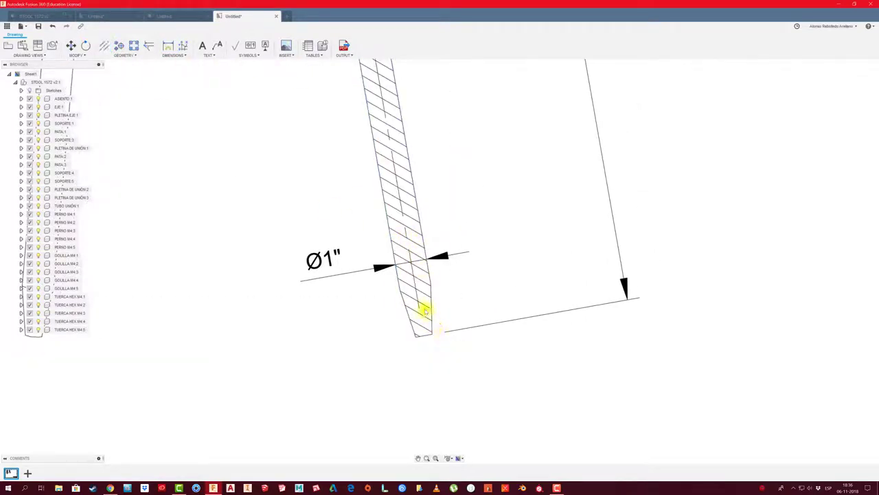
left_click_drag(417, 305, 440, 414)
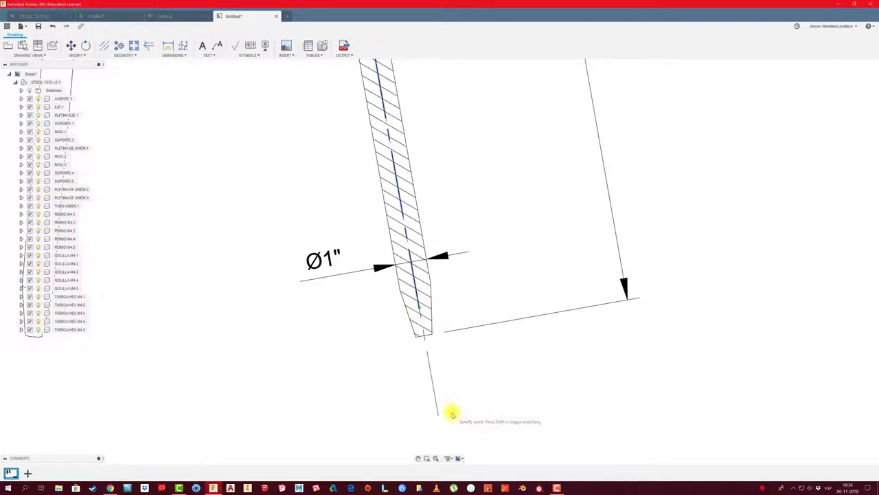
scroll(430, 219, "down", 5)
scroll(403, 197, "up", 2)
scroll(385, 199, "up", 3)
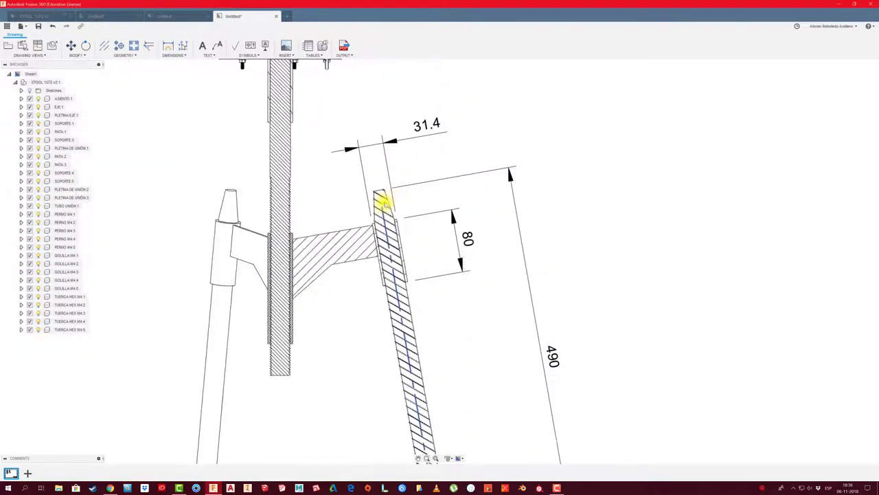
left_click_drag(382, 207, 375, 161)
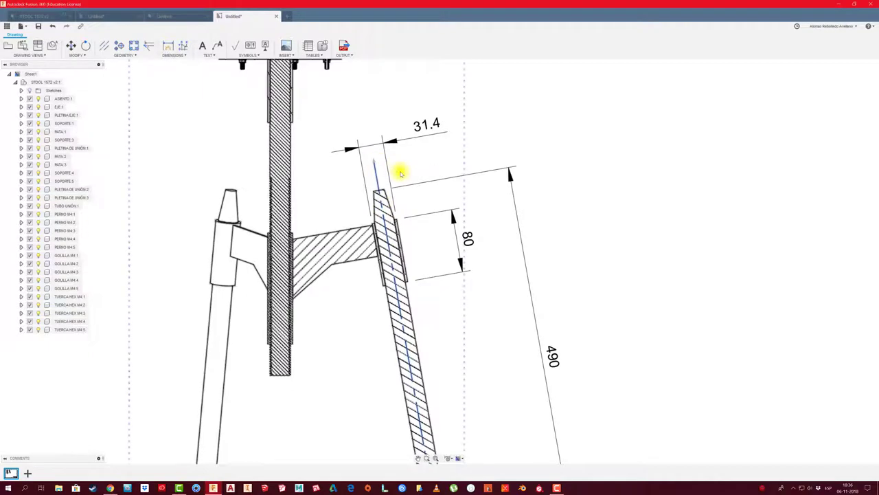
scroll(417, 226, "down", 1)
scroll(469, 284, "down", 3)
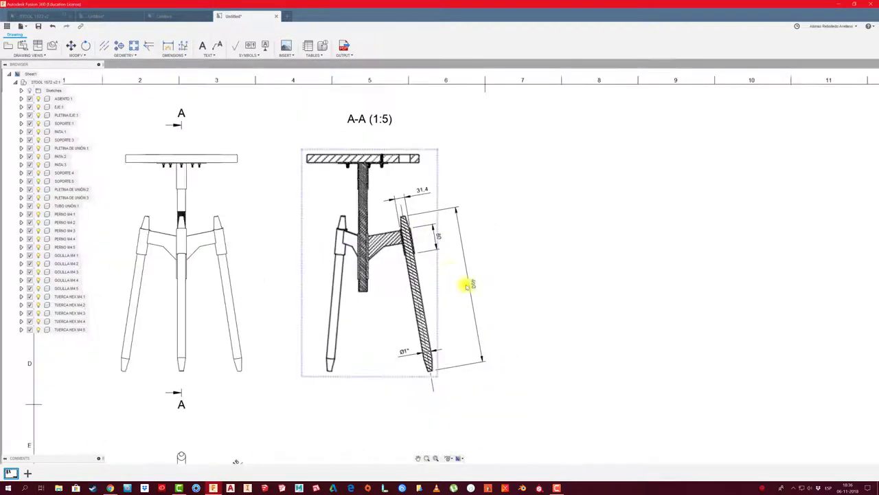
scroll(561, 247, "up", 2)
scroll(560, 290, "up", 2)
scroll(560, 291, "up", 2)
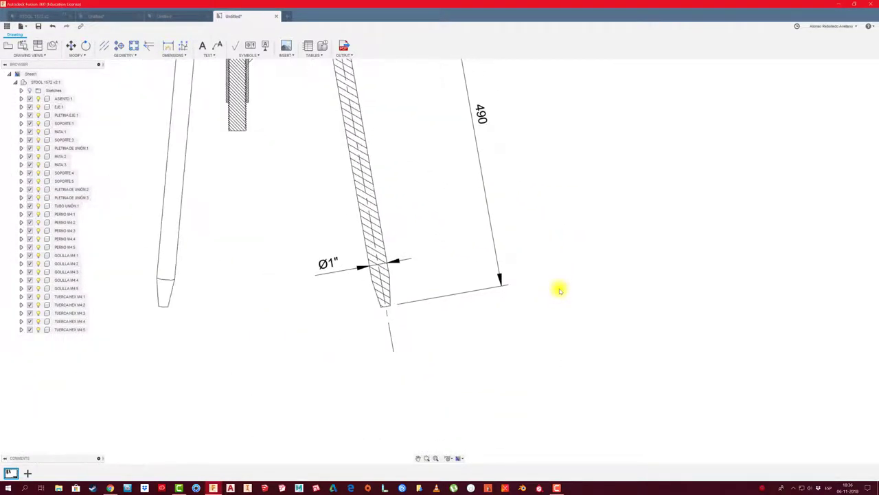
scroll(560, 290, "up", 1)
scroll(349, 209, "up", 1)
scroll(349, 209, "up", 2)
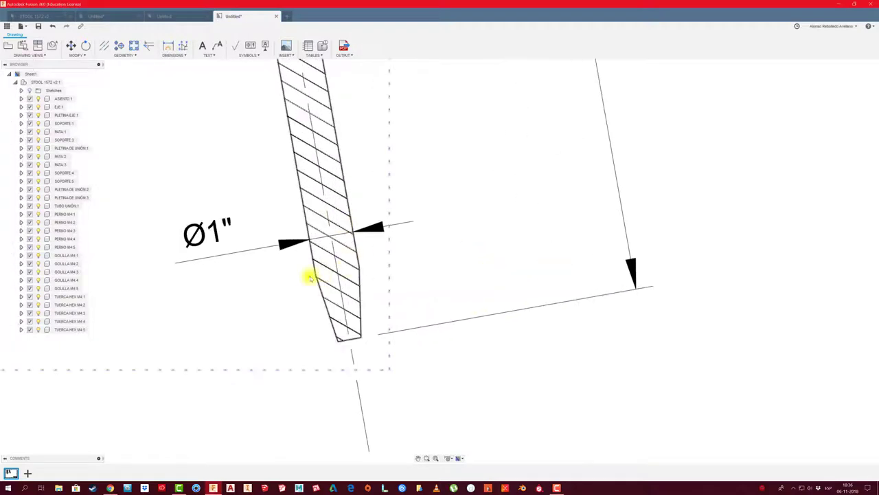
Extend the leg's right edge beyond its foot with Edge Extension
left_click(150, 45)
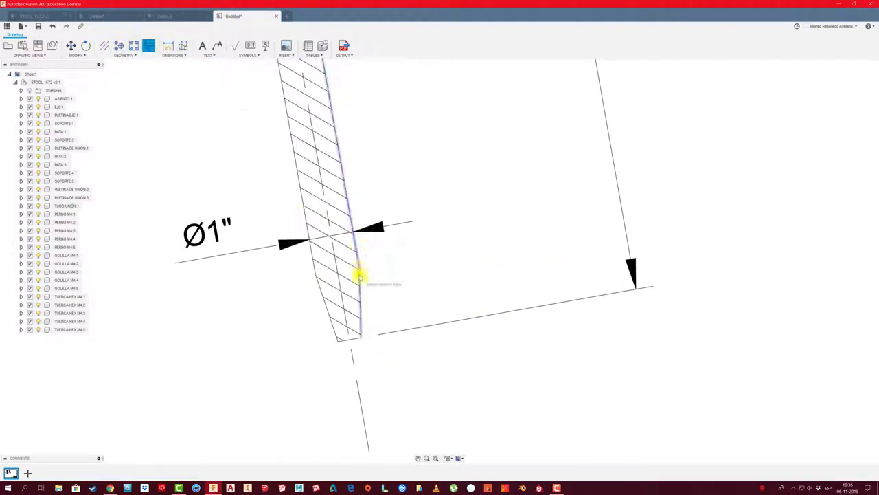
left_click(355, 338)
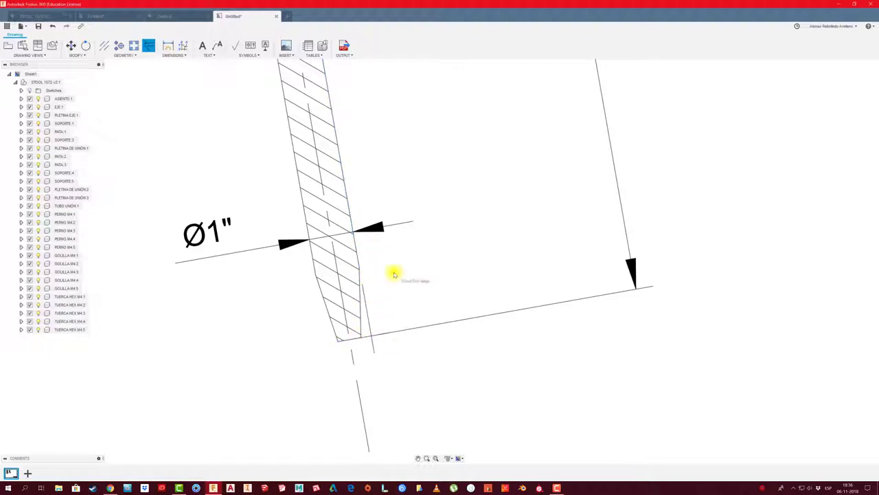
scroll(402, 257, "up", 1)
scroll(406, 256, "up", 1)
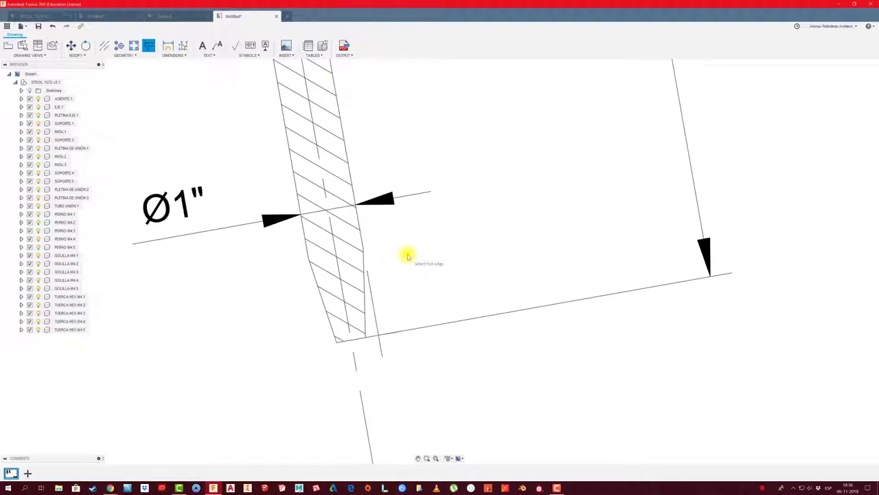
Add the 40 dimension for the bevel beside the leg's foot
left_click(169, 46)
left_click(362, 249)
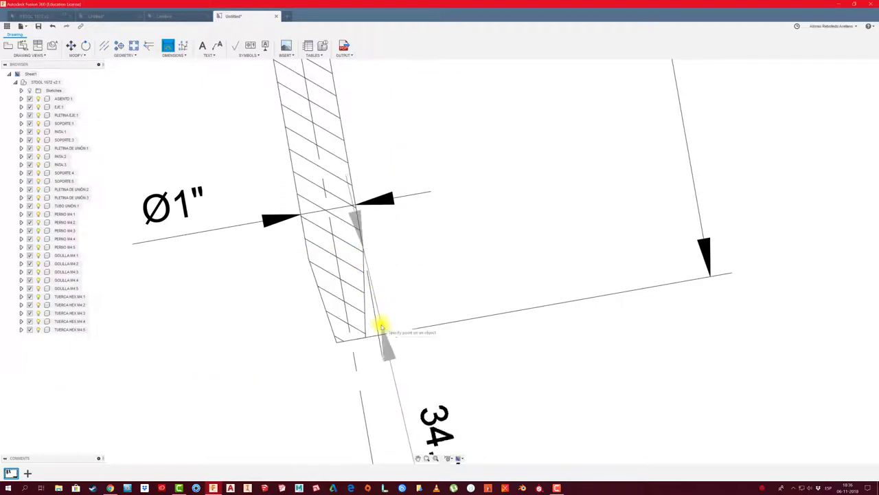
left_click(373, 334)
scroll(509, 272, "down", 2)
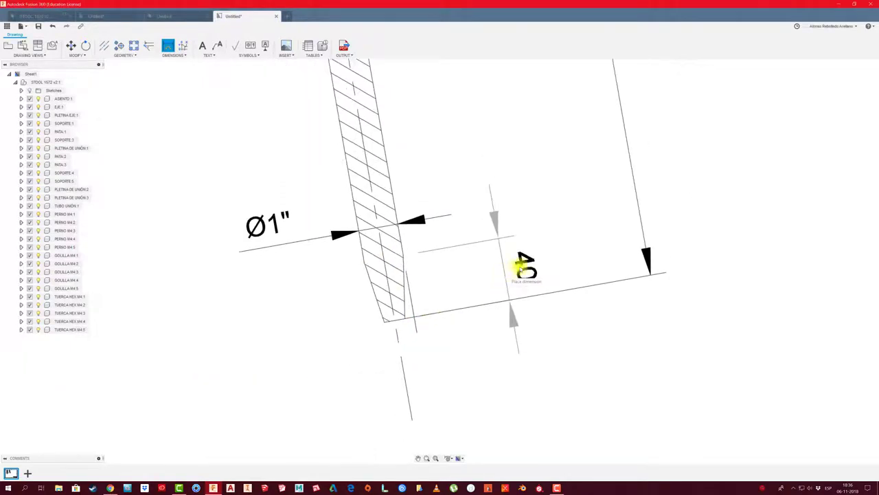
left_click(504, 265)
scroll(432, 309, "down", 1)
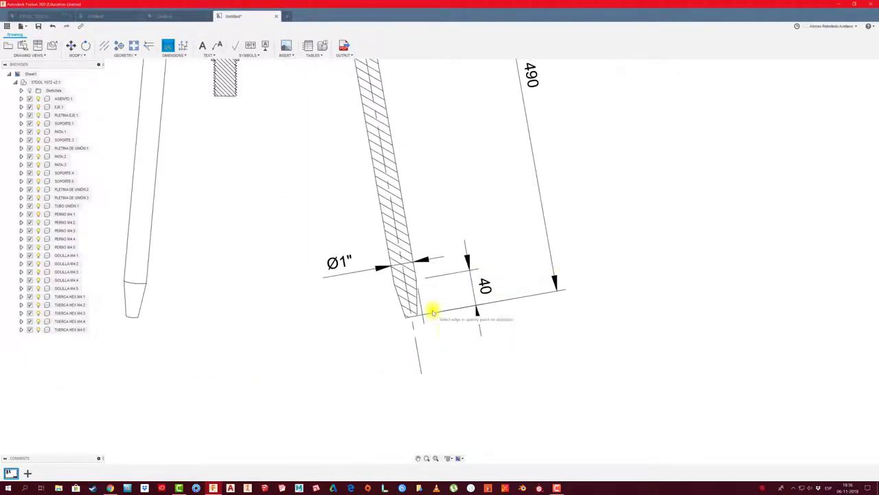
scroll(447, 334, "down", 1)
scroll(455, 344, "down", 1)
scroll(458, 339, "down", 1)
scroll(458, 340, "down", 1)
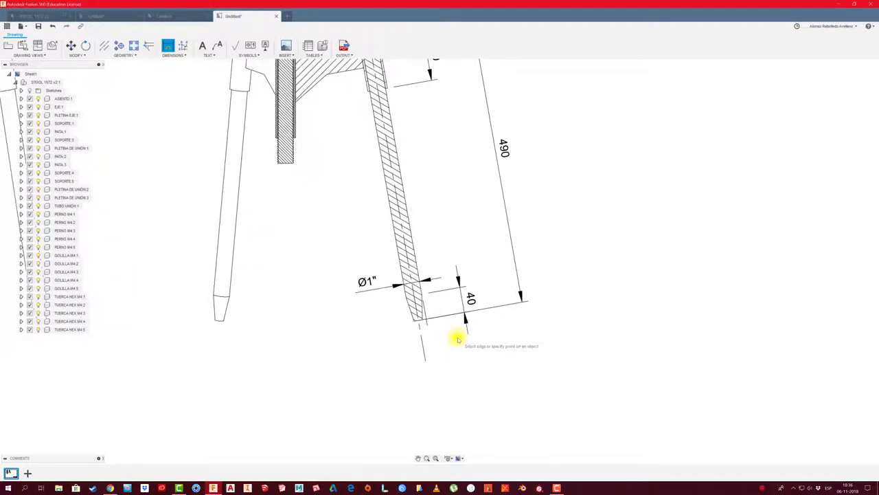
scroll(458, 339, "down", 1)
scroll(458, 339, "up", 1)
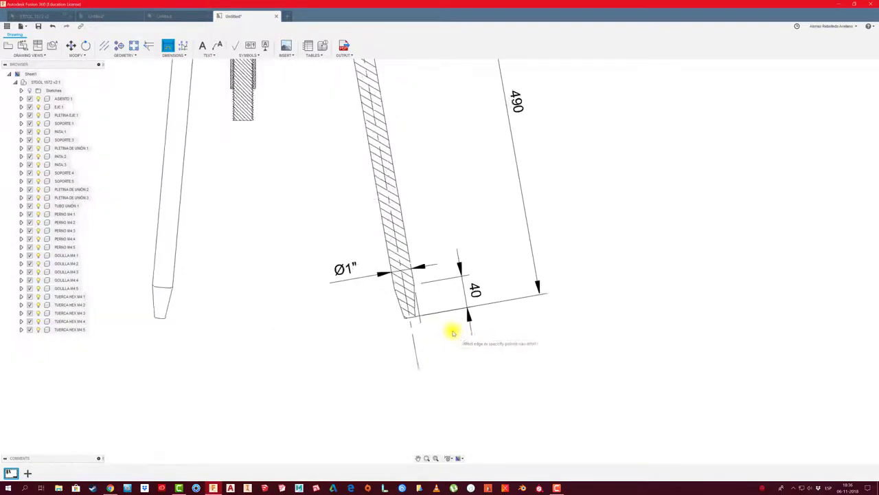
scroll(451, 333, "up", 2)
scroll(421, 309, "up", 1)
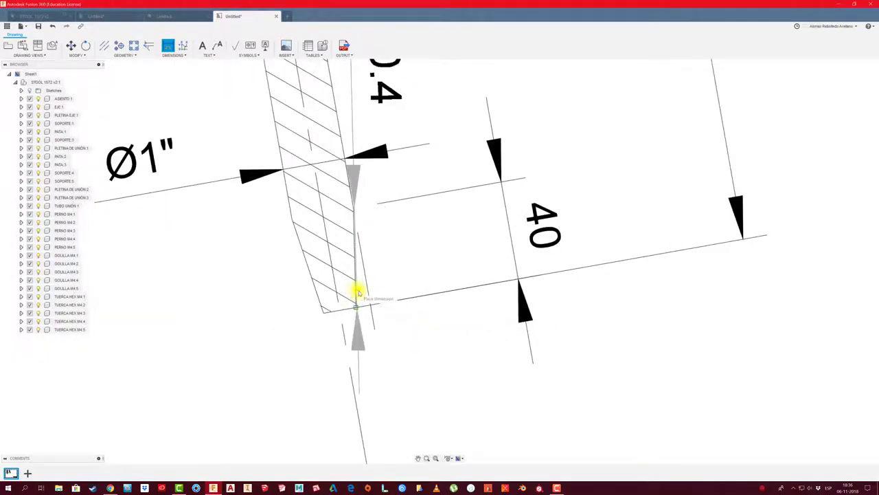
Place the 8.5° angle dimension below the sectioned leg's tapered foot and start a detail view
left_click(358, 291)
scroll(368, 297, "down", 1)
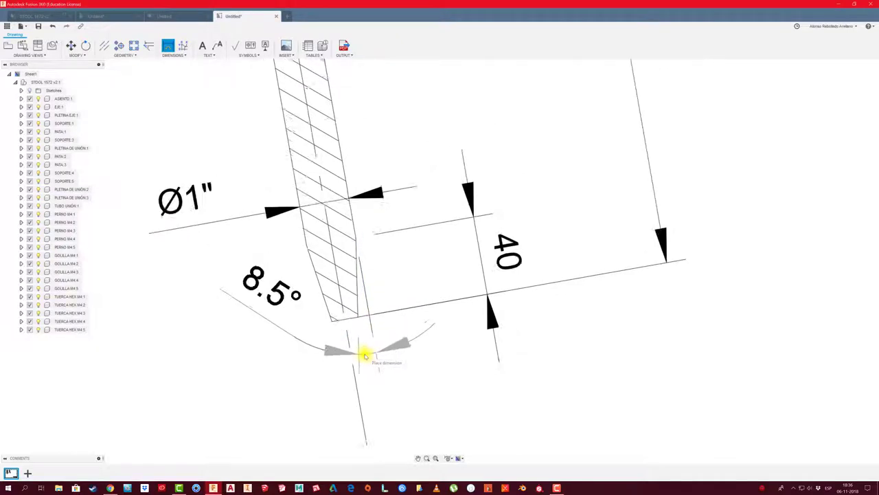
scroll(363, 355, "down", 1)
middle_click_drag(418, 393, 429, 292)
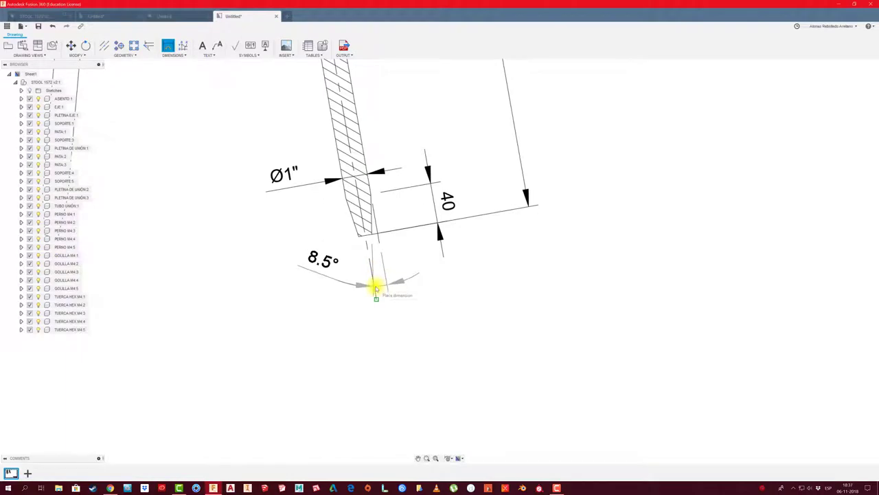
left_click(381, 312)
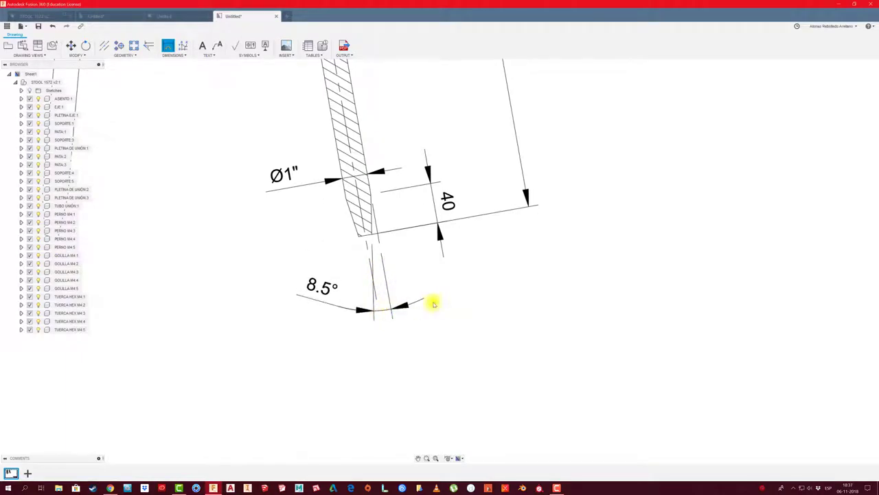
scroll(429, 296, "down", 1)
scroll(423, 275, "down", 1)
scroll(440, 289, "down", 1)
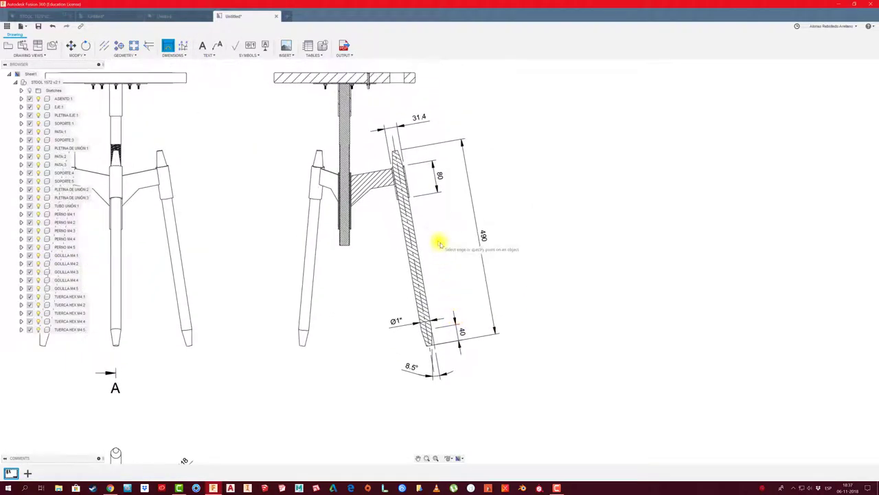
scroll(402, 271, "up", 1)
mouse_move(390, 278)
middle_mouse_down()
mouse_move(493, 285)
mouse_move(402, 321)
middle_mouse_up()
scroll(402, 321, "down", 2)
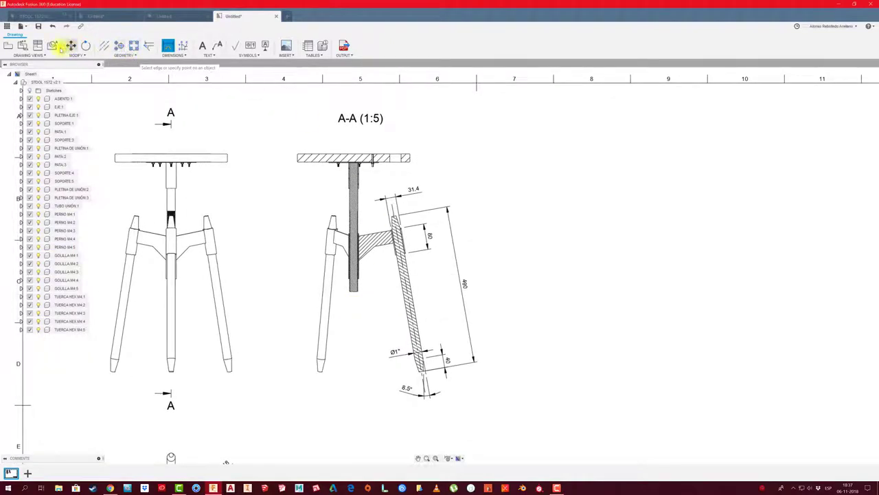
key("p")
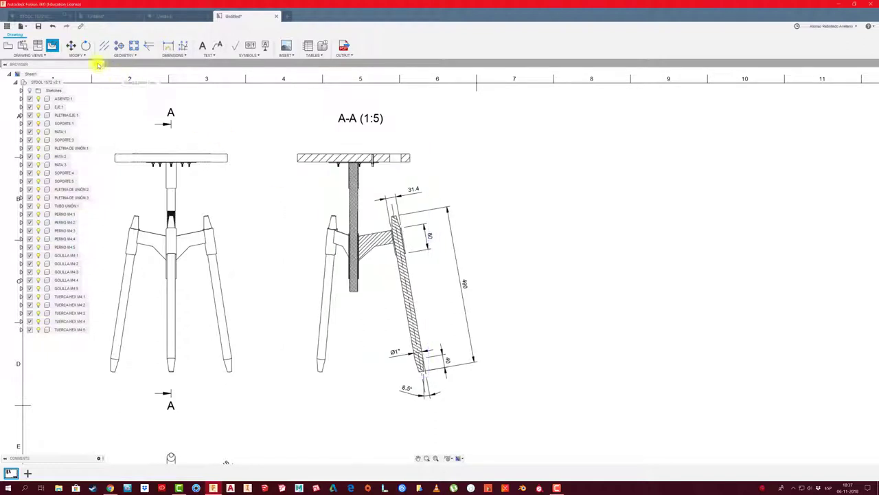
Create detail view B at 1:2 of section A-A's leg joint, placed right of A-A
left_click(379, 260)
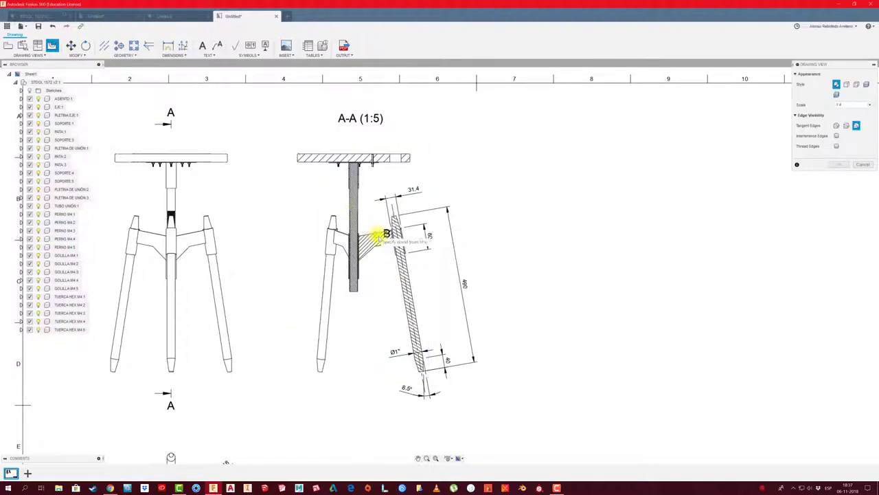
left_click(375, 233)
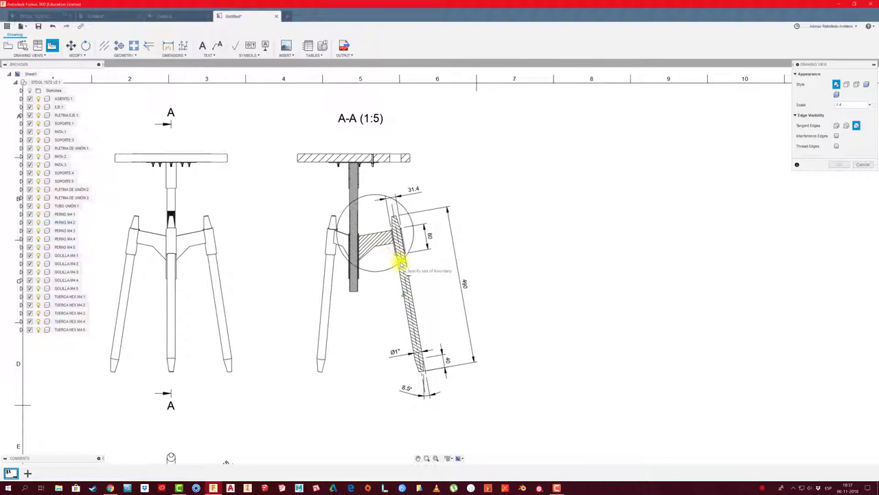
left_click(533, 197)
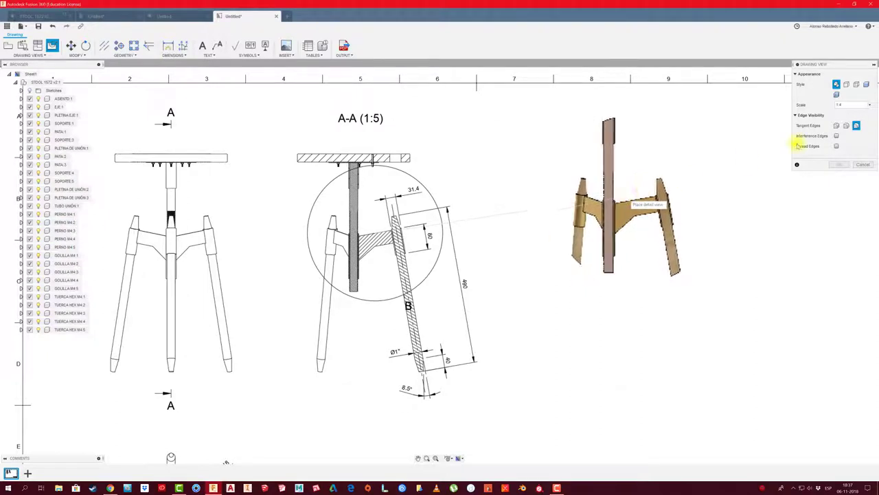
left_click(870, 105)
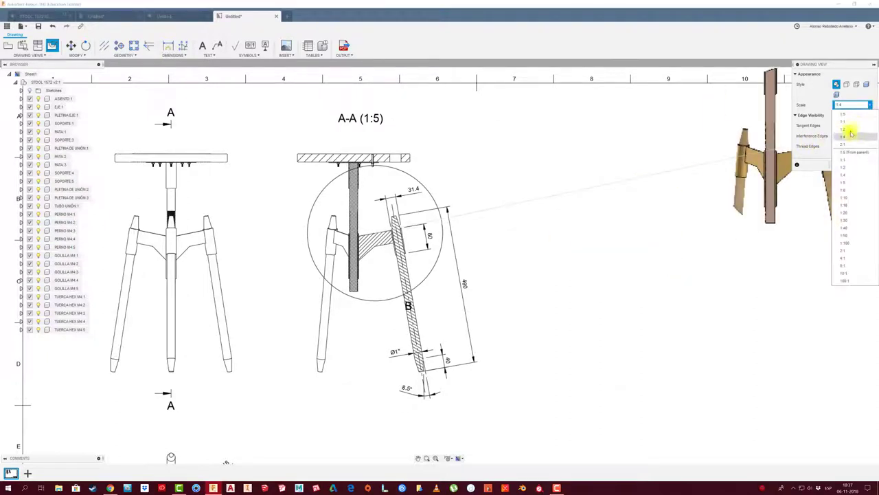
left_click(850, 134)
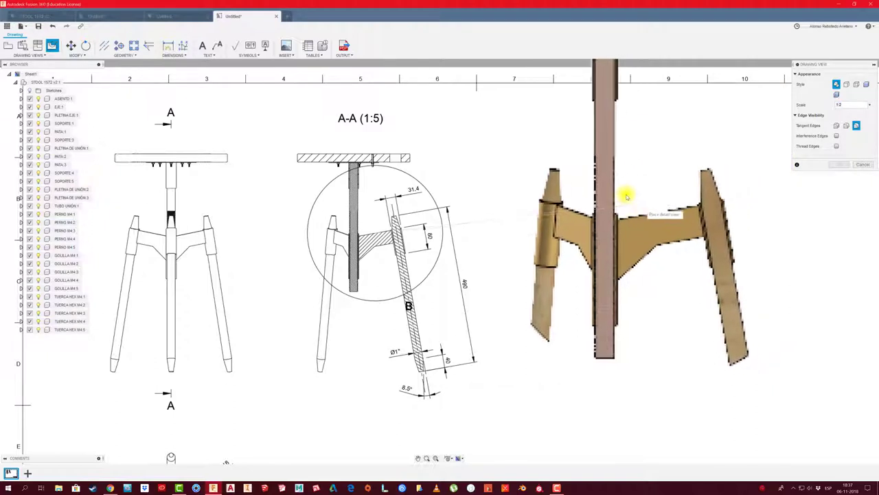
left_click(616, 179)
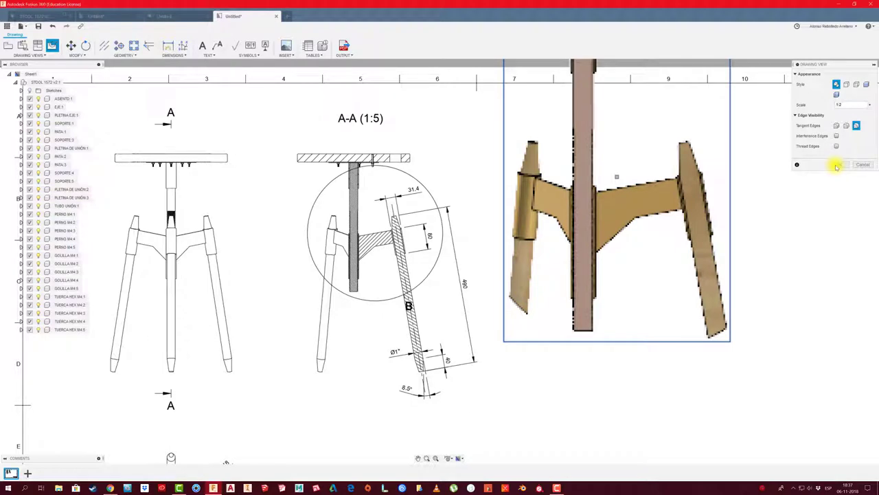
left_click(838, 166)
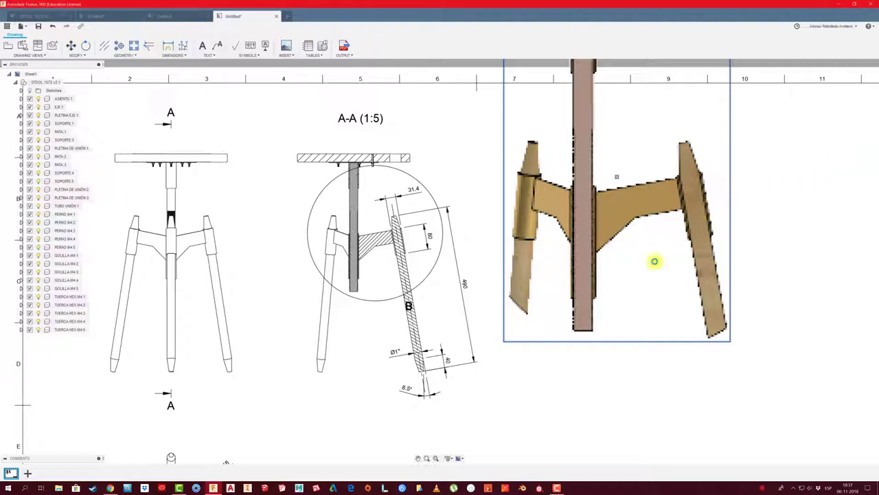
Reposition detail circle B over the bracket and shrink it tightly around it
scroll(655, 261, "down", 3)
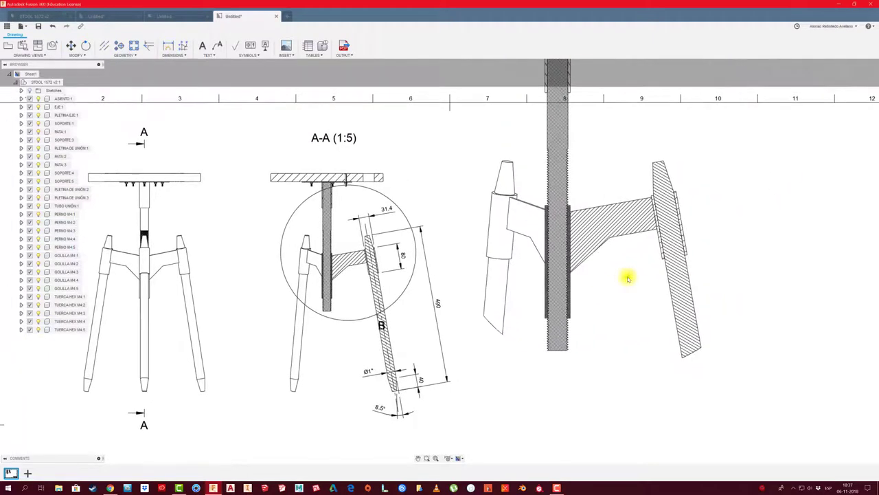
scroll(474, 245, "up", 2)
scroll(447, 212, "up", 1)
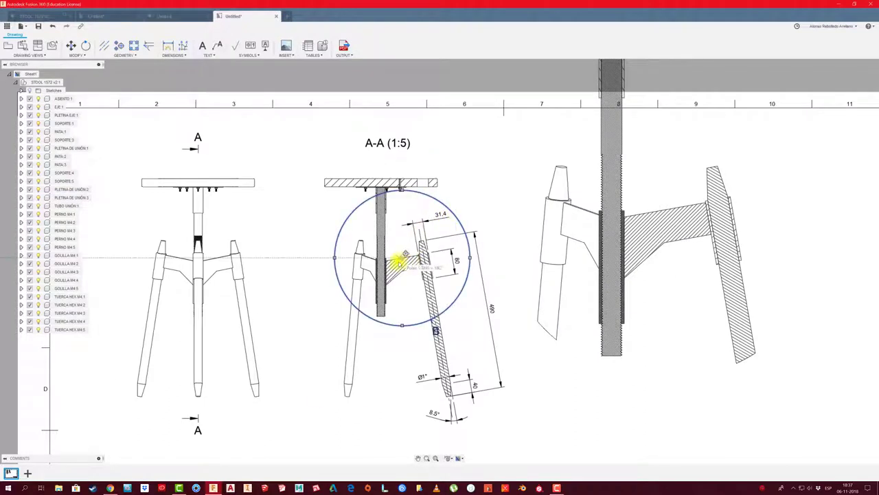
left_click_drag(399, 262, 414, 276)
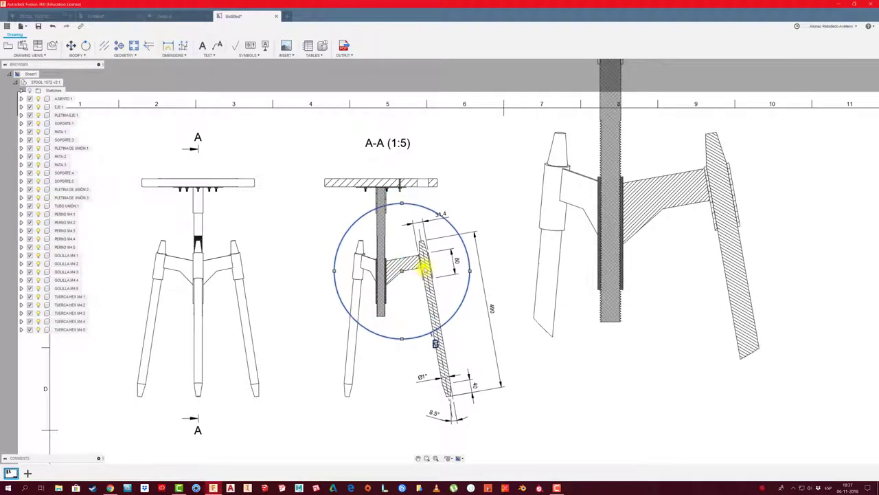
left_click_drag(402, 203, 403, 220)
scroll(447, 229, "down", 3)
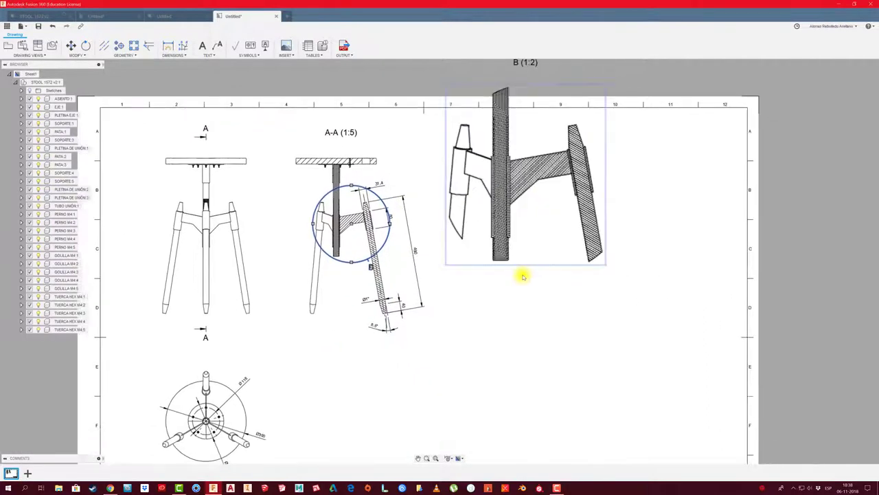
Drag detail view B down inside the sheet border, level with section A-A
left_click(532, 266)
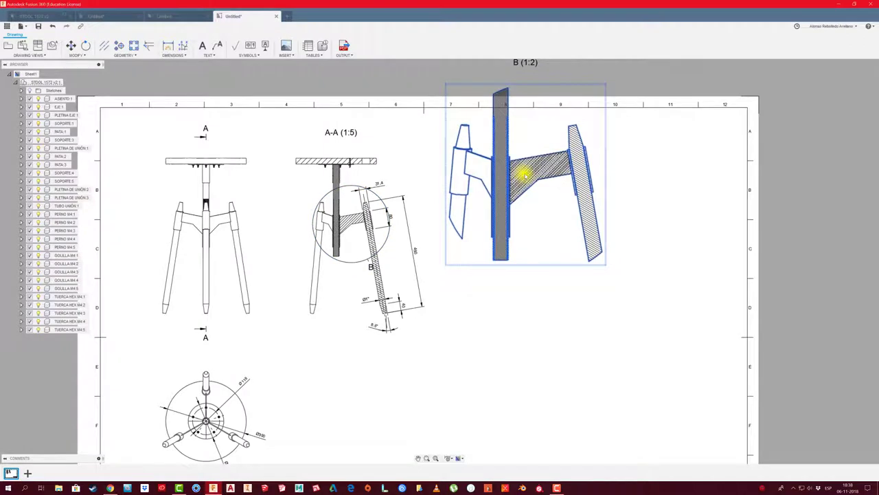
left_click_drag(524, 176, 549, 246)
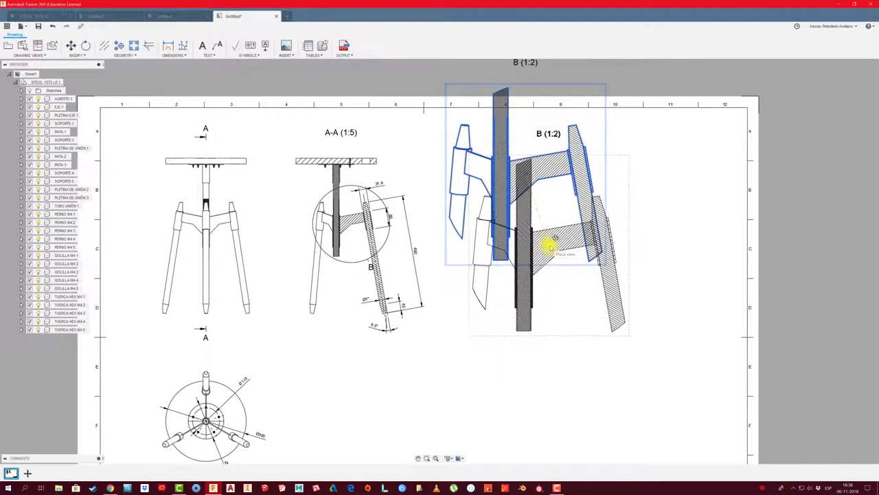
left_click_drag(550, 246, 541, 239)
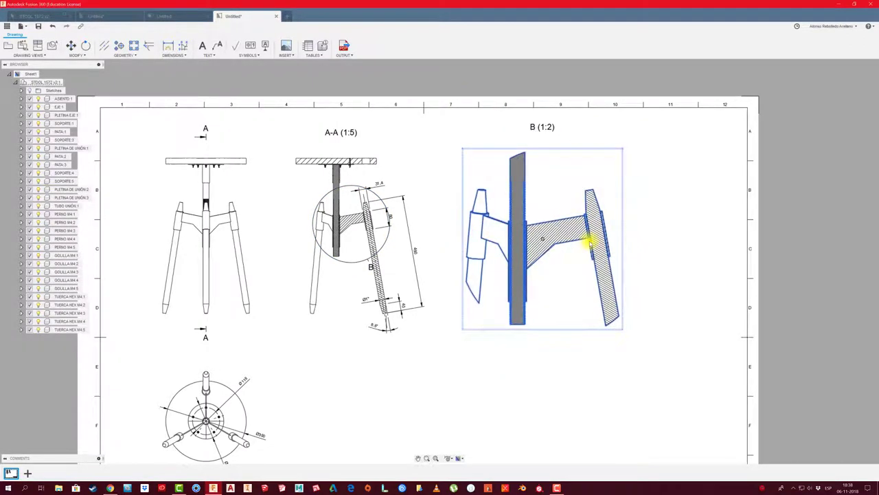
scroll(640, 257, "down", 3)
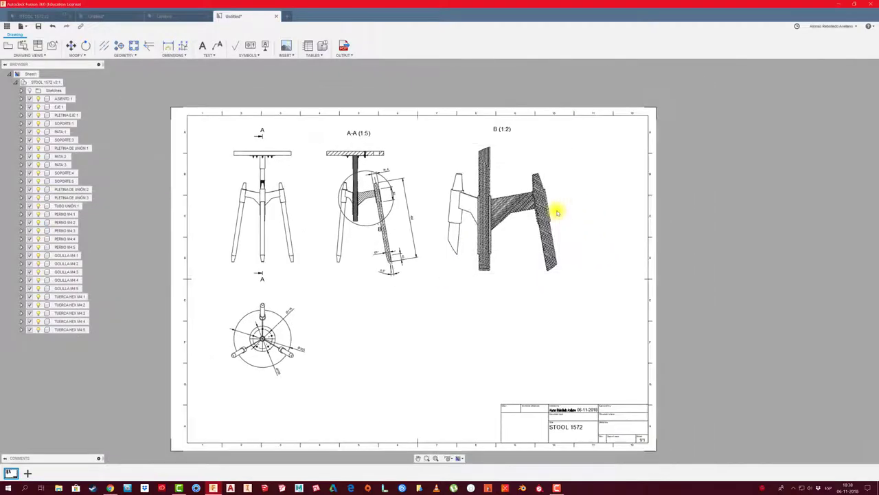
scroll(557, 213, "up", 2)
scroll(442, 245, "up", 1)
scroll(434, 226, "up", 1)
Dimension the bracket's 102.6 top length and 40 width in detail view B
scroll(422, 227, "up", 2)
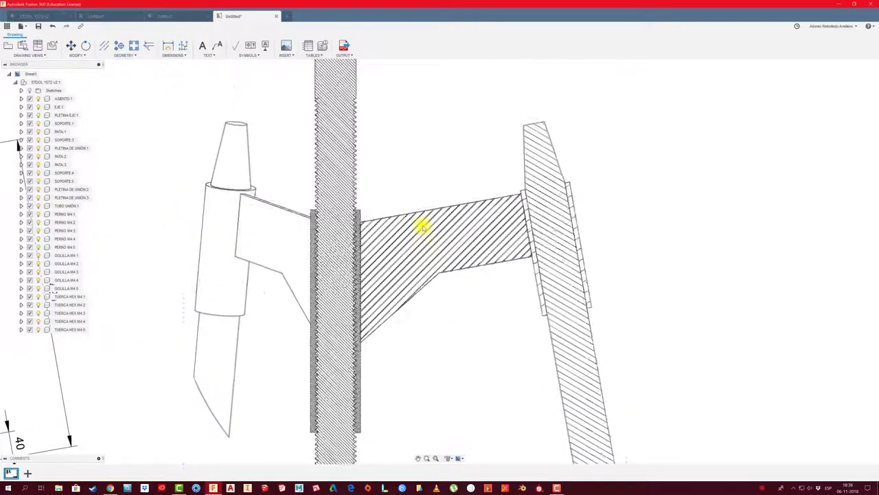
scroll(407, 201, "up", 1)
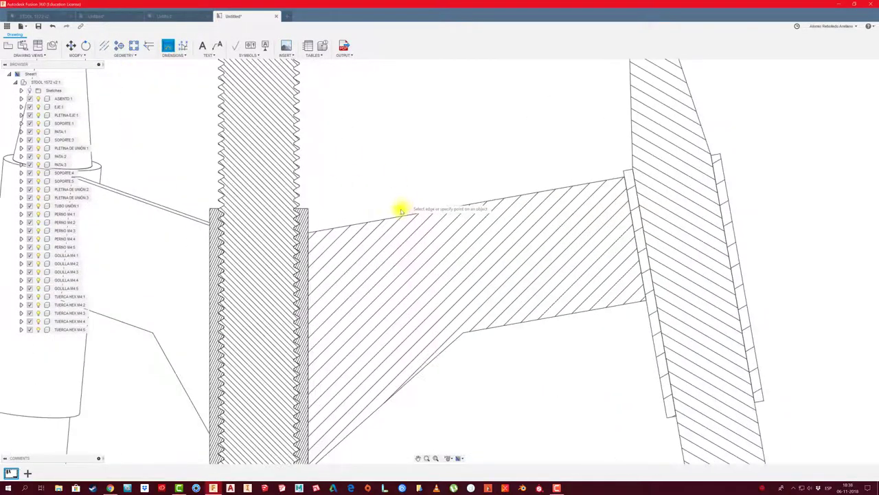
left_click(403, 214)
left_click(396, 167)
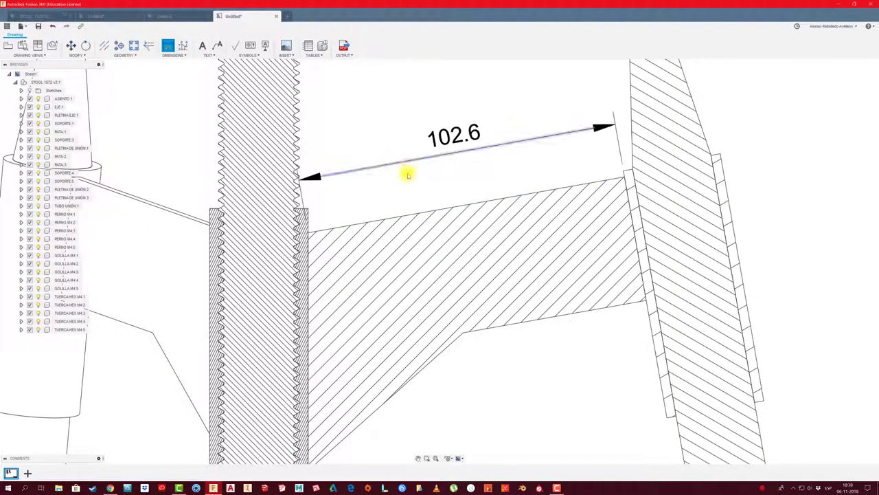
left_click(547, 192)
left_click(554, 314)
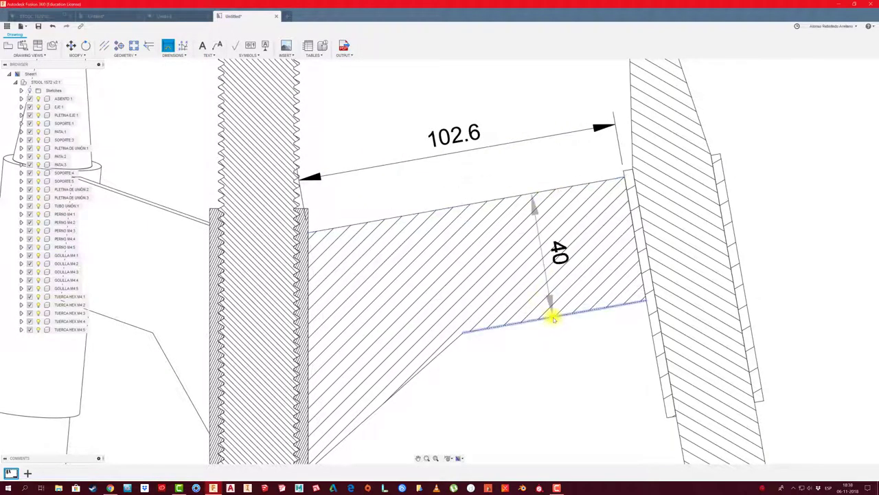
left_click(808, 251)
Add the 59.3 lower-edge length and 148.4° underside angle, moving 59.3 further down
middle_click_drag(523, 335, 510, 265)
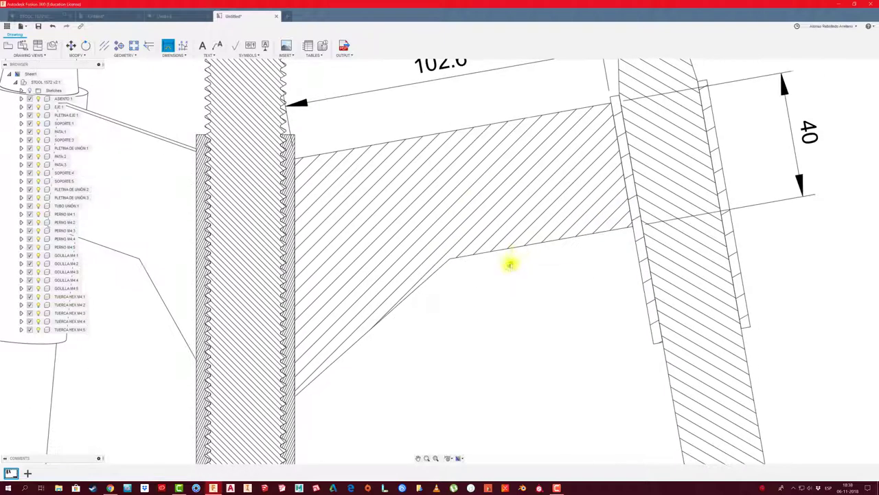
left_click(525, 248)
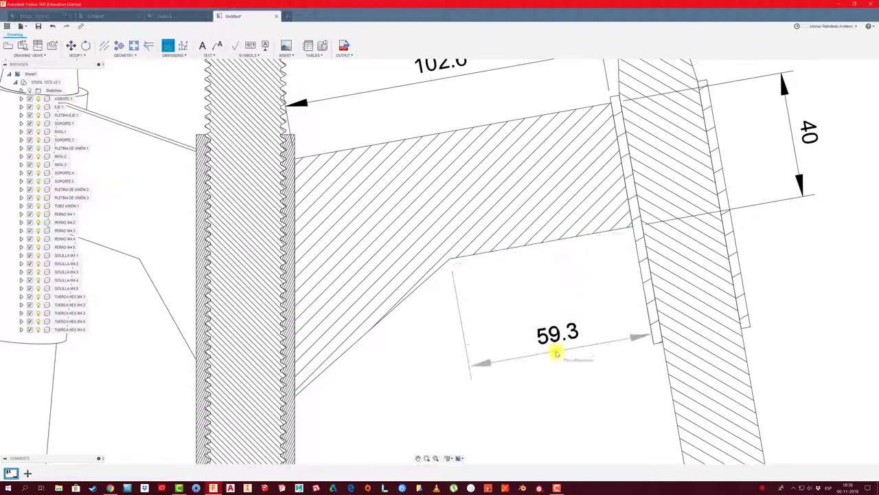
left_click(559, 351)
middle_click_drag(473, 318, 443, 260)
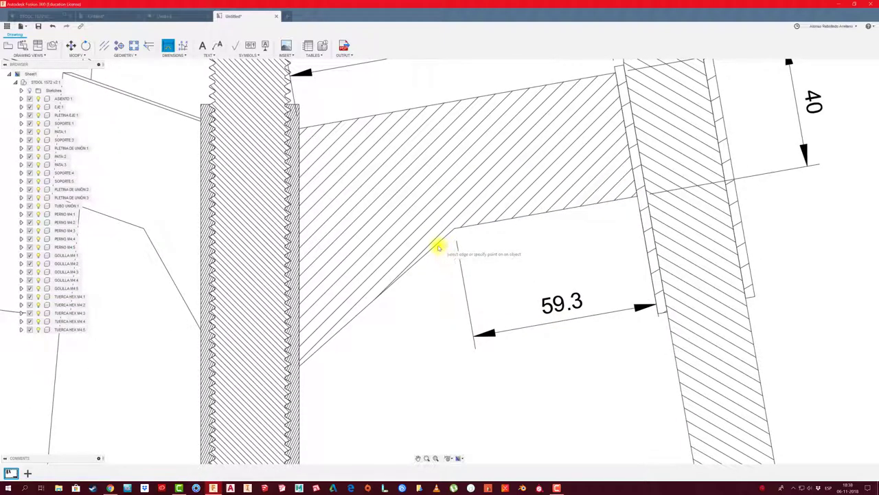
left_click(440, 242)
left_click(481, 222)
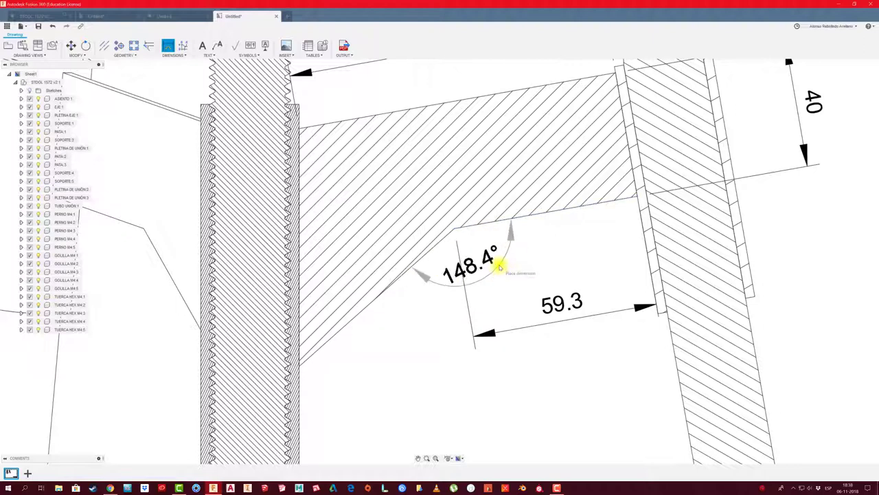
left_click(522, 289)
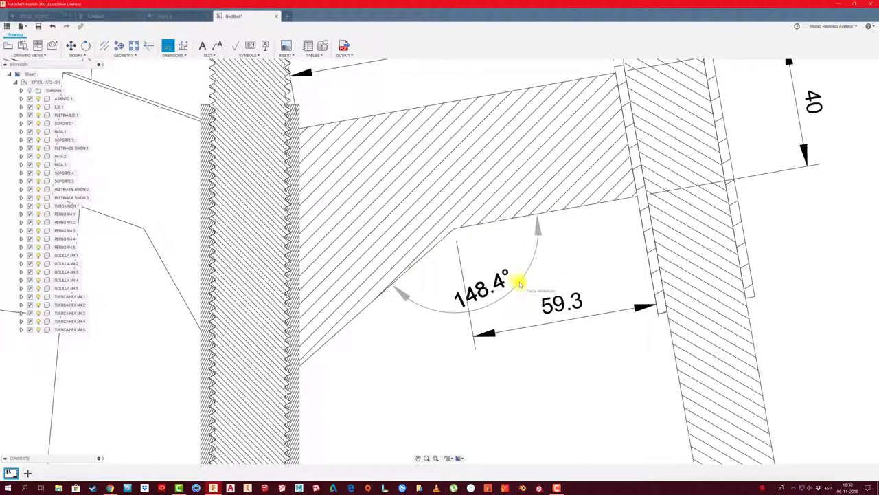
key("Escape")
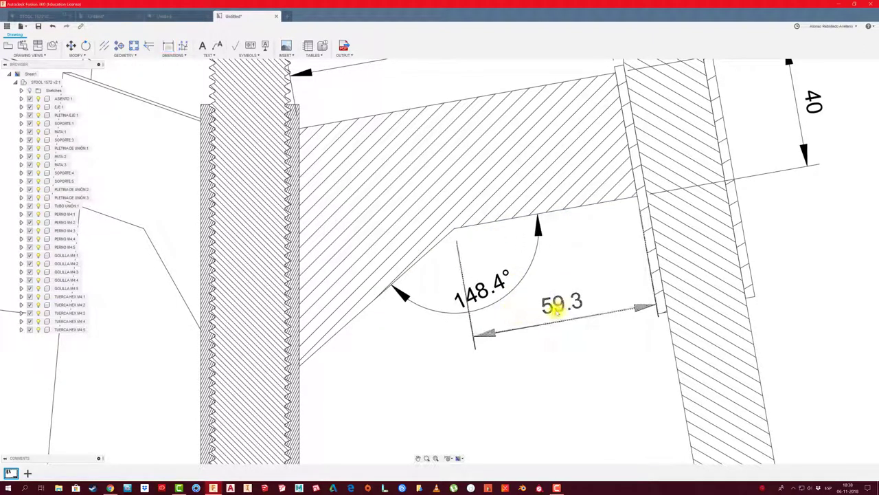
left_click(561, 305)
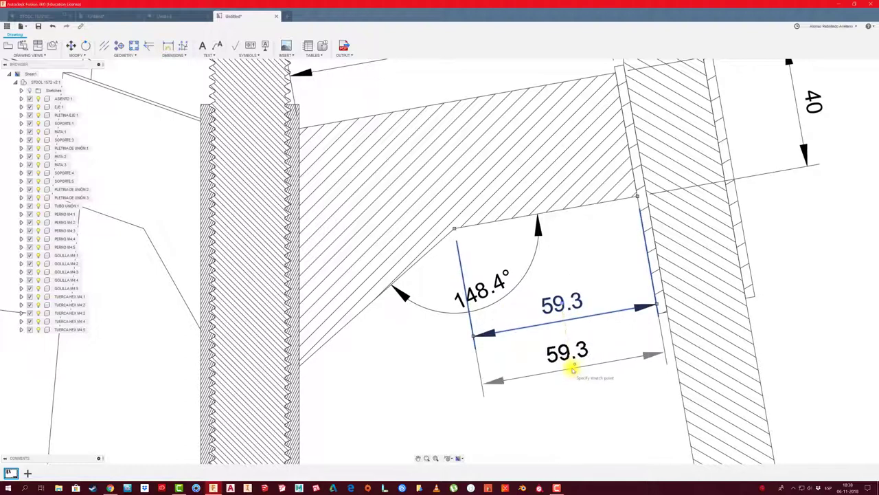
left_click_drag(566, 349, 570, 367)
scroll(399, 329, "down", 3)
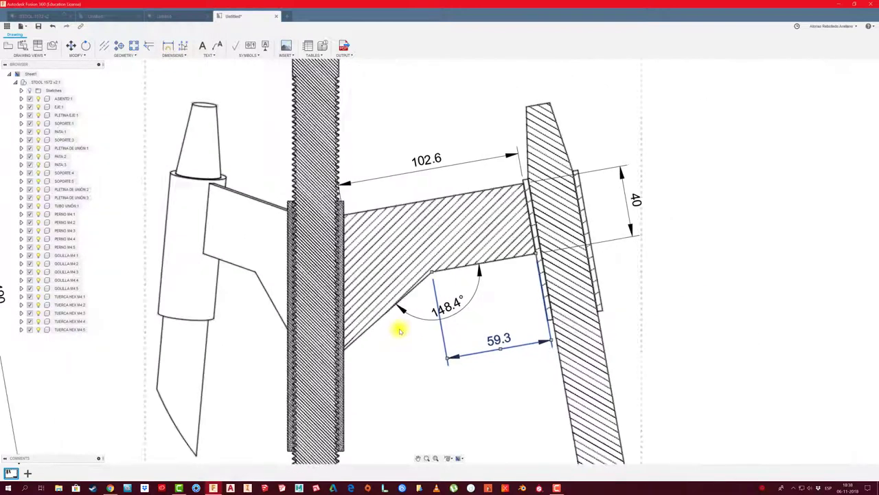
scroll(398, 330, "up", 3)
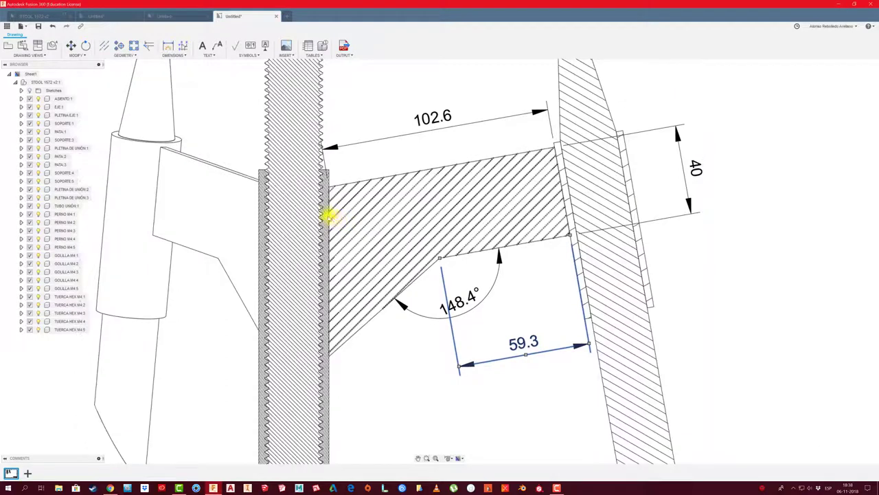
Add the 100° bracket angle and the 75.8 height dimension, lowering its text
left_click(170, 45)
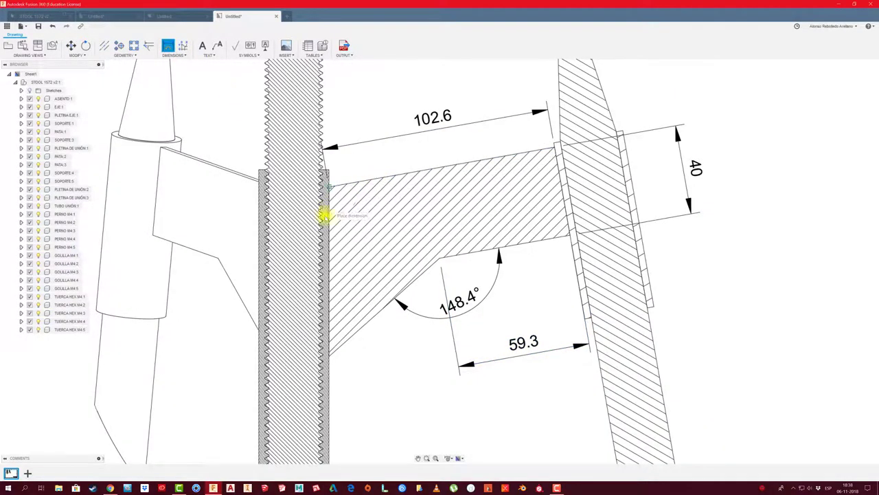
left_click(323, 215)
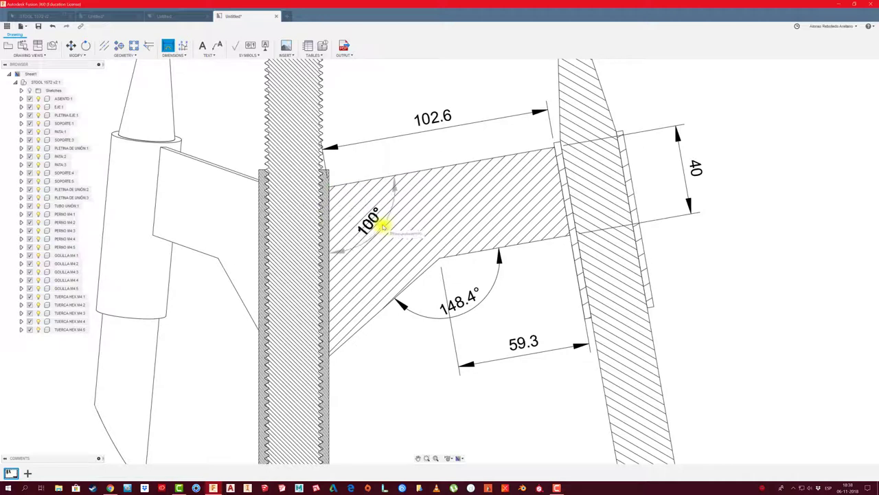
left_click(392, 230)
scroll(378, 252, "down", 3)
scroll(364, 305, "up", 3)
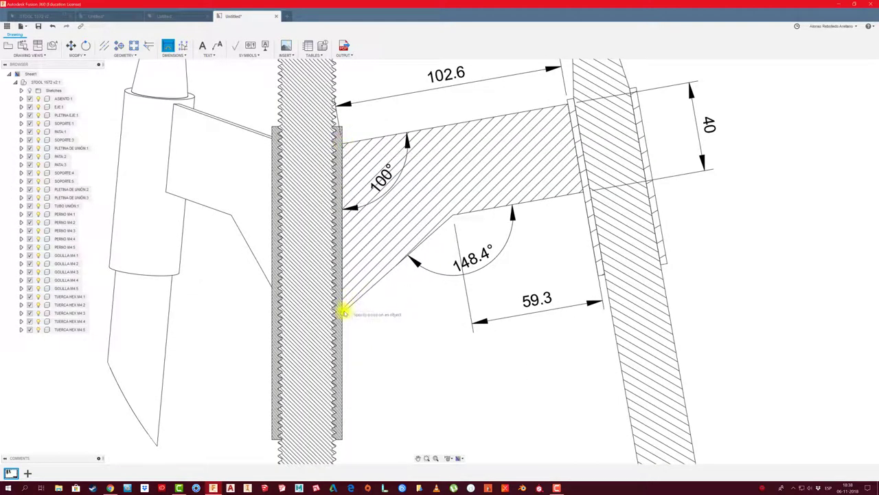
left_click(342, 312)
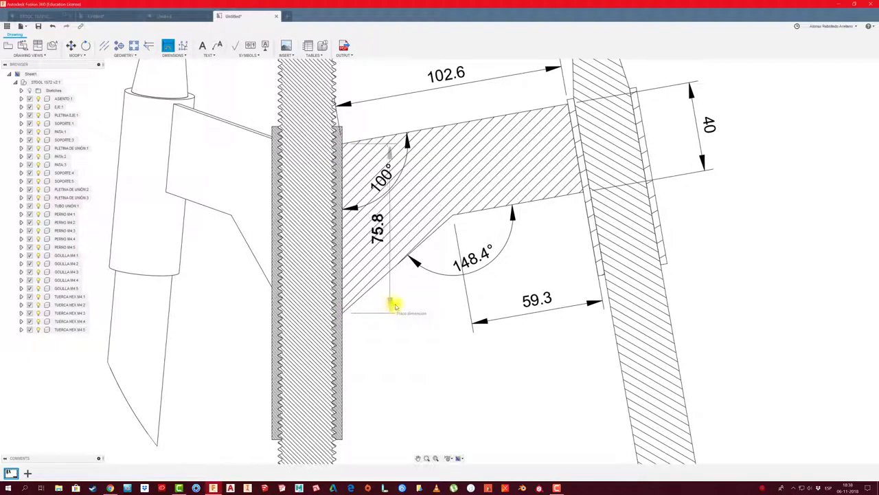
left_click(396, 300)
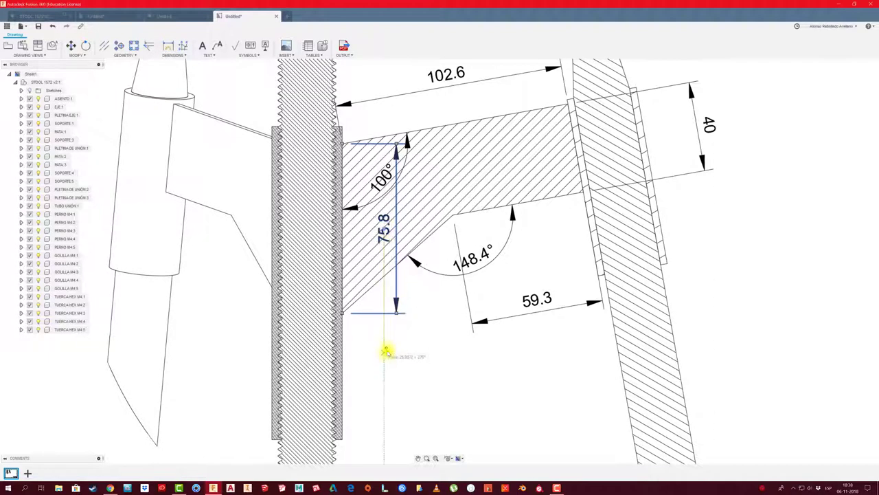
left_click_drag(388, 275, 394, 336)
scroll(415, 330, "down", 2)
Resize detail circle B on section A-A using its edge grip
scroll(414, 331, "down", 1)
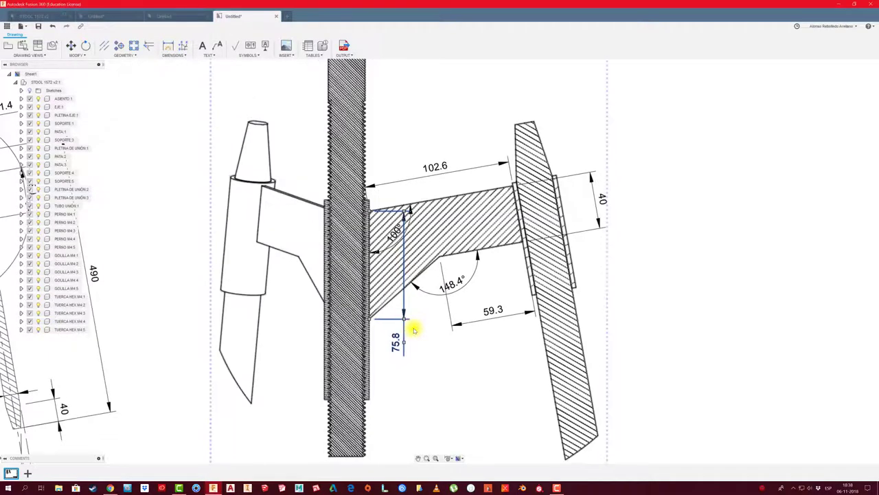
scroll(414, 330, "down", 3)
scroll(263, 263, "down", 2)
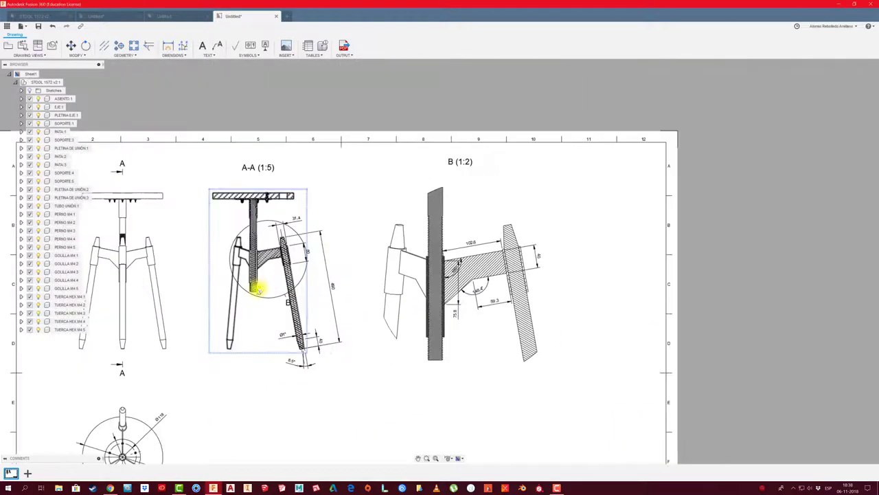
scroll(260, 302, "up", 3)
left_click(277, 304)
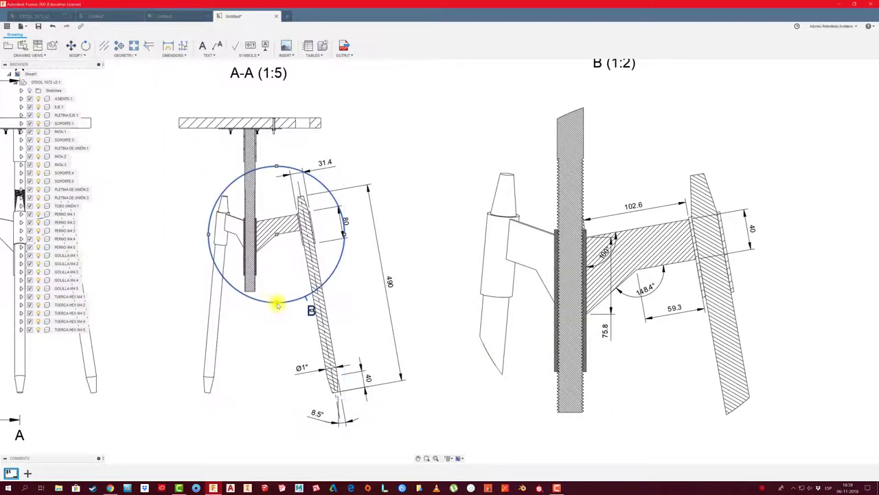
left_click(283, 273)
left_click(269, 290)
Frame detail B with section A-A and enlarge circle B further around the leg joint
middle_click_drag(451, 295, 334, 245)
scroll(386, 291, "down", 2)
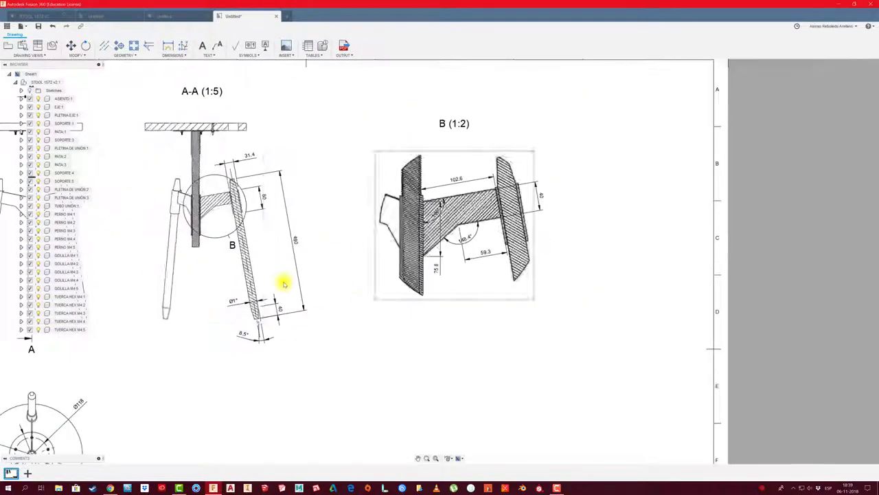
middle_click_drag(284, 284, 416, 231)
scroll(367, 273, "down", 1)
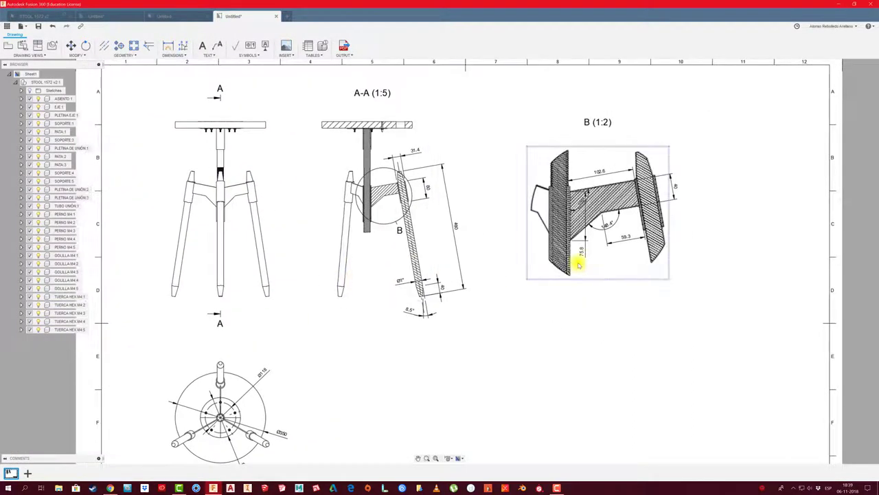
scroll(579, 265, "up", 2)
scroll(257, 234, "up", 1)
middle_click_drag(257, 233, 333, 269)
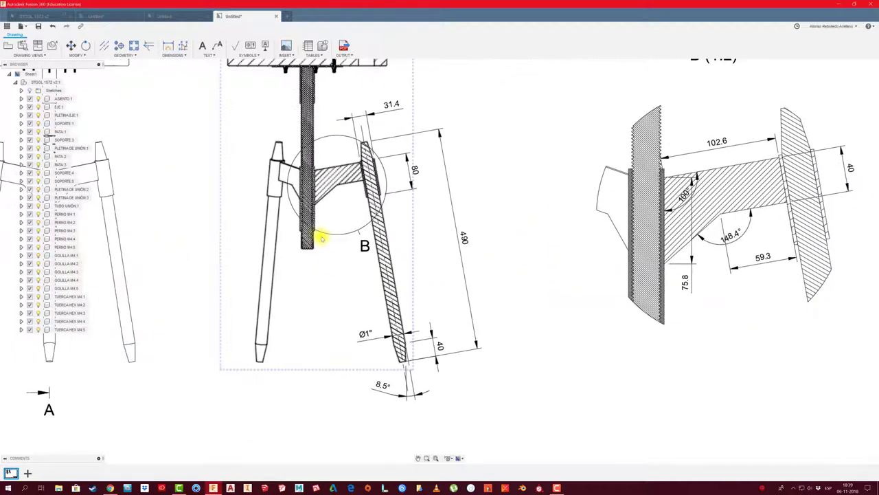
scroll(321, 238, "up", 2)
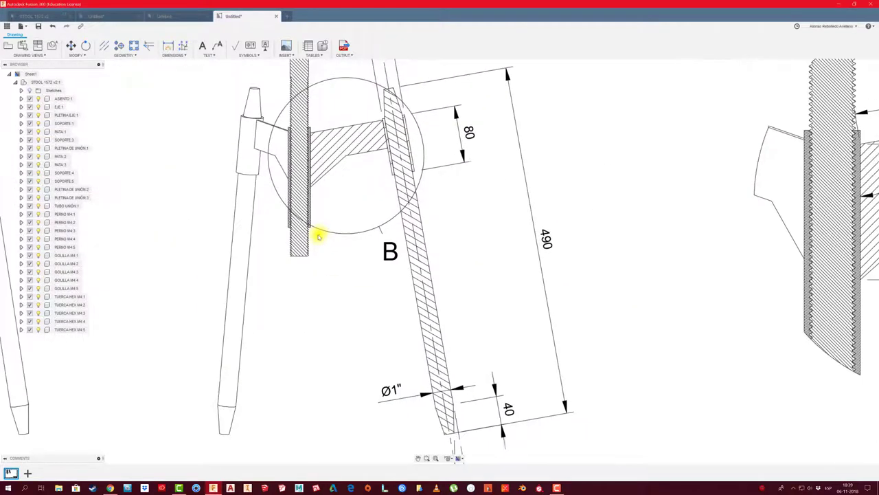
left_click(347, 158)
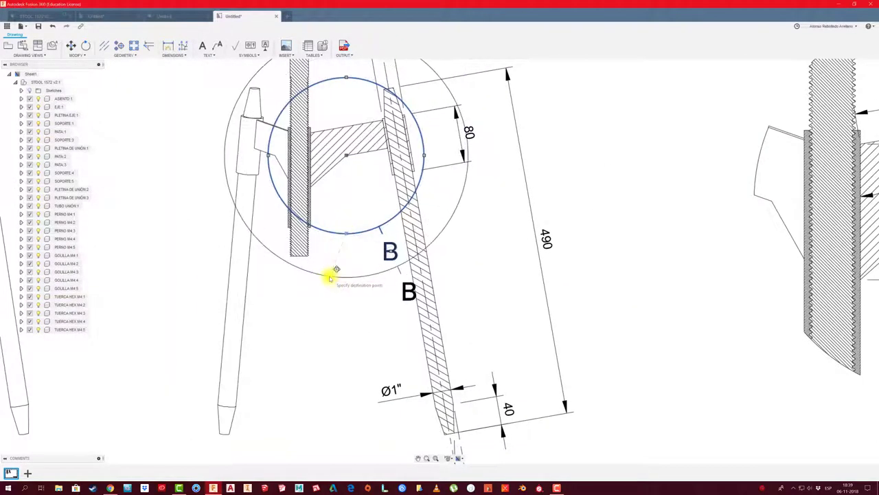
key("Escape")
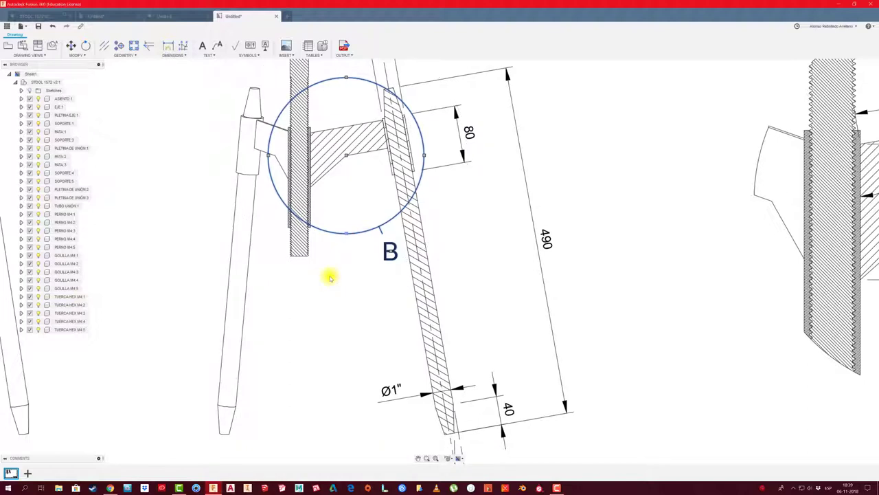
left_click(330, 277)
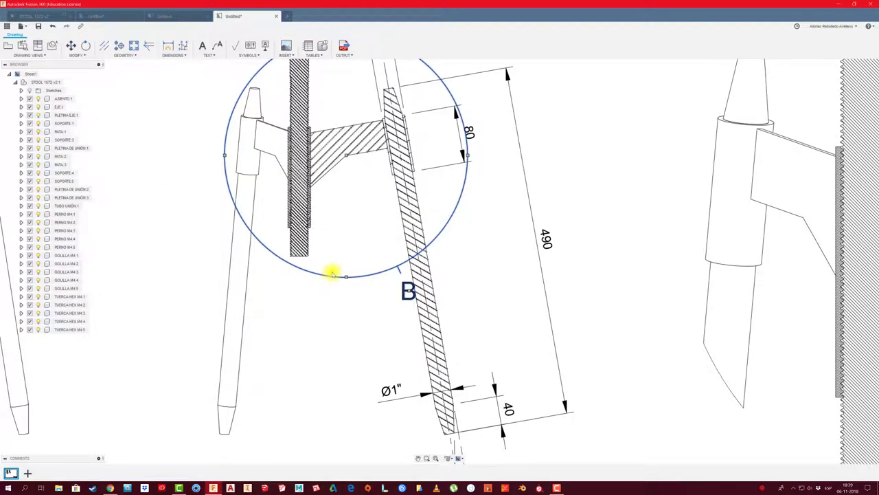
scroll(333, 271, "down", 3)
scroll(398, 241, "down", 2)
Add the 140 height dimension along the shaft in detail view B
left_click(388, 236)
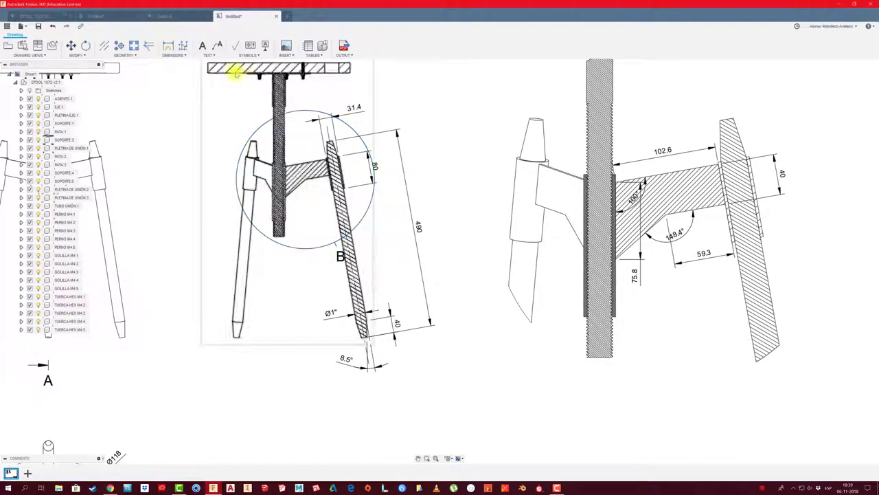
scroll(575, 338, "up", 2)
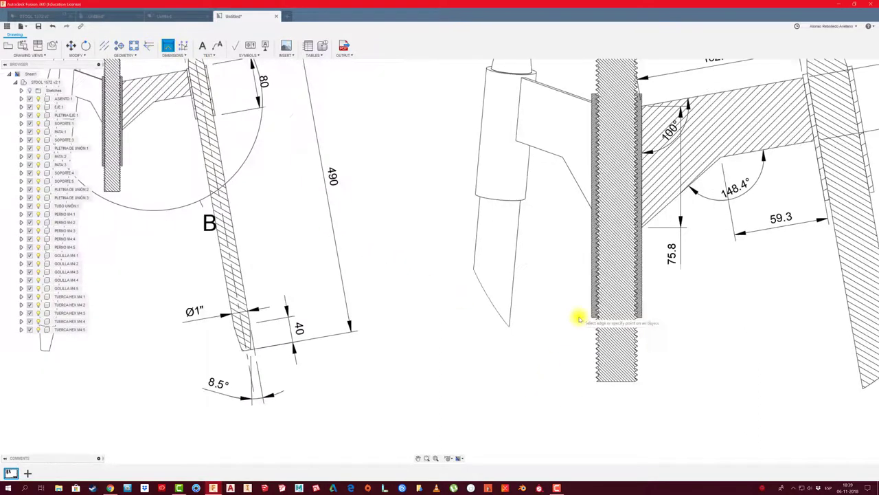
scroll(581, 316, "up", 3)
scroll(581, 328, "down", 3)
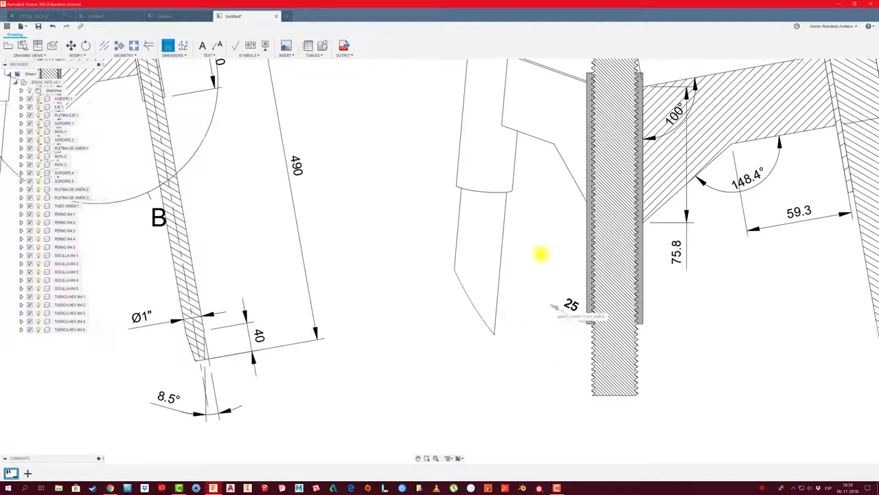
left_click(553, 208)
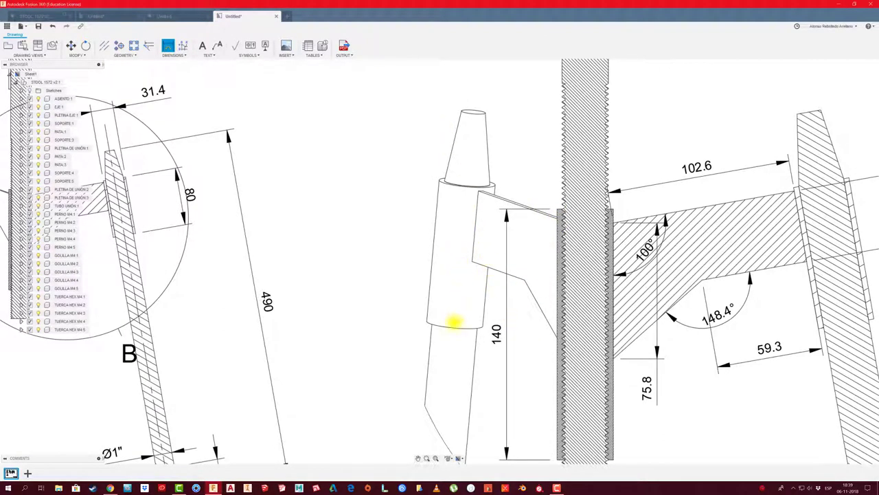
scroll(453, 321, "down", 1)
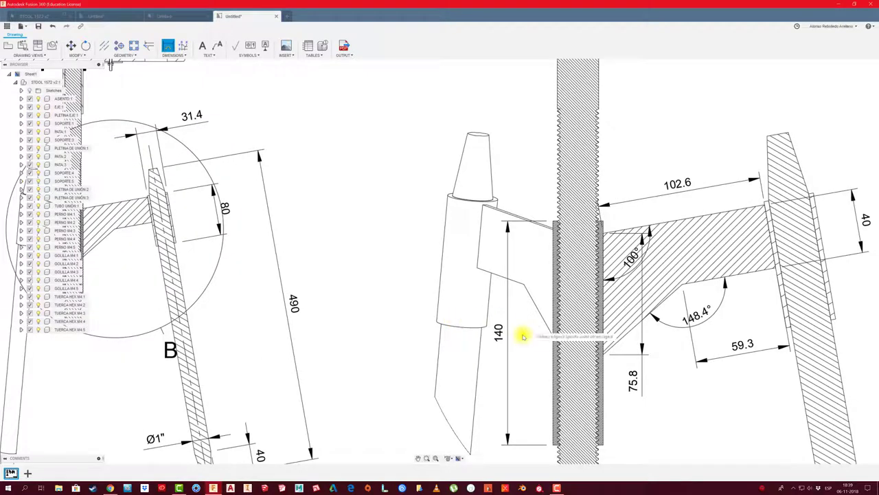
scroll(455, 229, "up", 3)
scroll(449, 271, "up", 3)
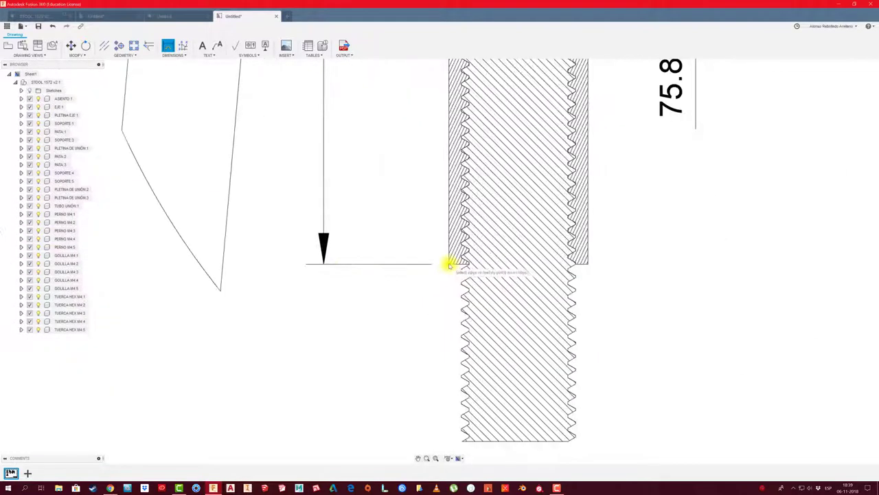
Dimension the shaft width as 31.4 and prefix it with the Ø diameter symbol
left_click(448, 264)
left_click(585, 265)
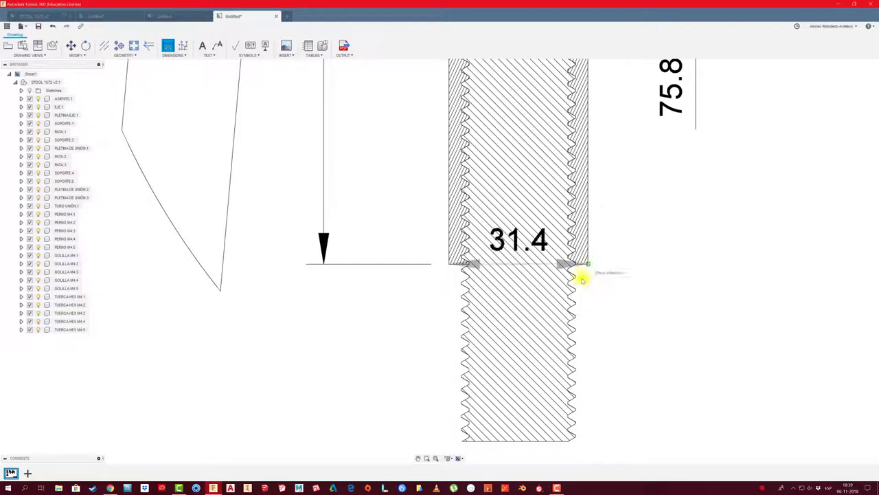
scroll(582, 279, "down", 4)
scroll(575, 295, "down", 2)
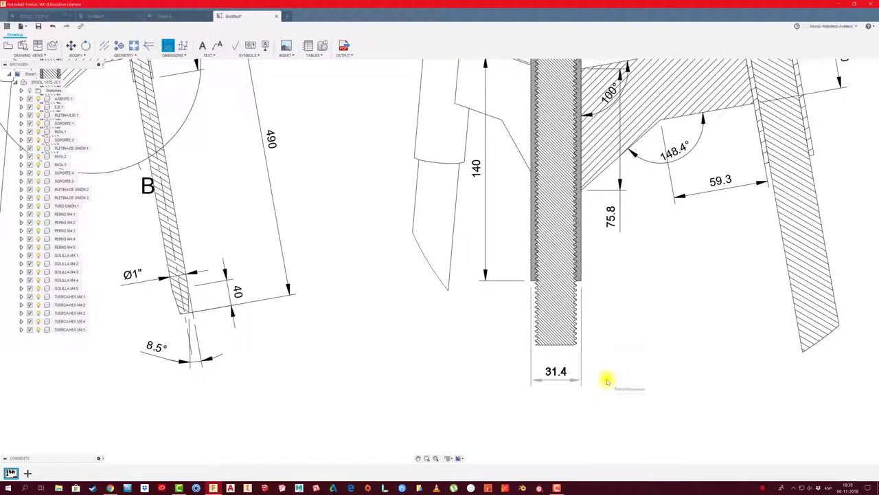
double_click(555, 367)
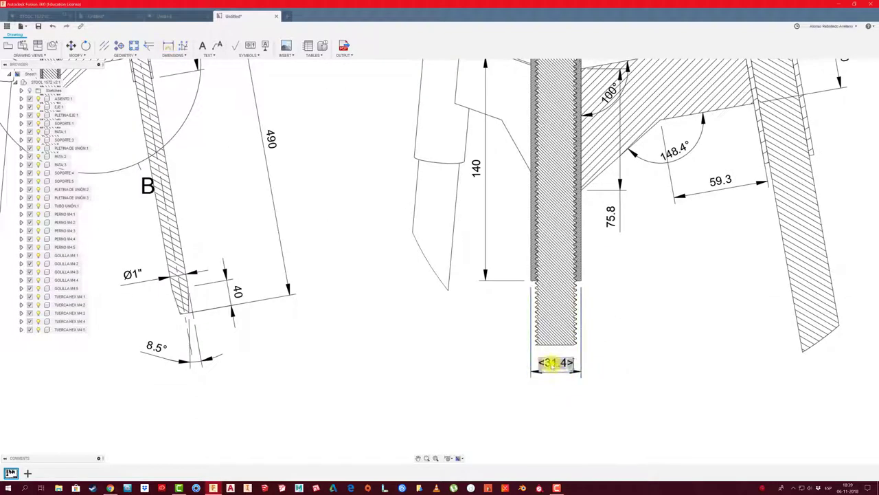
left_click(837, 95)
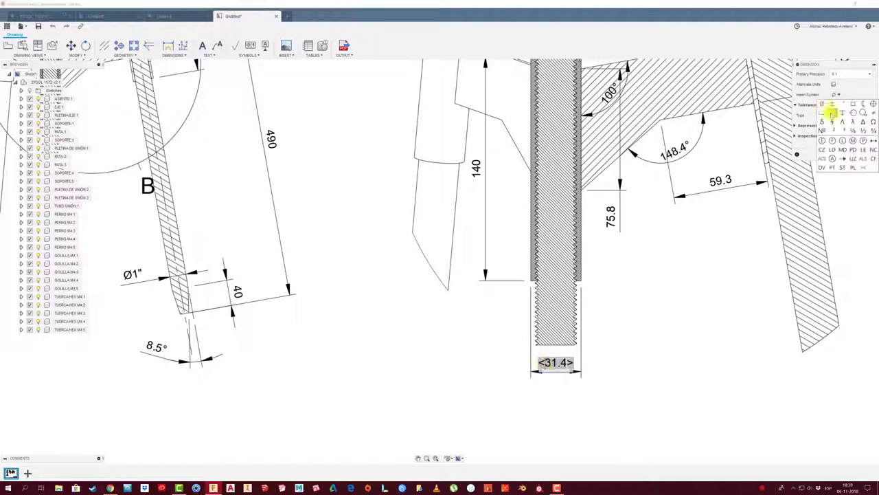
left_click(822, 105)
left_click(614, 328)
scroll(614, 328, "down", 3)
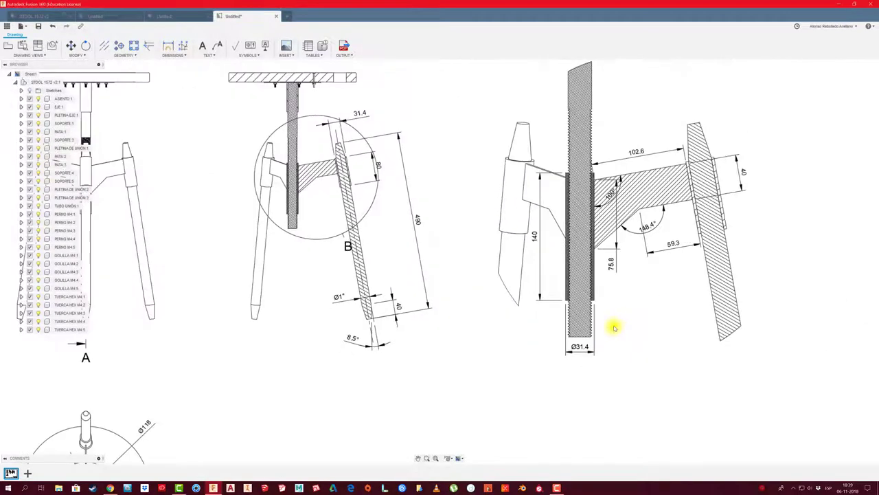
scroll(278, 153, "up", 2)
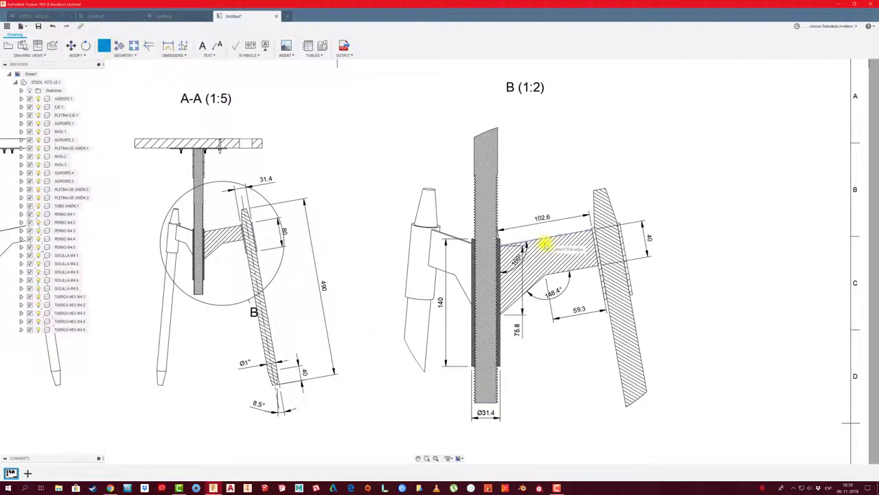
Draw a centerline along the threaded post's axis, extending it past the top and bottom ends
scroll(544, 244, "up", 2)
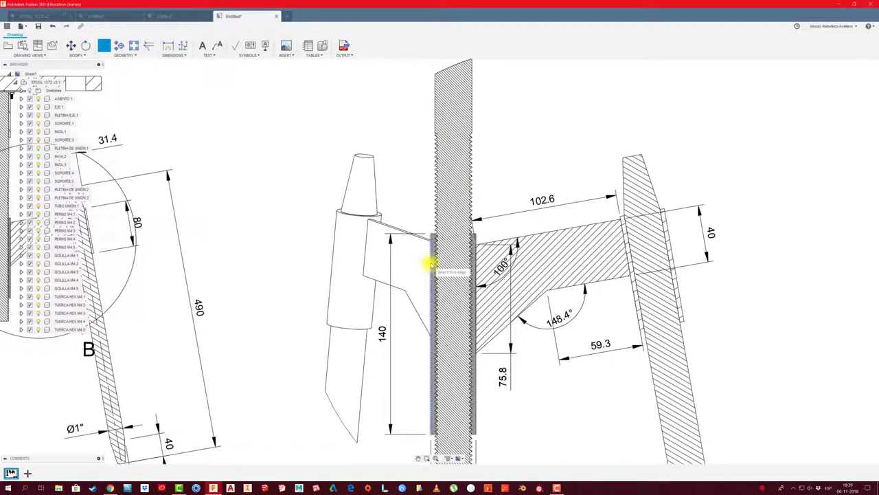
left_click(475, 267)
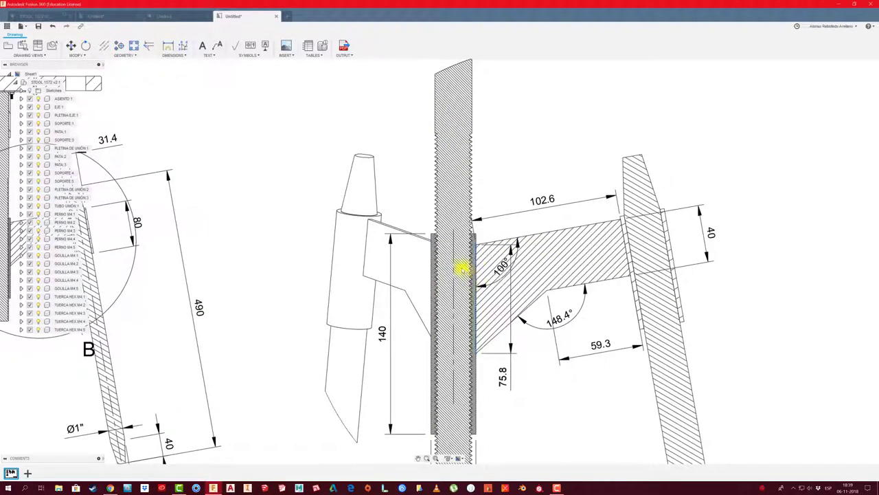
scroll(458, 255, "down", 2)
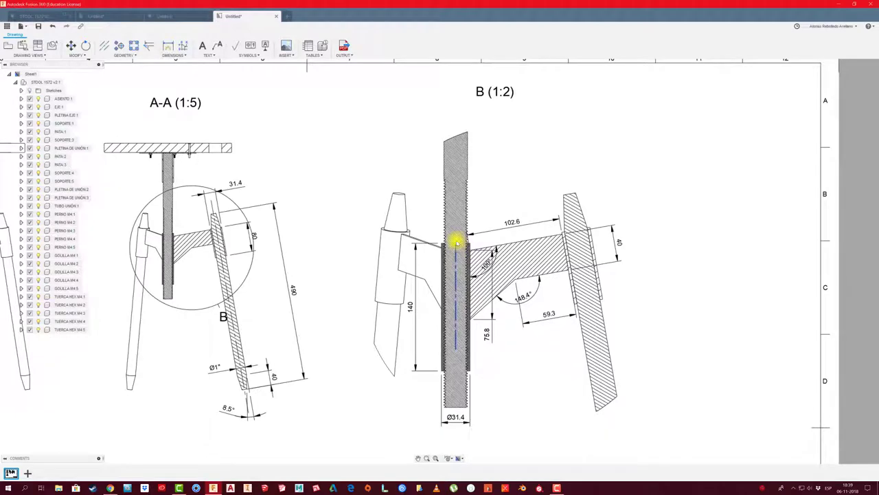
left_click(457, 108)
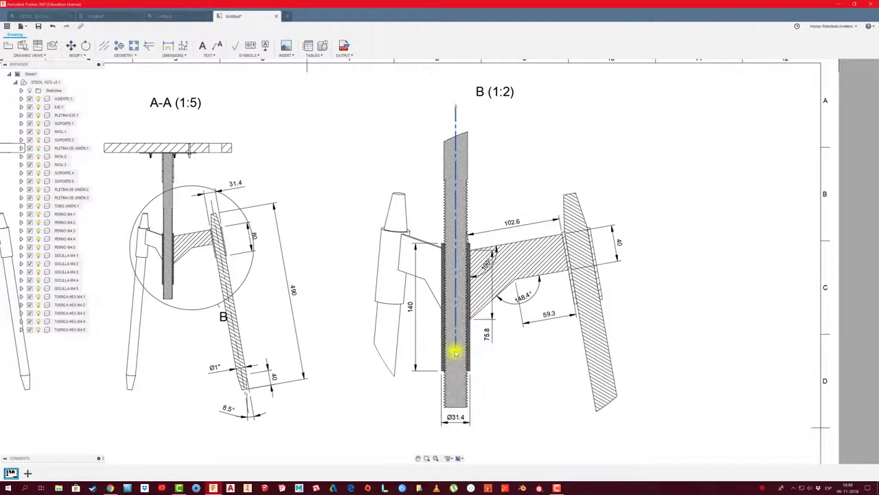
left_click(455, 430)
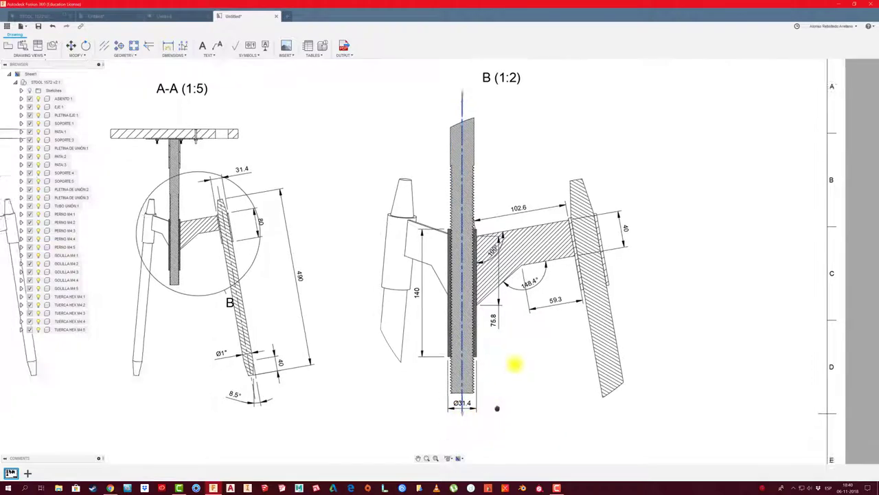
scroll(512, 360, "up", 5)
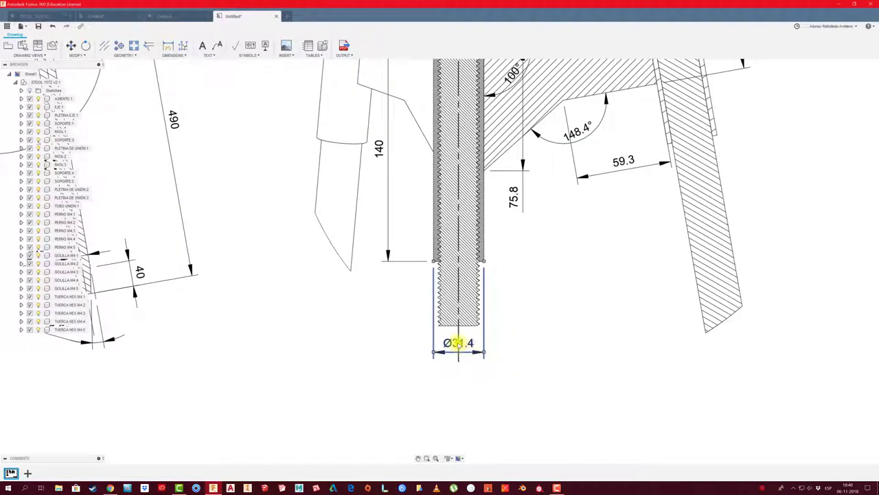
Move the Ø31.4 dimension further below the shaft
left_click_drag(458, 358, 456, 384)
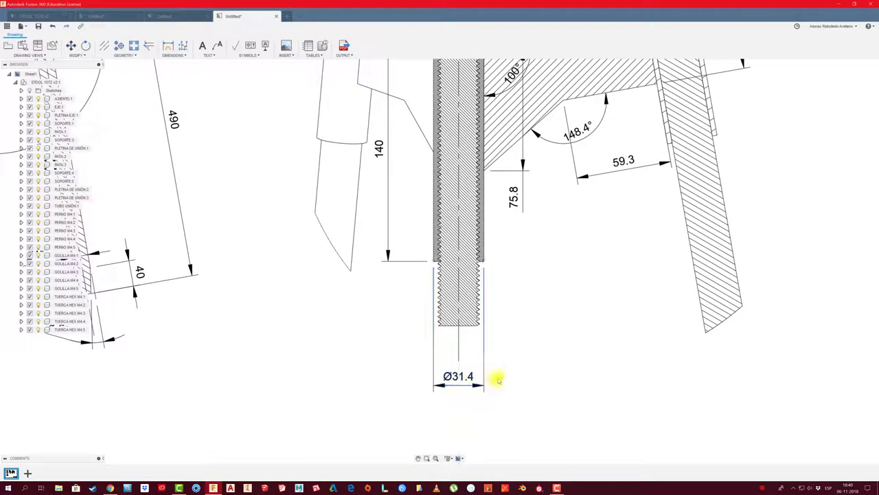
scroll(508, 364, "down", 2)
scroll(525, 340, "down", 2)
scroll(527, 316, "up", 3)
scroll(526, 309, "up", 2)
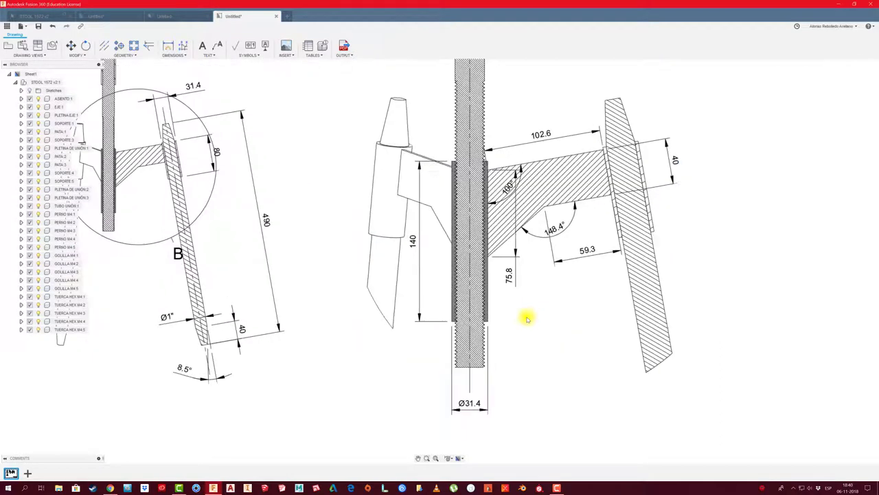
scroll(526, 318, "down", 3)
scroll(526, 318, "up", 2)
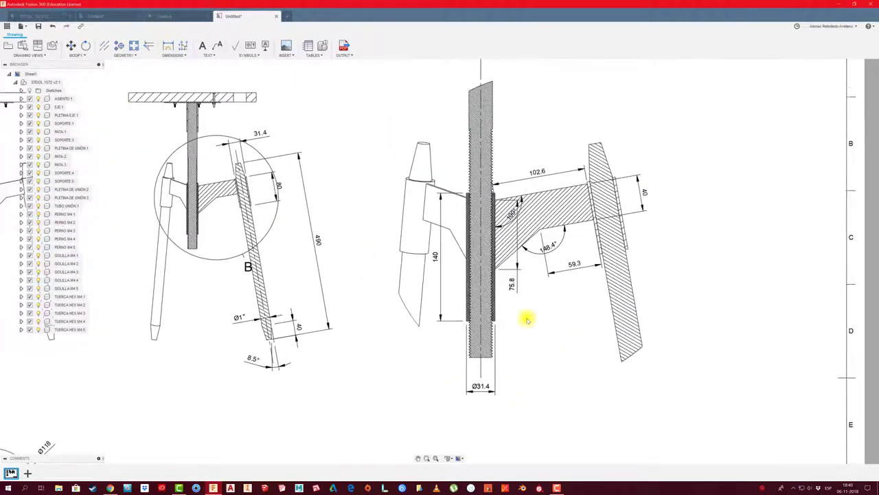
scroll(526, 318, "up", 2)
scroll(533, 332, "up", 1)
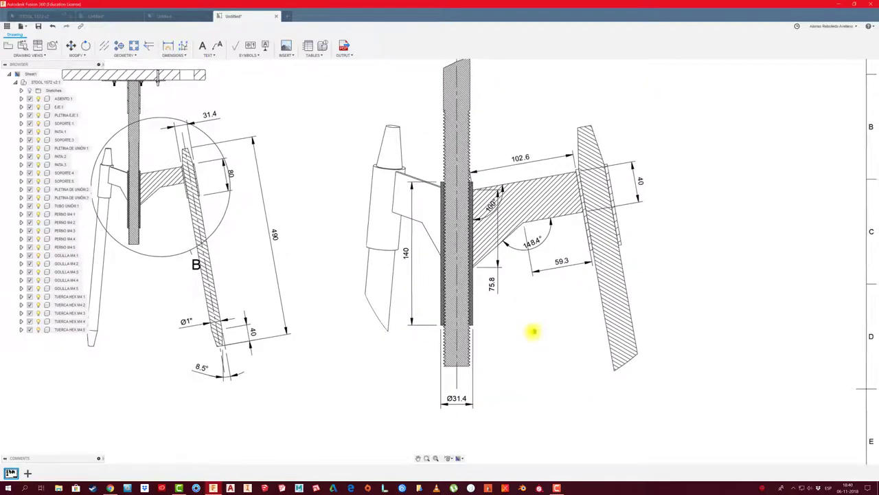
scroll(495, 176, "up", 1)
scroll(471, 153, "up", 3)
scroll(450, 177, "up", 2)
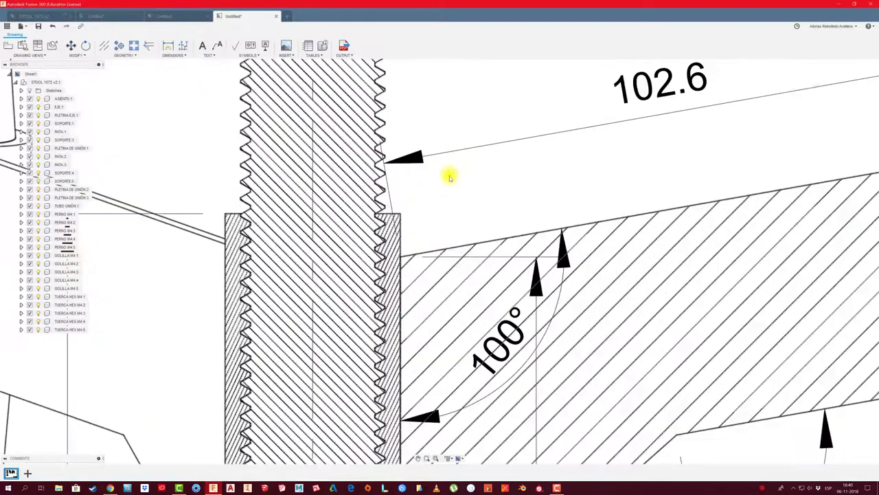
scroll(449, 177, "up", 1)
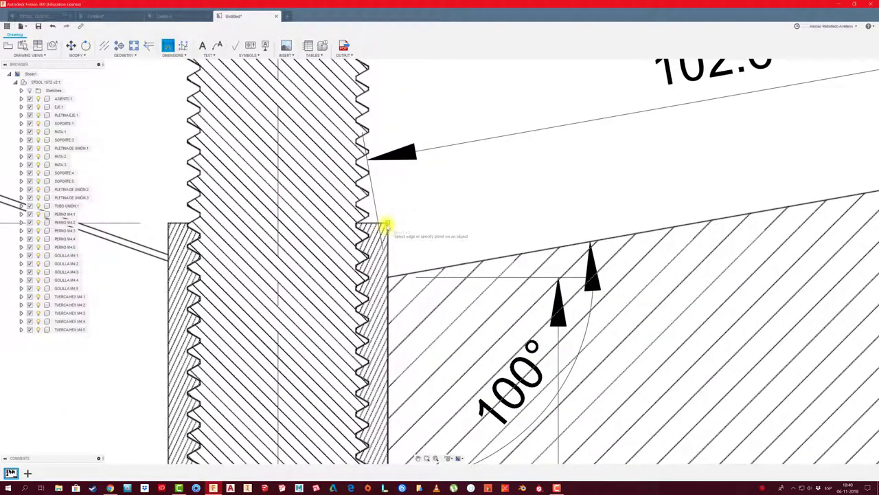
Add a 7.7 vertical dimension from the shaft corner to the support's upper edge
left_click(386, 225)
left_click(388, 275)
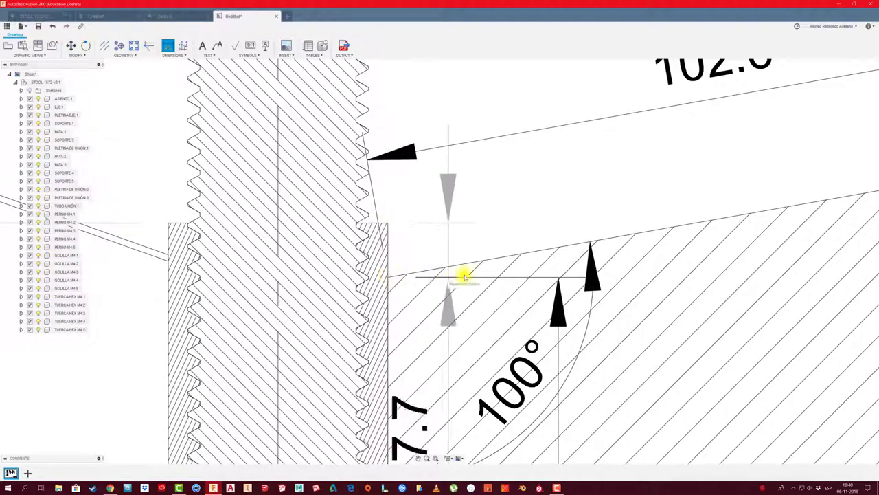
left_click(656, 276)
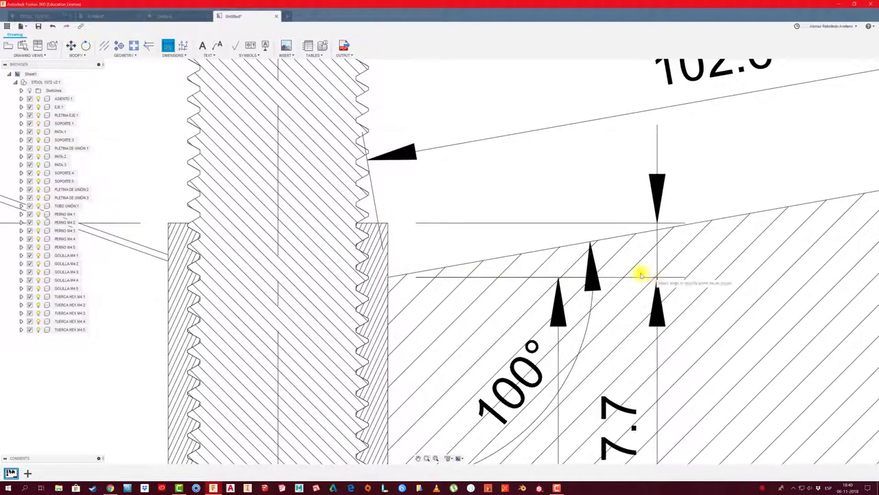
scroll(640, 275, "down", 2)
key("Escape")
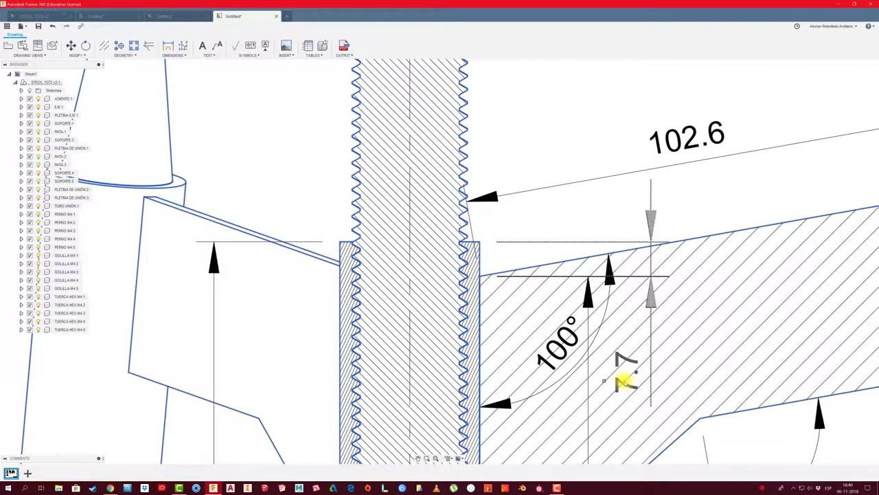
Reposition the 7.7 dimension text above the support
left_click(628, 373)
left_click(627, 373)
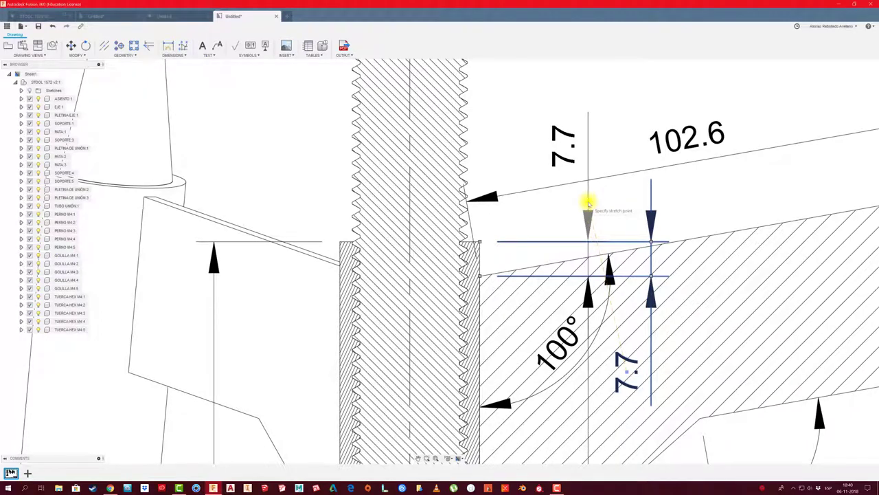
left_click(588, 203)
scroll(579, 196, "down", 3)
scroll(570, 236, "up", 1)
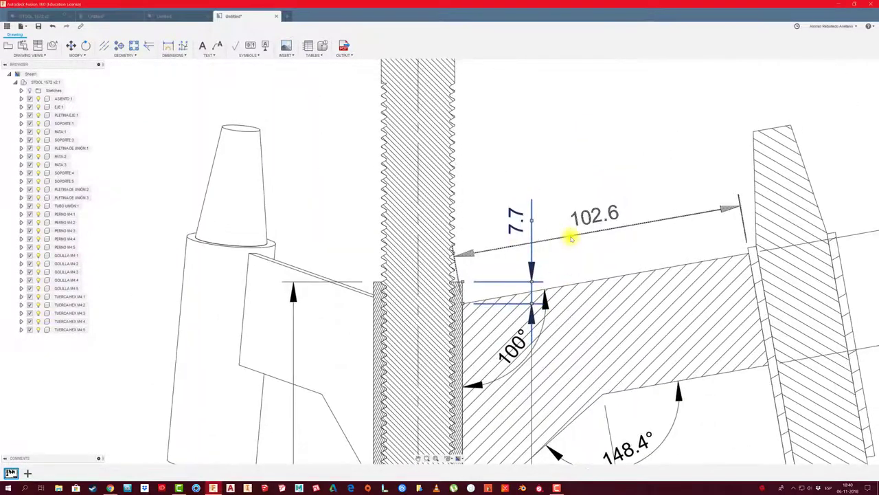
scroll(584, 237, "up", 1)
Move the 102.6 dimension higher so it clears the 7.7
left_click(589, 233)
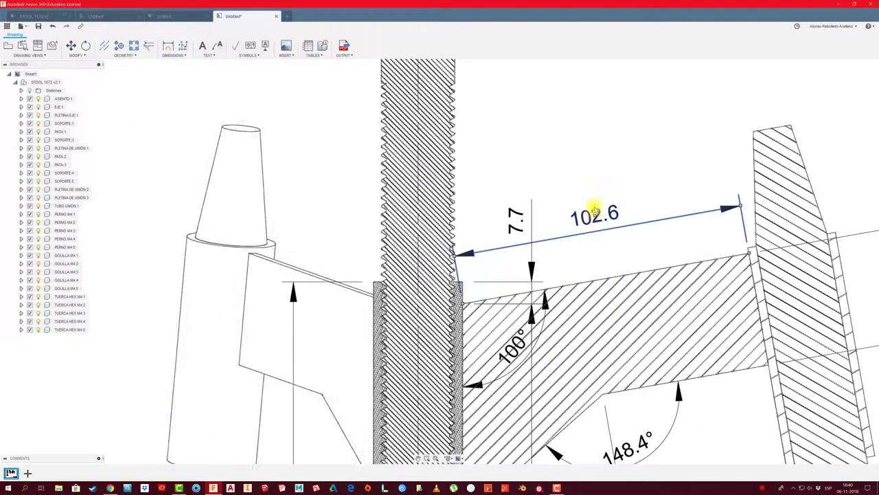
left_click(595, 215)
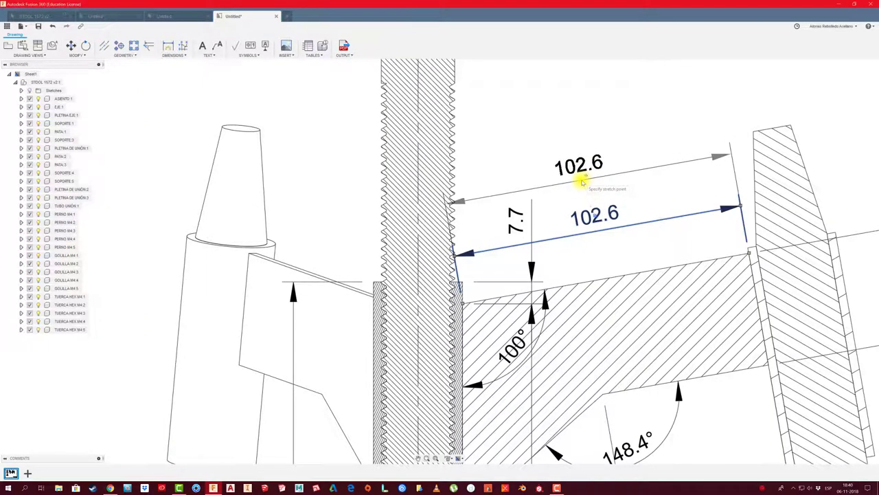
left_click(584, 177)
scroll(569, 241, "down", 2)
middle_click_drag(568, 242, 520, 167)
Add a 2 dimension between the two vertices at the support–leg joint, beside the 40
scroll(520, 229, "down", 2)
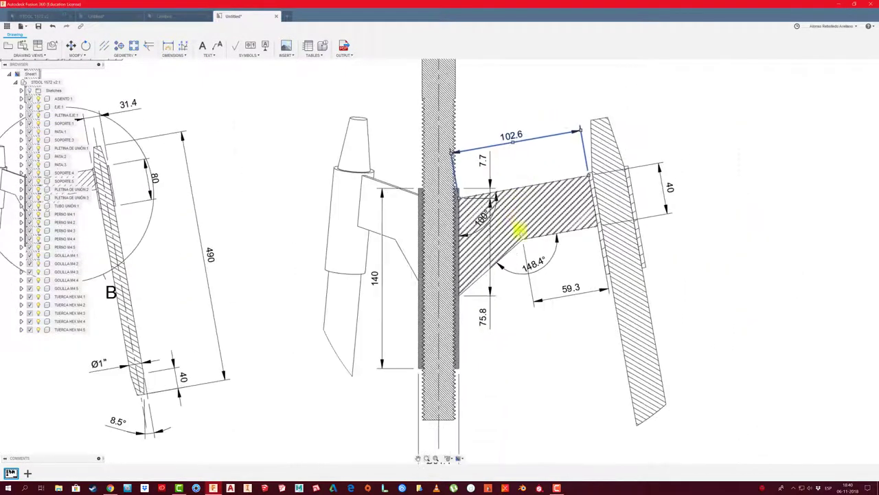
scroll(707, 258, "up", 2)
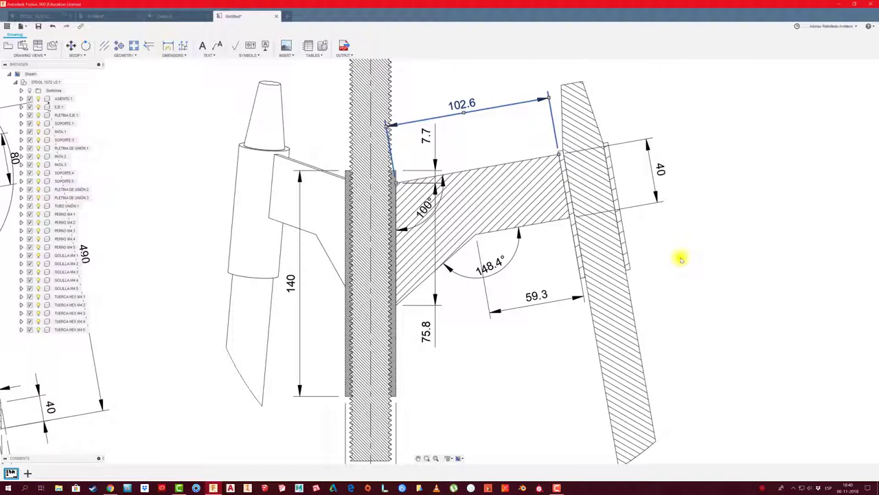
scroll(595, 127, "up", 2)
scroll(520, 137, "up", 3)
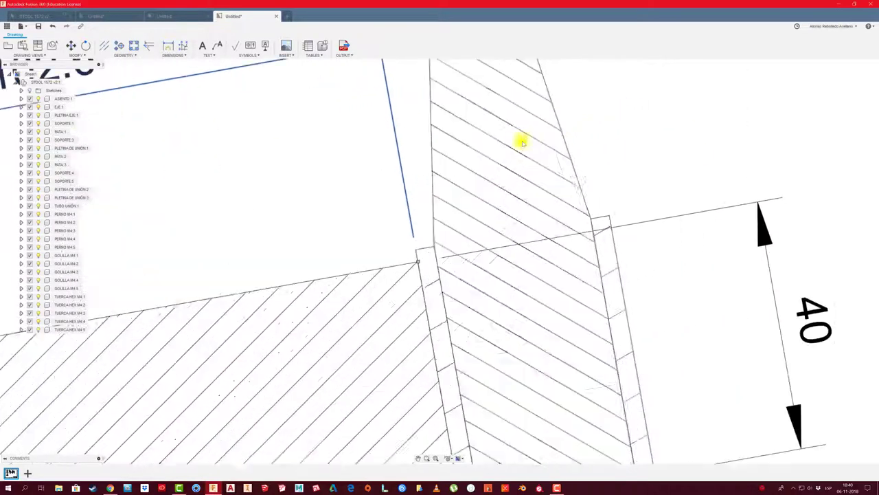
scroll(481, 124, "up", 1)
left_click(168, 46)
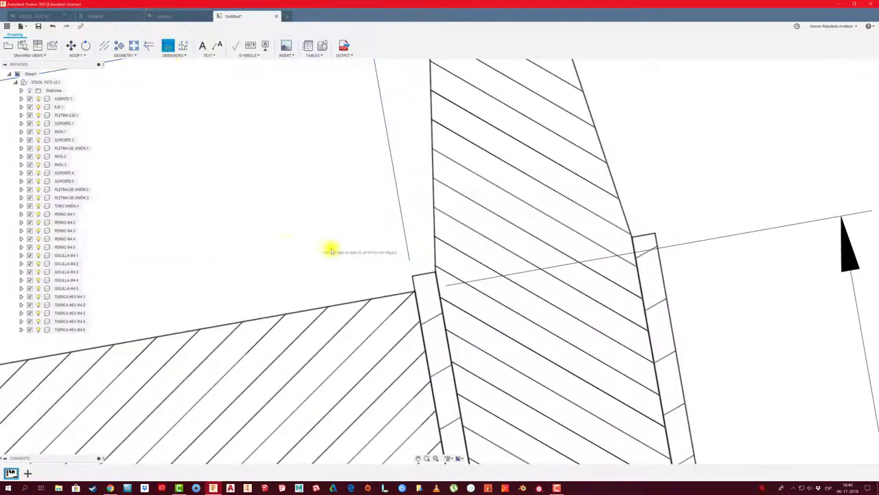
left_click(412, 278)
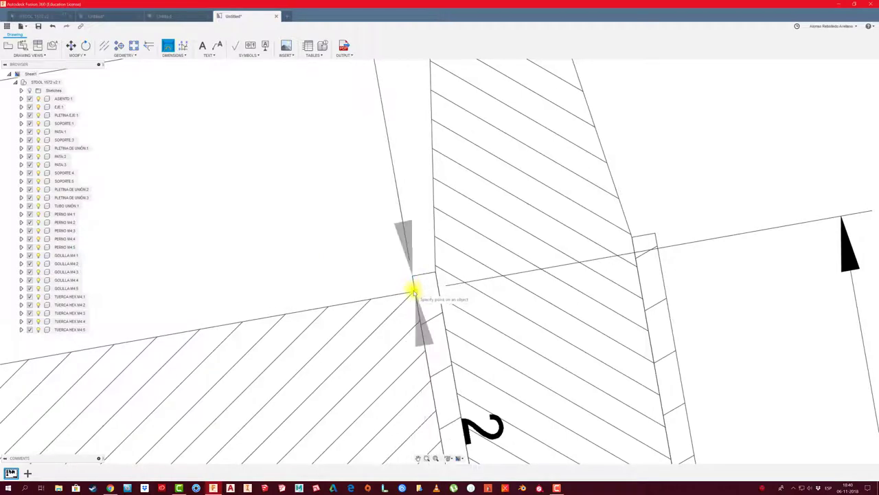
scroll(417, 286, "down", 1)
left_click(418, 286)
scroll(418, 286, "down", 2)
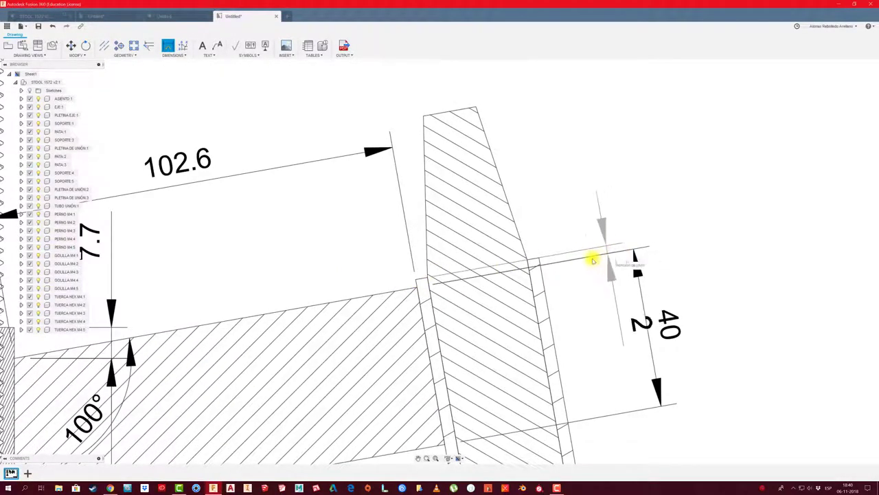
scroll(522, 237, "down", 2)
End the dimension command and navigate to the thin plate in the top plan view
scroll(605, 257, "down", 3)
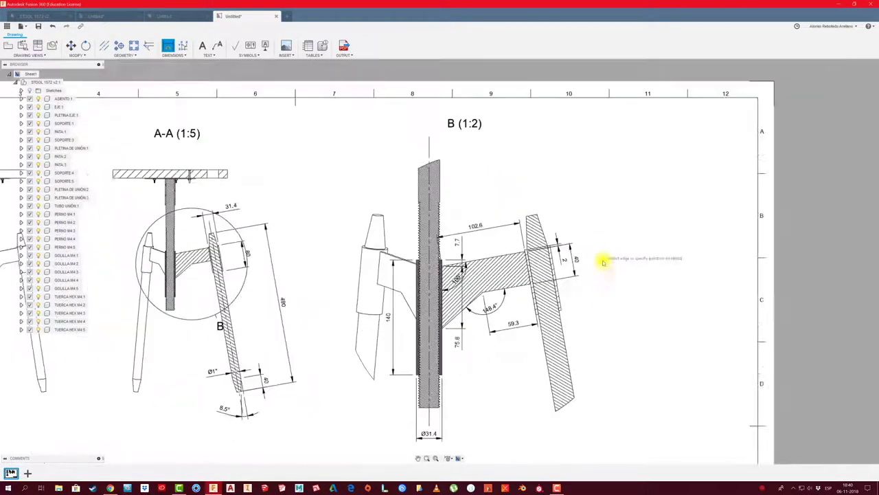
scroll(638, 212, "up", 1)
scroll(632, 236, "down", 1)
scroll(632, 234, "down", 1)
key("Escape")
scroll(629, 244, "down", 1)
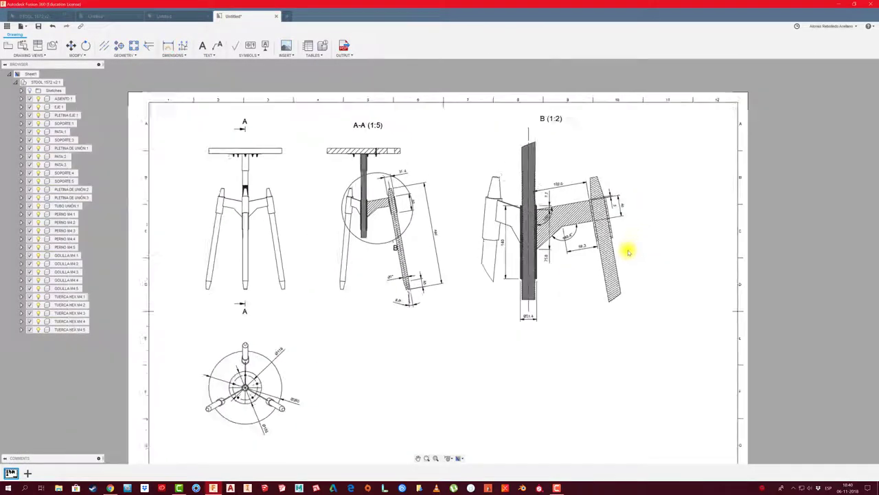
scroll(524, 321, "down", 1)
scroll(513, 318, "down", 1)
scroll(514, 318, "up", 1)
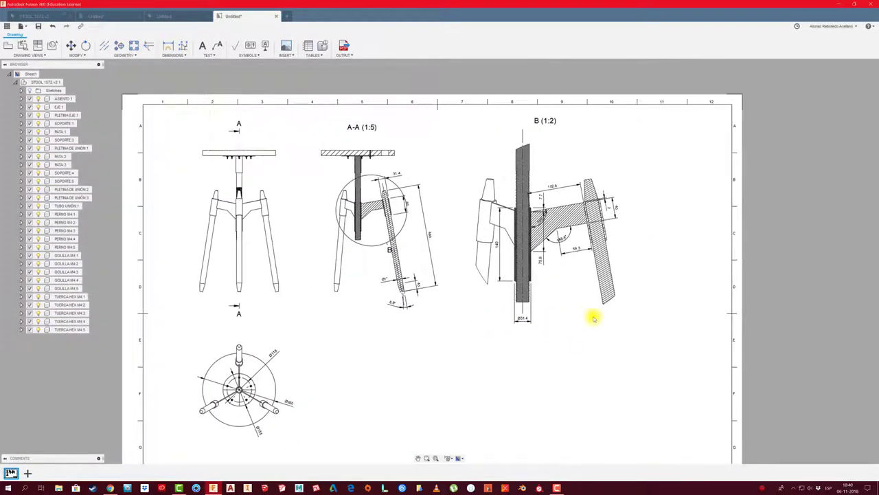
scroll(590, 314, "up", 1)
scroll(571, 315, "down", 1)
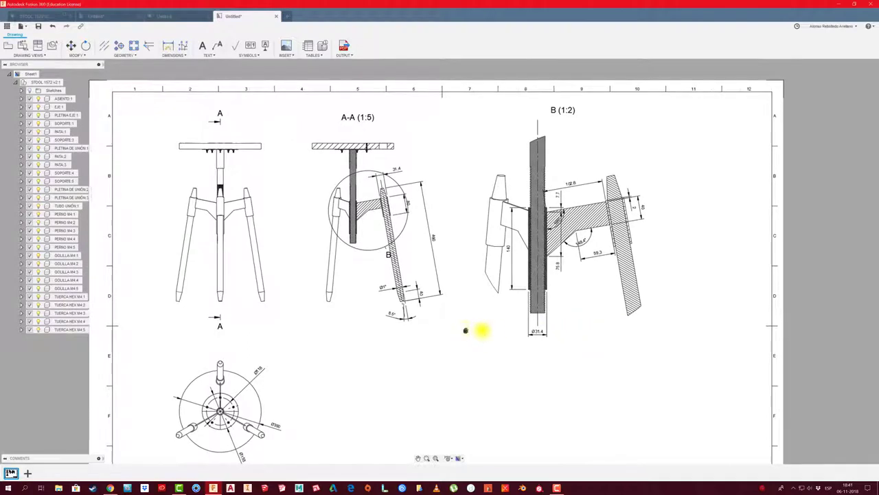
scroll(465, 329, "up", 1)
scroll(487, 323, "up", 1)
scroll(403, 329, "up", 1)
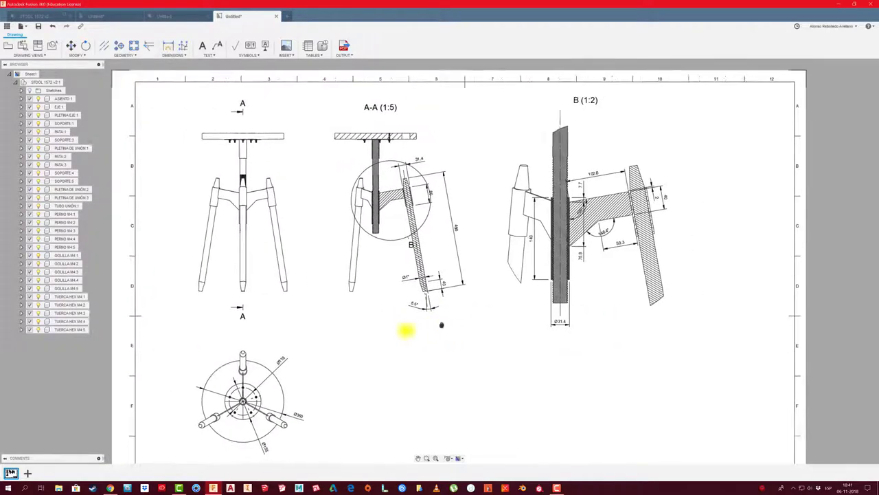
scroll(641, 222, "up", 1)
scroll(645, 189, "up", 2)
scroll(646, 188, "up", 2)
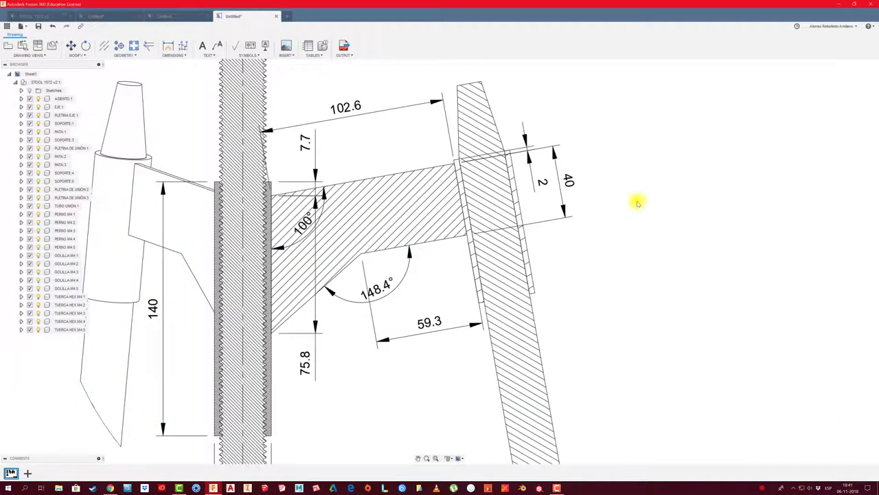
scroll(638, 203, "down", 2)
scroll(611, 241, "down", 3)
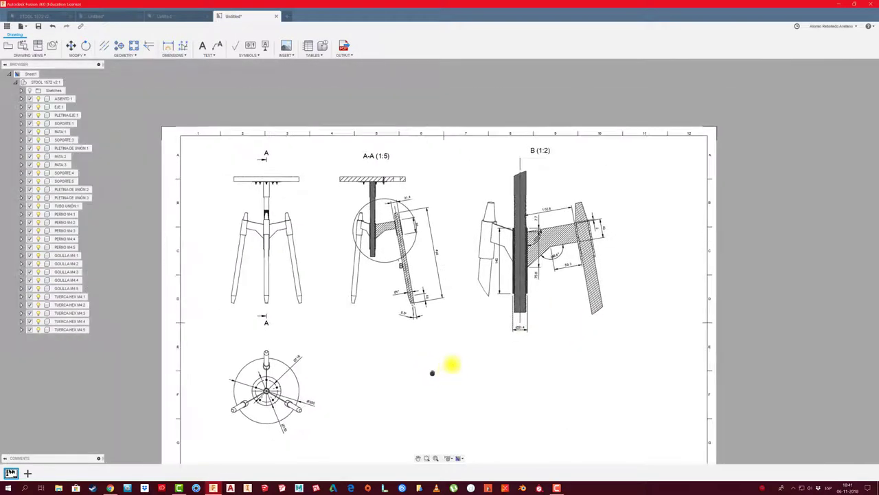
scroll(451, 363, "down", 1)
middle_click_drag(436, 330, 439, 316)
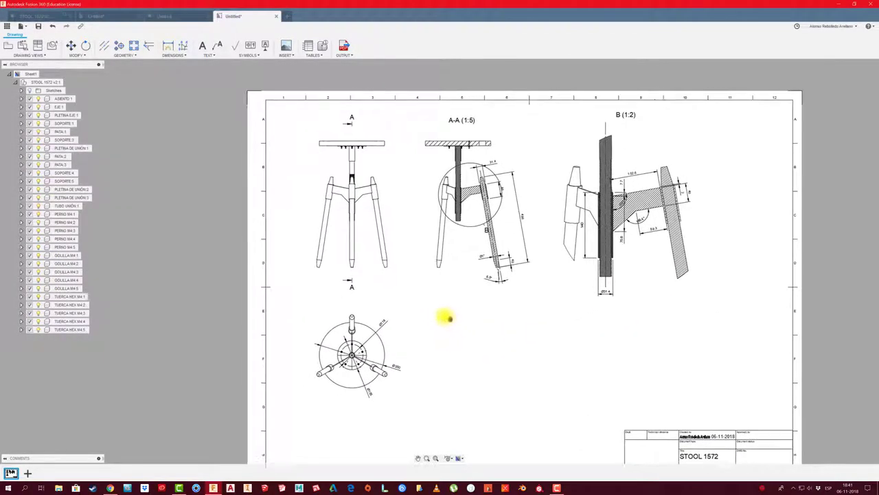
scroll(439, 316, "up", 1)
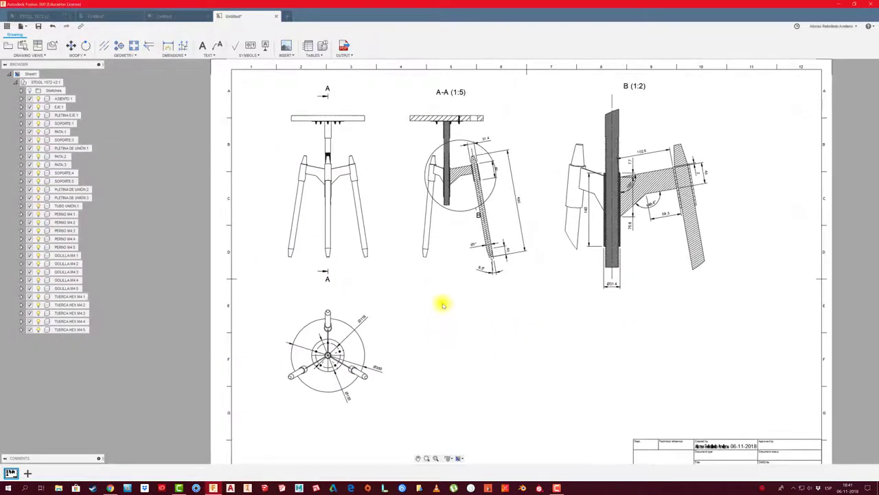
scroll(446, 291, "up", 1)
scroll(334, 375, "up", 3)
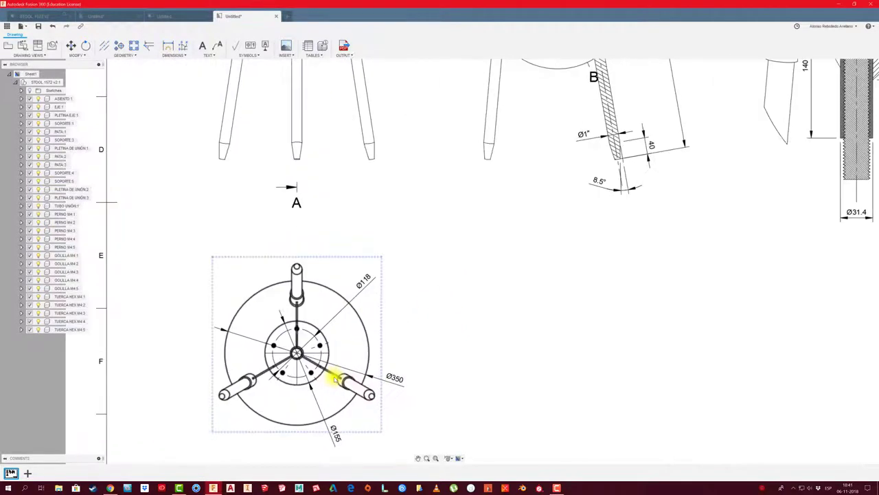
scroll(336, 378, "up", 3)
scroll(336, 378, "up", 5)
scroll(337, 377, "down", 4)
scroll(338, 377, "down", 5)
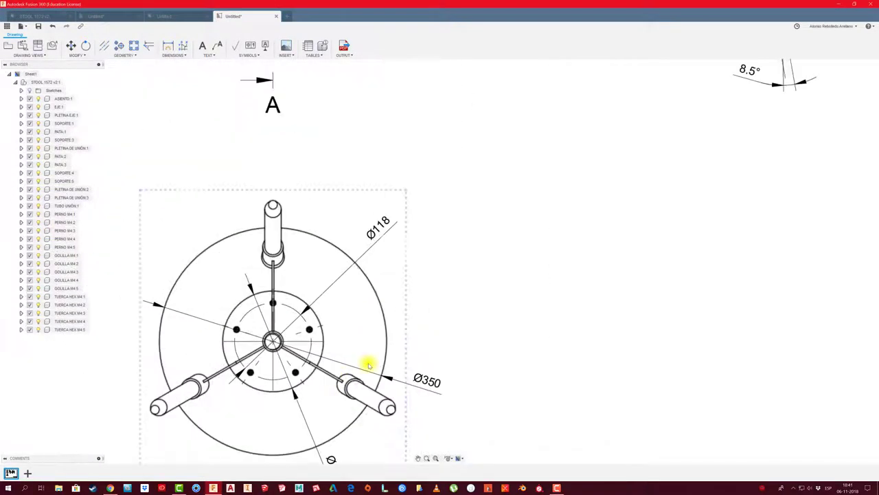
scroll(369, 363, "up", 1)
scroll(369, 364, "down", 3)
Dimension the thin plate's width as 3, discarding the stray 58.5 dimension
left_click(178, 63)
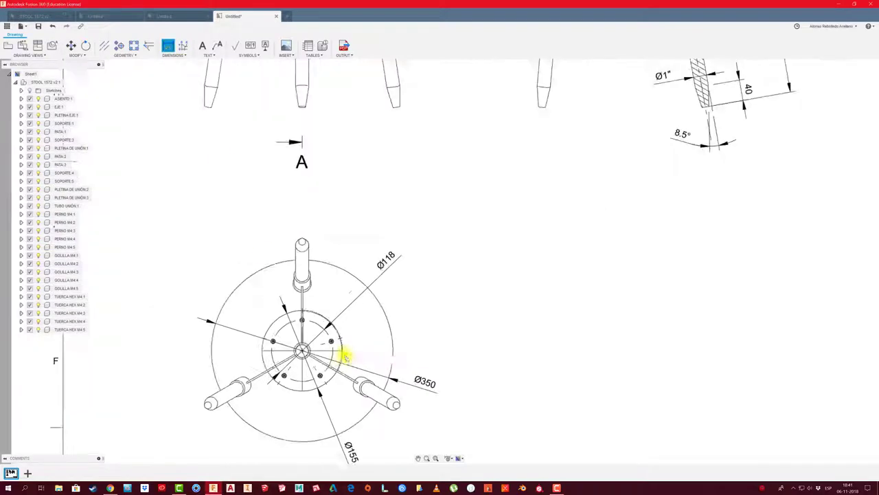
scroll(343, 354, "up", 4)
left_click(246, 184)
left_click(246, 266)
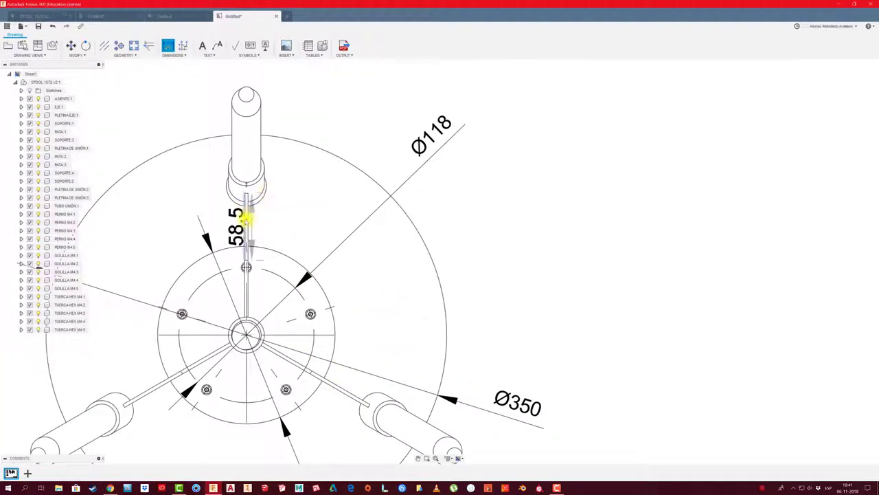
key("Escape")
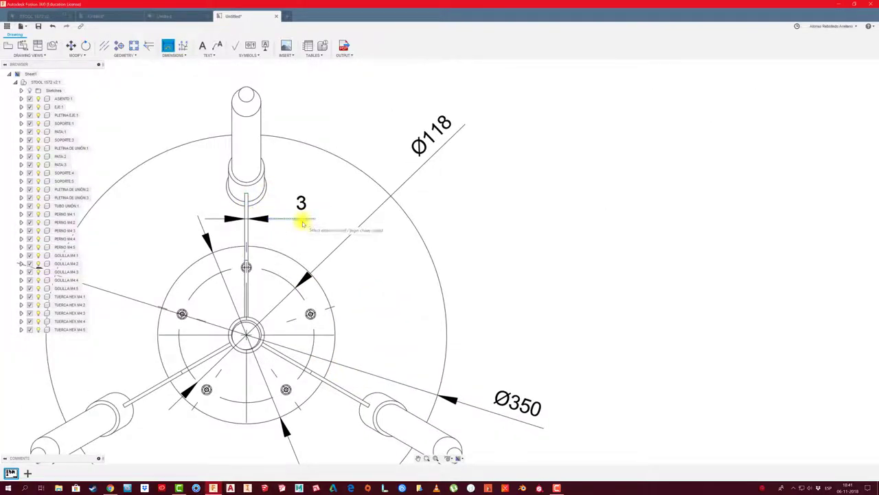
left_click(302, 223)
scroll(455, 242, "down", 3)
scroll(497, 339, "down", 2)
scroll(508, 275, "up", 5)
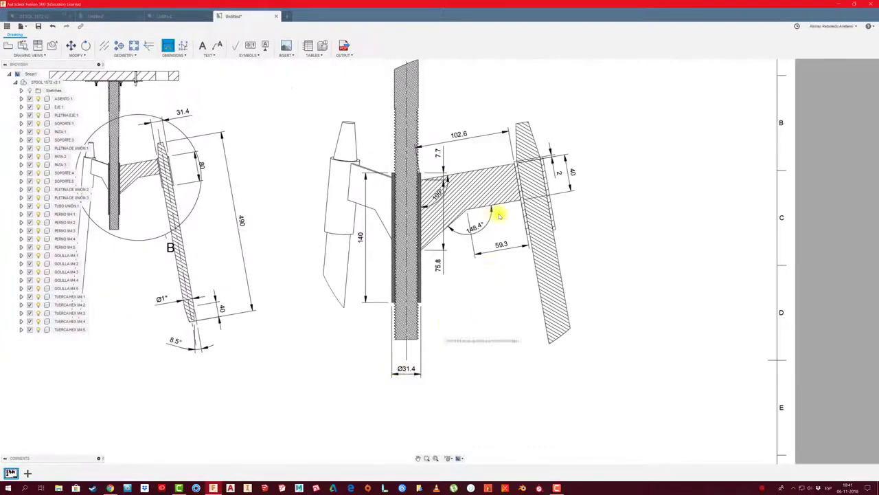
scroll(481, 193, "down", 2)
scroll(347, 140, "up", 4)
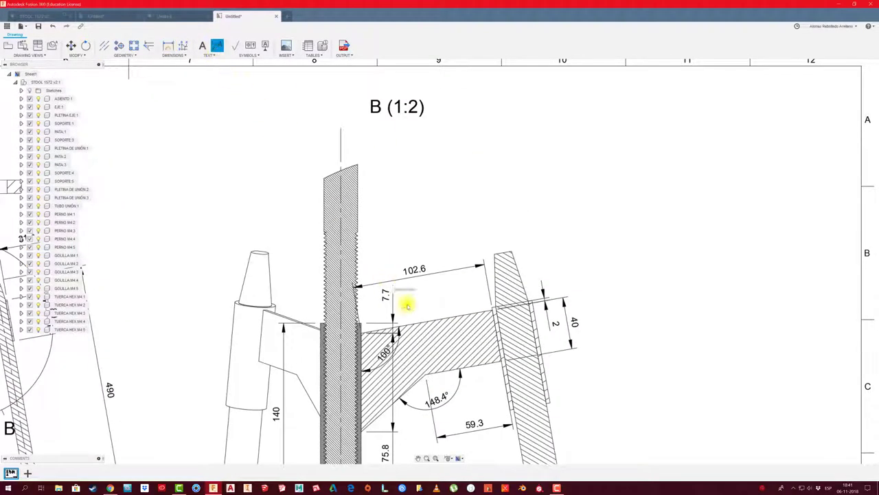
Place a leader note 'Pletina 3mm esp.' pointing at the hatched plate in detail B
left_click(417, 322)
left_click(454, 203)
type("Pletina 3mm esp.")
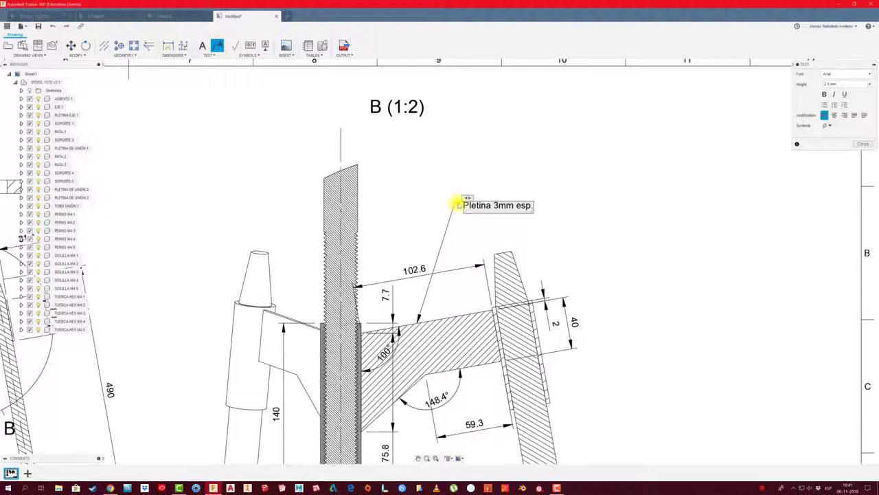
left_click(864, 145)
Bring the whole sheet into view and shift the front view to the left
scroll(584, 292, "down", 4)
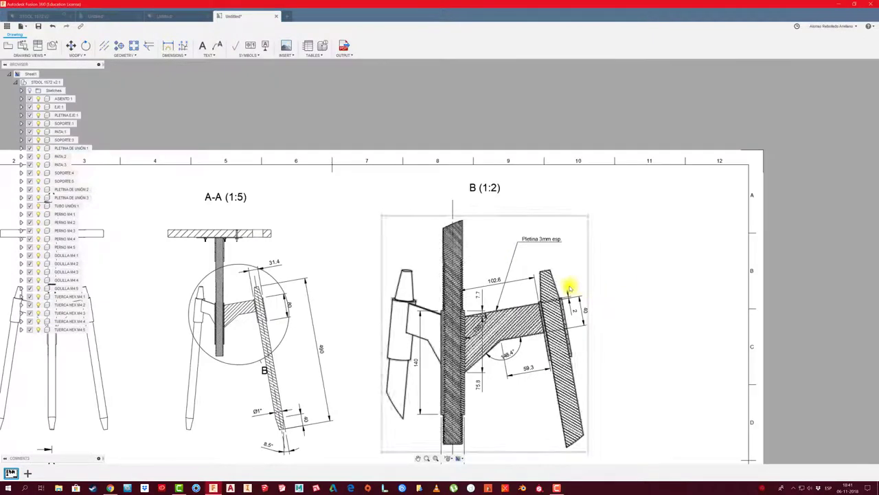
scroll(549, 261, "down", 2)
scroll(532, 262, "down", 2)
middle_click_drag(418, 308, 453, 235)
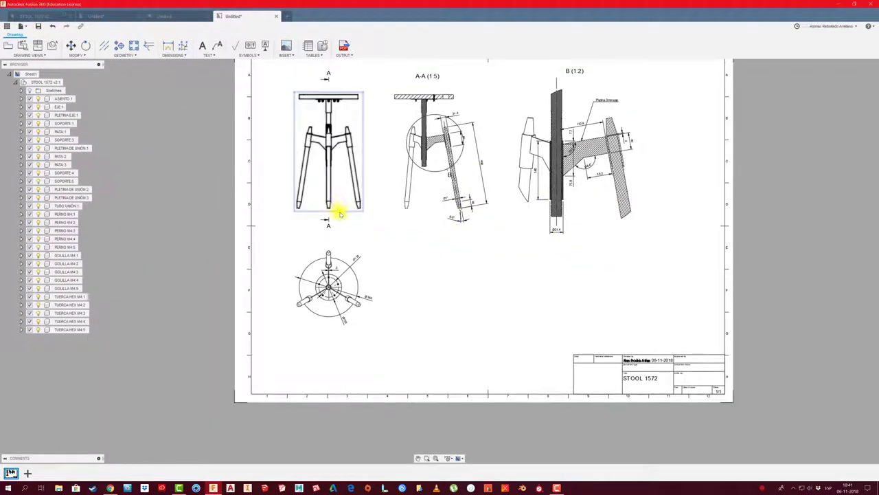
scroll(406, 291, "down", 1)
scroll(495, 266, "up", 1)
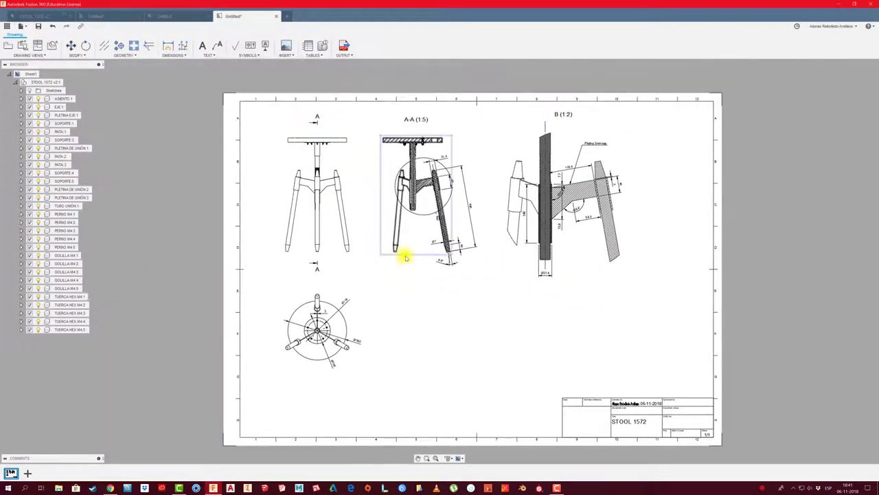
left_click(325, 244)
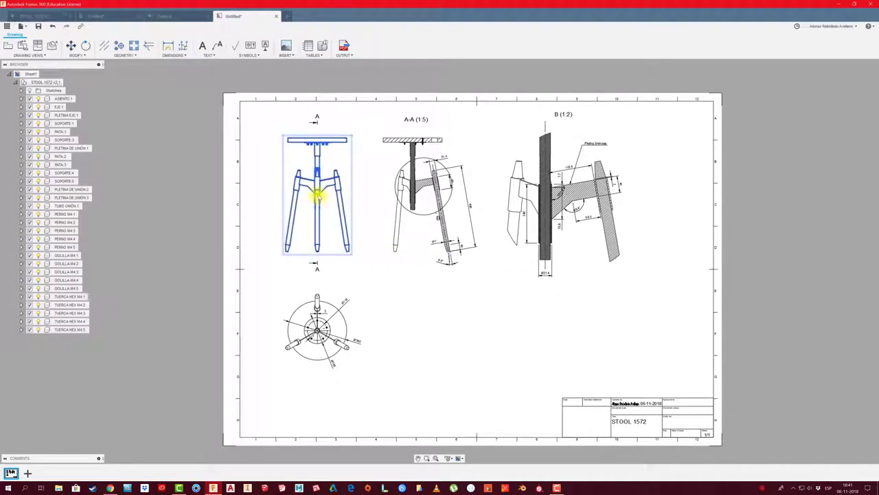
left_click_drag(294, 195, 270, 196)
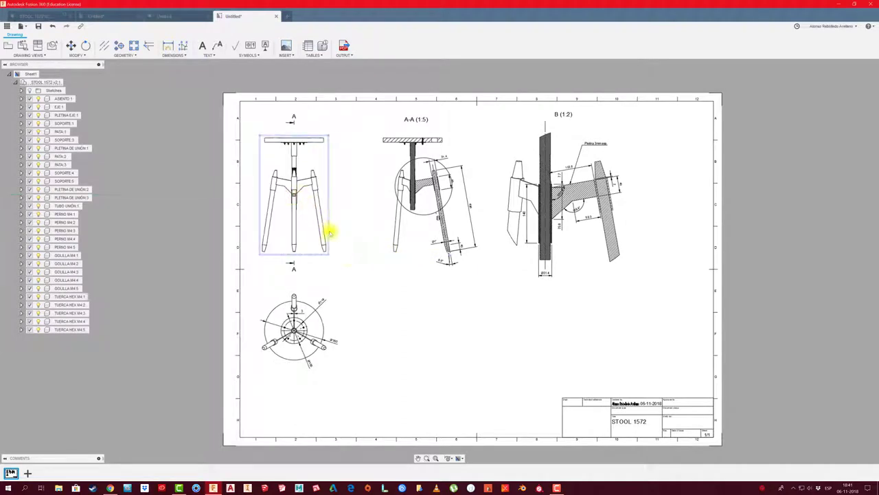
Shift section A-A and detail view B to the left as well
left_click(425, 249)
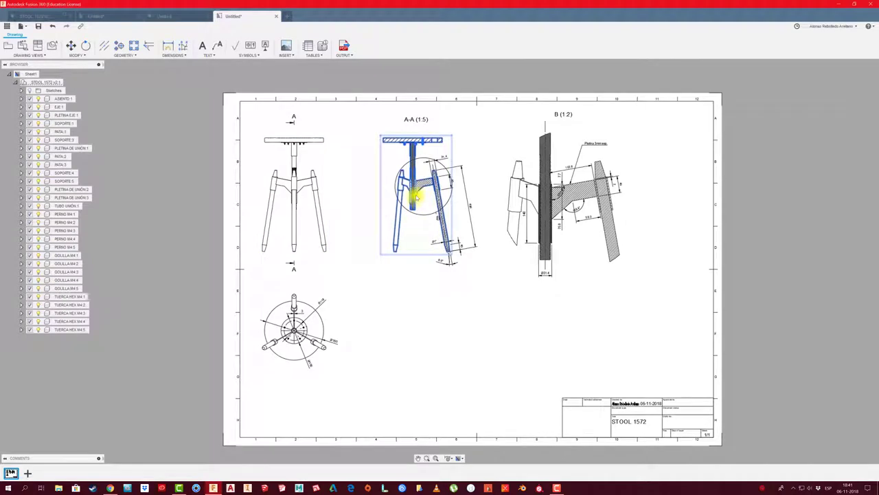
left_click_drag(416, 198, 386, 198)
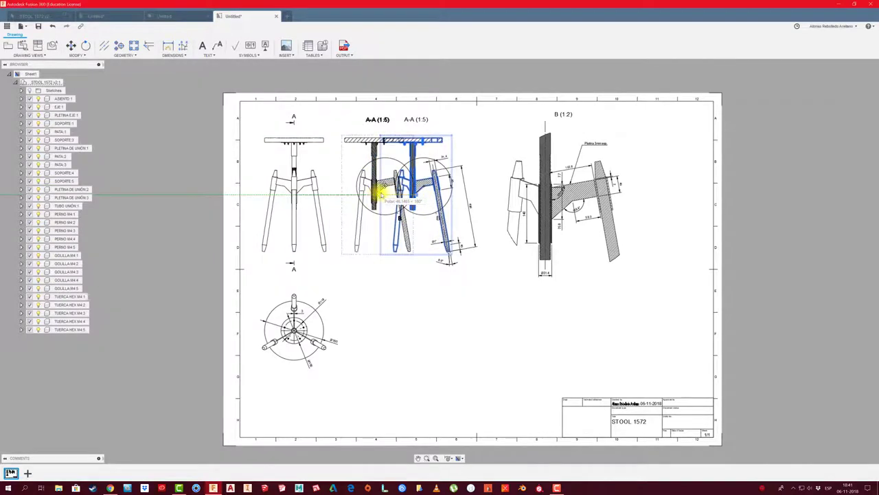
left_click(511, 265)
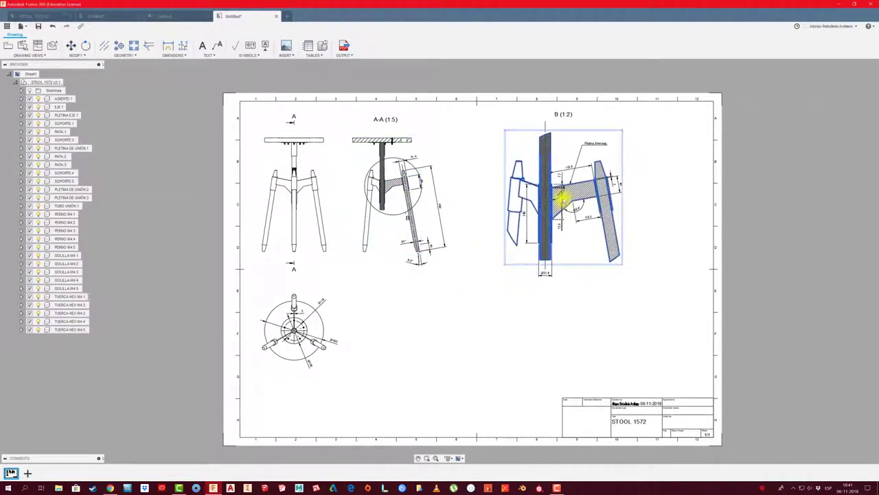
left_click_drag(562, 200, 524, 199)
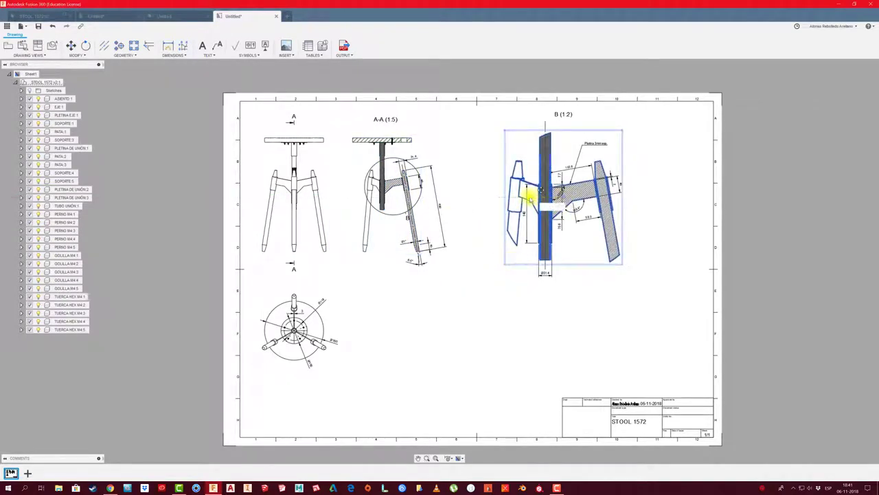
left_click(461, 318)
middle_click_drag(463, 318, 447, 324)
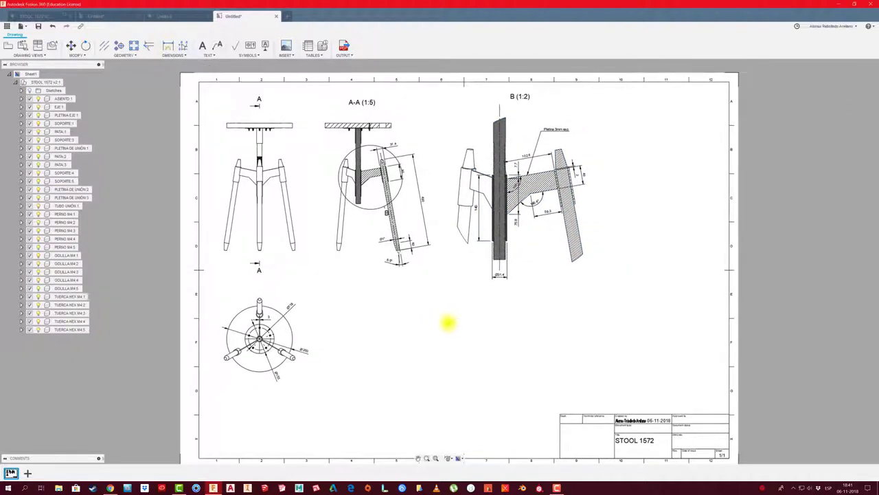
left_click(273, 257)
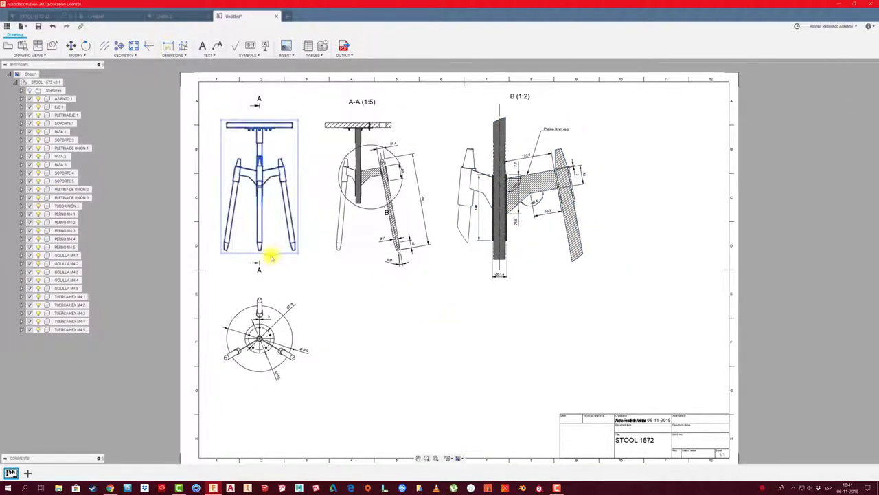
Insert a 10-item parts list from the front view just above the title block
left_click(308, 47)
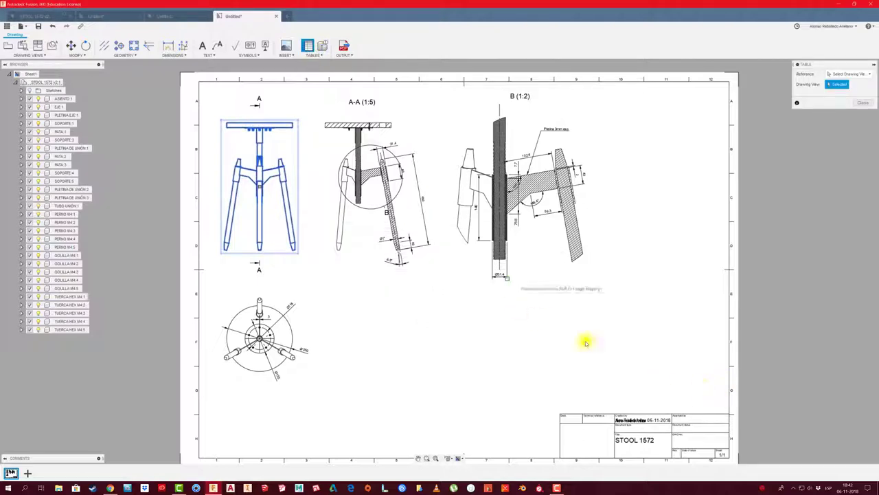
left_click(730, 412)
scroll(628, 337, "up", 3)
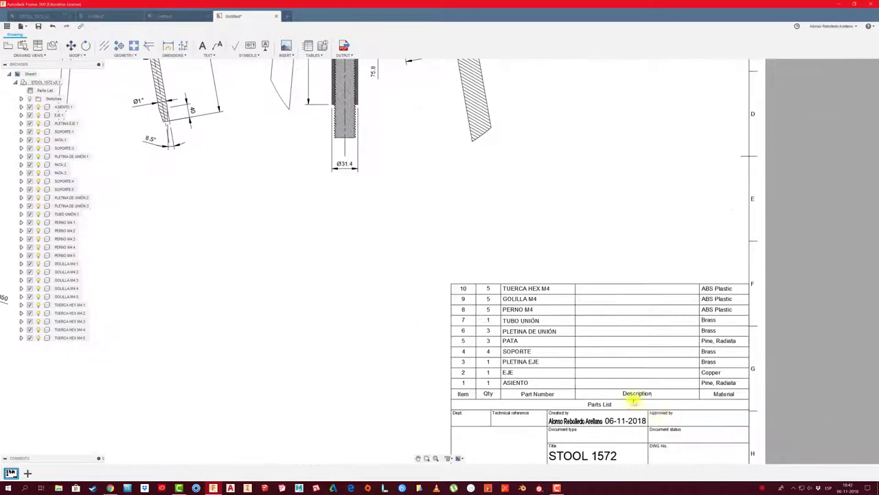
scroll(529, 360, "up", 2)
left_click(526, 355)
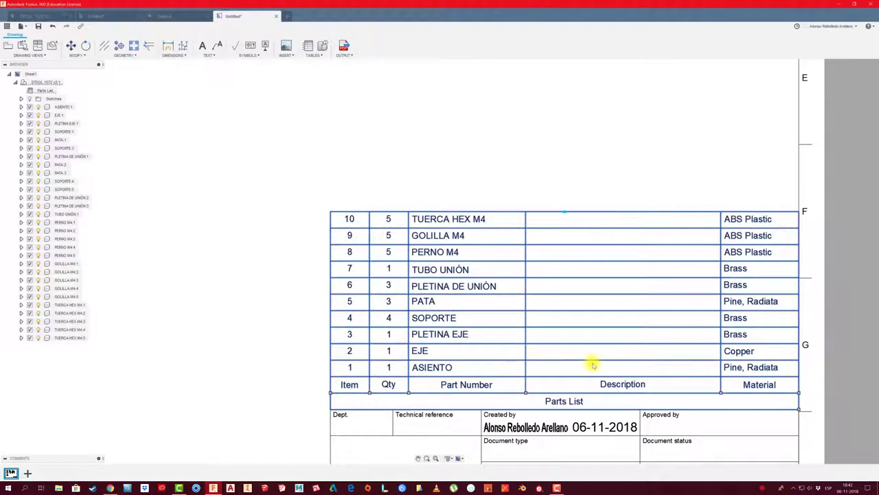
scroll(624, 368, "down", 2)
scroll(623, 368, "down", 3)
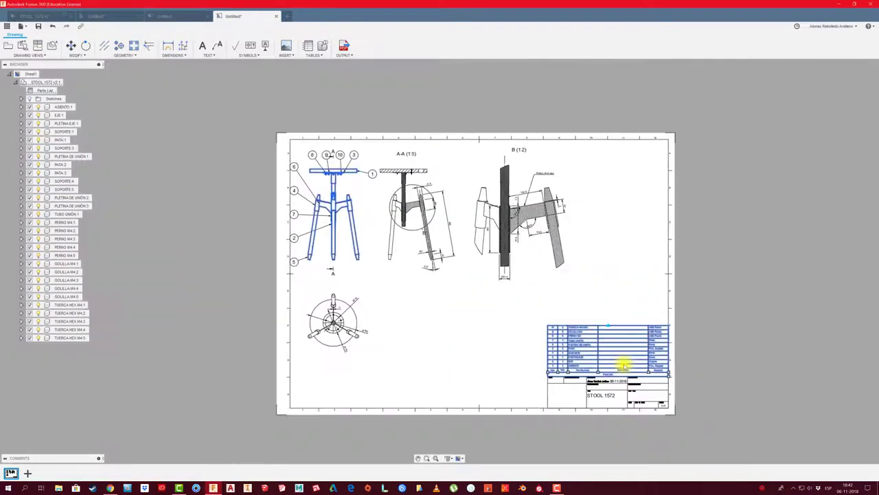
left_click(434, 308)
scroll(261, 222, "up", 1)
scroll(318, 304, "up", 3)
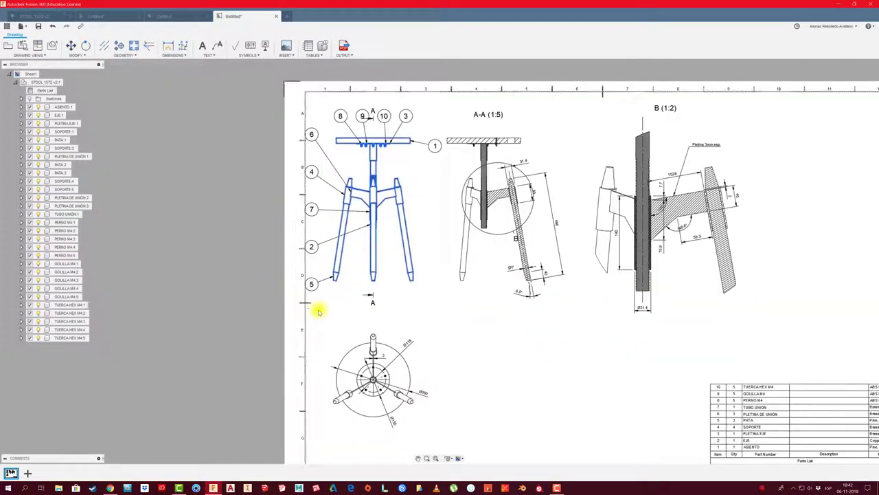
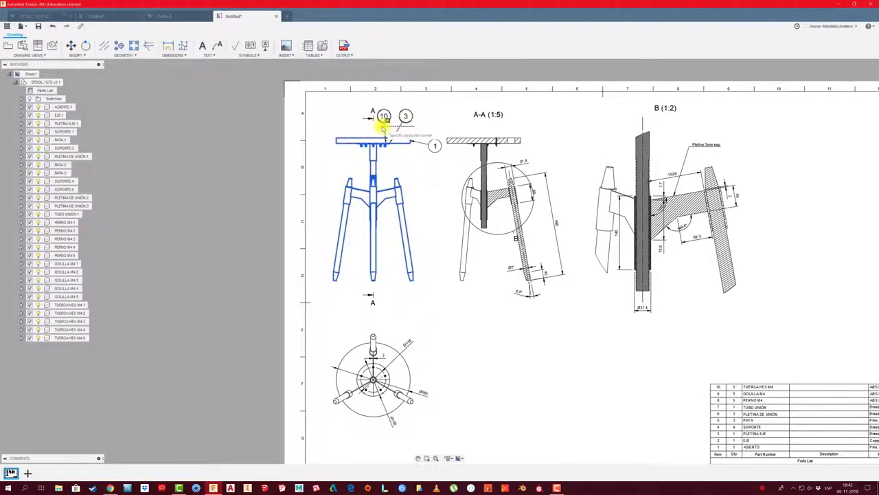
Add balloon 5 to the leg in detail B, 4 to the front-view leg and shaft, and 2 to the tube
left_click(324, 46)
scroll(683, 282, "up", 2)
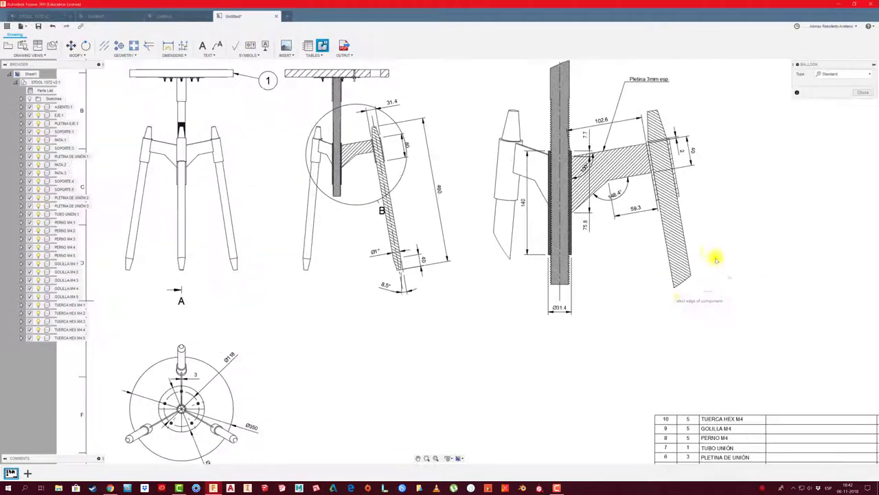
left_click(678, 230)
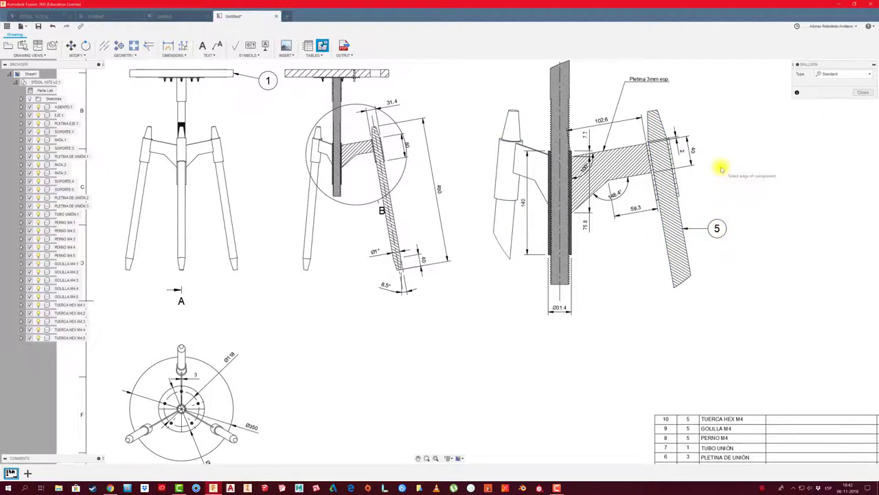
middle_click_drag(721, 168, 736, 200)
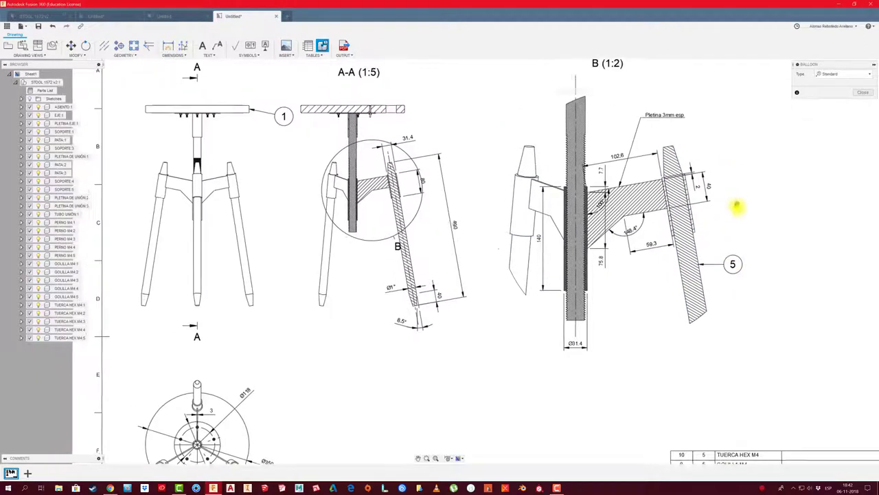
left_click(241, 186)
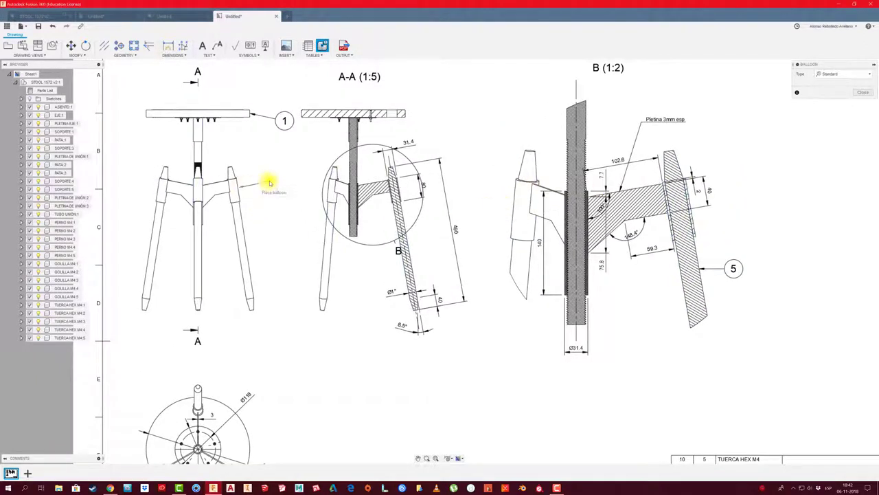
left_click(201, 132)
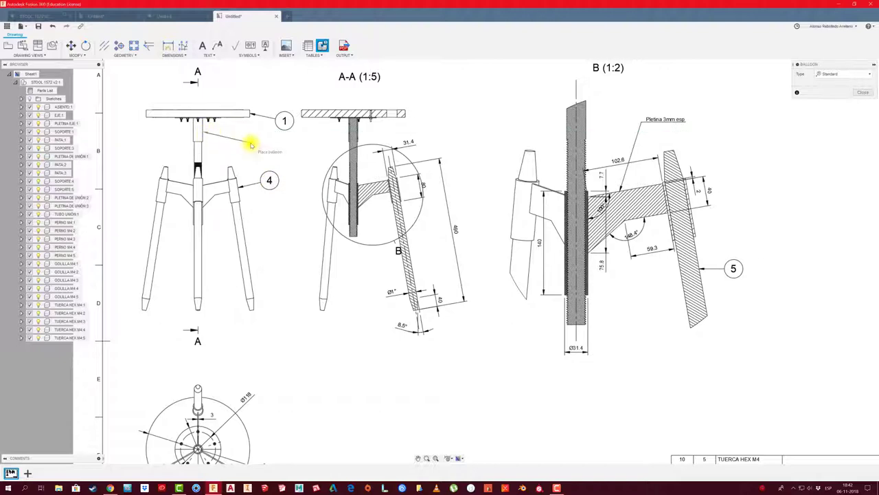
scroll(487, 298, "down", 2)
scroll(545, 320, "up", 4)
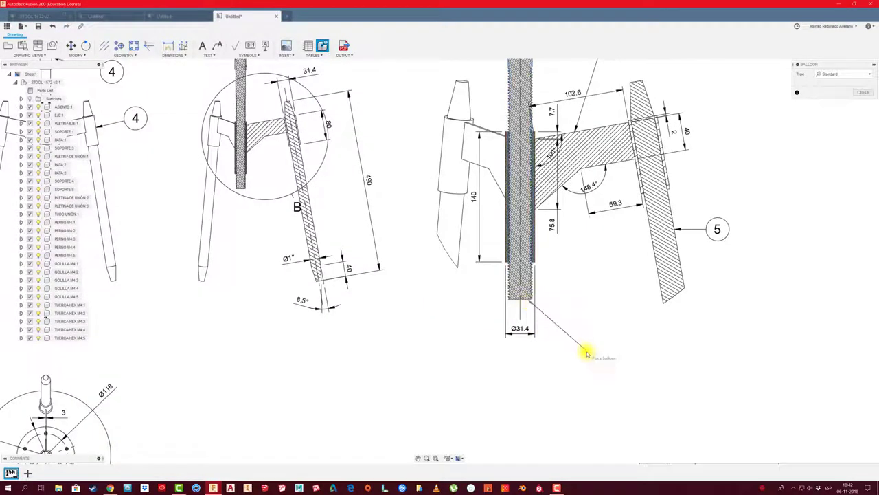
middle_click_drag(574, 309, 614, 327)
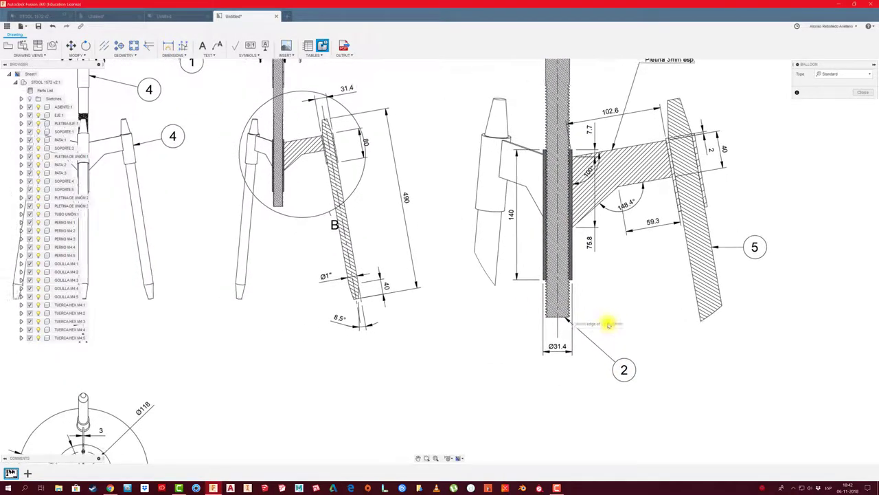
Add balloon 6 to the support in section A-A
middle_click_drag(281, 232, 412, 197)
scroll(413, 197, "down", 2)
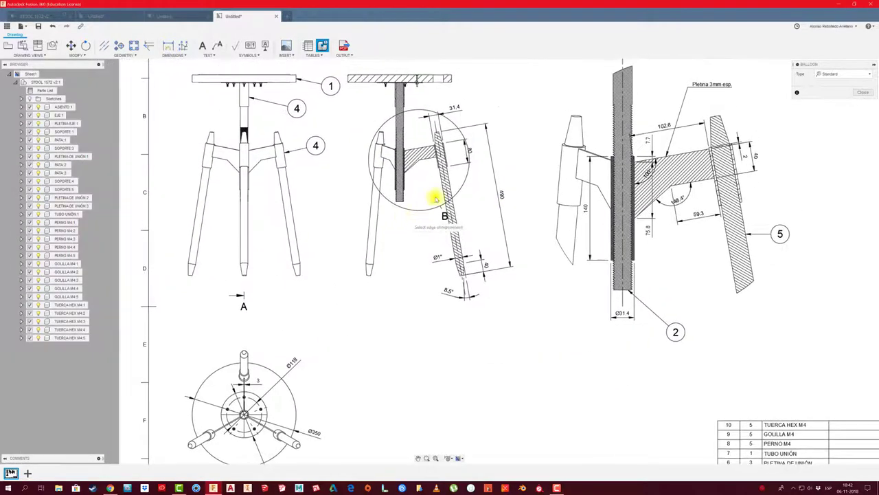
left_click(420, 160)
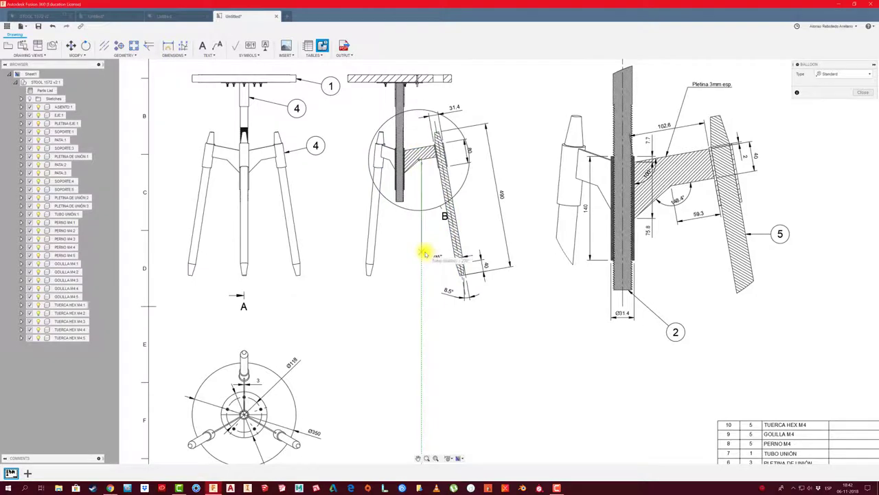
left_click(421, 240)
scroll(403, 285, "down", 1)
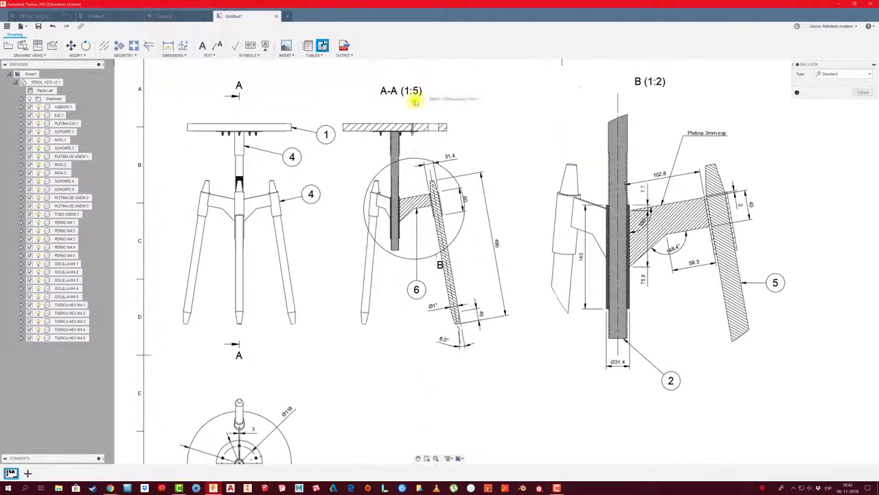
scroll(506, 138, "up", 1)
scroll(376, 157, "down", 2)
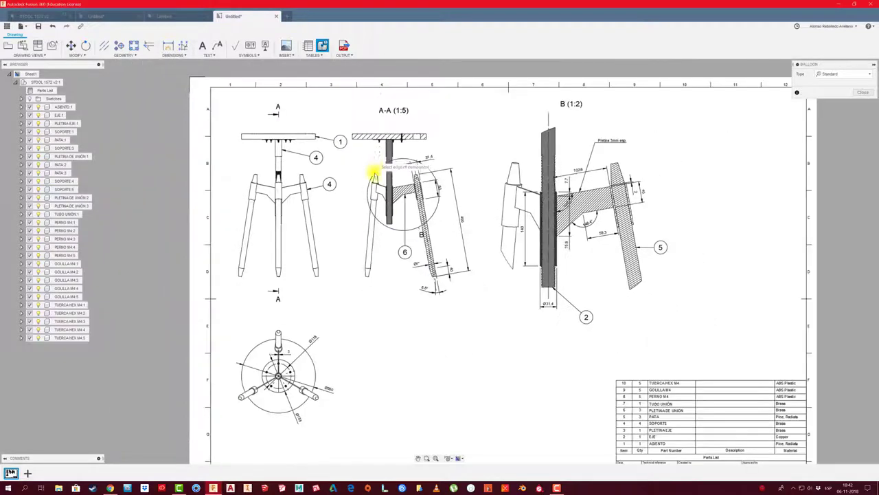
scroll(263, 130, "up", 1)
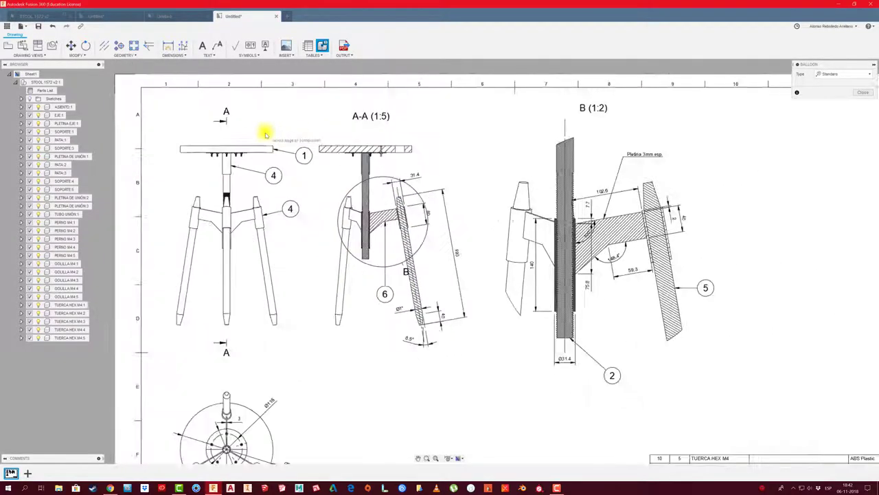
scroll(273, 131, "up", 1)
scroll(329, 144, "up", 1)
scroll(317, 136, "up", 1)
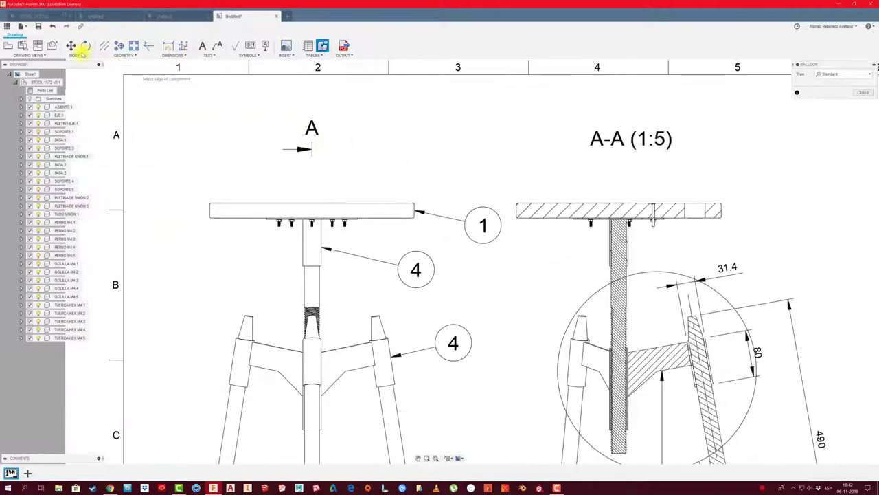
Create detail view C circling the seat bolts in the front view, at an enlarged scale
left_click(52, 46)
scroll(312, 200, "up", 1)
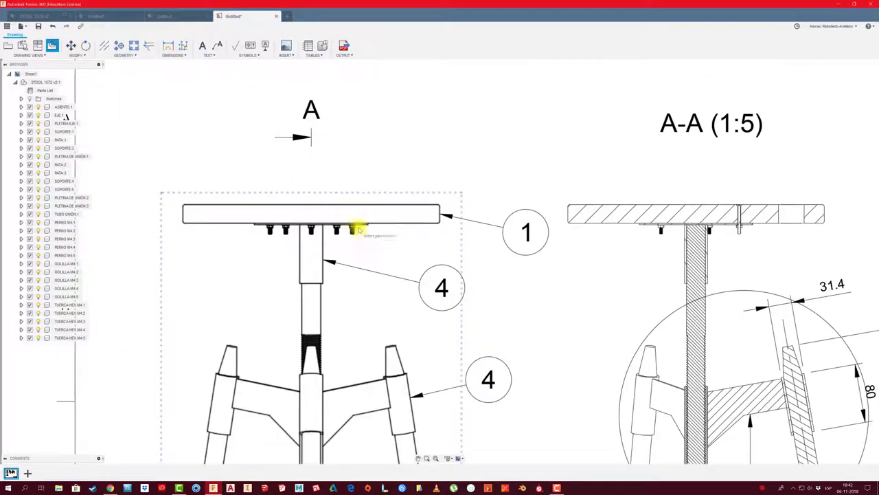
left_click(358, 230)
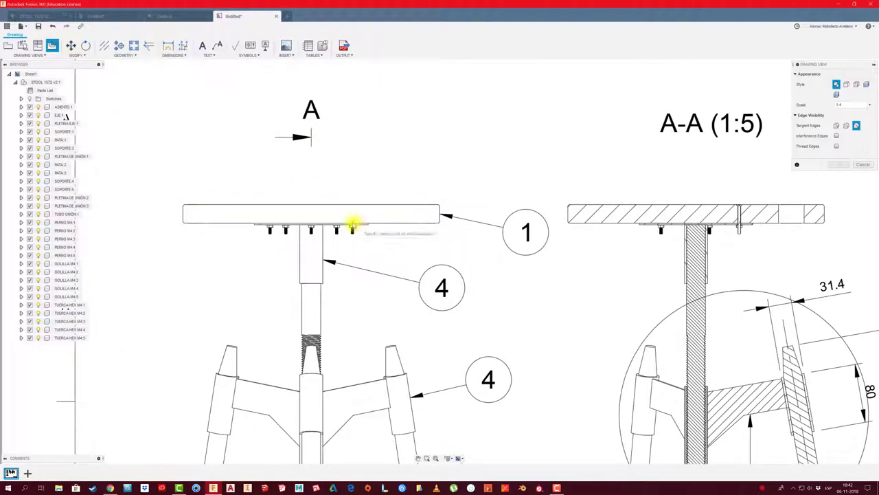
left_click(353, 225)
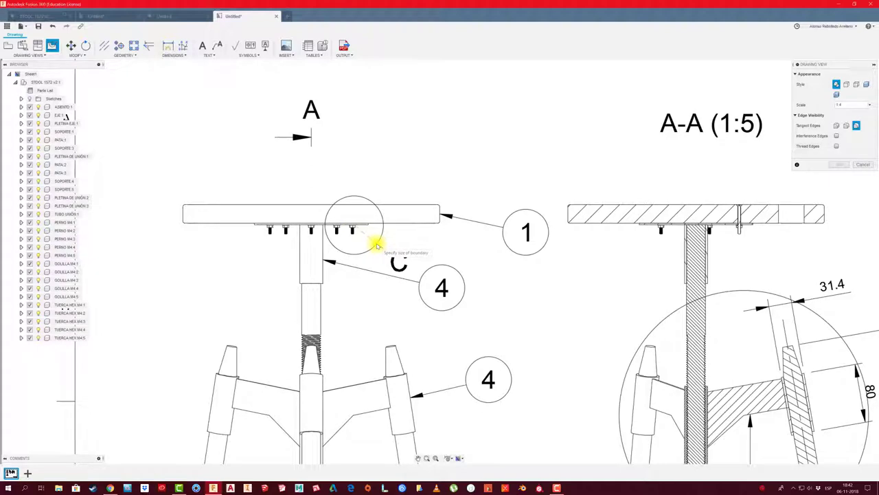
scroll(409, 168, "down", 2)
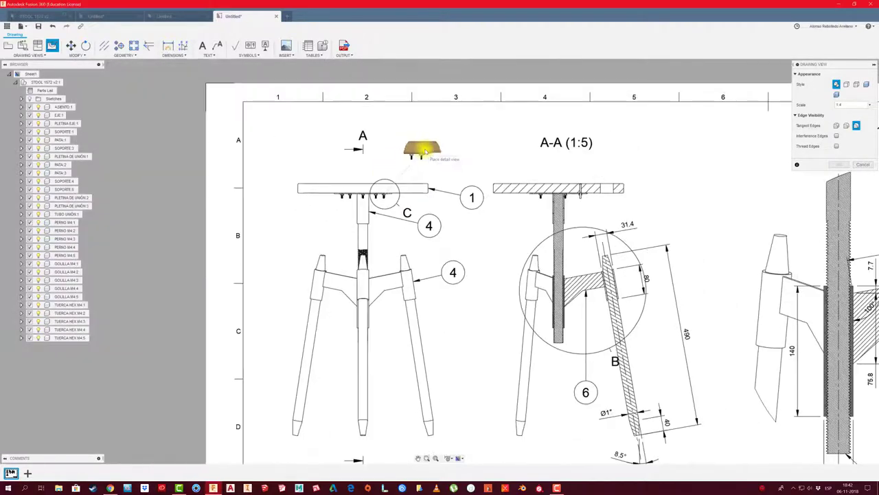
scroll(416, 164, "down", 1)
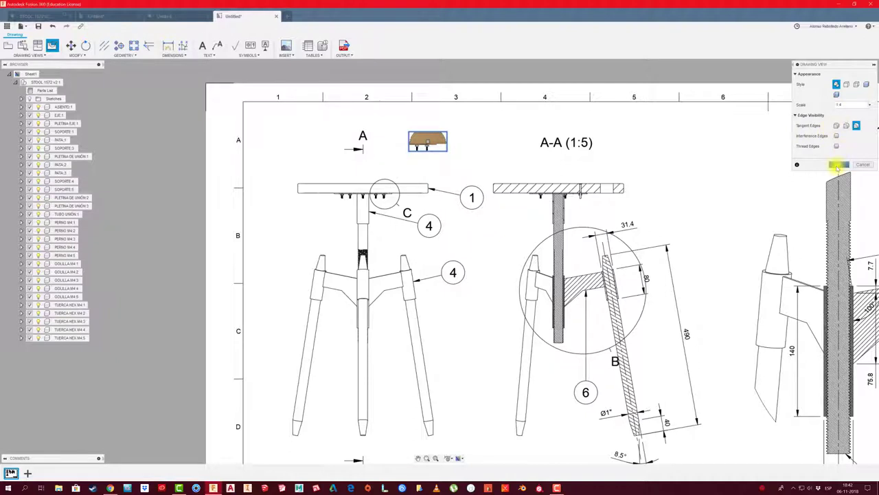
left_click(872, 109)
left_click(850, 140)
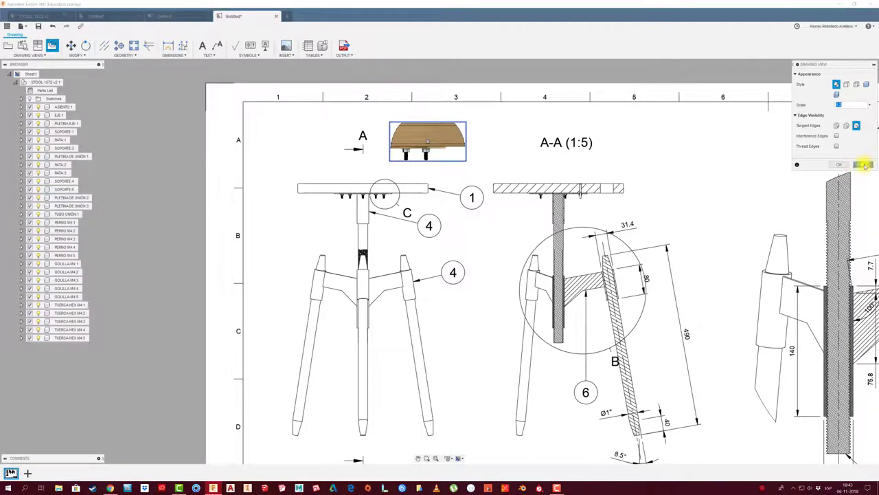
left_click(864, 165)
scroll(465, 176, "up", 1)
scroll(465, 180, "up", 3)
Set the bolt hatch in section A-A to ANSI31 at scale factor 0.5 and 15 degrees
scroll(470, 186, "up", 1)
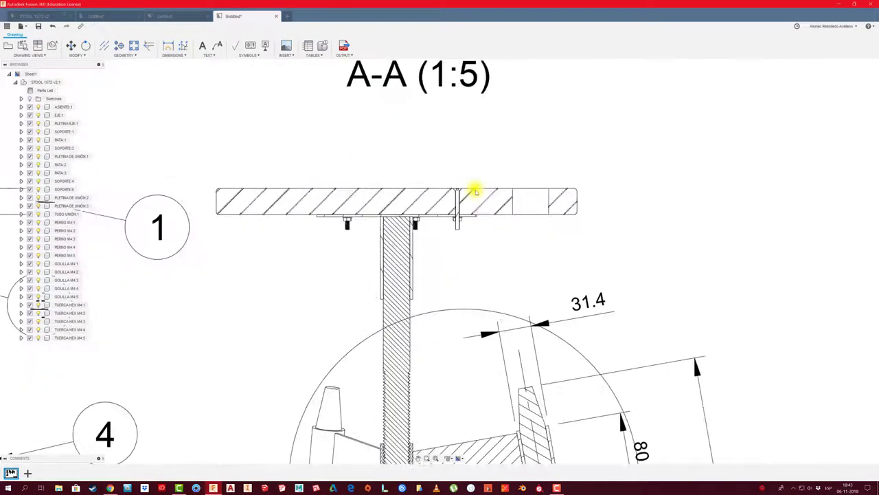
scroll(473, 191, "up", 2)
scroll(471, 192, "up", 1)
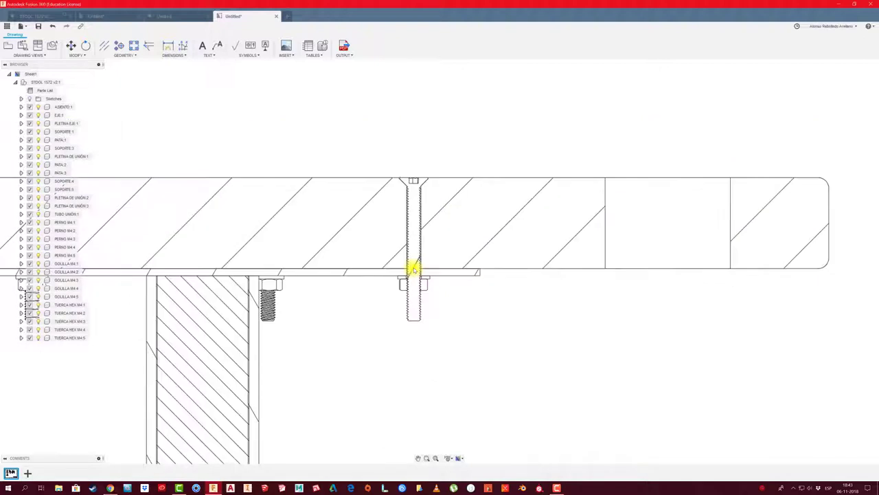
double_click(413, 270)
double_click(836, 83)
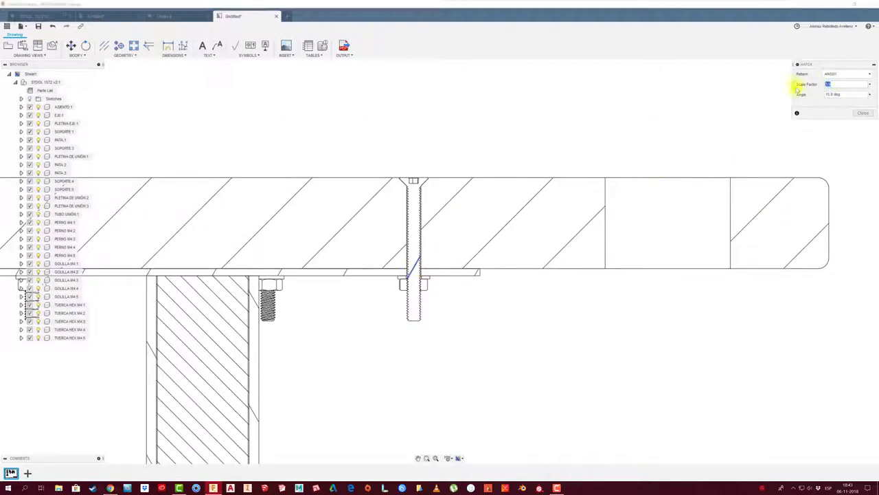
type("0.1")
type("0.5")
key("Return")
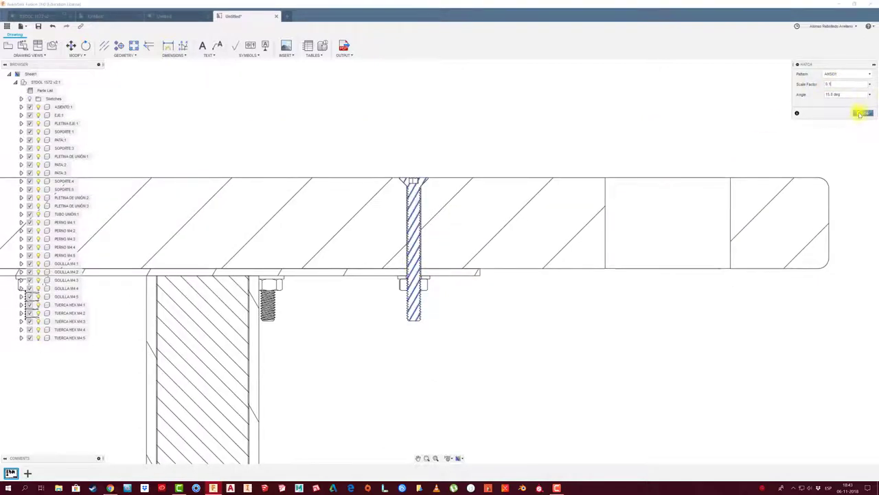
left_click(860, 114)
scroll(530, 142, "down", 1)
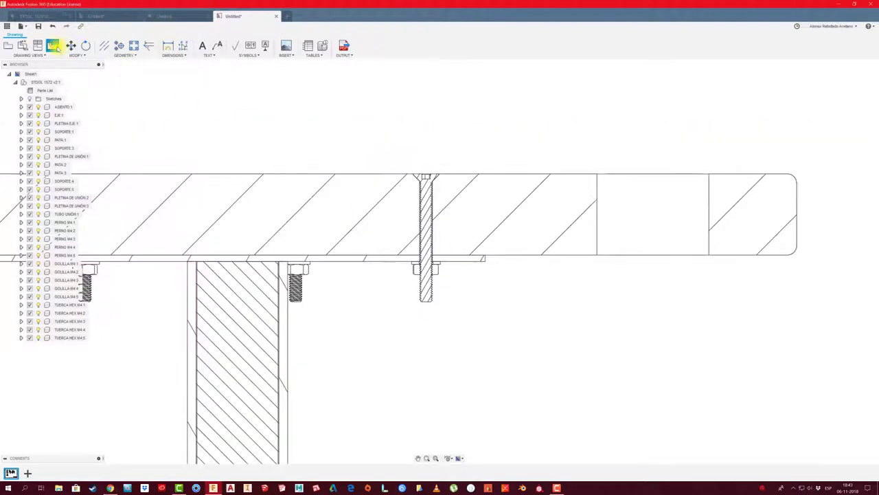
Draw detail circle C around the seat bolt in section A-A at scale 1:2
left_click(437, 257)
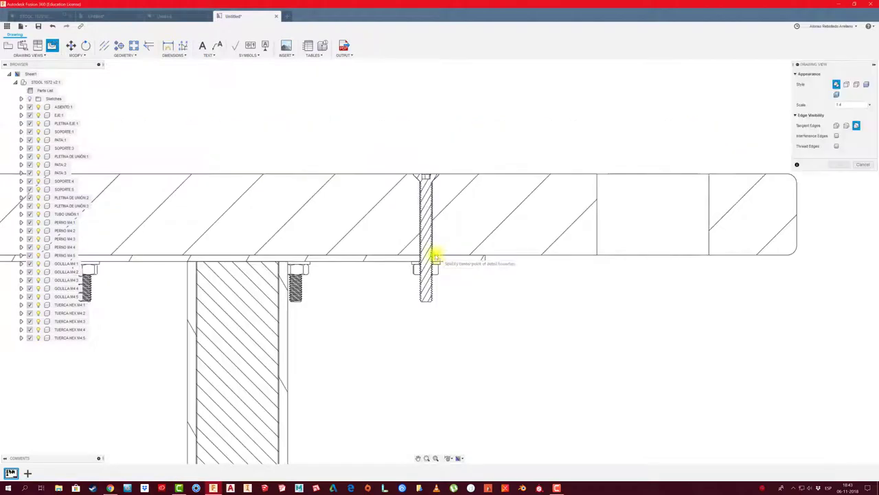
left_click(432, 253)
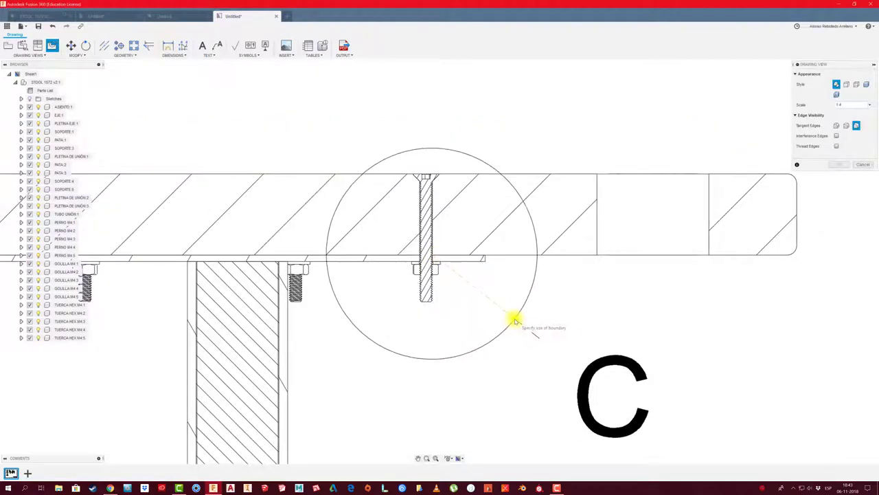
left_click(506, 302)
scroll(501, 298, "down", 2)
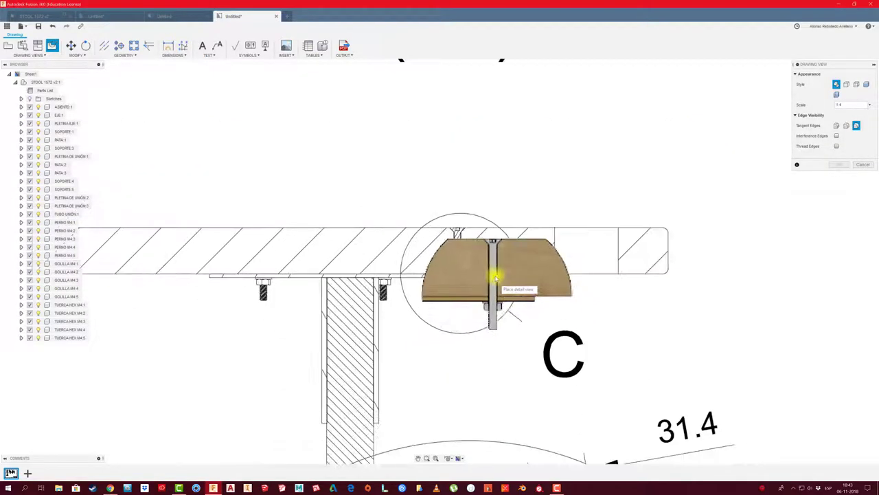
scroll(497, 281, "down", 3)
left_click(851, 105)
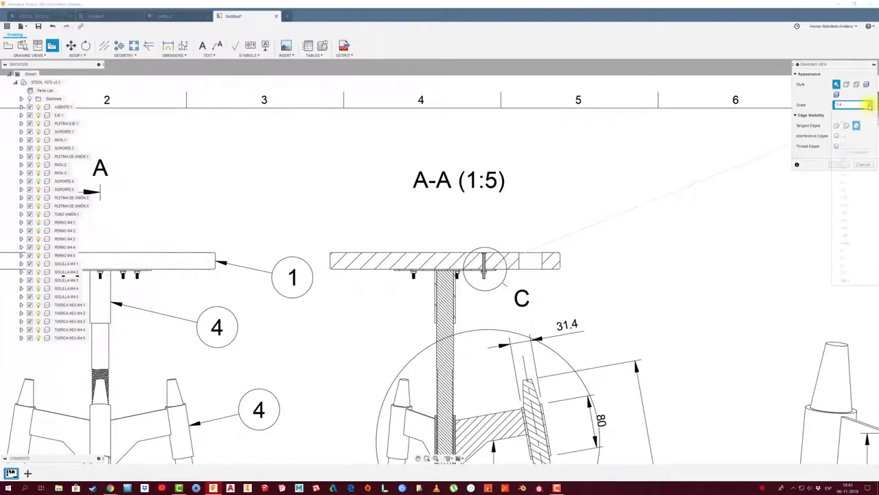
left_click(848, 122)
Place detail view C to the right of view B and confirm it
scroll(618, 214, "down", 2)
scroll(618, 206, "down", 2)
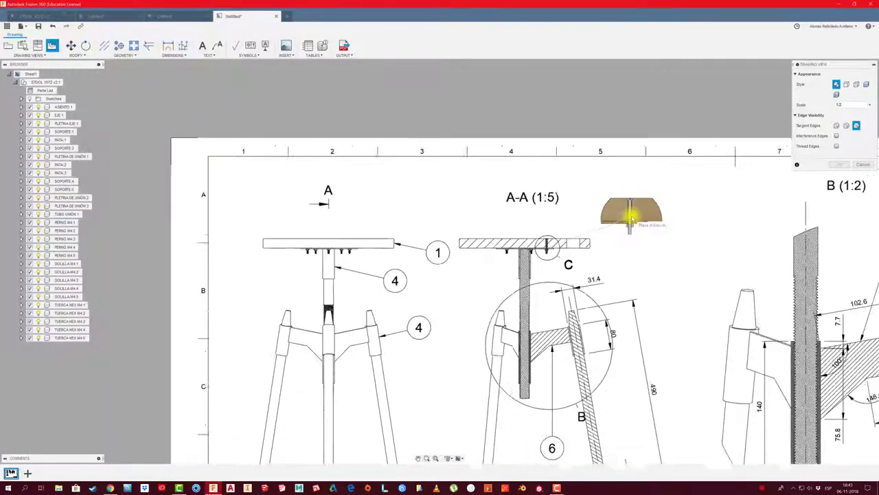
scroll(570, 151, "up", 1)
scroll(659, 192, "down", 1)
scroll(690, 207, "down", 1)
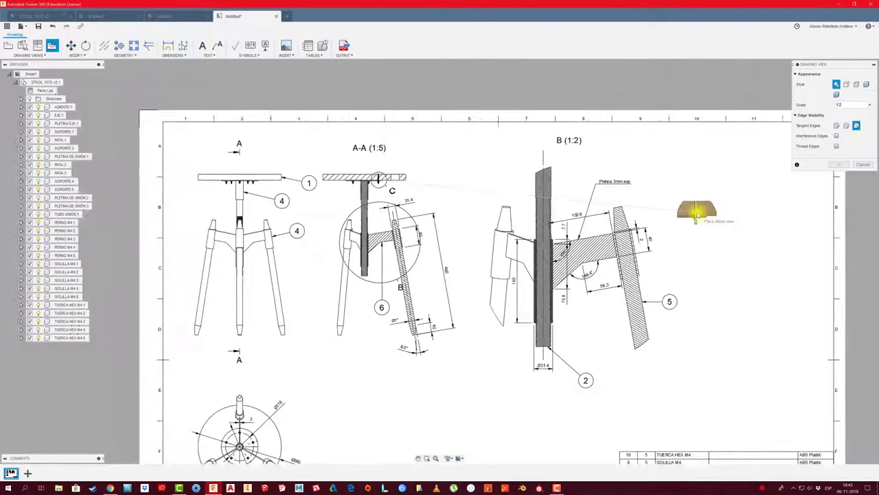
scroll(687, 214, "up", 1)
left_click(663, 203)
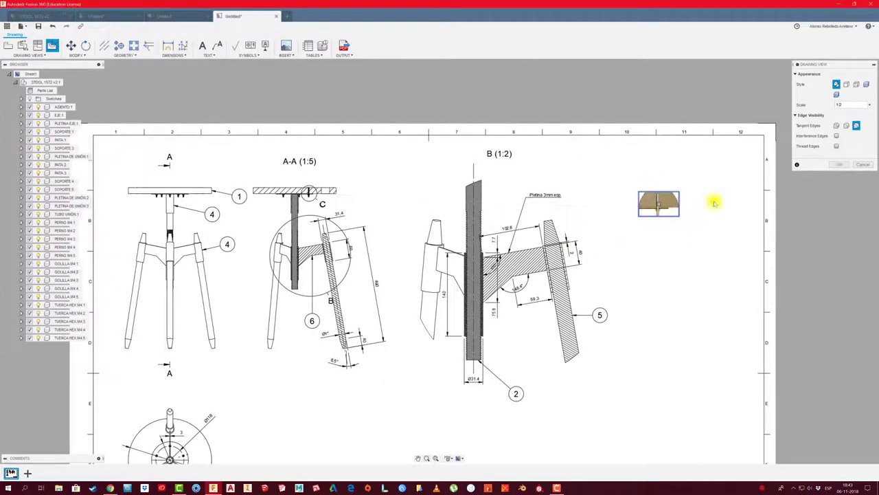
left_click(842, 165)
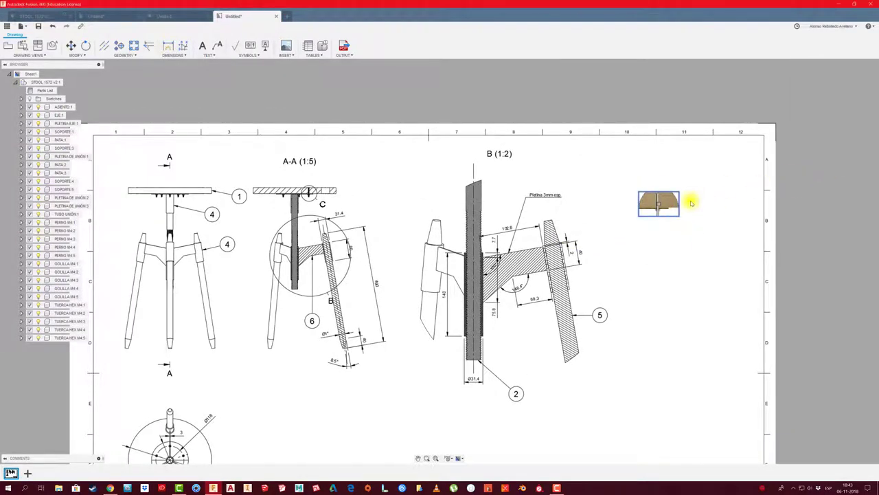
scroll(689, 202, "up", 2)
scroll(689, 202, "up", 3)
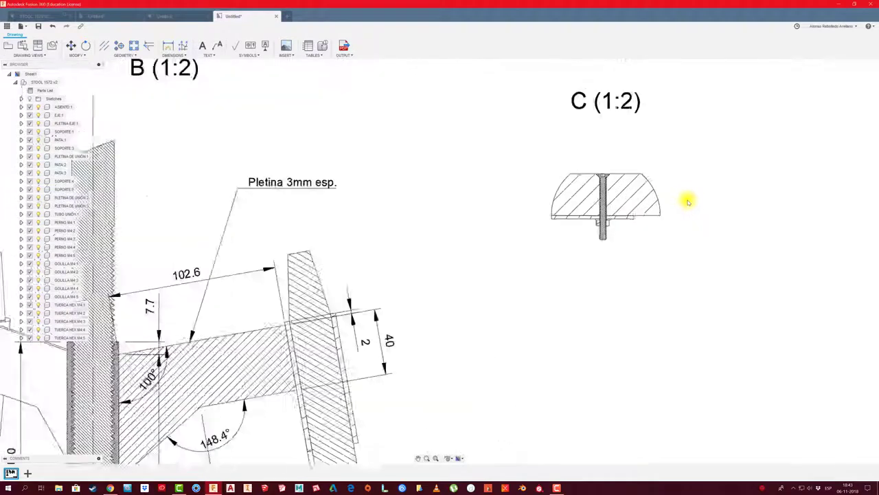
scroll(688, 201, "up", 4)
scroll(509, 279, "down", 1)
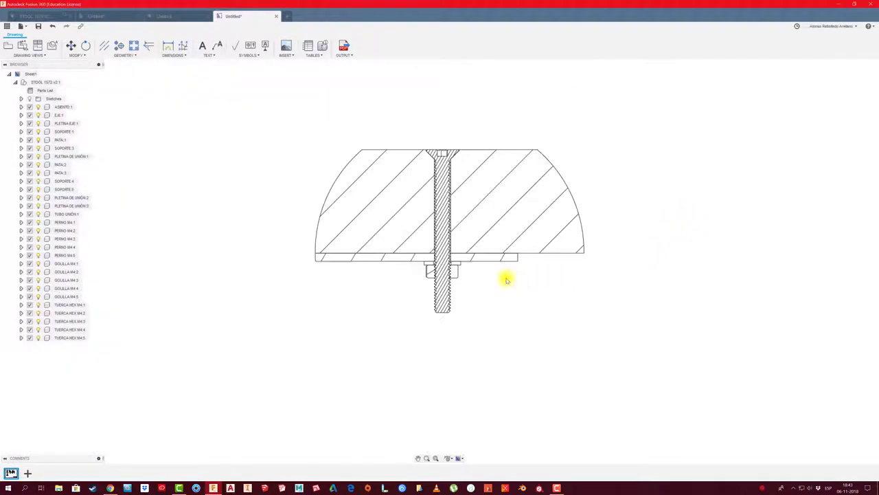
Balloon detail C's bolt as 8, nut as 10, washer as 9 and plate as 3
left_click(322, 46)
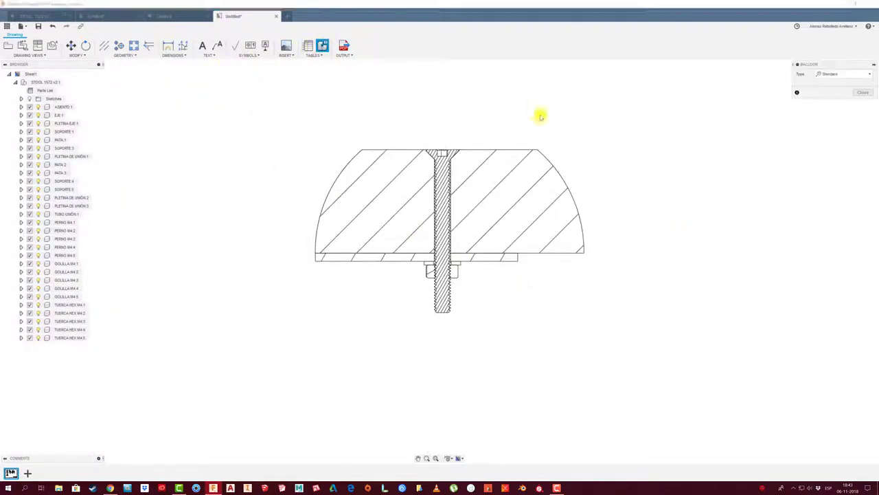
left_click(450, 313)
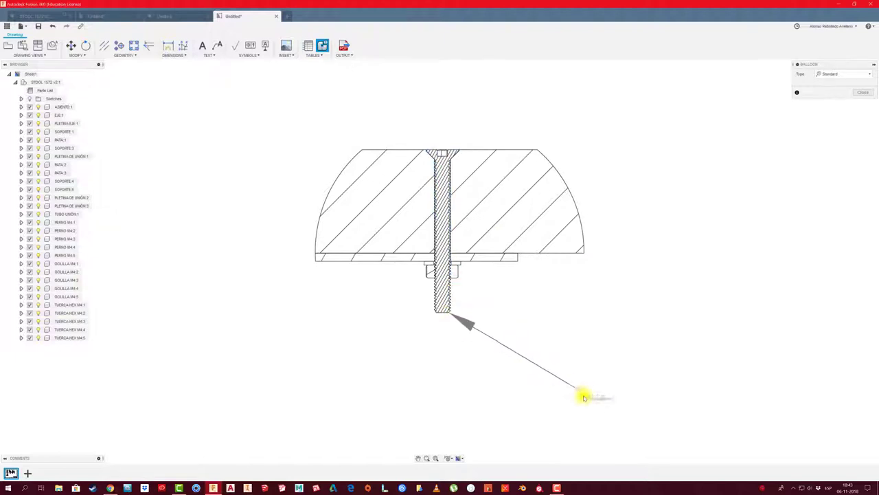
left_click(583, 388)
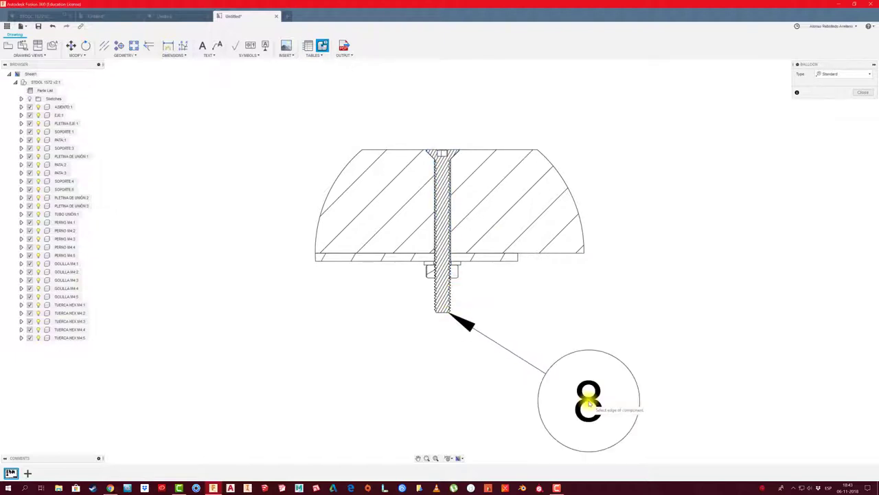
left_click(426, 277)
left_click(280, 398)
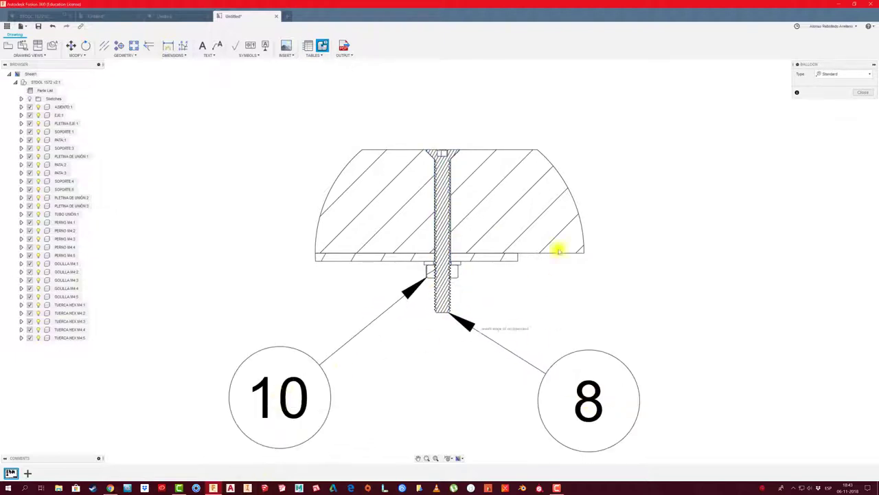
left_click(472, 269)
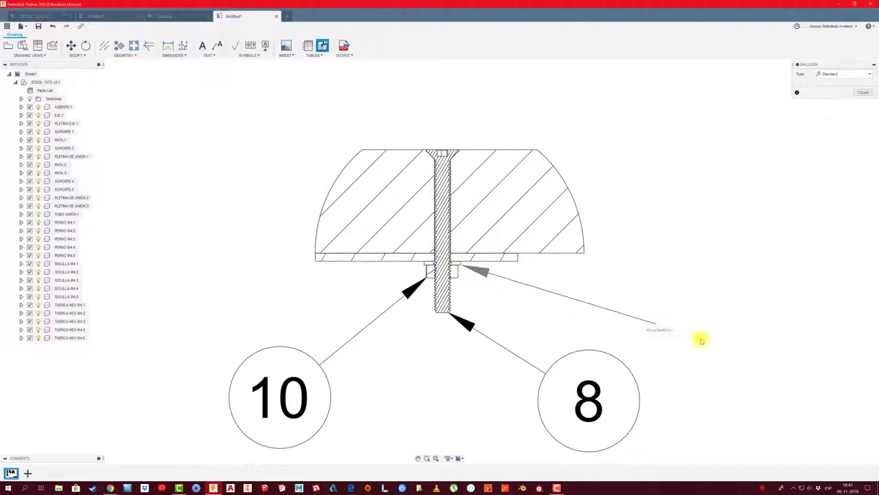
left_click(788, 369)
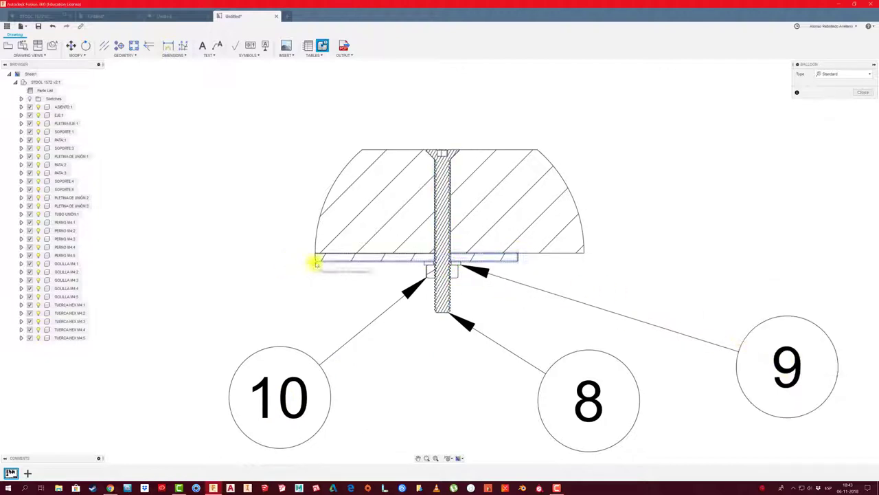
left_click(314, 261)
left_click(124, 327)
scroll(309, 292, "down", 3)
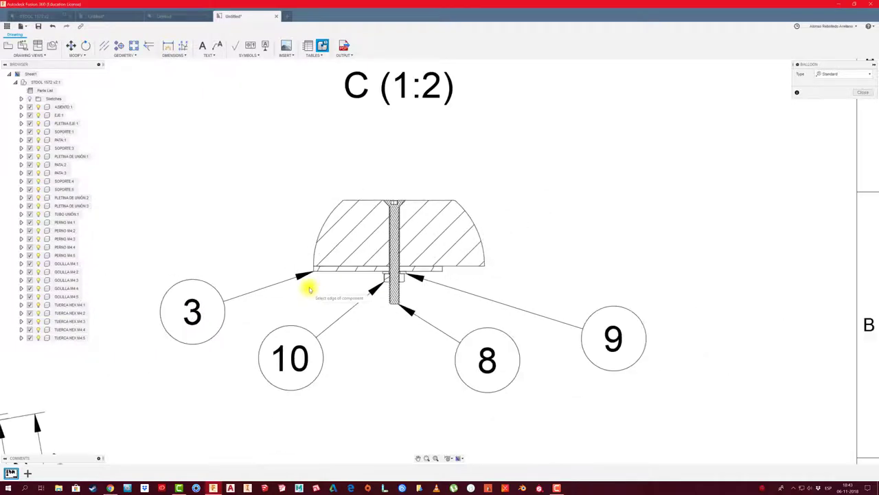
scroll(364, 232, "down", 2)
scroll(414, 195, "up", 3)
key("Escape")
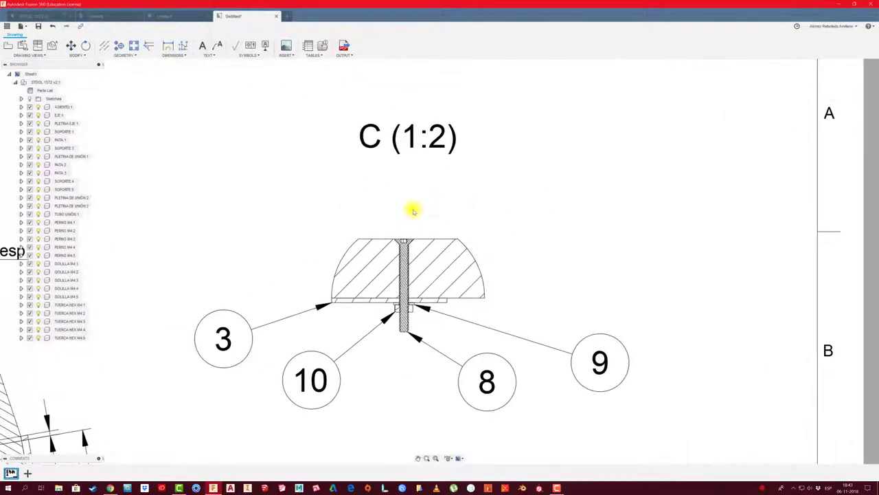
scroll(412, 206, "up", 3)
scroll(408, 243, "up", 2)
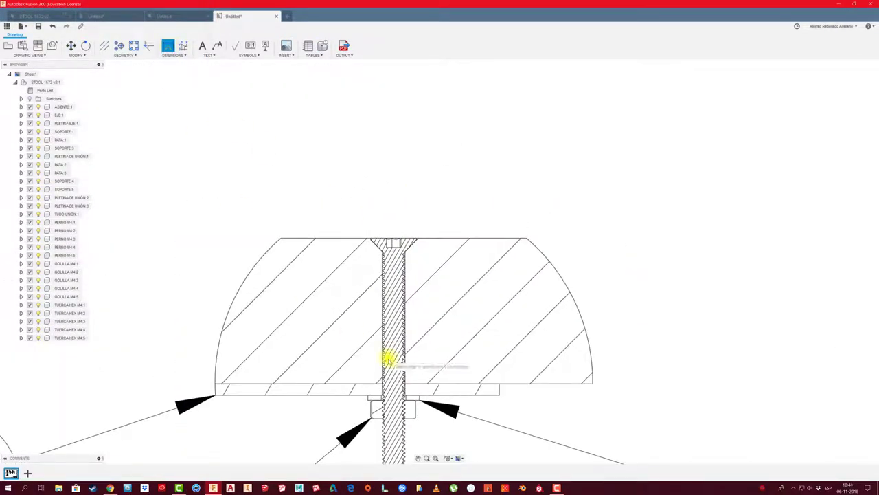
Dimension the bolt width as 4 in detail C and prefix it with the Ø symbol
scroll(389, 358, "up", 2)
left_click(374, 397)
scroll(375, 397, "up", 3)
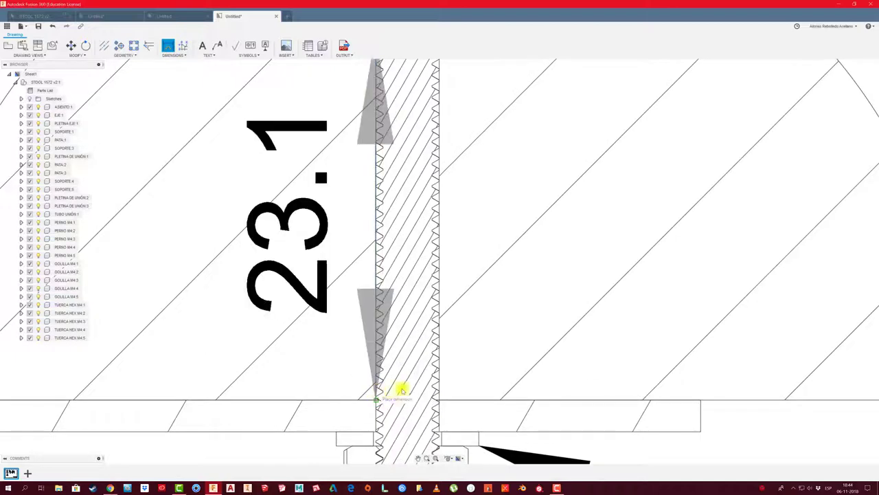
scroll(443, 364, "down", 4)
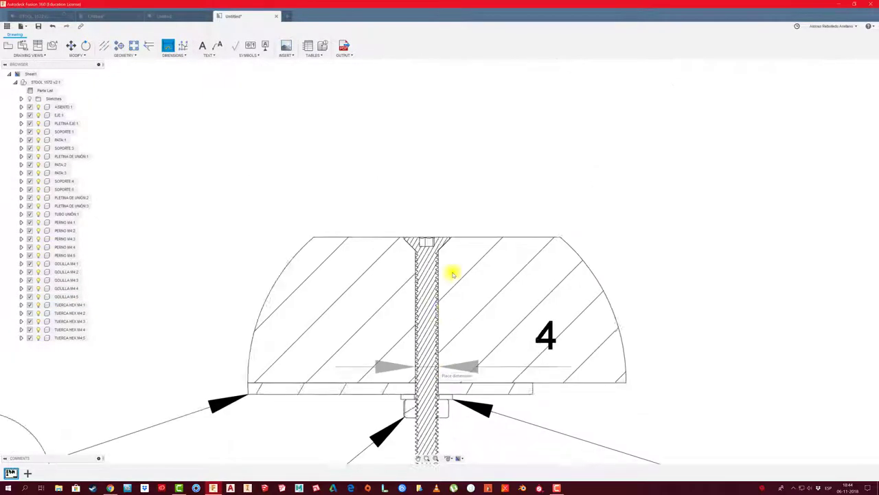
left_click(480, 144)
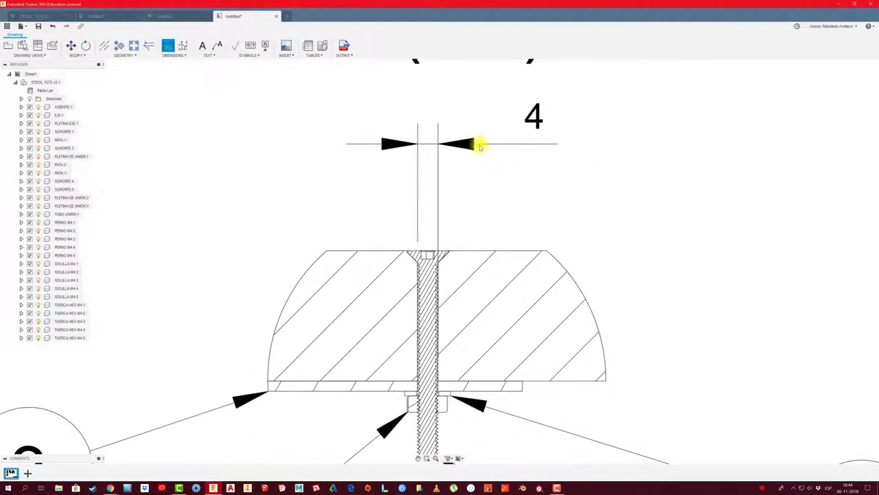
double_click(529, 120)
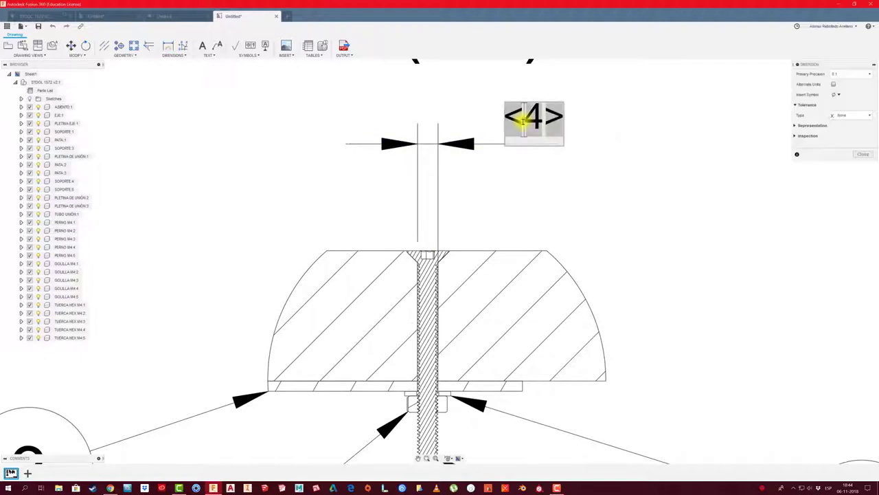
left_click(841, 96)
left_click(826, 159)
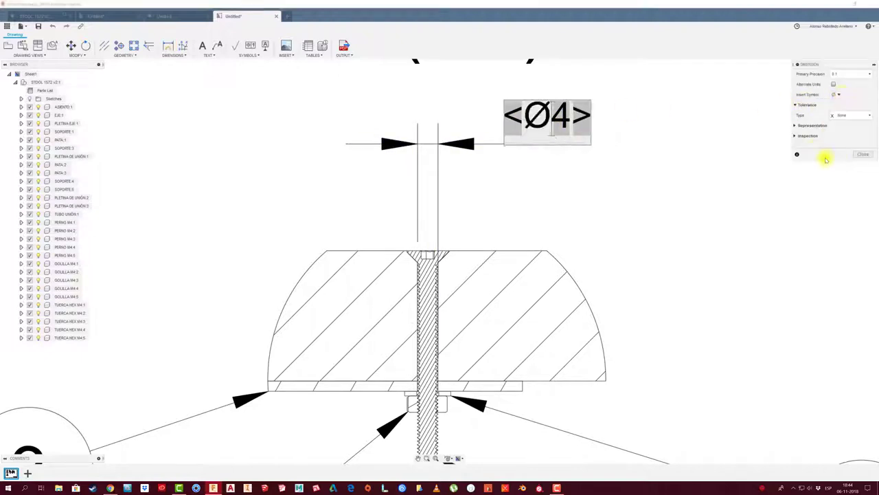
left_click(860, 156)
scroll(439, 237, "up", 3)
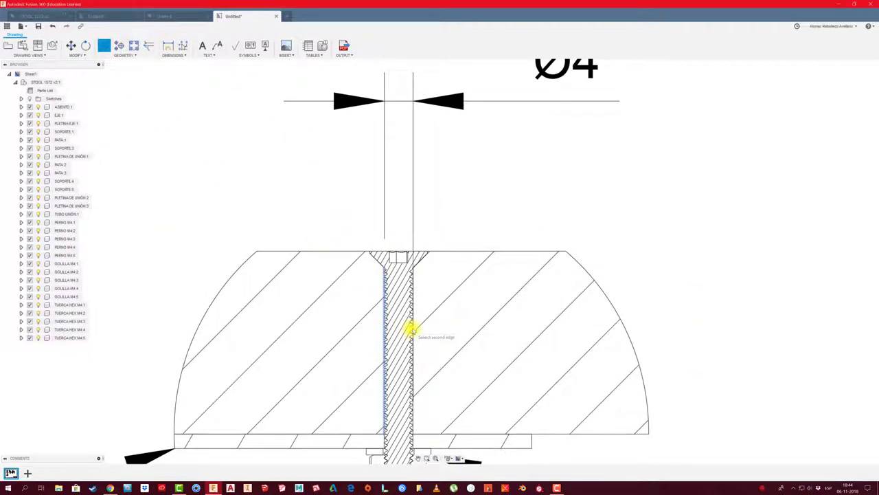
Add a vertical 2.3 head-depth dimension at the countersink corner in detail C
middle_click_drag(413, 327, 425, 300)
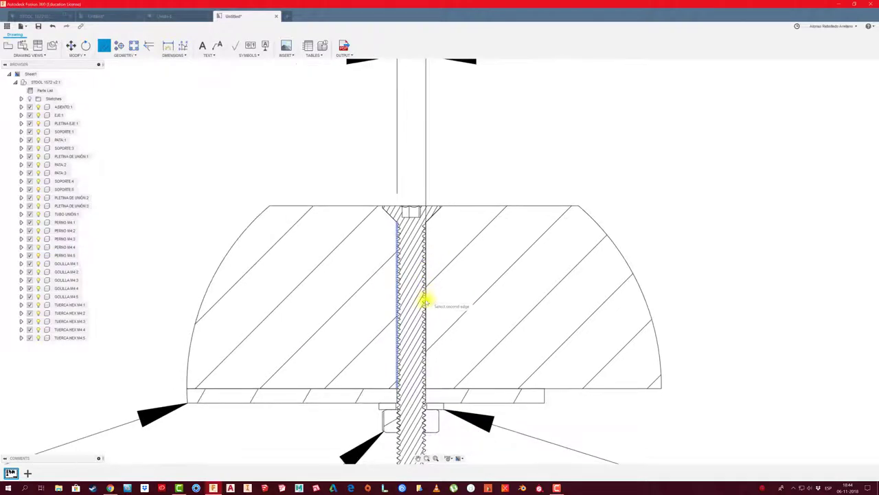
key("Escape")
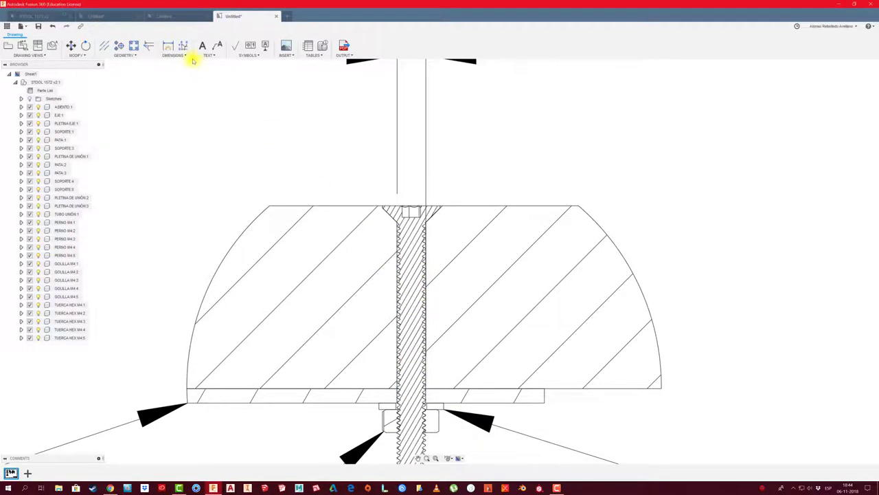
key("d")
scroll(447, 226, "up", 2)
scroll(455, 232, "up", 4)
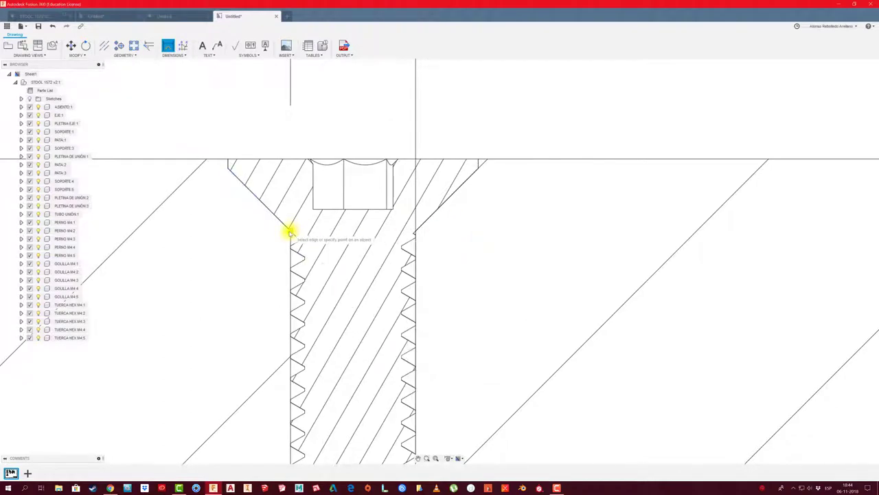
left_click(486, 159)
scroll(486, 161, "down", 3)
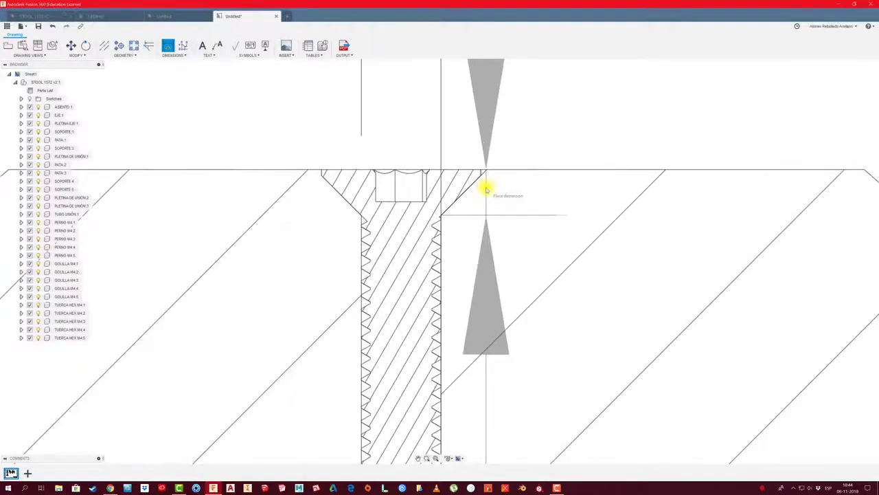
scroll(485, 190, "down", 3)
scroll(485, 191, "down", 2)
scroll(487, 190, "down", 2)
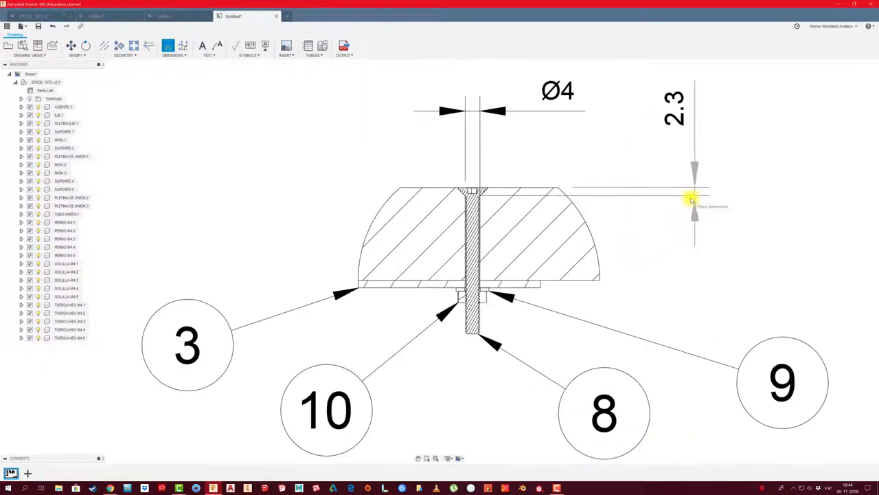
left_click(685, 195)
Add a 2 thickness dimension on the base plate beside detail C
scroll(632, 268, "up", 1)
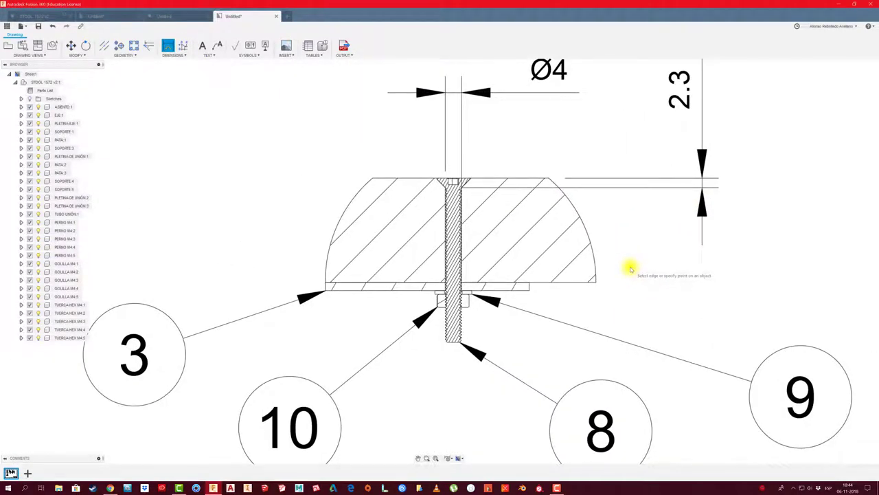
scroll(626, 266, "down", 2)
scroll(544, 322, "up", 1)
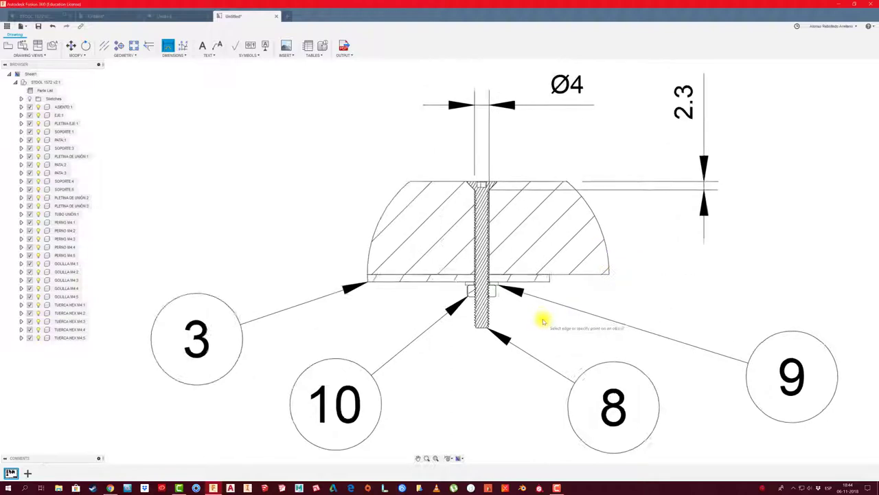
scroll(542, 320, "down", 2)
scroll(543, 320, "down", 3)
scroll(528, 305, "down", 2)
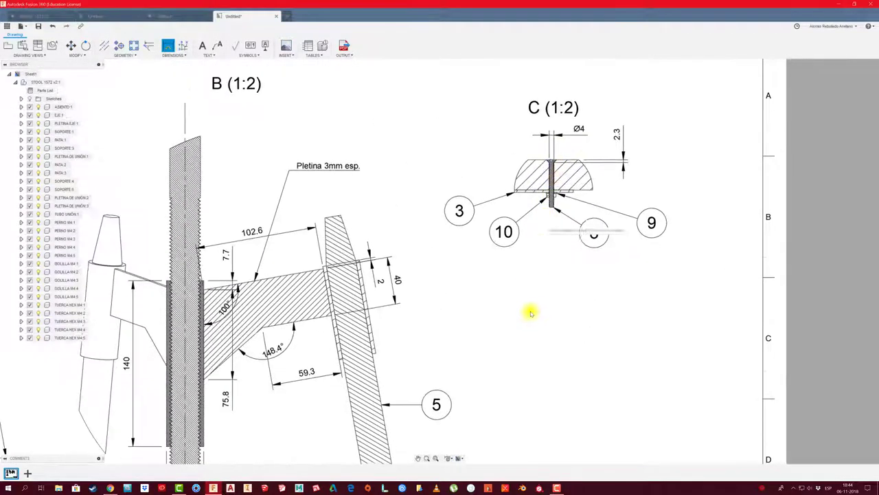
middle_click_drag(546, 266, 580, 114)
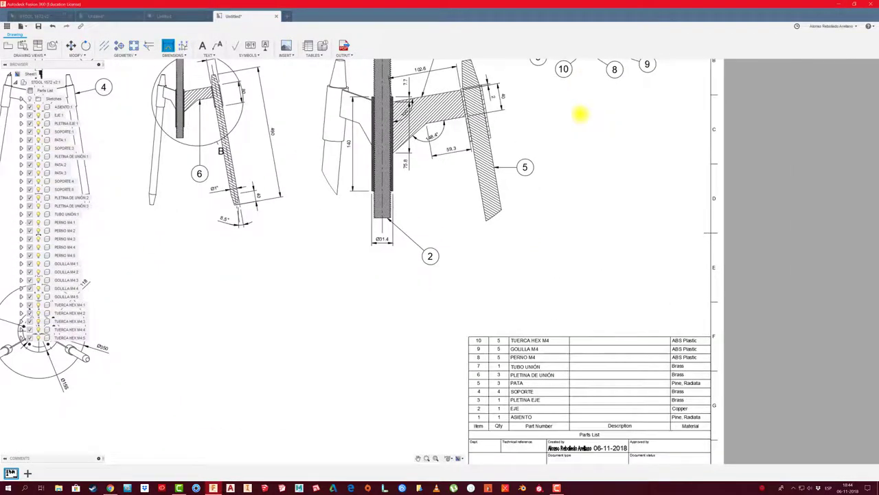
middle_click_drag(581, 115, 549, 255)
scroll(534, 267, "up", 2)
scroll(540, 270, "up", 1)
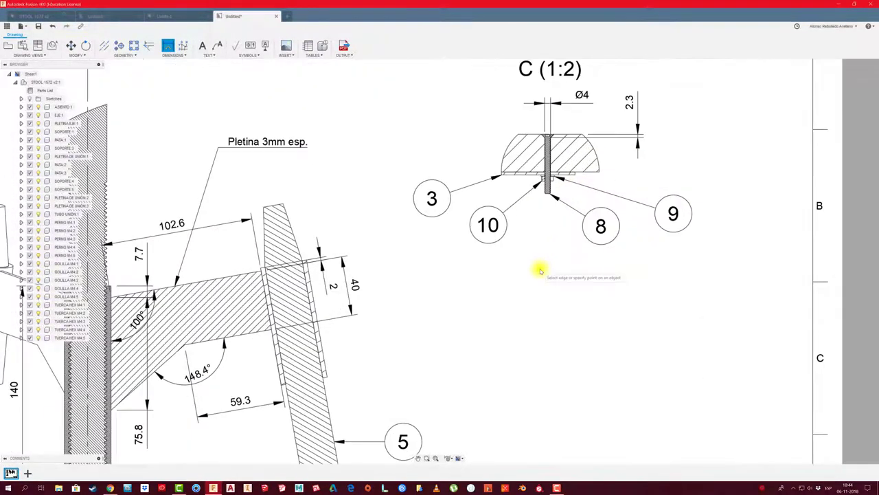
scroll(539, 270, "up", 1)
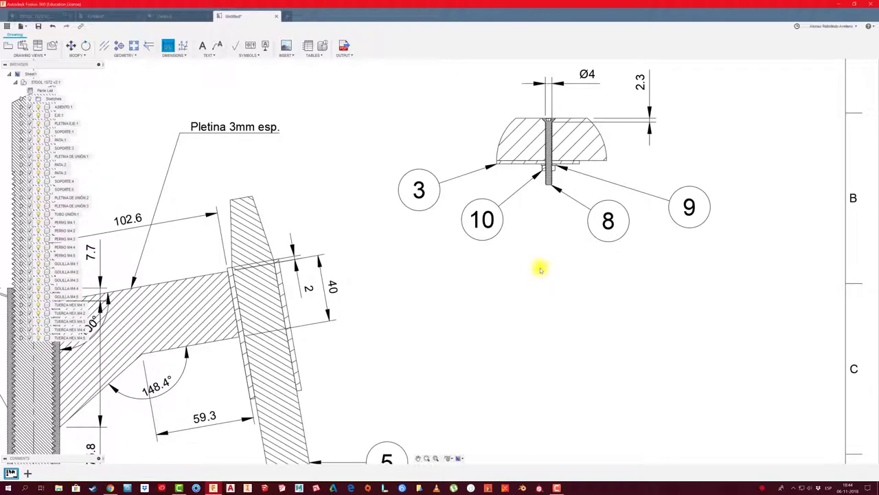
scroll(539, 269, "down", 1)
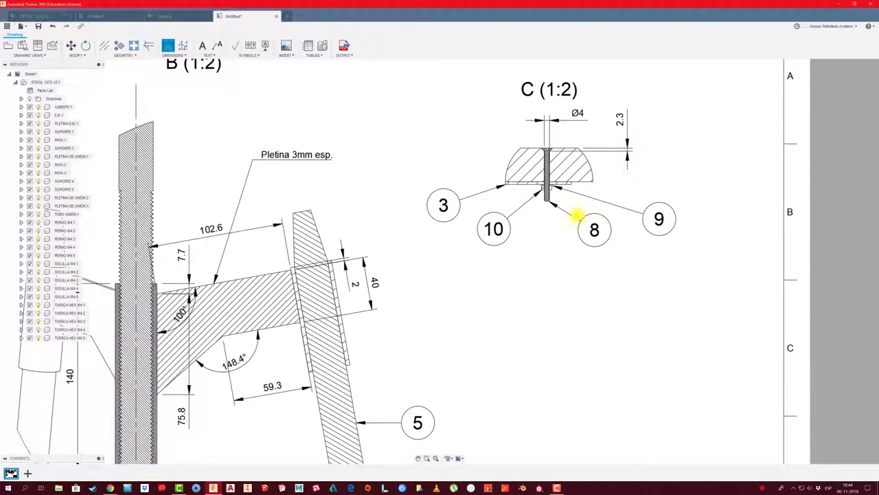
scroll(589, 206, "down", 1)
scroll(588, 190, "up", 1)
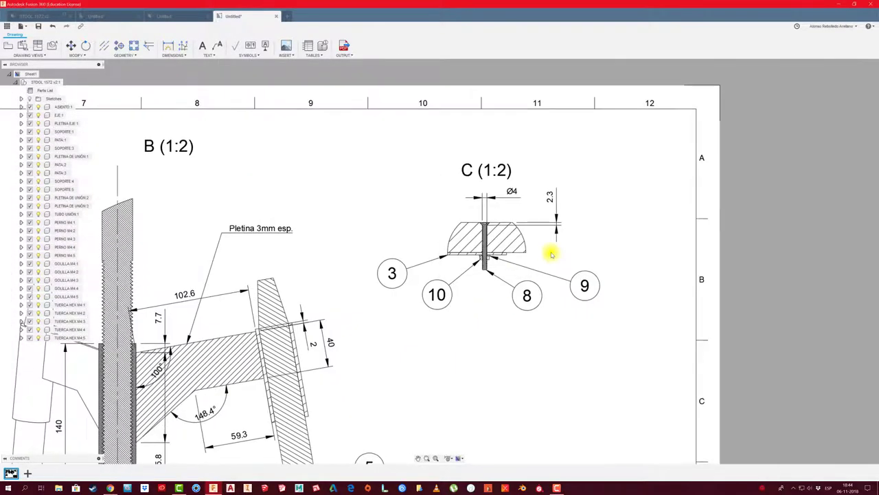
scroll(553, 250, "up", 3)
scroll(554, 256, "up", 2)
left_click(169, 46)
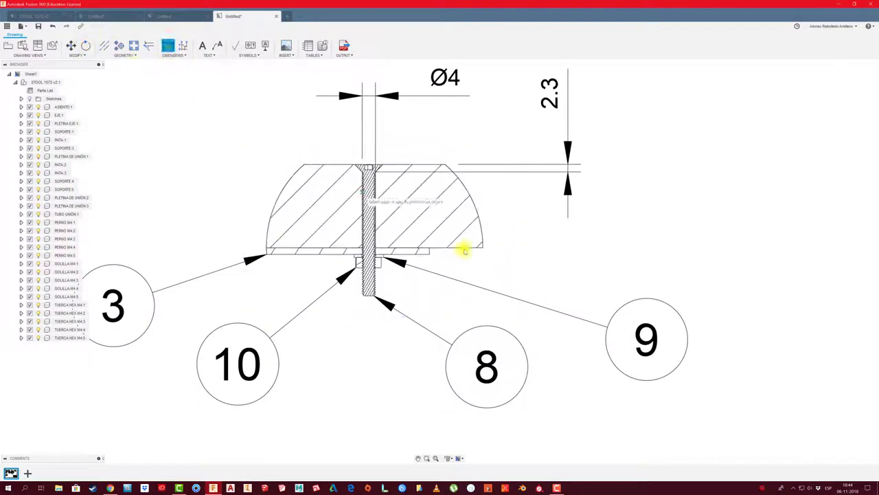
left_click(428, 254)
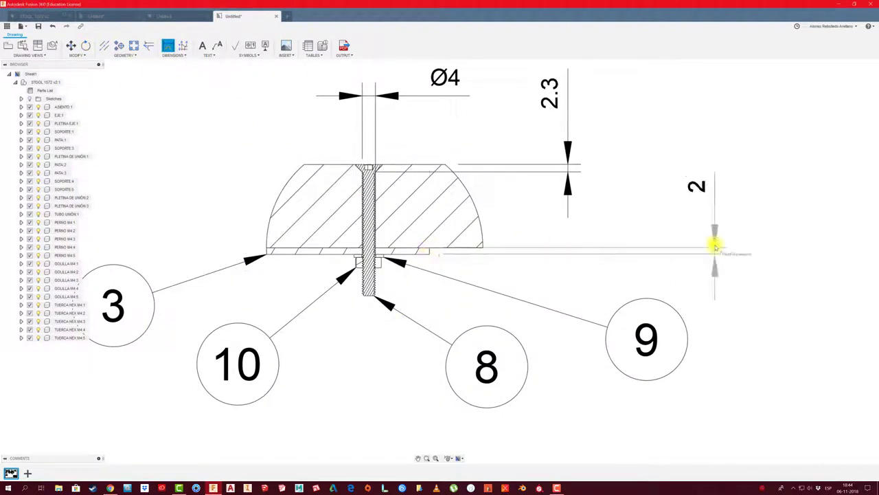
left_click(621, 226)
Add the vertical 25.4 seat-height dimension and replace its value with custom text
scroll(549, 296, "down", 2)
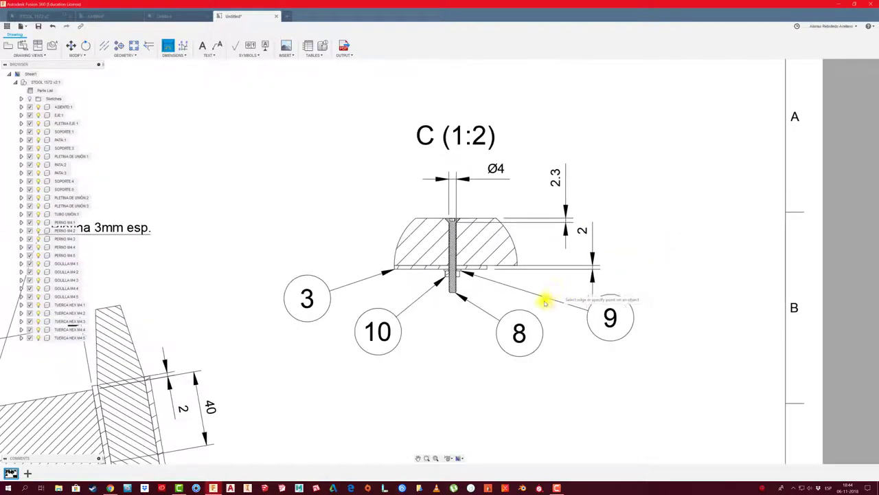
scroll(501, 289, "down", 2)
scroll(543, 241, "down", 1)
scroll(526, 288, "down", 2)
scroll(621, 137, "up", 2)
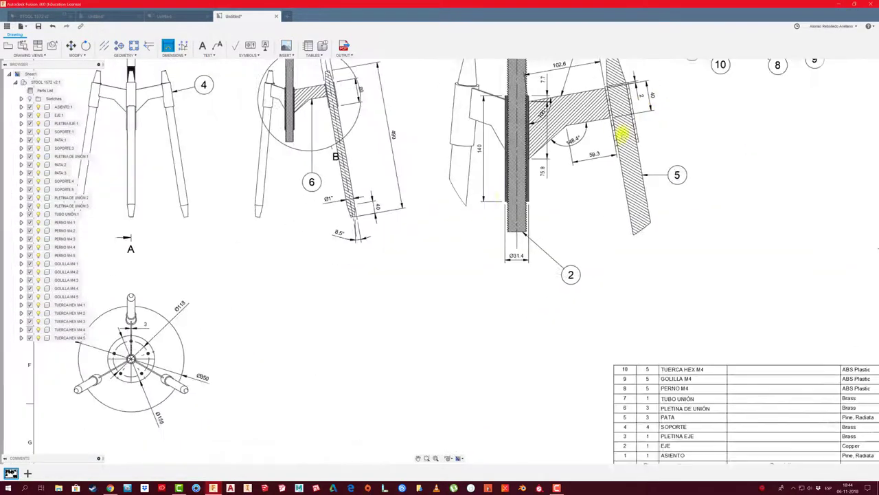
scroll(583, 276, "up", 1)
scroll(582, 276, "down", 2)
scroll(408, 240, "up", 2)
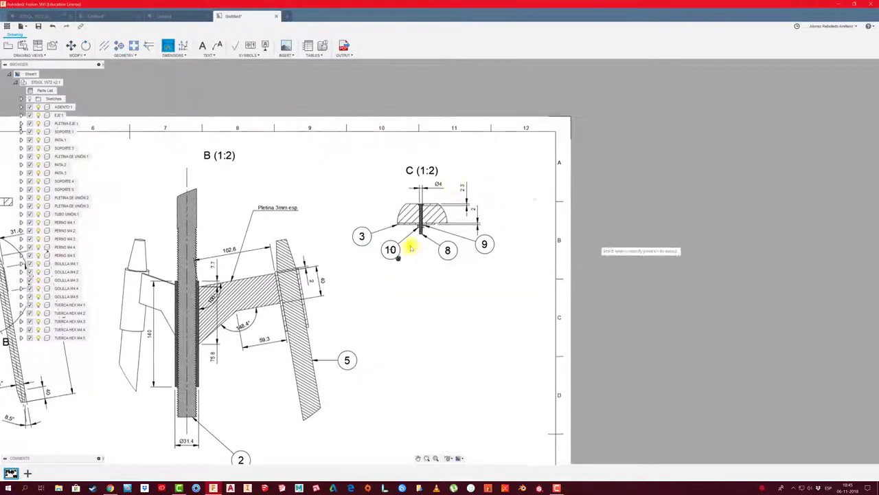
scroll(365, 212, "up", 2)
scroll(399, 258, "up", 2)
scroll(412, 265, "up", 1)
left_click(455, 275)
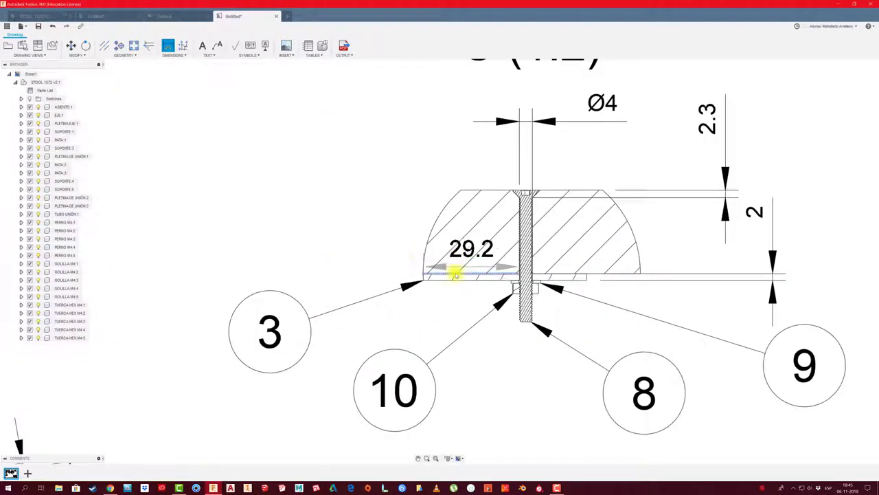
left_click(457, 191)
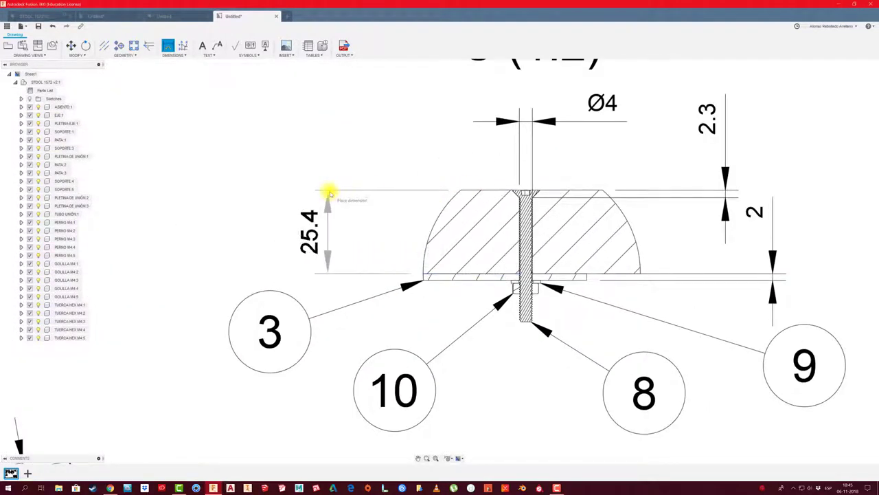
left_click(310, 244)
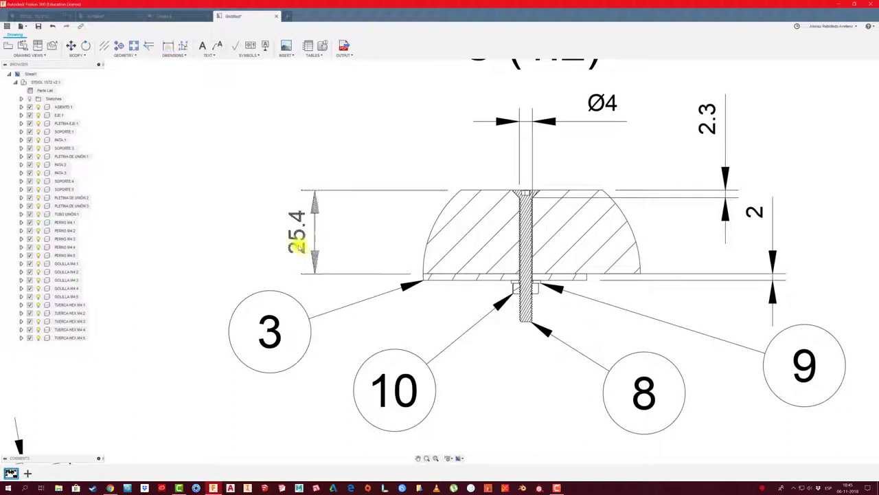
double_click(297, 234)
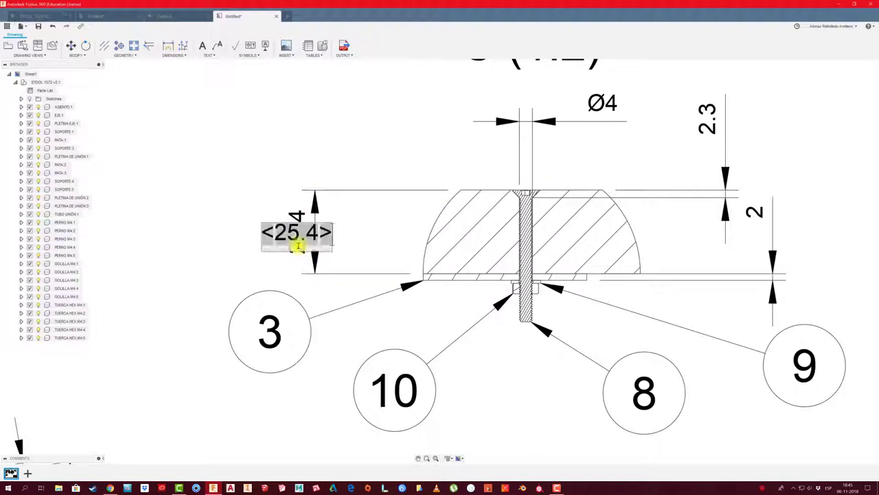
left_click(337, 234)
type("1\"")
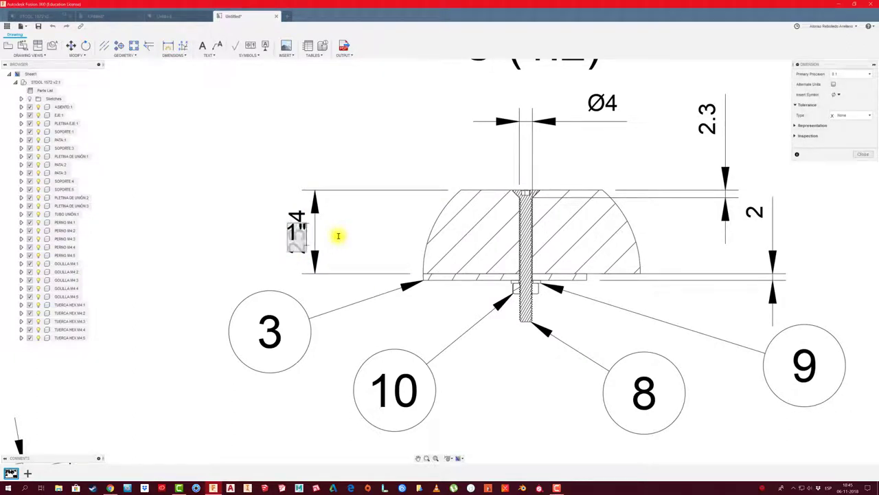
left_click(864, 155)
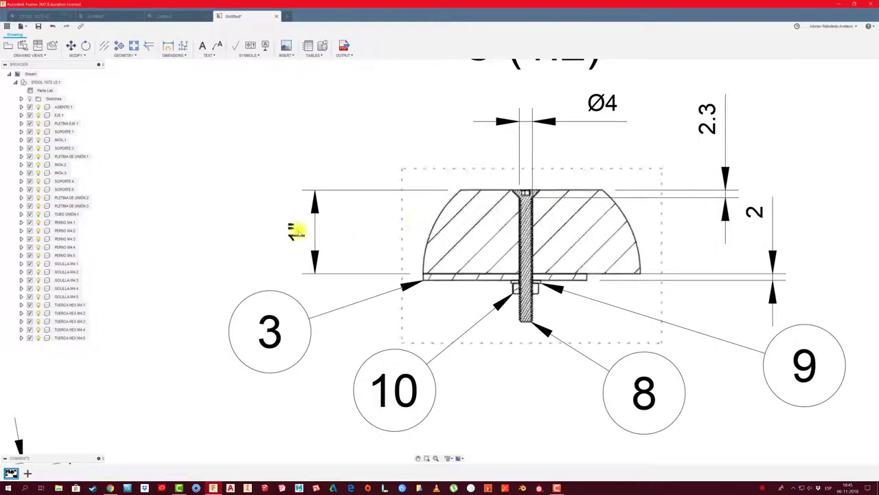
scroll(330, 241, "down", 3)
scroll(385, 298, "down", 3)
middle_click_drag(384, 298, 464, 244)
Nudge section view A-A a little to the right, keeping its dimensions and balloons
scroll(435, 269, "down", 2)
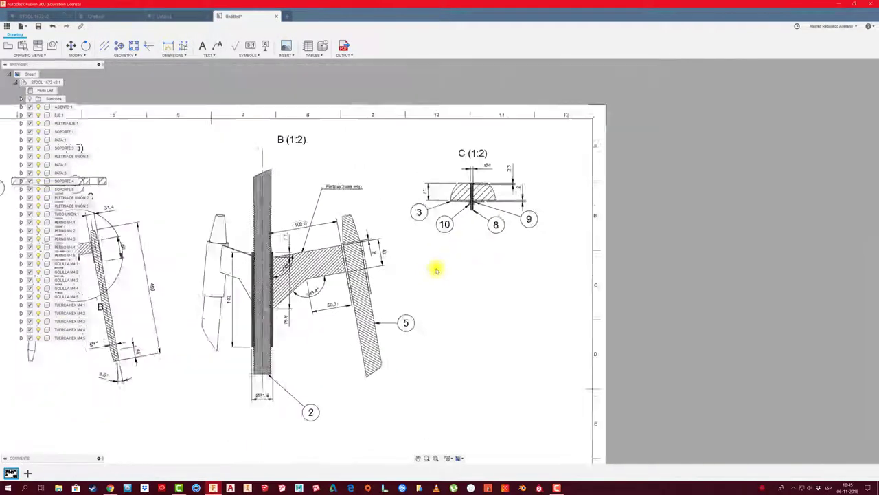
scroll(506, 237, "down", 2)
scroll(537, 232, "down", 1)
middle_click_drag(385, 259, 416, 267)
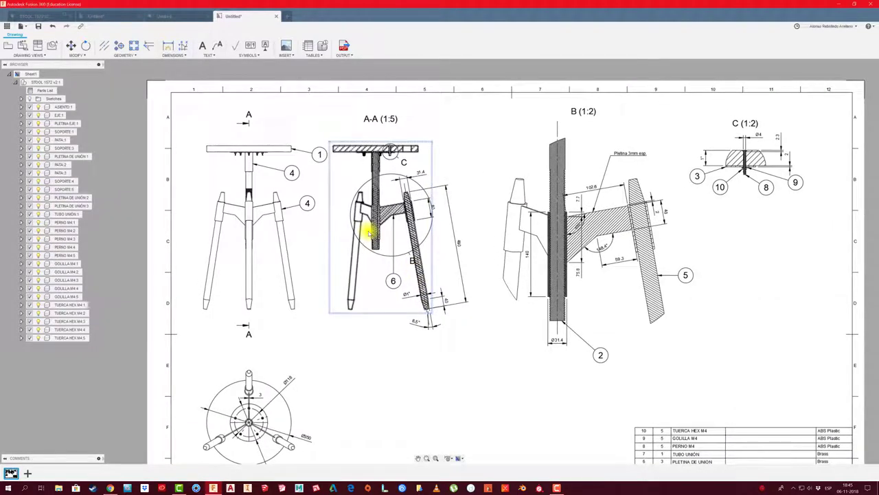
middle_click_drag(400, 221, 393, 215)
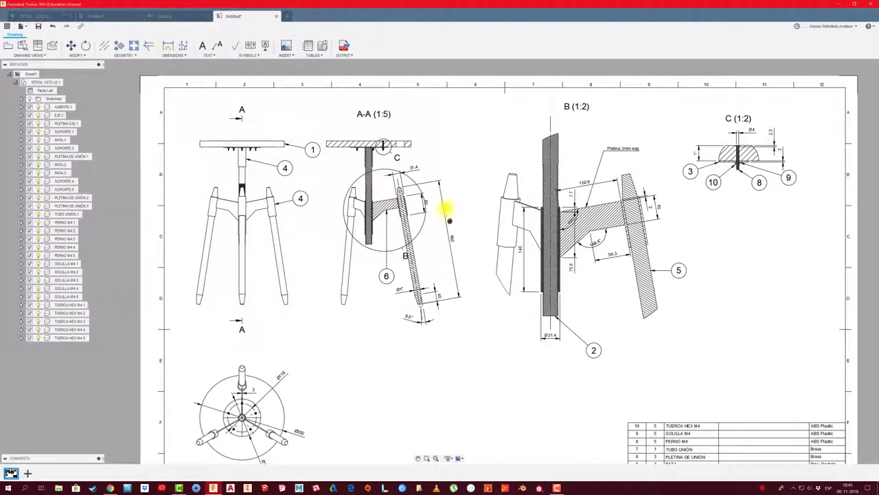
scroll(435, 232, "down", 3)
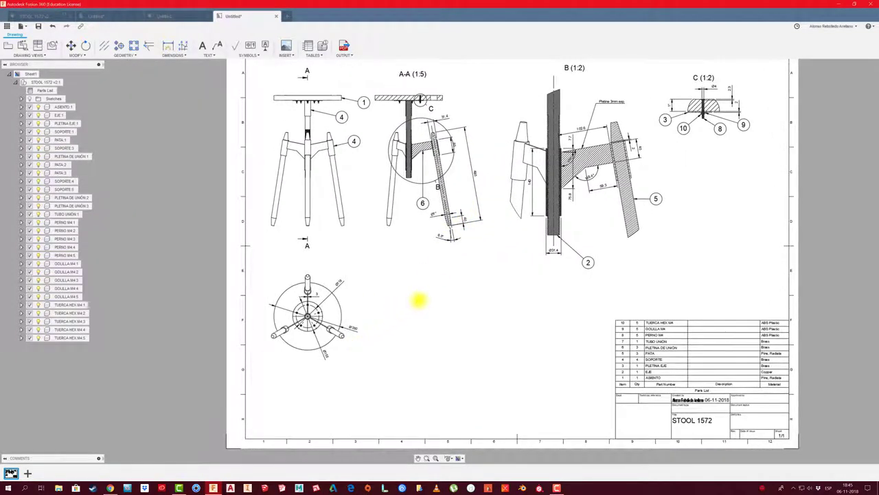
middle_click_drag(419, 300, 387, 329)
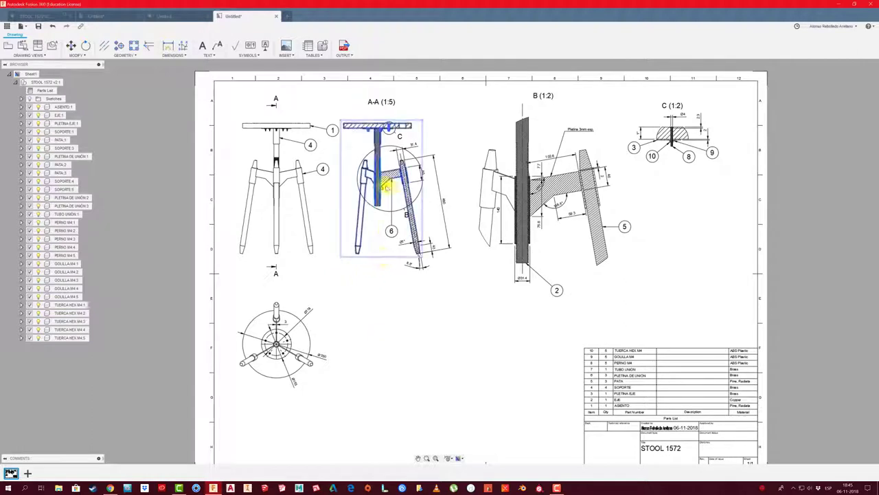
left_click_drag(384, 188, 394, 214)
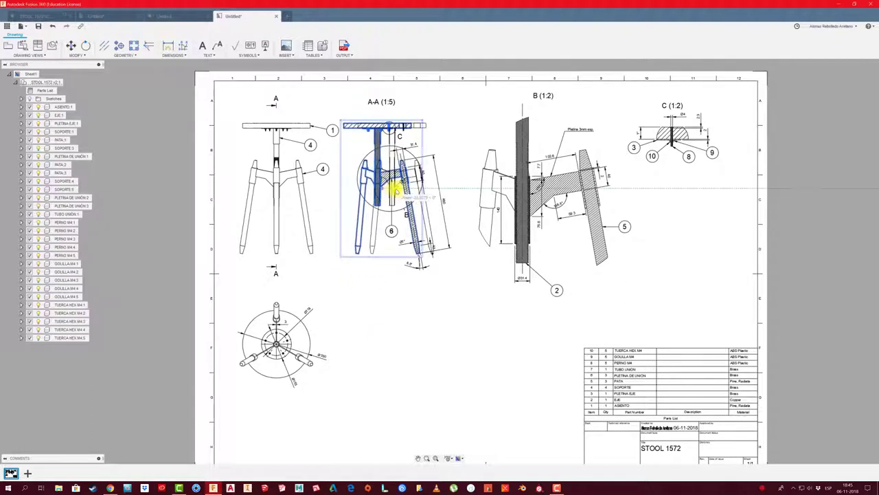
left_click(376, 272)
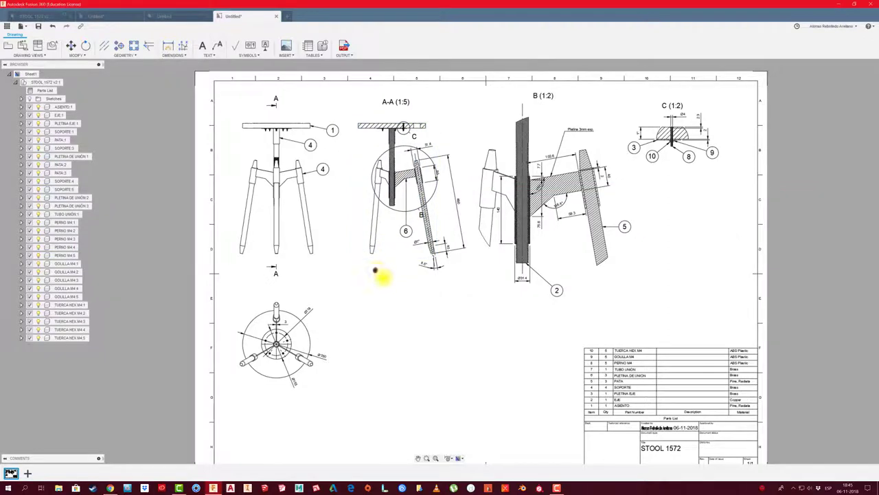
scroll(344, 222, "up", 3)
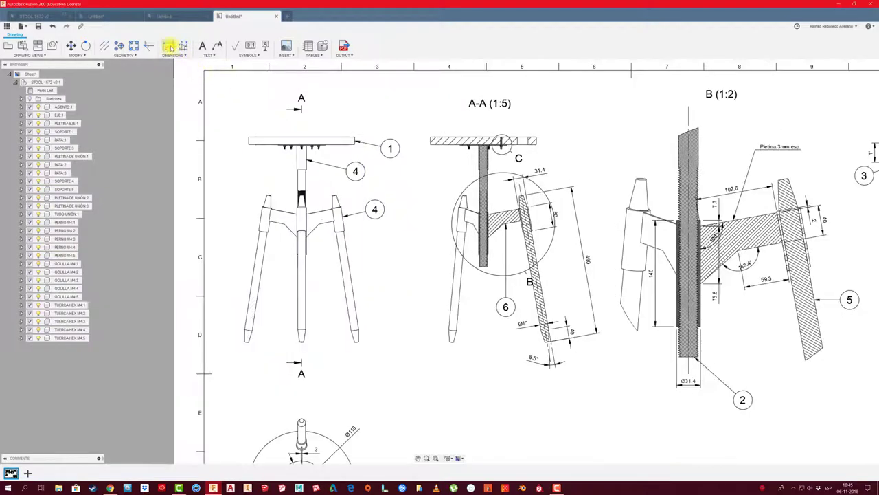
Dimension the stool's overall height from seat top to leg tip as 676.9, left of view A
scroll(250, 139, "up", 3)
scroll(252, 138, "up", 4)
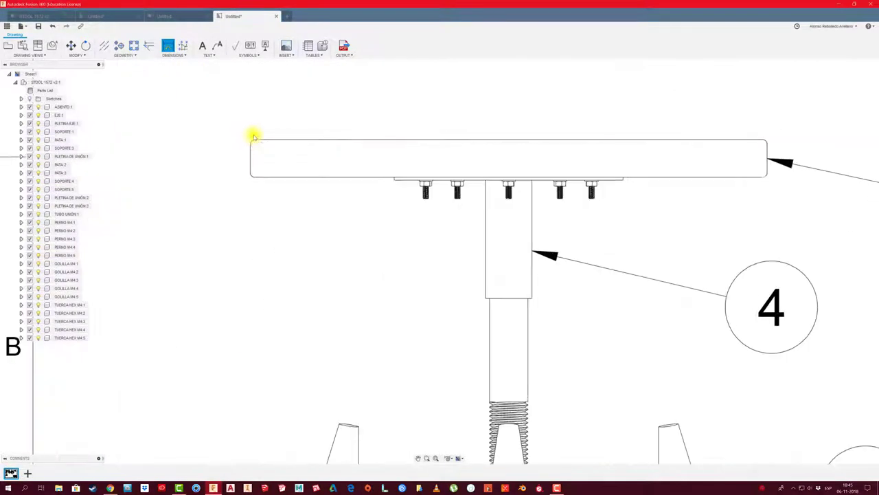
left_click(255, 141)
scroll(305, 131, "down", 3)
scroll(282, 319, "down", 3)
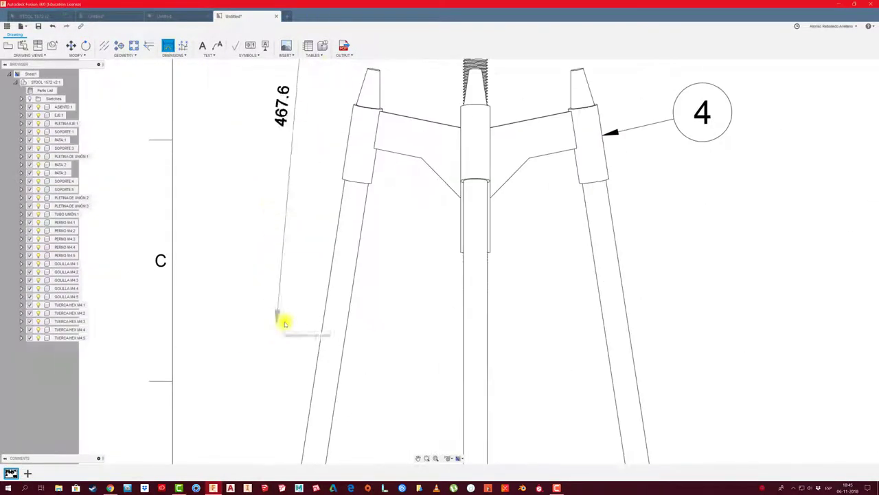
scroll(285, 239, "down", 3)
left_click(330, 215)
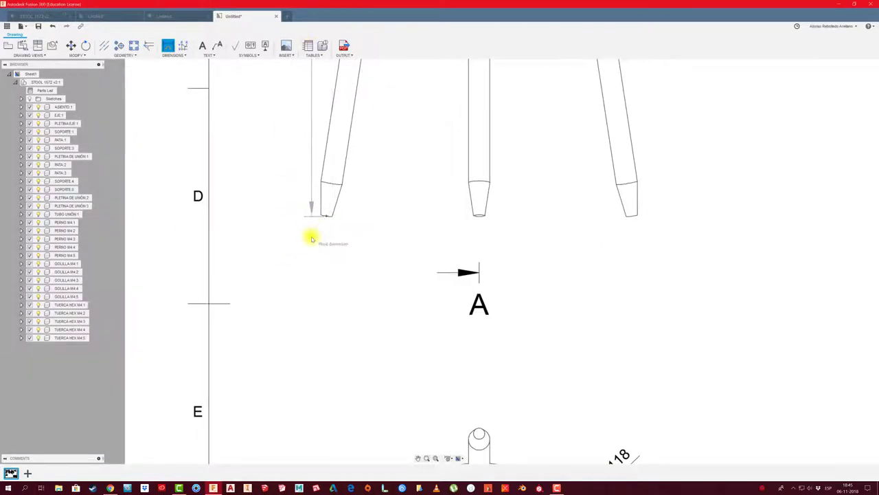
middle_click_drag(308, 235, 333, 348)
scroll(333, 348, "down", 2)
left_click(316, 302)
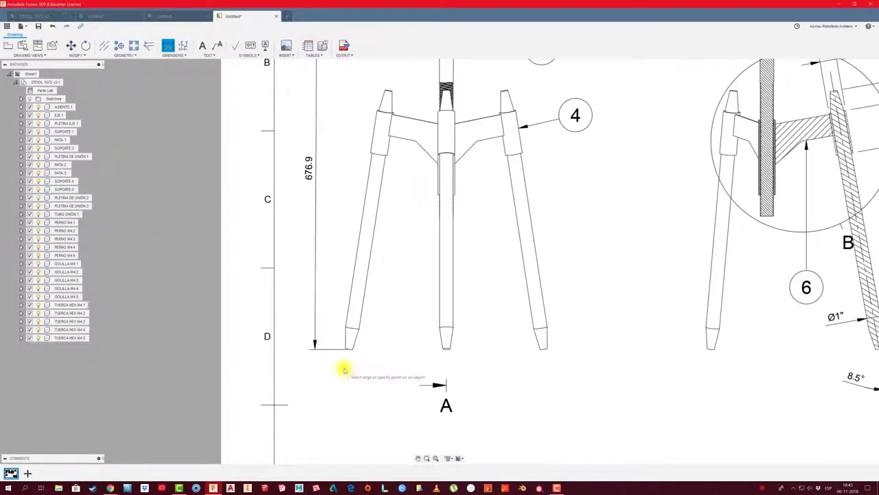
scroll(344, 364, "down", 2)
middle_click_drag(506, 320, 502, 322)
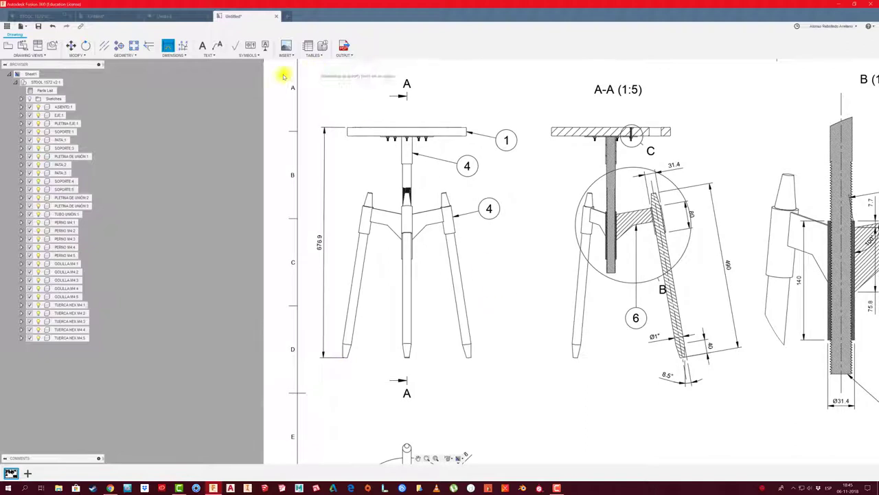
Draw a centerline along the central tube between its two edges
left_click(104, 45)
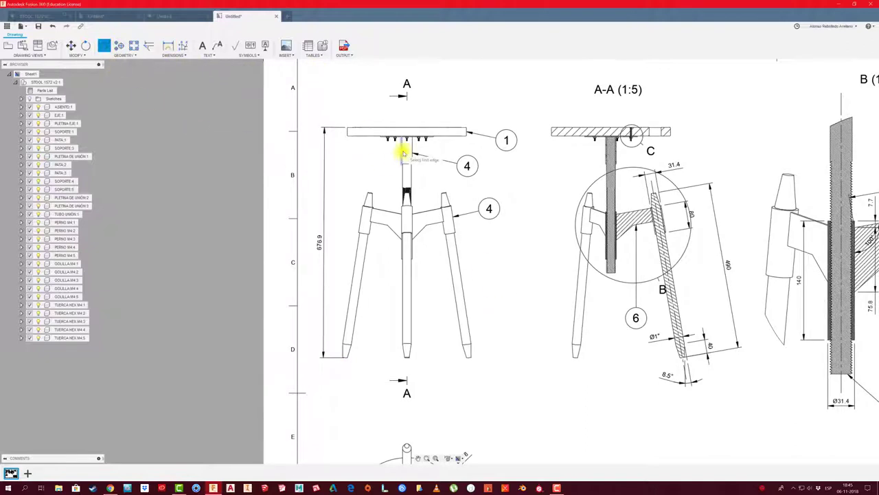
left_click(405, 152)
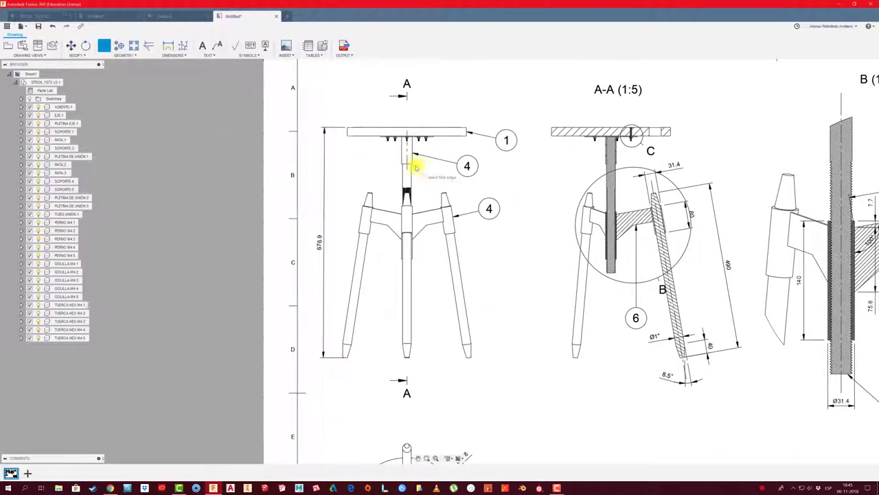
left_click(407, 173)
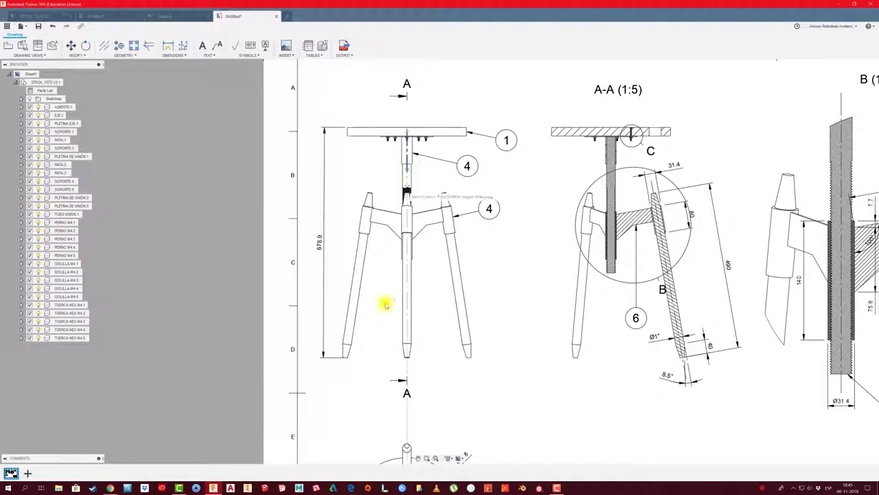
left_click(406, 356)
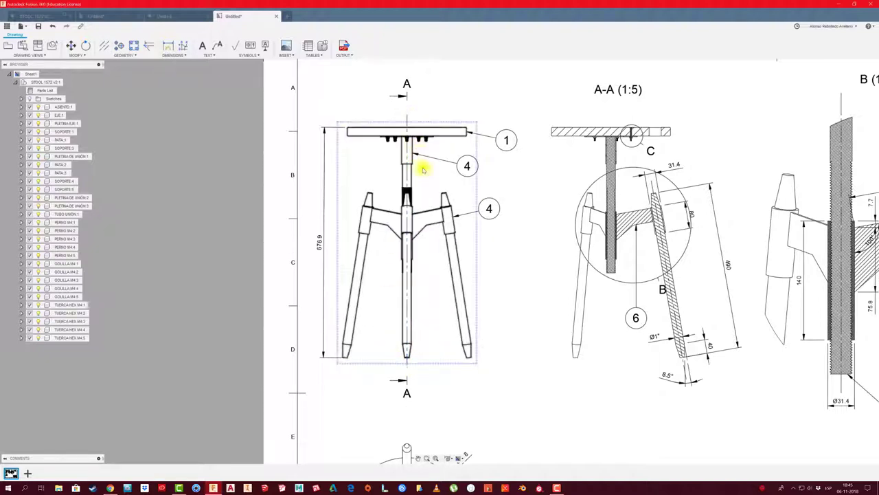
Add a centerline on the right leg and extend the leg centerlines below the feet
scroll(451, 261, "down", 2)
scroll(417, 239, "down", 2)
scroll(413, 237, "up", 5)
scroll(411, 236, "up", 2)
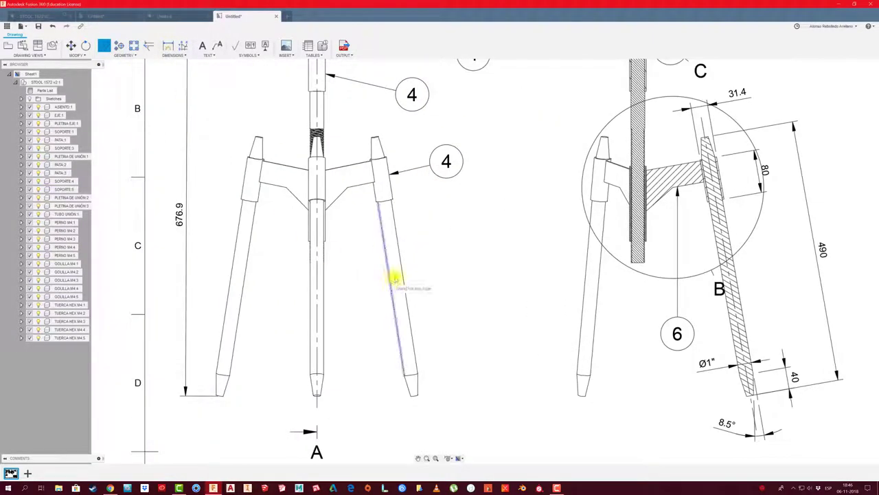
left_click(402, 275)
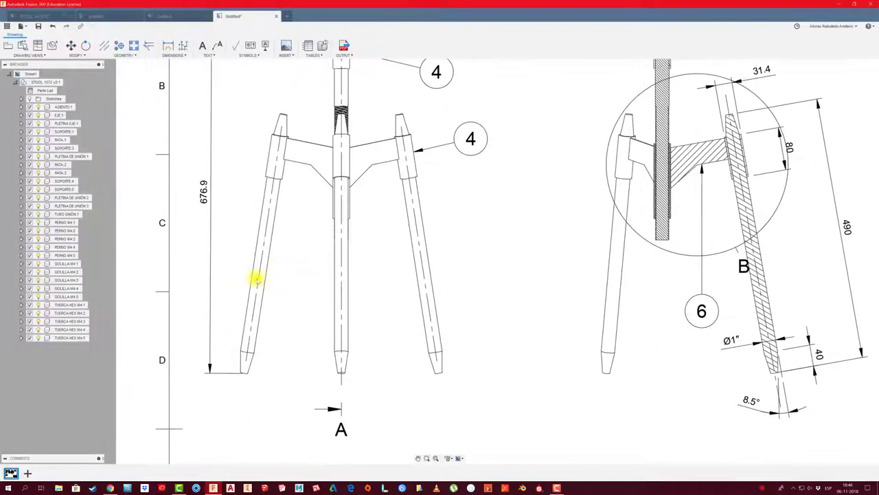
left_click_drag(242, 359, 237, 405)
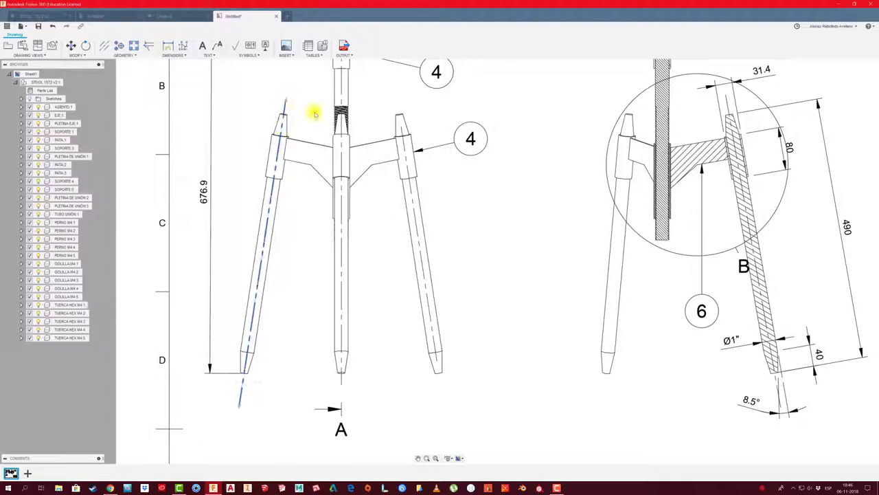
left_click(400, 128)
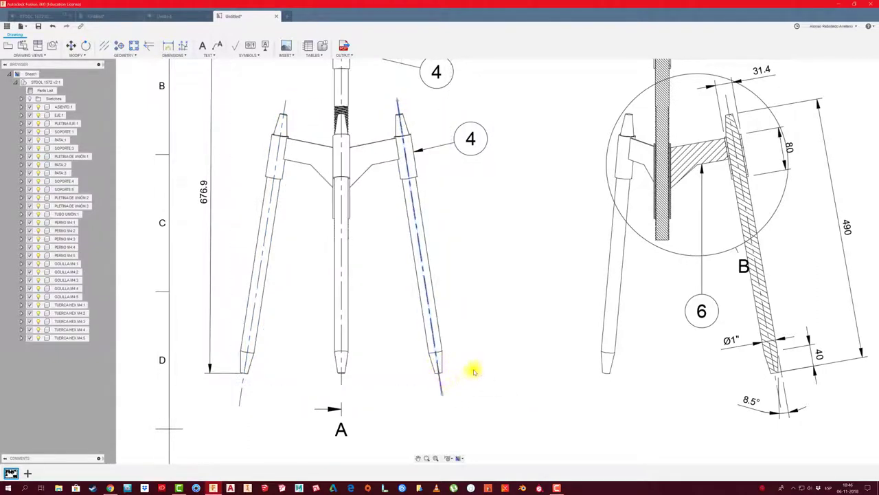
scroll(474, 372, "down", 2)
scroll(472, 364, "down", 2)
scroll(472, 363, "down", 1)
Dimension the angle between two adjacent legs in the lower top view as 120°
scroll(490, 357, "down", 1)
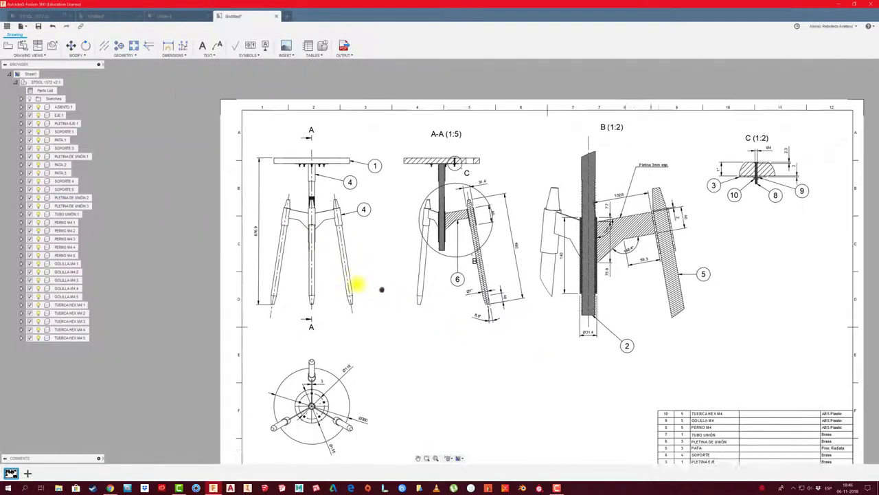
middle_click_drag(357, 283, 338, 279)
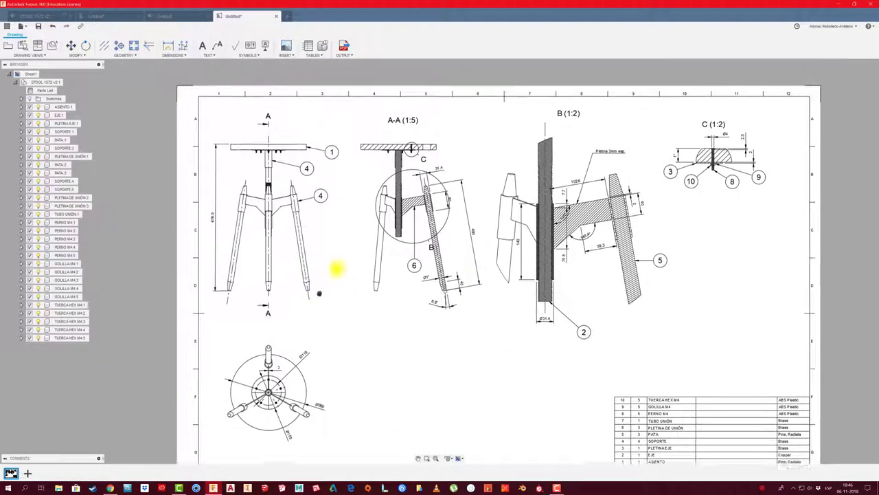
scroll(289, 357, "up", 1)
scroll(249, 398, "up", 2)
scroll(344, 330, "up", 2)
scroll(379, 297, "up", 3)
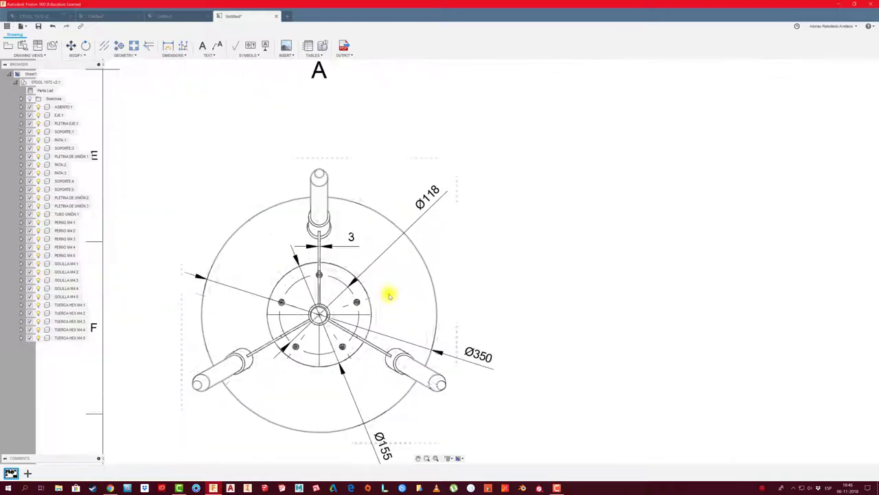
scroll(389, 301, "up", 2)
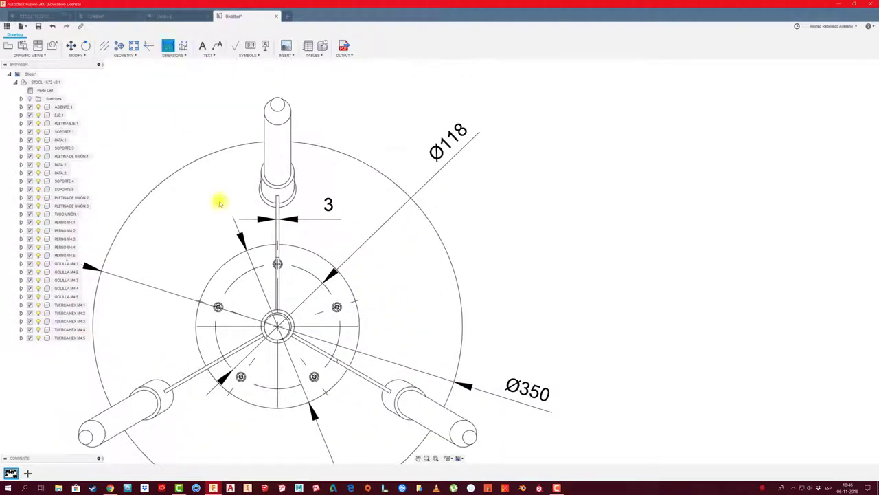
middle_click_drag(243, 324, 277, 218)
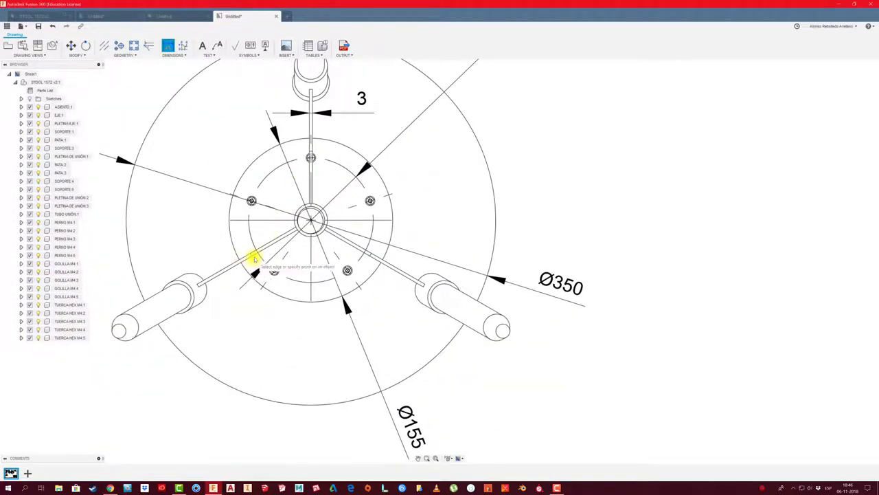
scroll(254, 258, "up", 2)
left_click(271, 237)
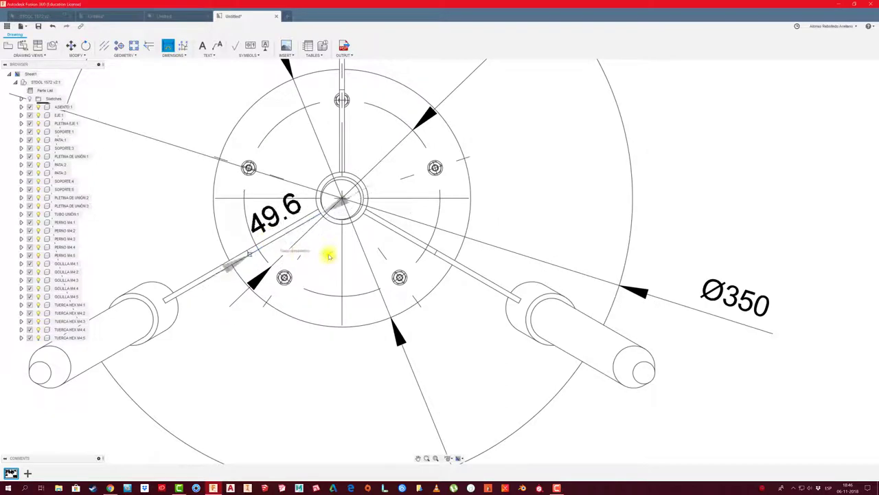
left_click(407, 241)
scroll(359, 300, "down", 3)
scroll(359, 334, "down", 2)
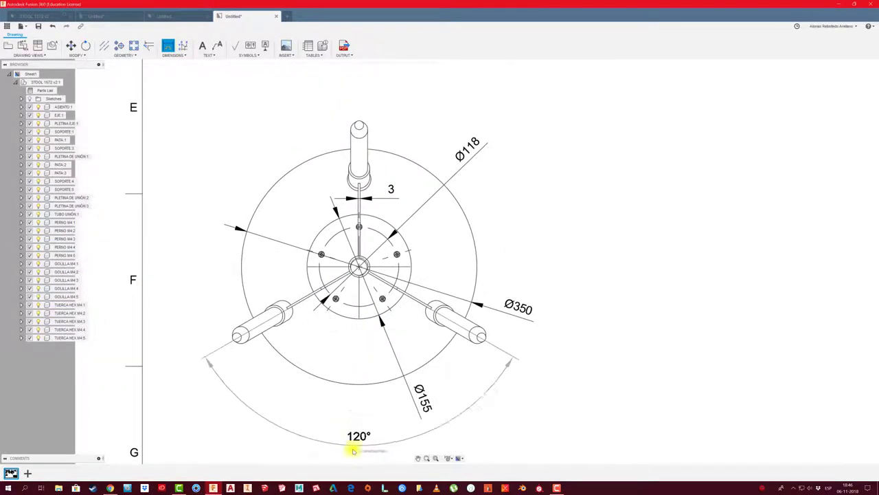
scroll(360, 388, "down", 2)
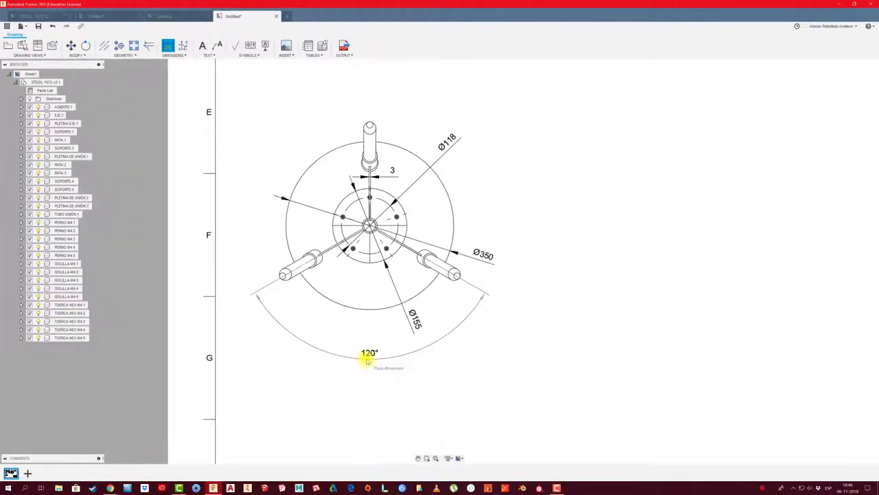
scroll(408, 301, "up", 1)
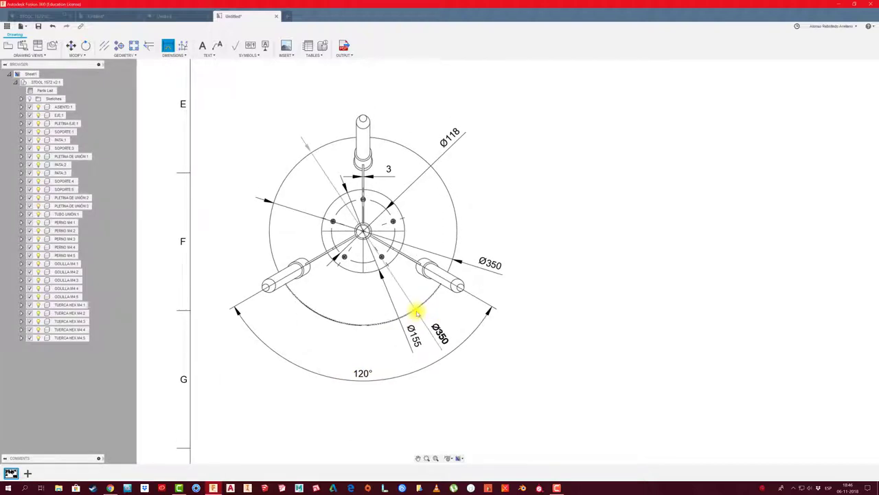
key("Escape")
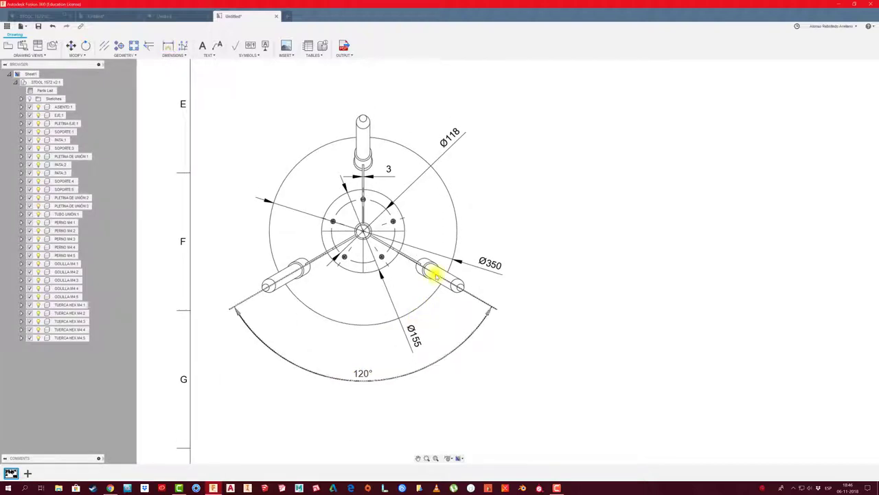
scroll(434, 275, "down", 1)
scroll(455, 252, "down", 1)
Dimension the bolt width in detail view C as 4
scroll(379, 295, "up", 2)
mouse_move(476, 197)
middle_mouse_down()
mouse_move(379, 295)
mouse_move(414, 323)
middle_mouse_up()
scroll(638, 133, "up", 1)
scroll(618, 133, "up", 1)
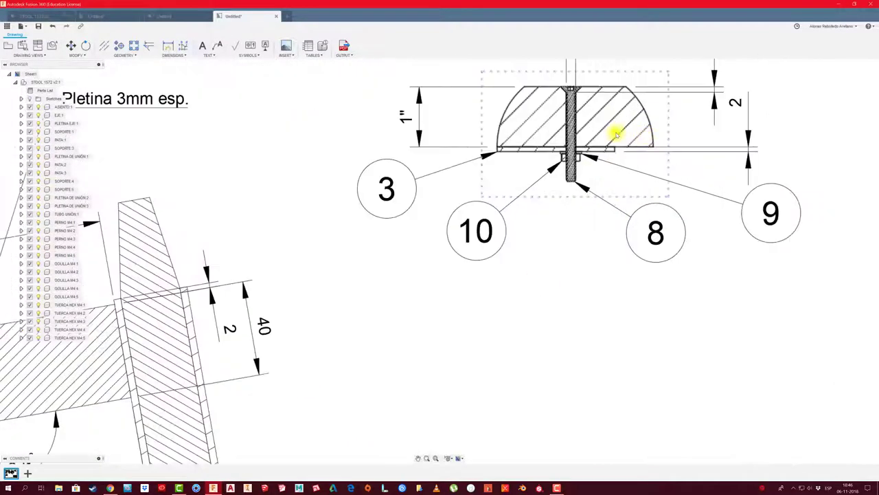
scroll(616, 134, "up", 1)
middle_click_drag(616, 135, 560, 215)
scroll(528, 231, "up", 1)
scroll(526, 238, "up", 2)
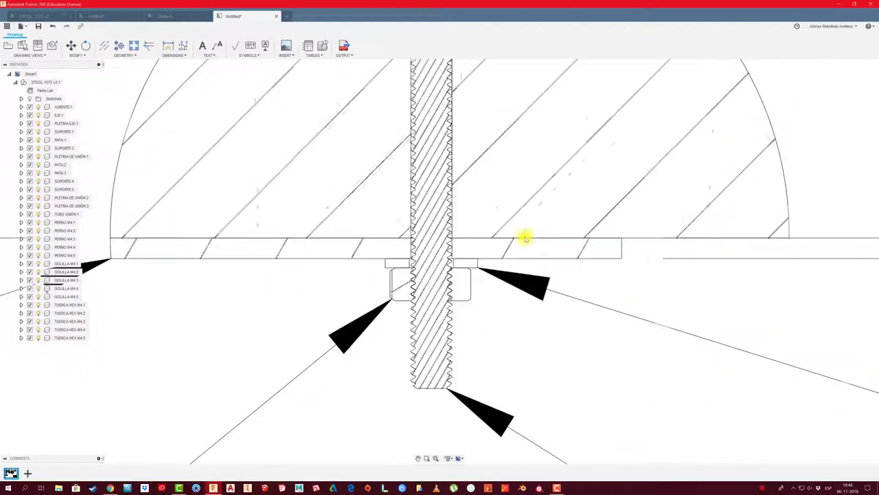
scroll(525, 239, "up", 1)
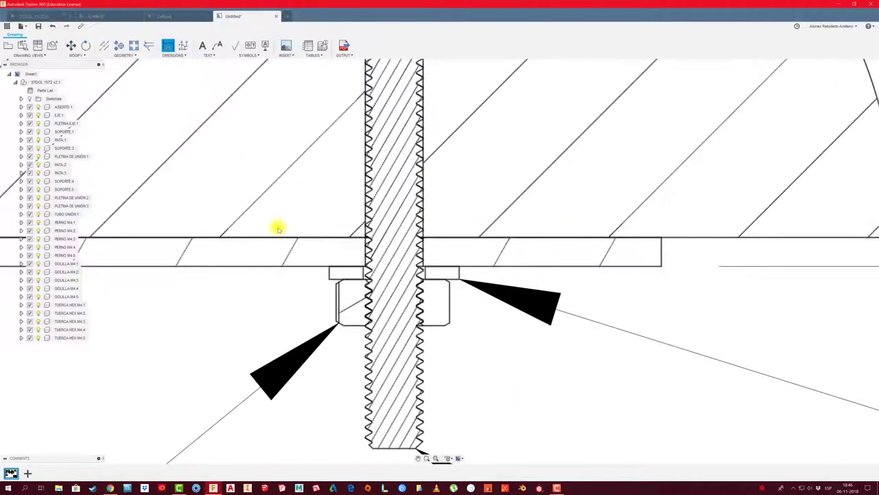
left_click(364, 260)
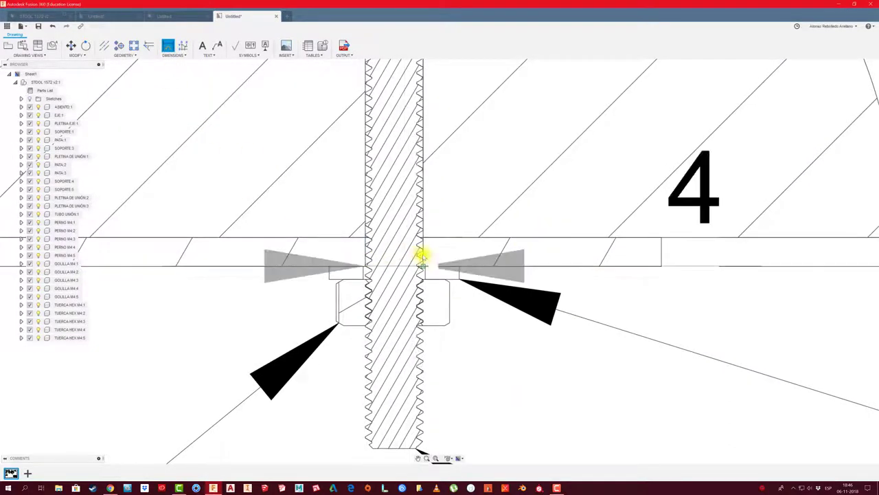
scroll(421, 258, "down", 2)
scroll(422, 231, "down", 2)
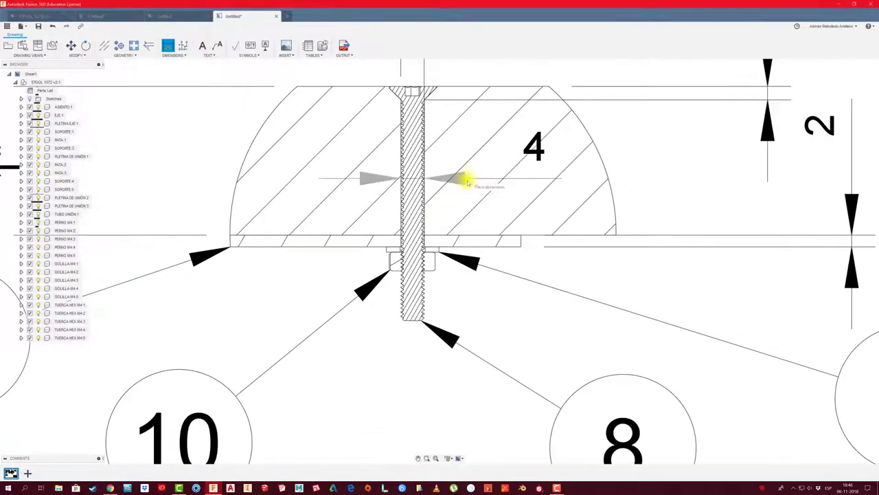
left_click(322, 180)
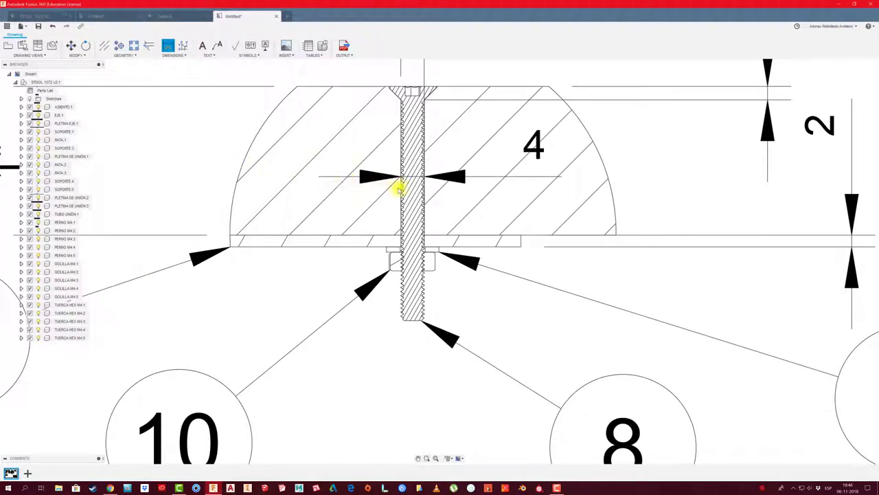
key("Escape")
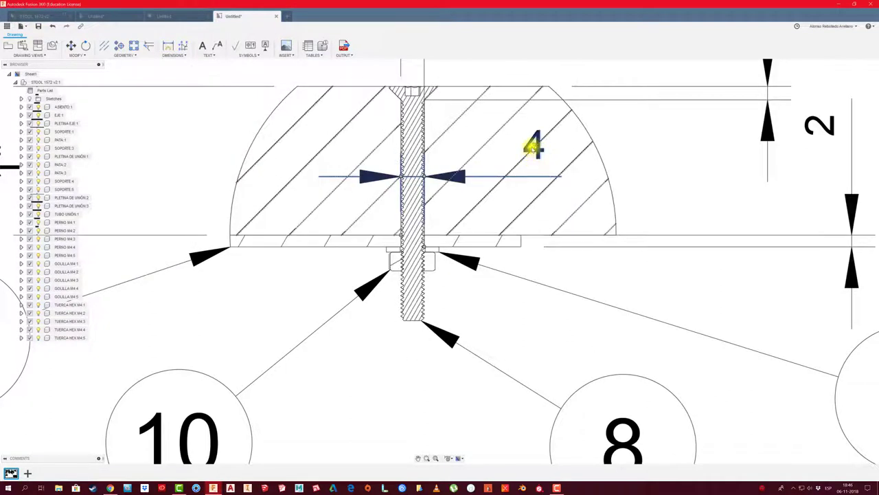
Move the 4 dimension text to the left of the bolt
left_click_drag(534, 145, 172, 167)
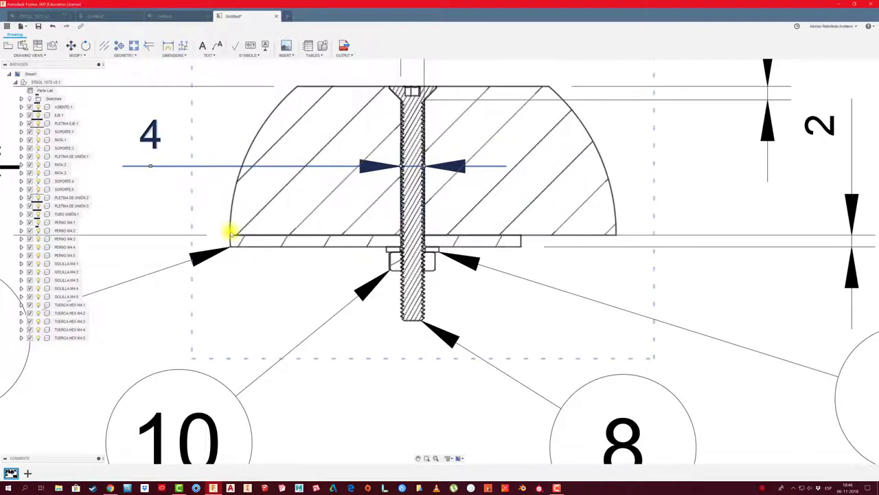
scroll(237, 247, "down", 2)
scroll(245, 262, "down", 2)
scroll(251, 284, "down", 3)
middle_click_drag(254, 291, 467, 229)
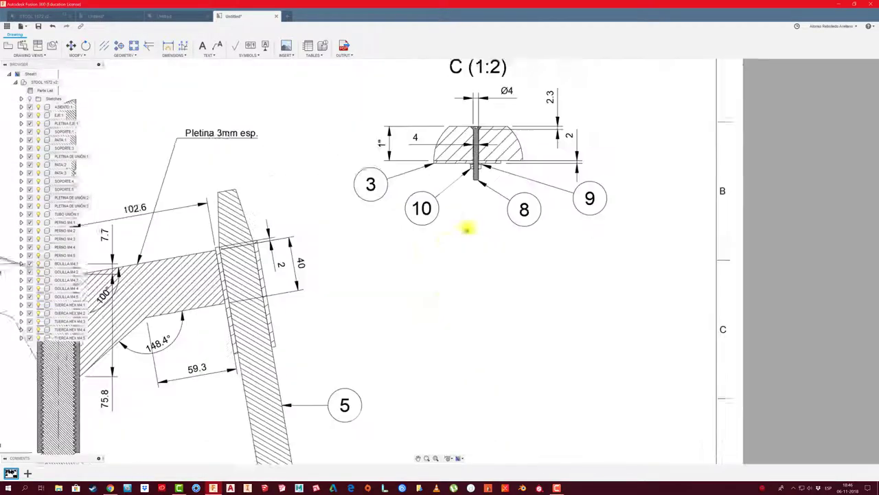
scroll(442, 295, "down", 2)
scroll(461, 274, "down", 2)
scroll(522, 247, "down", 2)
scroll(557, 267, "down", 1)
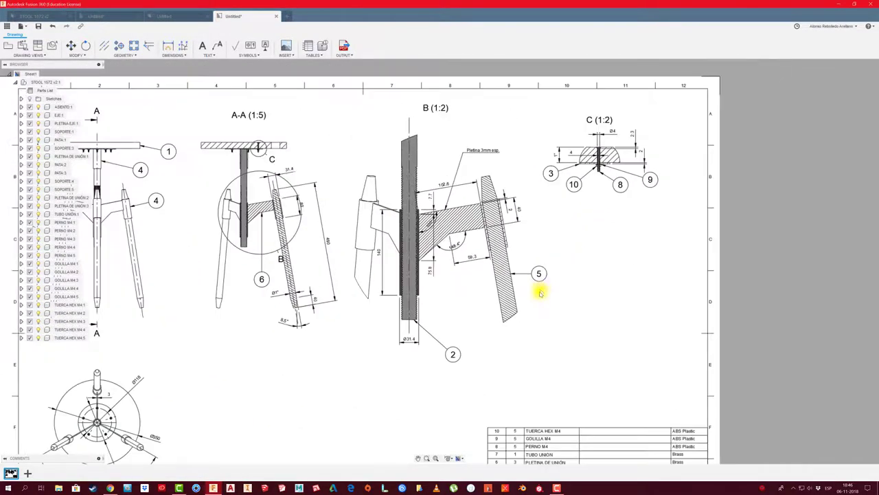
scroll(557, 275, "down", 1)
scroll(576, 259, "down", 2)
middle_click_drag(457, 277, 483, 287)
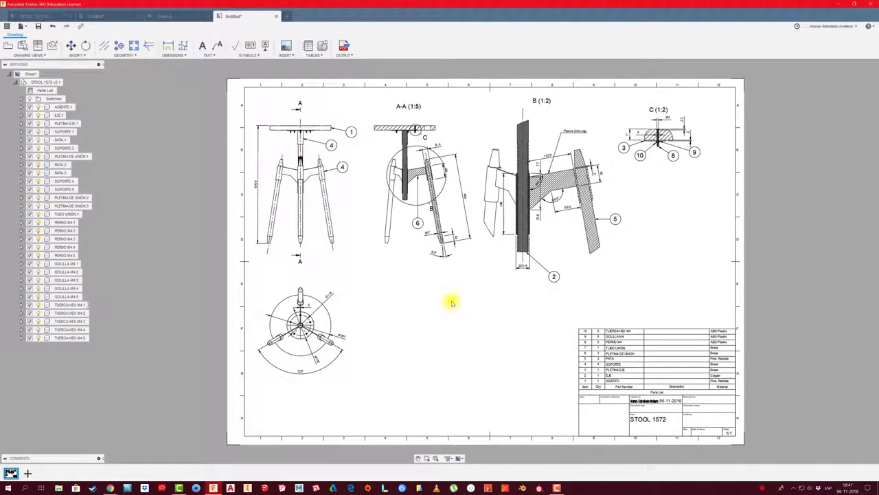
scroll(421, 127, "up", 3)
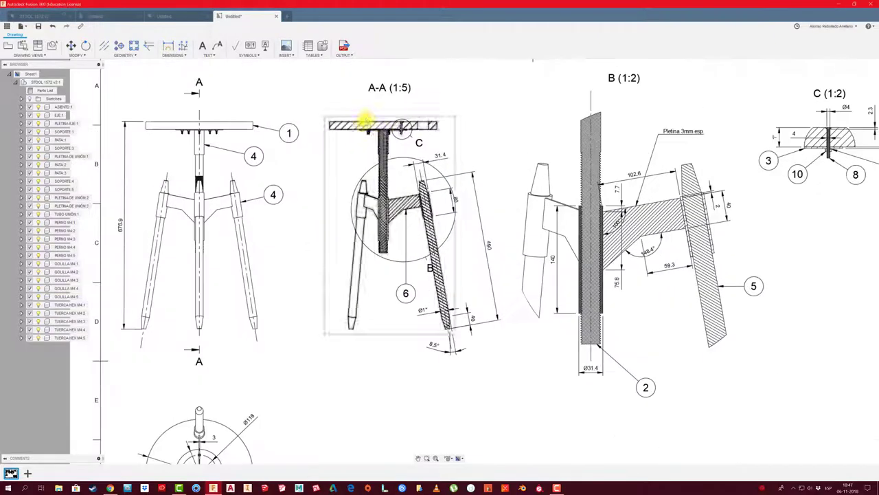
scroll(367, 118, "up", 2)
scroll(457, 136, "up", 3)
middle_click_drag(458, 136, 443, 175)
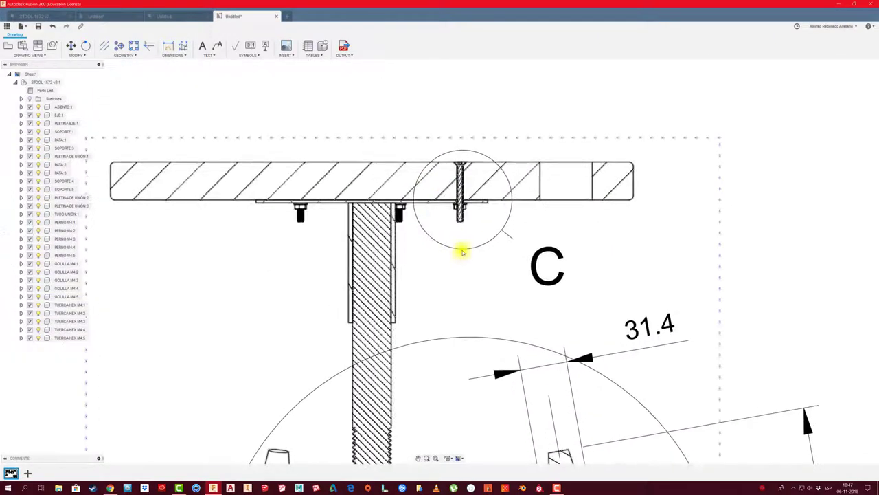
left_click(463, 199)
left_click(461, 199)
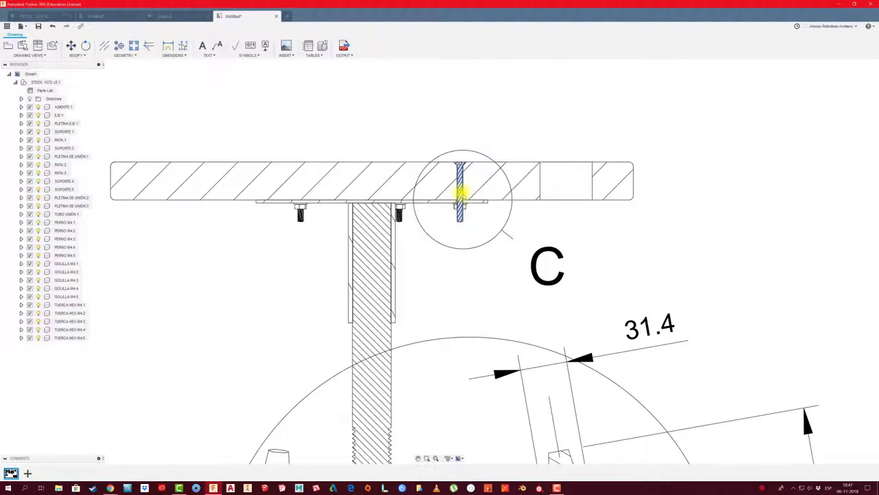
left_click(507, 173)
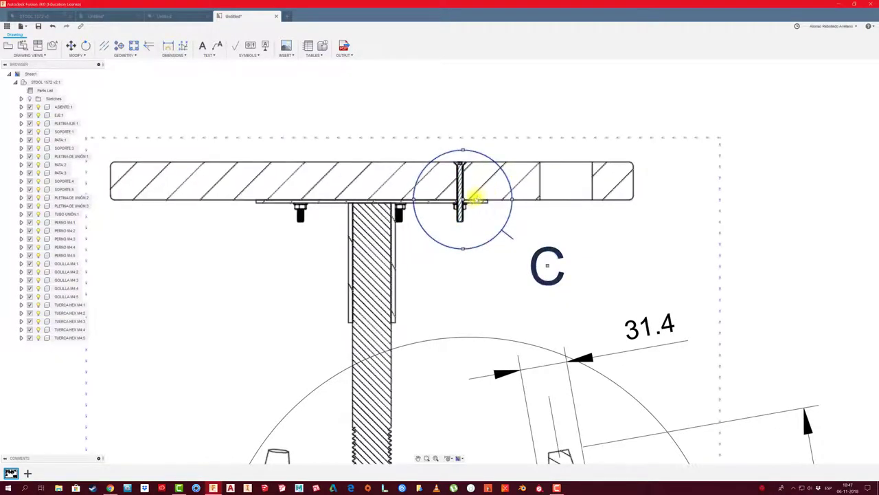
left_click(463, 199)
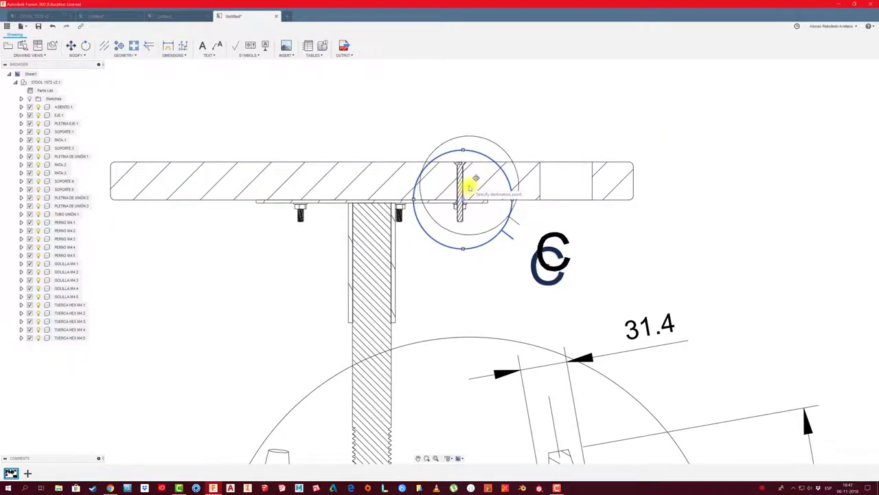
key("Escape")
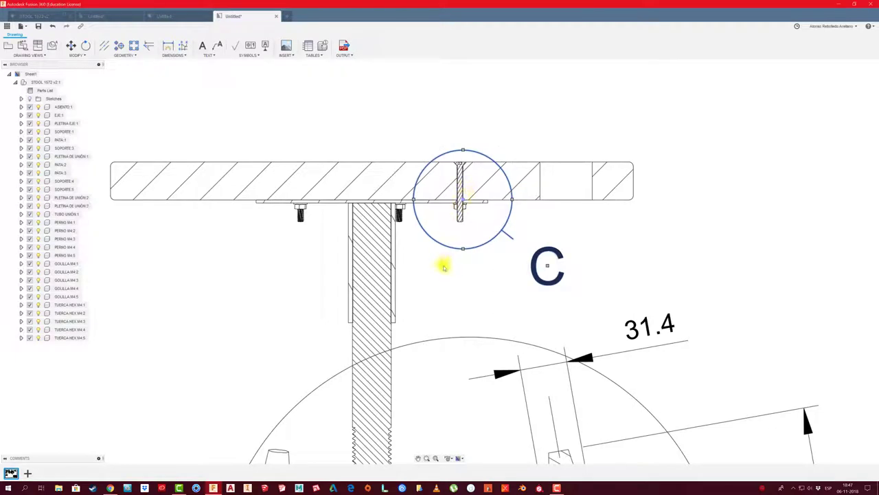
scroll(444, 266, "down", 1)
scroll(442, 261, "down", 2)
scroll(442, 261, "down", 2)
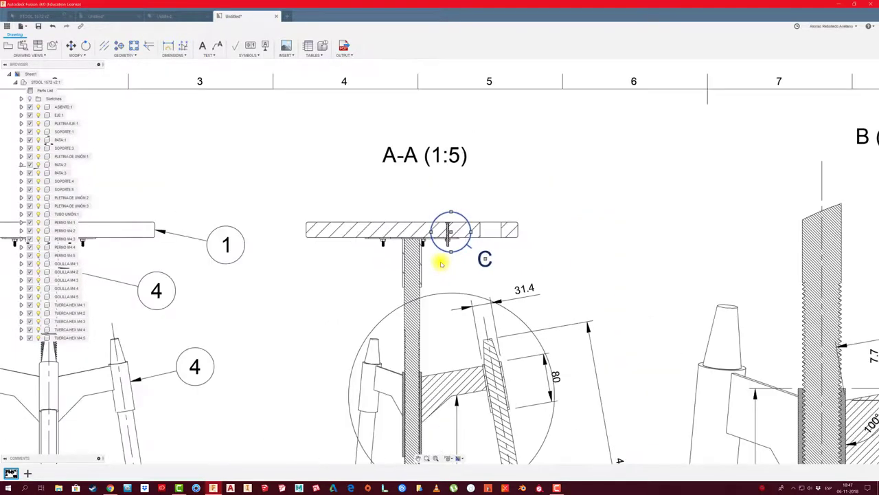
scroll(442, 260, "down", 2)
Dimension the 72° angle between two adjacent seat-plate bolt holes in the circular view
scroll(351, 283, "down", 2)
middle_click_drag(385, 240, 384, 196)
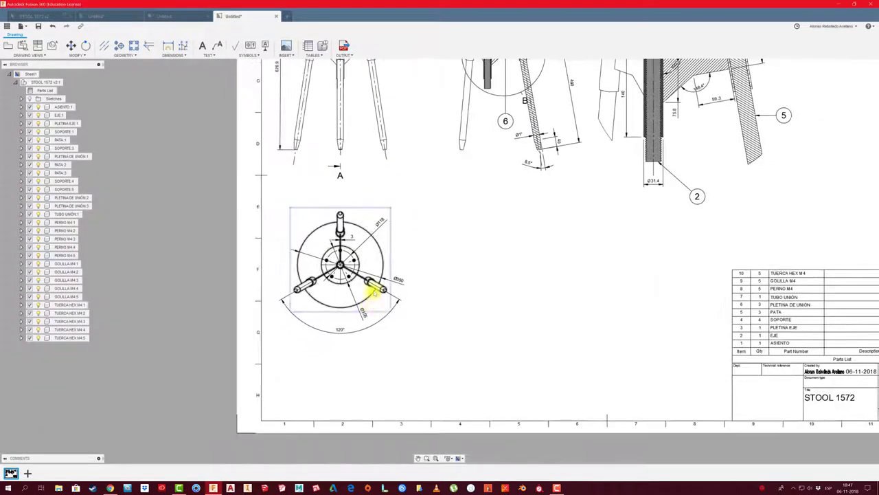
scroll(369, 289, "up", 3)
scroll(374, 294, "up", 2)
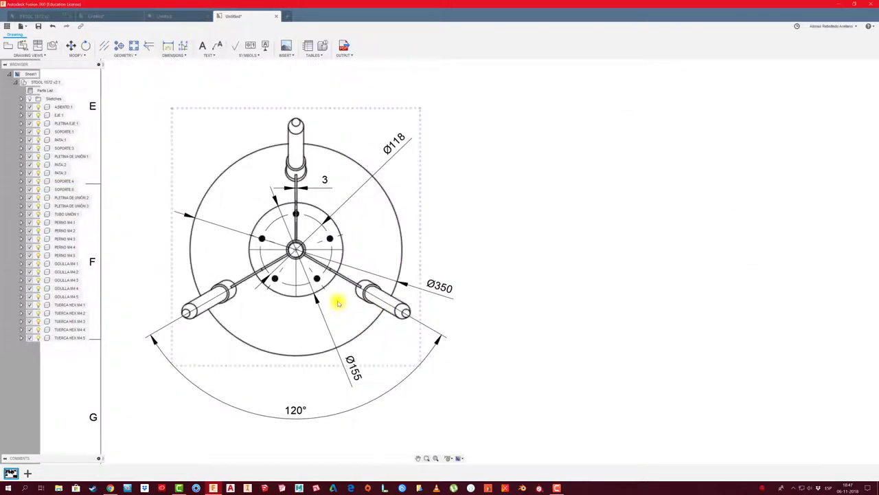
scroll(338, 303, "down", 1)
scroll(333, 296, "up", 2)
scroll(328, 289, "up", 2)
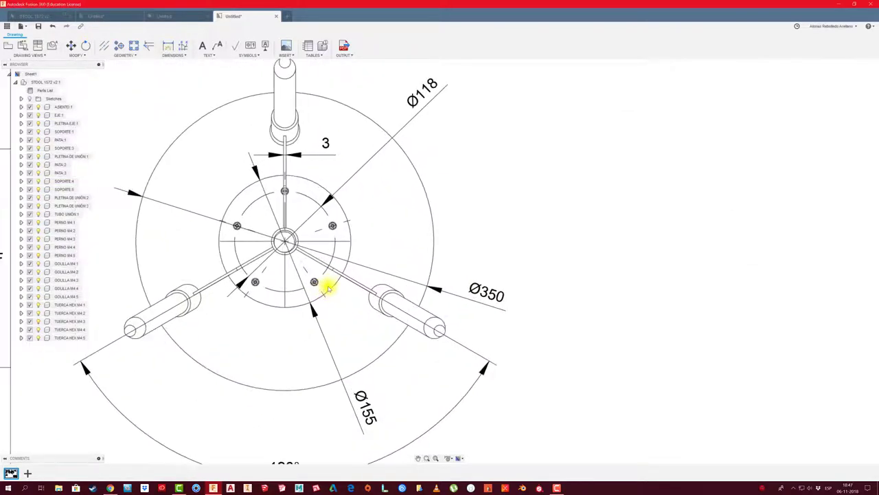
scroll(361, 271, "up", 1)
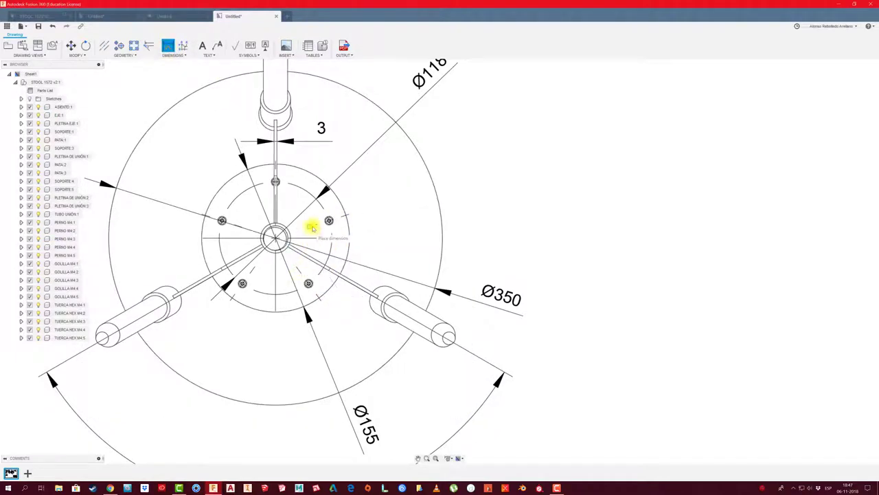
scroll(316, 226, "down", 2)
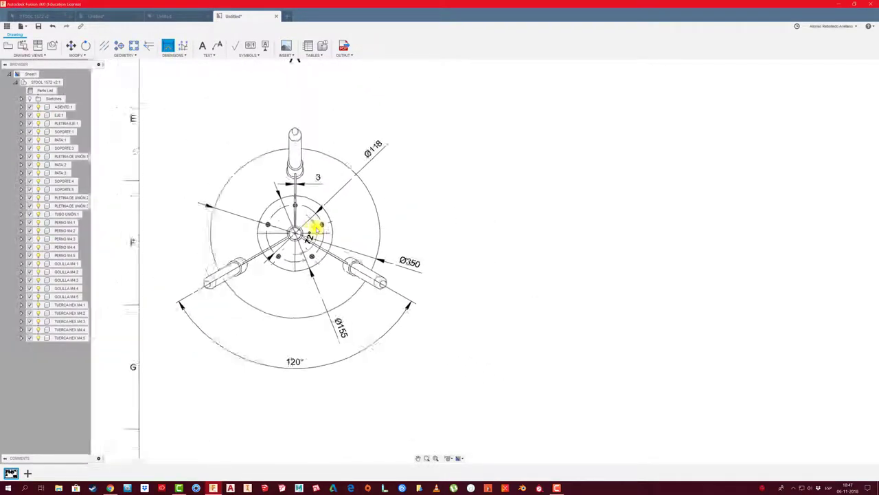
scroll(317, 229, "up", 3)
scroll(312, 220, "up", 1)
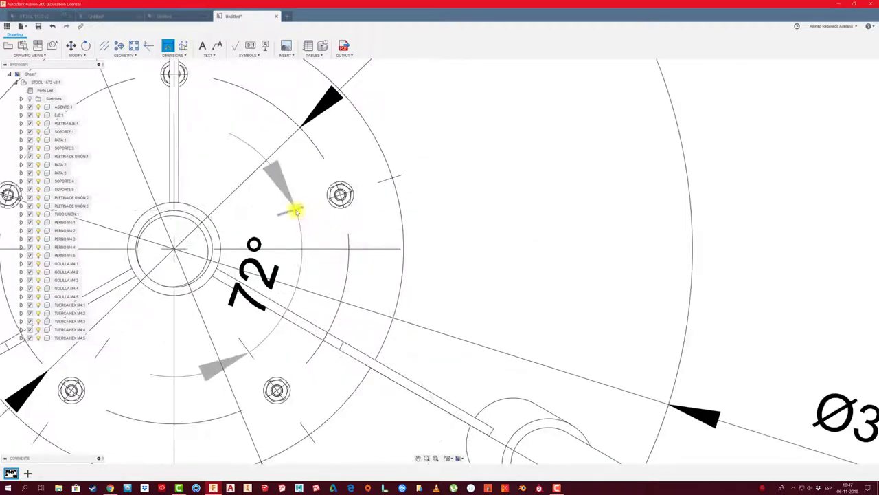
scroll(322, 231, "down", 2)
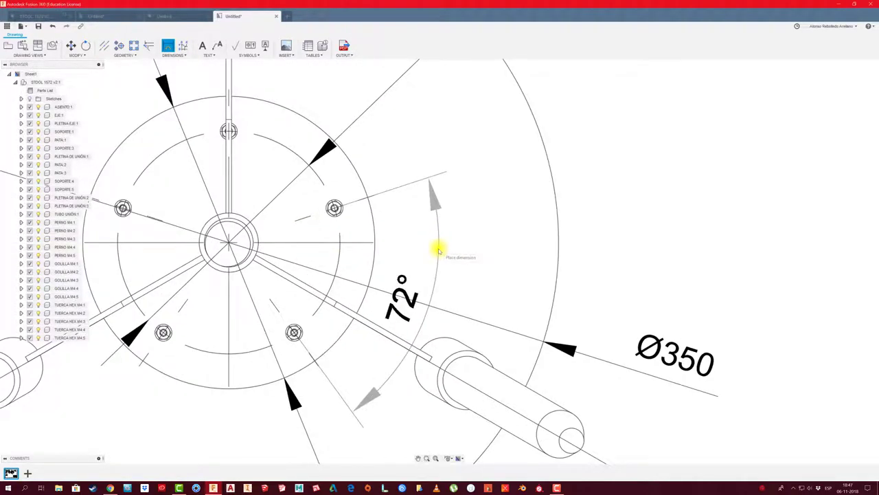
scroll(428, 279, "down", 2)
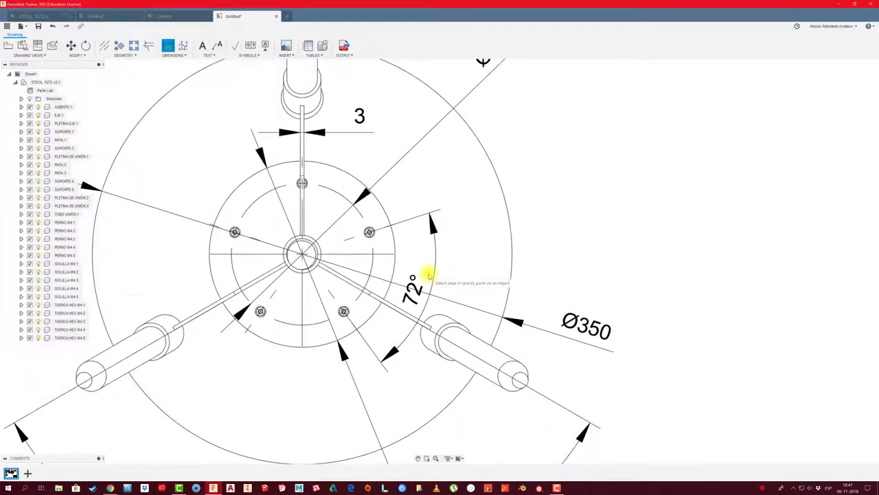
left_click(413, 284)
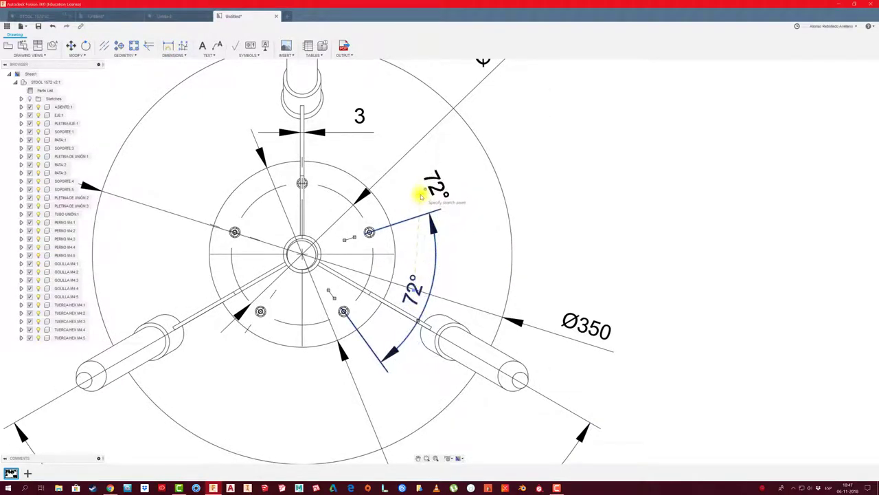
left_click(414, 196)
scroll(408, 248, "down", 2)
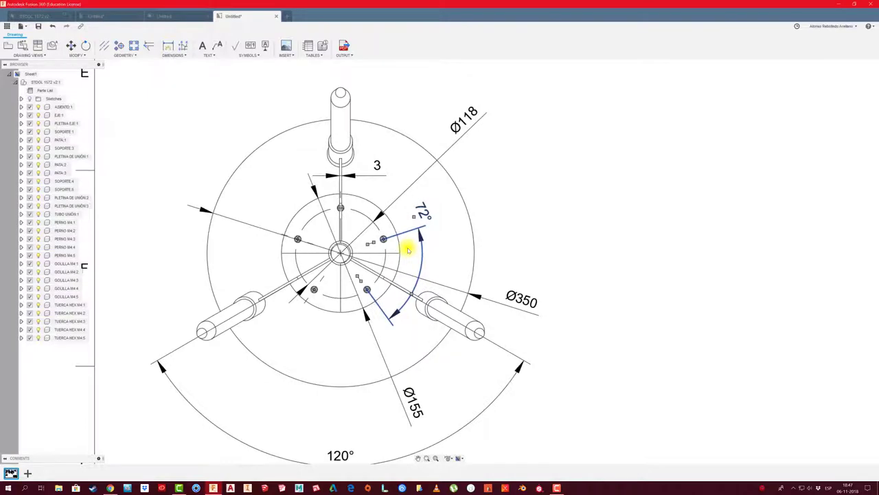
scroll(408, 248, "down", 2)
scroll(481, 255, "down", 2)
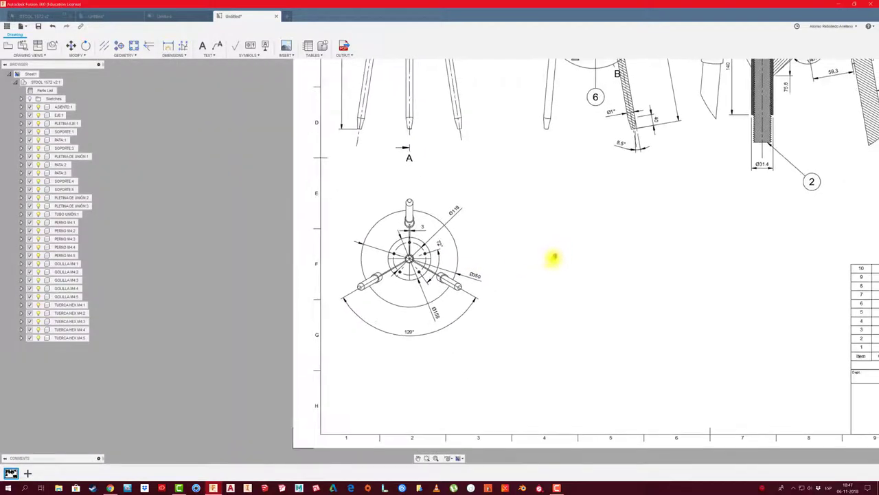
Dimension the tube in section A-A from its lower edge to the seat underside as 80
mouse_move(553, 258)
middle_mouse_down()
mouse_move(540, 277)
mouse_move(487, 291)
mouse_move(471, 355)
middle_mouse_up()
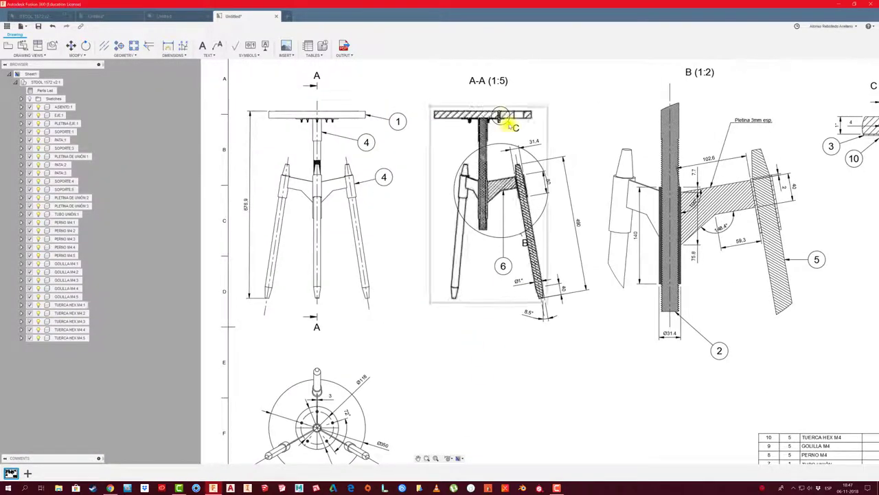
scroll(509, 122, "up", 2)
scroll(471, 112, "up", 2)
scroll(461, 128, "up", 2)
scroll(451, 179, "up", 2)
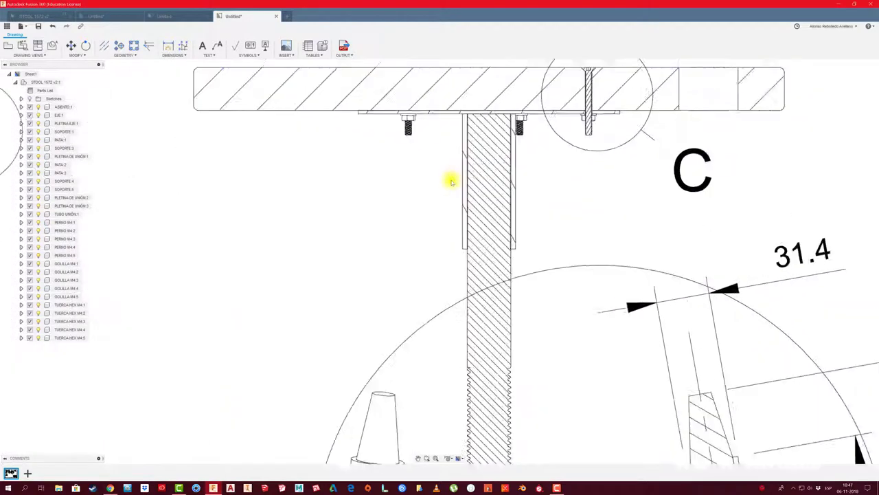
scroll(451, 181, "up", 1)
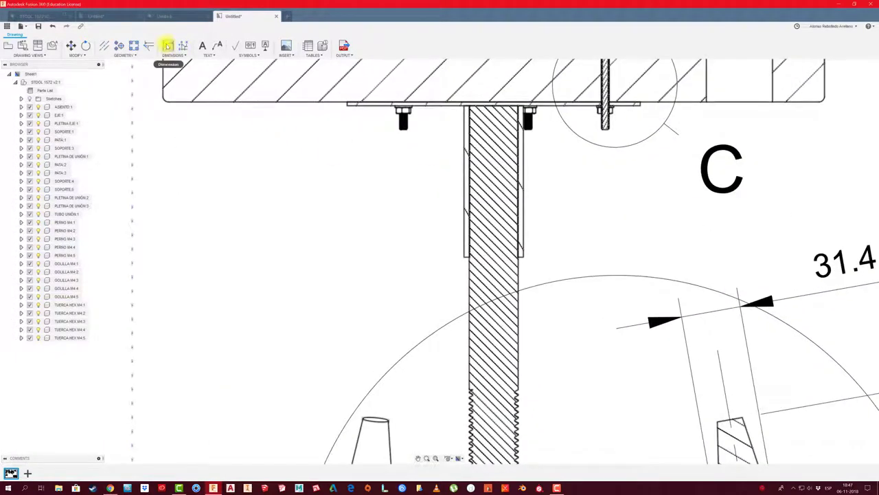
left_click(465, 256)
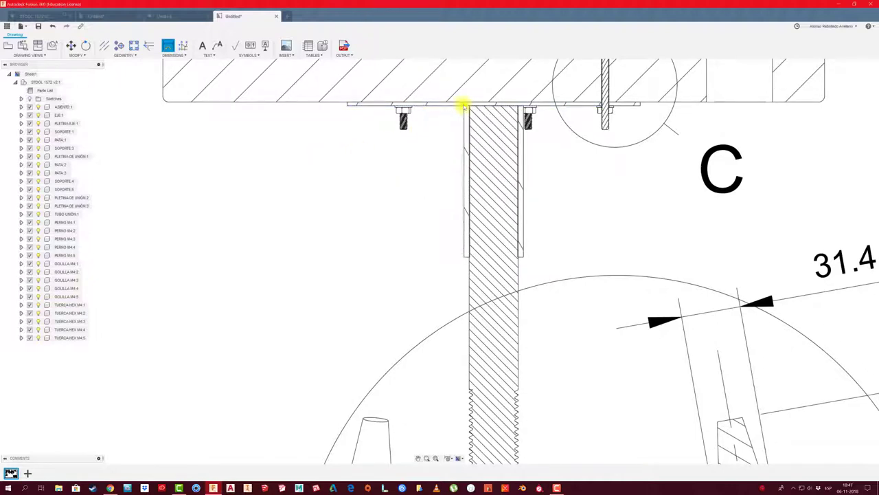
left_click(464, 105)
left_click(308, 159)
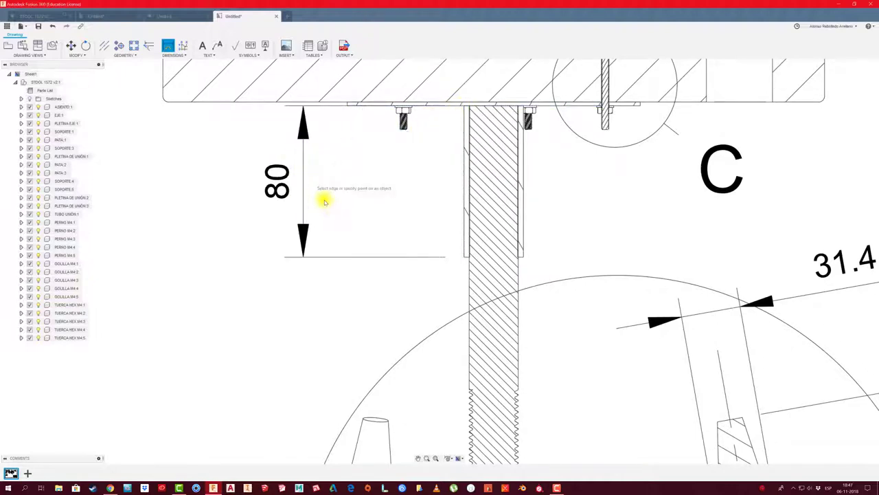
scroll(324, 200, "down", 2)
scroll(324, 200, "down", 2)
scroll(374, 186, "down", 2)
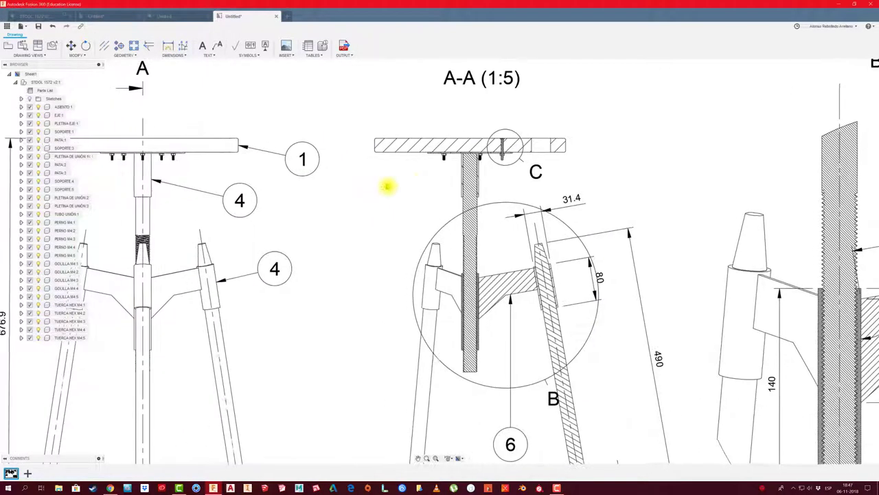
Reattach balloon 4's leader to the tube in section A-A and place the balloon beside it
middle_click_drag(343, 194, 389, 186)
left_click(240, 200)
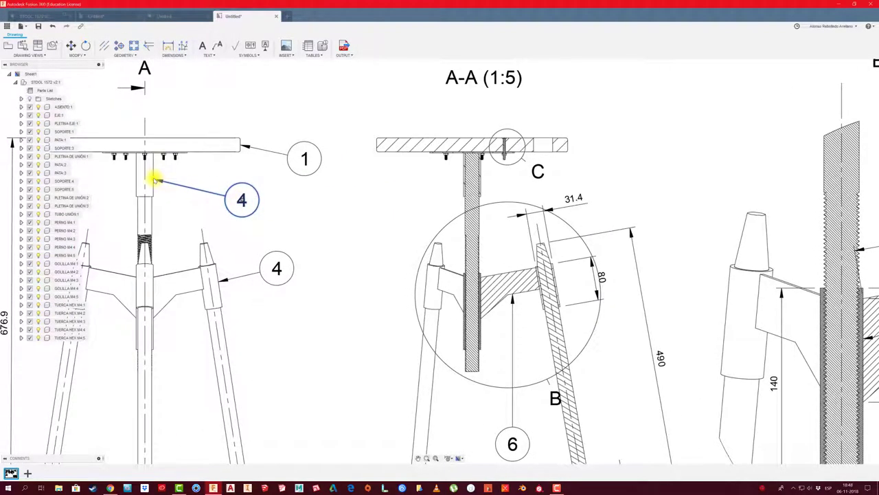
left_click(464, 179)
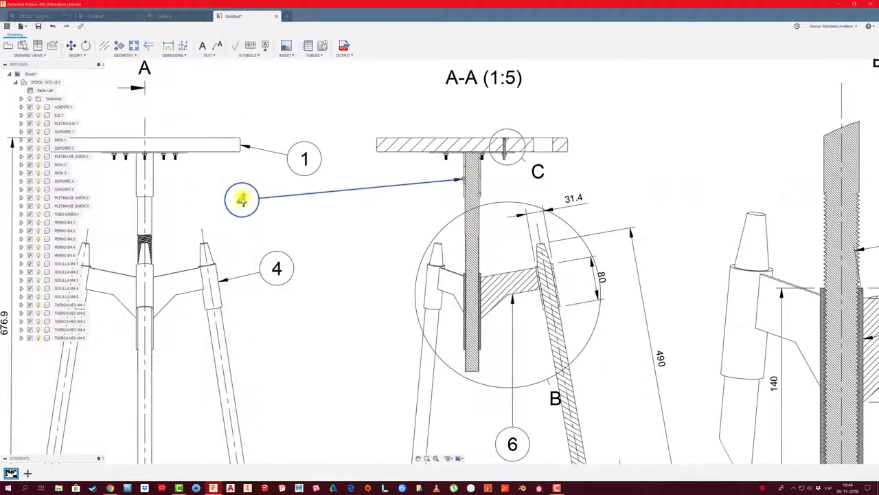
mouse_move(239, 197)
left_mouse_down()
mouse_move(402, 194)
mouse_move(391, 197)
left_mouse_up()
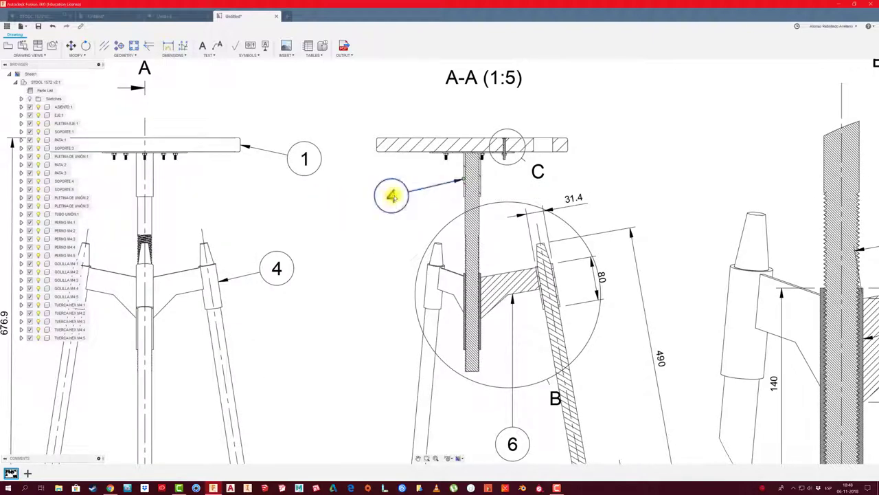
scroll(390, 196, "down", 2)
scroll(379, 177, "down", 2)
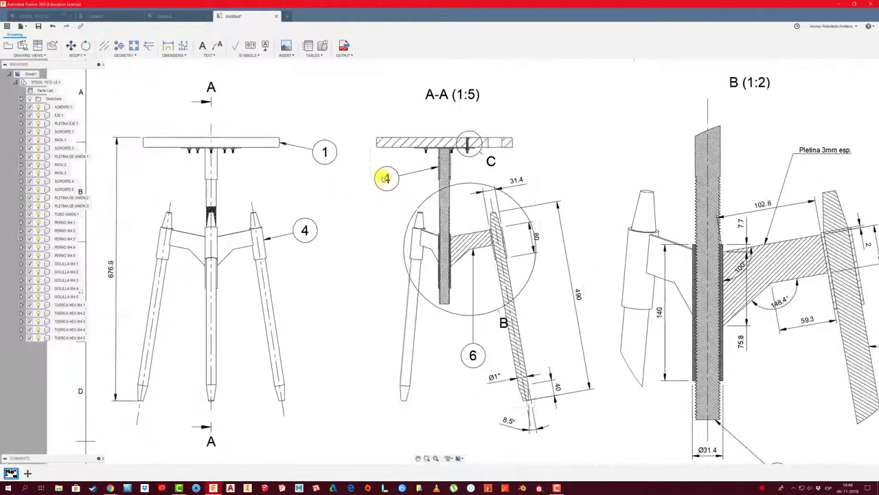
scroll(508, 197, "up", 2)
scroll(515, 206, "up", 2)
scroll(533, 219, "up", 2)
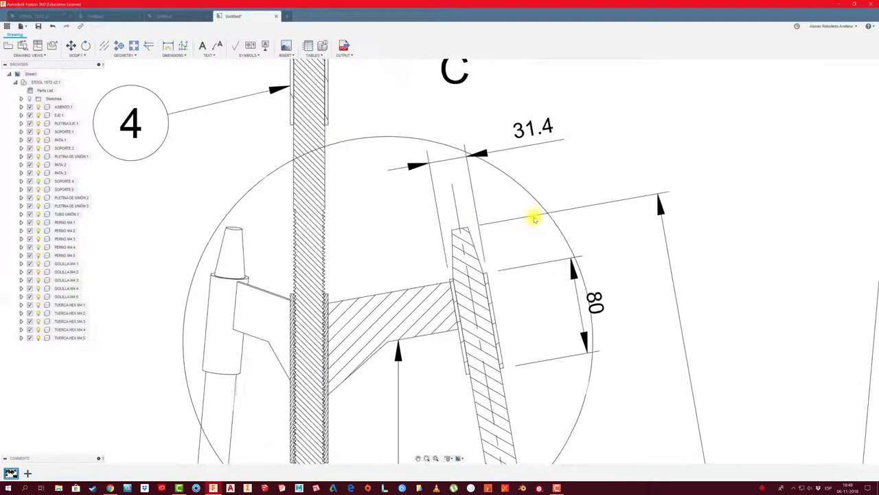
scroll(526, 219, "down", 2)
scroll(520, 226, "down", 2)
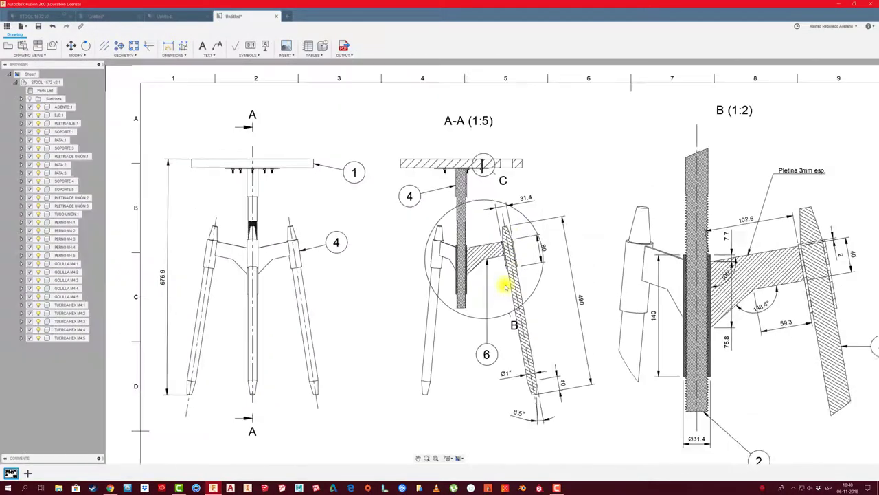
scroll(480, 272, "down", 1)
scroll(437, 286, "down", 2)
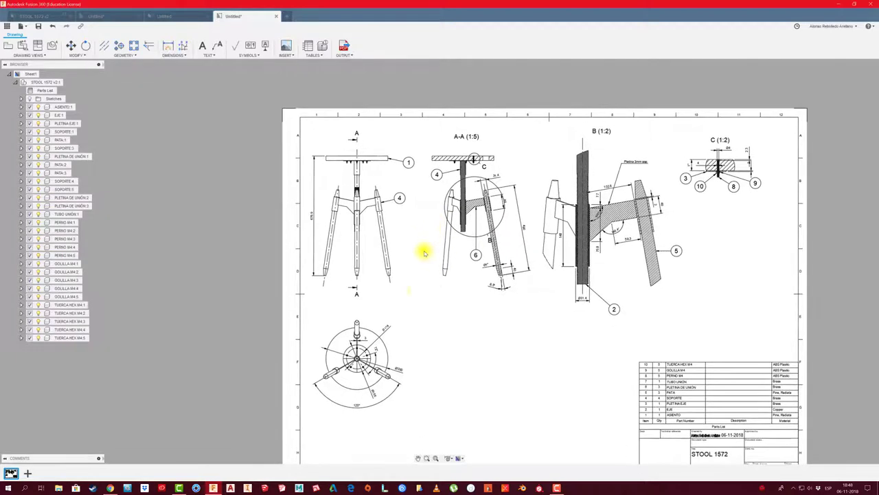
scroll(424, 250, "down", 1)
scroll(412, 271, "down", 1)
scroll(419, 288, "up", 1)
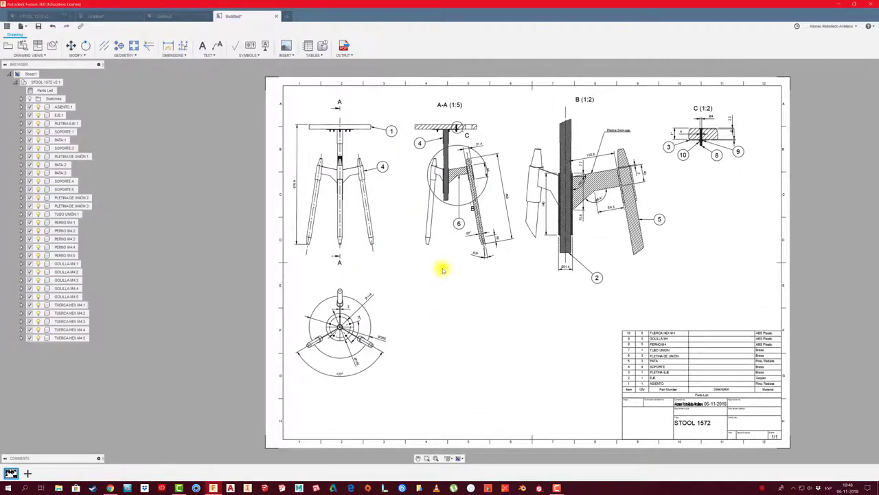
scroll(443, 269, "up", 1)
scroll(428, 288, "up", 1)
scroll(569, 235, "up", 1)
scroll(535, 268, "up", 1)
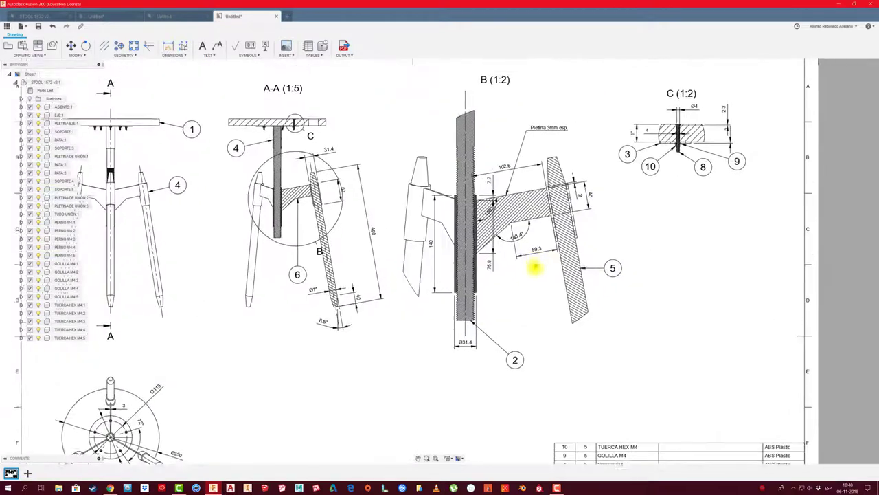
scroll(465, 245, "up", 1)
scroll(393, 216, "up", 1)
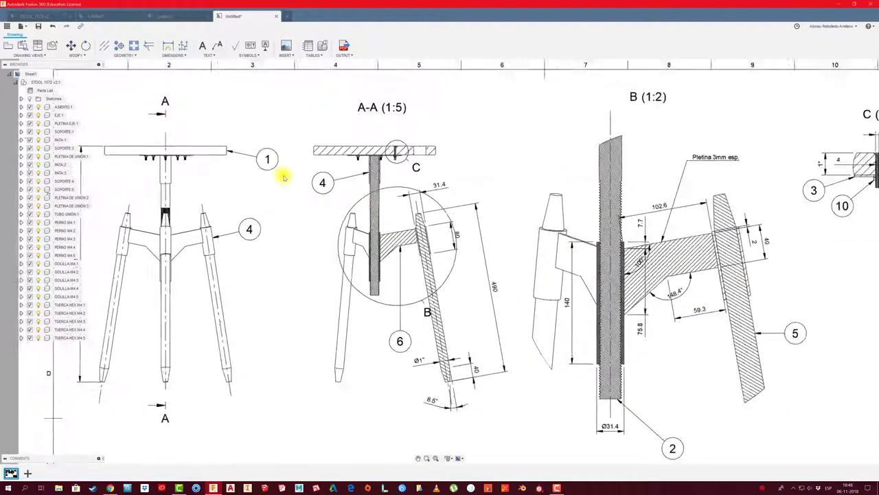
scroll(283, 178, "up", 1)
Dimension the tube's full 400 length in section A-A, placed left of the tube
left_click(168, 46)
scroll(414, 144, "up", 1)
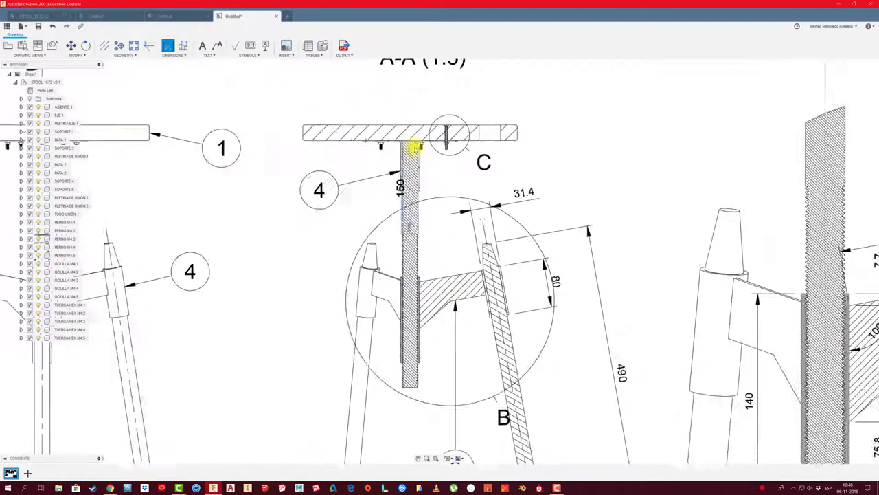
scroll(408, 138, "up", 2)
scroll(377, 134, "up", 1)
left_click(373, 135)
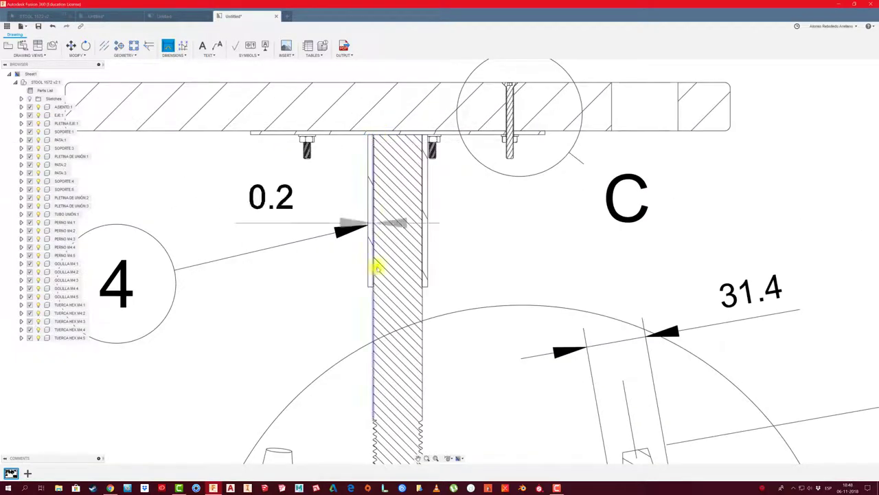
middle_click_drag(377, 221, 363, 122)
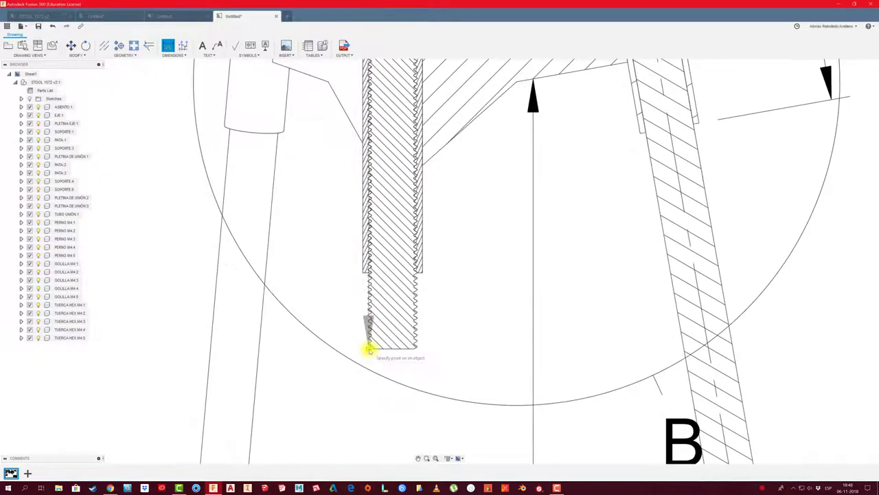
scroll(281, 308, "down", 3)
middle_click_drag(280, 327, 365, 383)
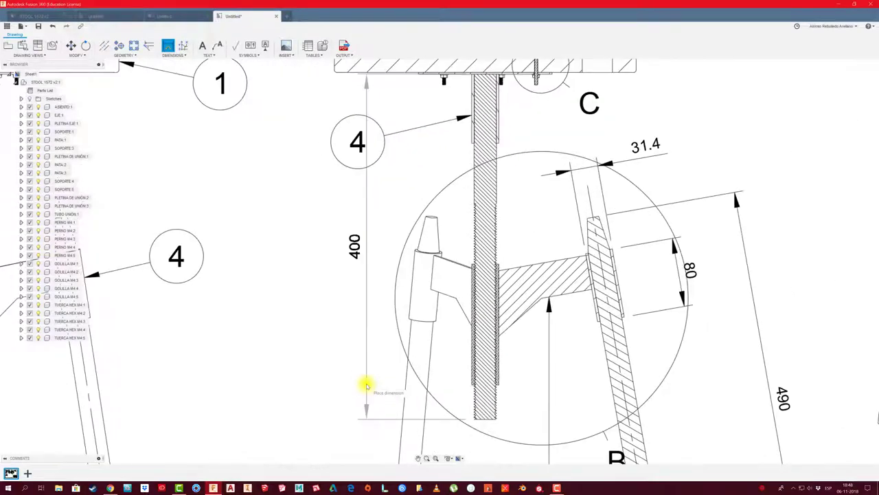
scroll(346, 377, "down", 1)
left_click(337, 364)
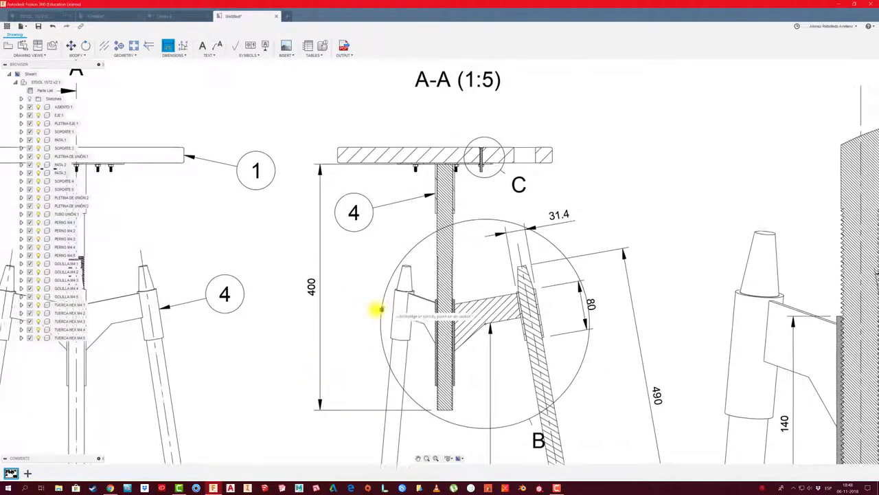
Add a 150 dimension from the tube top to where the thread starts
scroll(447, 172, "up", 1)
scroll(410, 157, "up", 2)
scroll(417, 165, "up", 2)
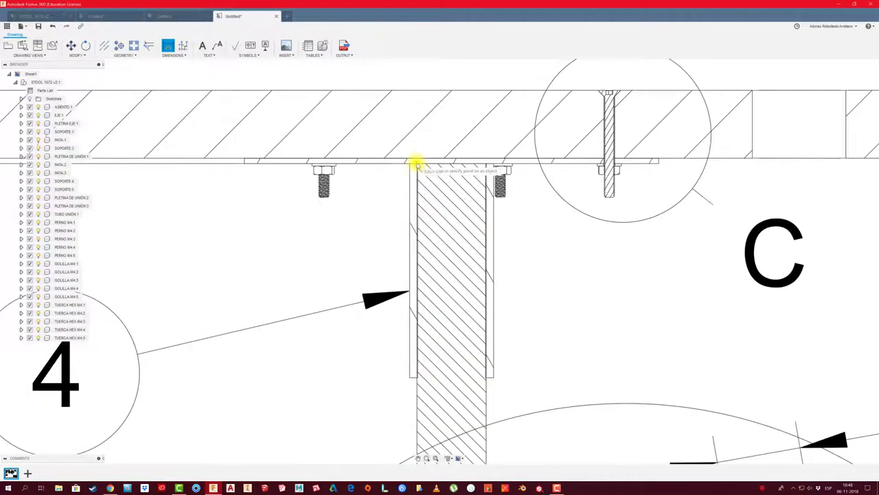
middle_click_drag(404, 282, 398, 201)
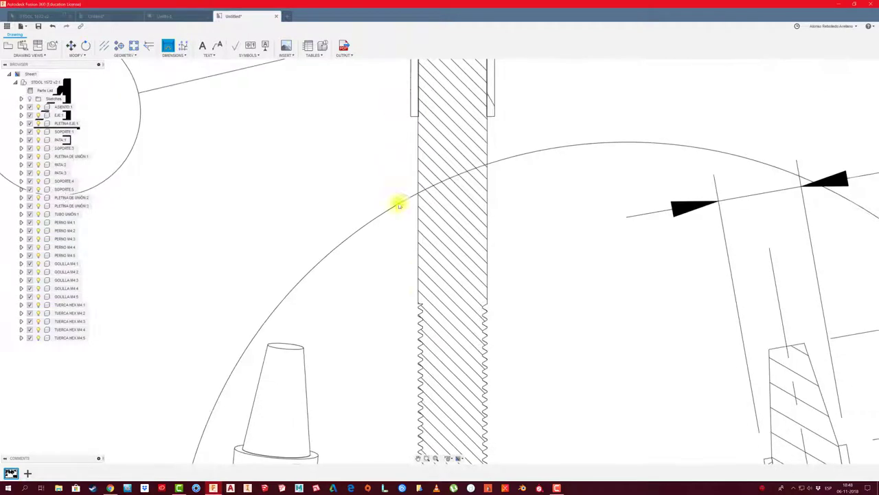
left_click(411, 303)
scroll(409, 295, "down", 2)
left_click(303, 293)
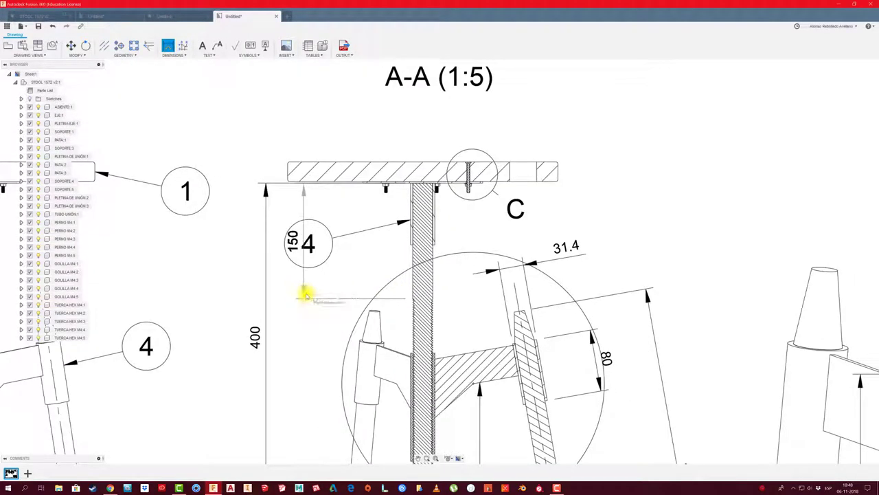
key("Escape")
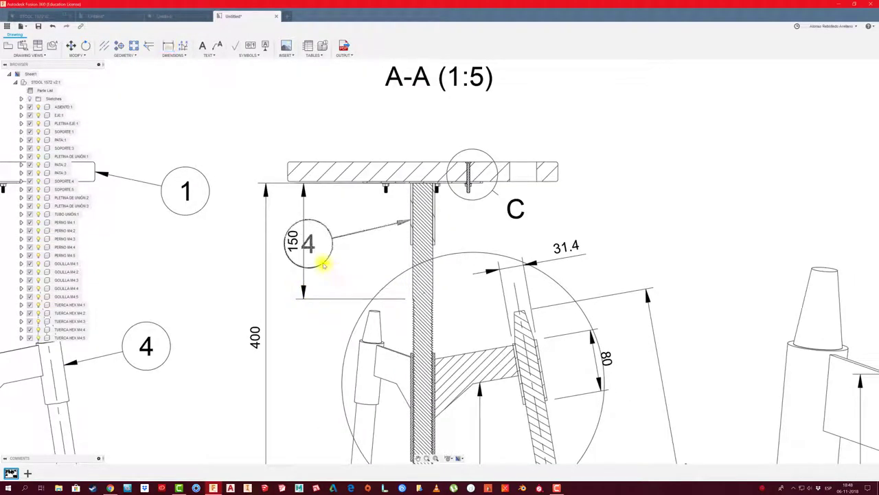
Drag balloon 4 clear of the 150 dimension
left_click_drag(308, 243, 338, 270)
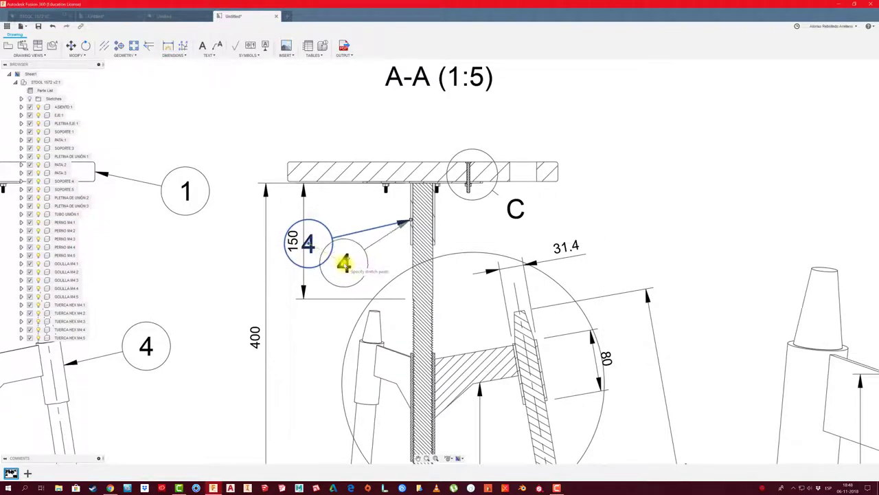
scroll(339, 271, "down", 2)
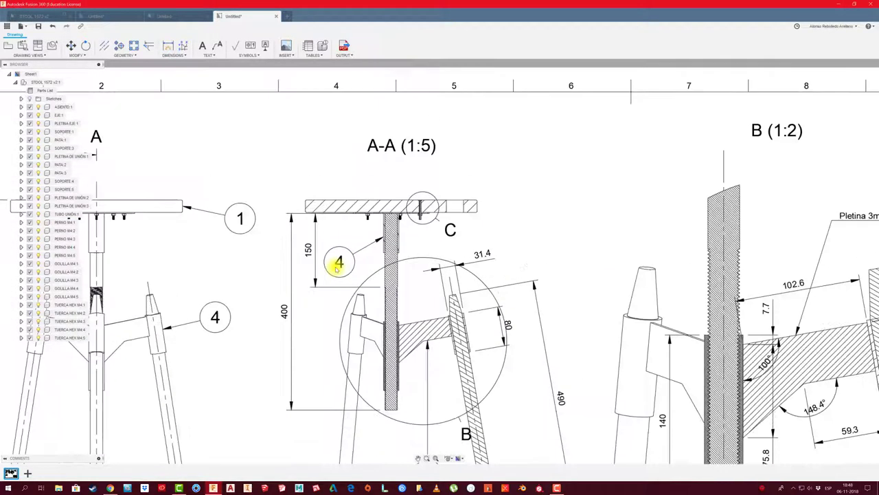
scroll(349, 290, "down", 2)
scroll(374, 343, "down", 1)
mouse_move(375, 343)
middle_mouse_down()
mouse_move(406, 245)
mouse_move(384, 316)
mouse_move(443, 308)
middle_mouse_up()
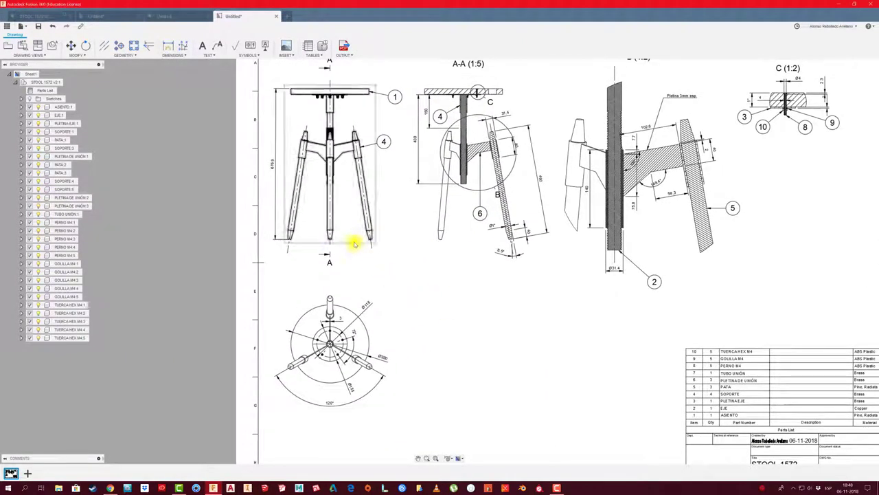
Project a new seat top view from the front view
left_click(346, 242)
left_click(37, 46)
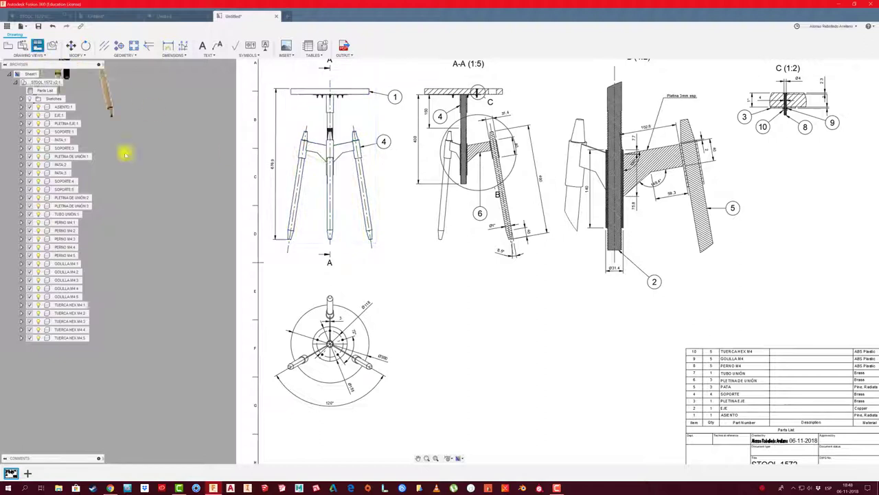
middle_click_drag(388, 302, 414, 205)
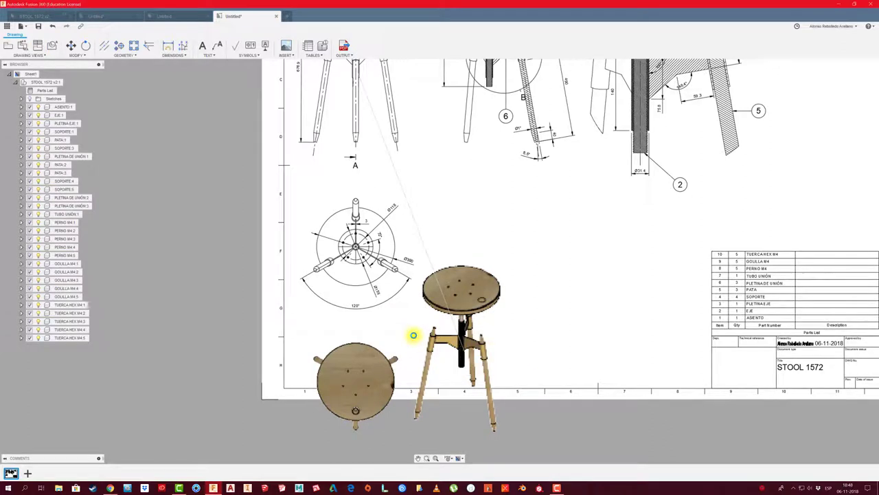
key("Return")
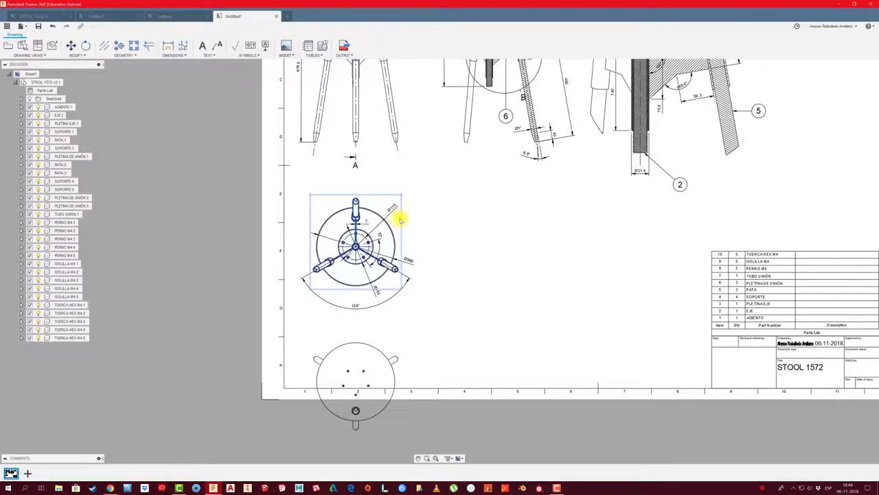
Nudge the dimensioned plan view up and raise the seat top view on the sheet
left_click(357, 242)
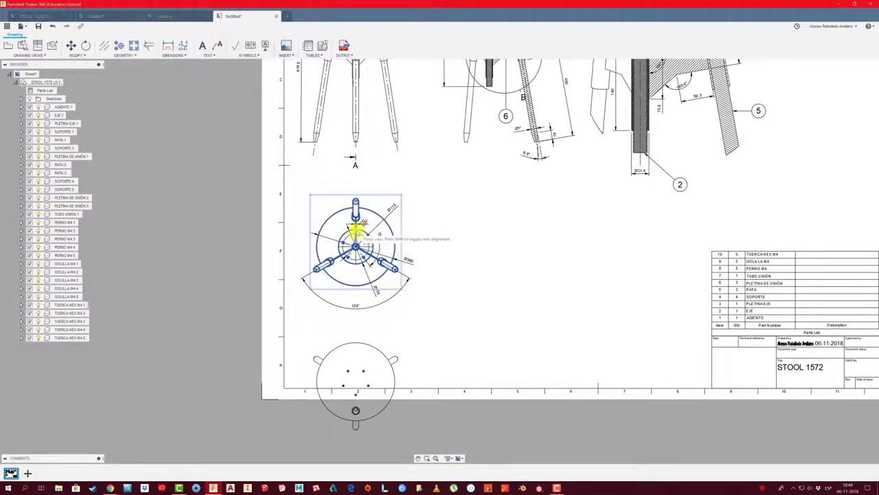
left_click_drag(356, 234, 355, 222)
left_click(363, 369)
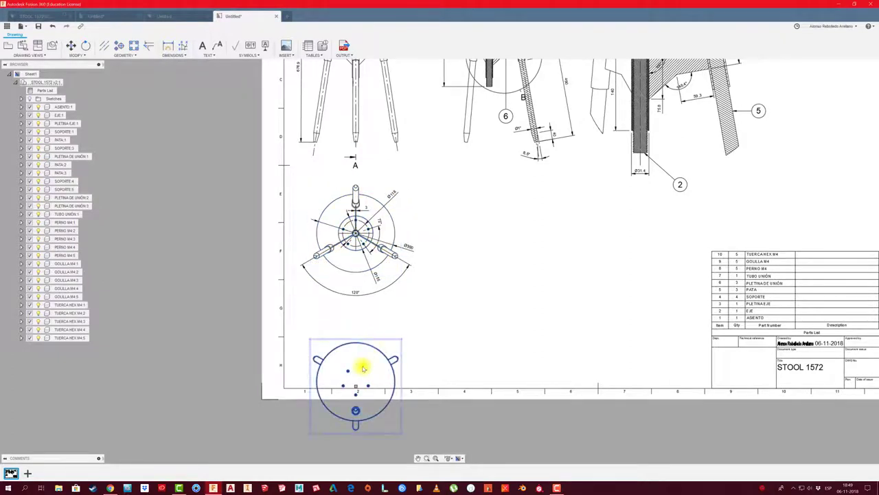
left_click_drag(357, 387, 353, 340)
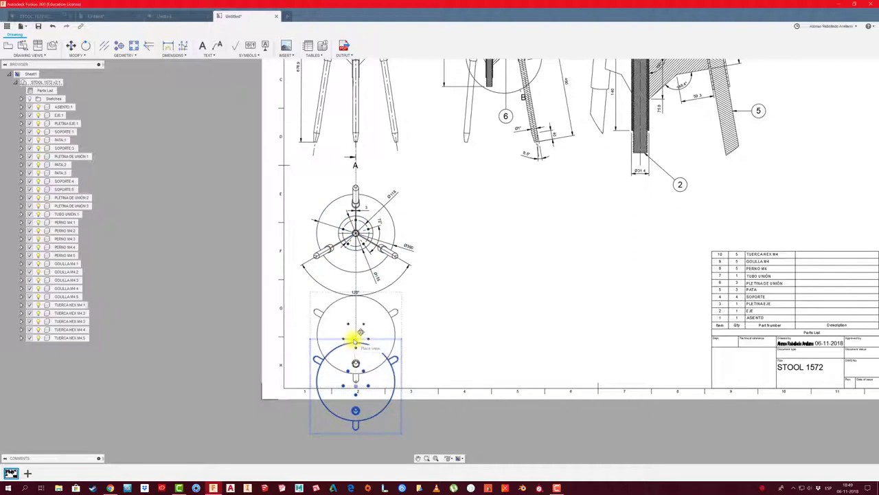
left_click_drag(352, 339, 355, 338)
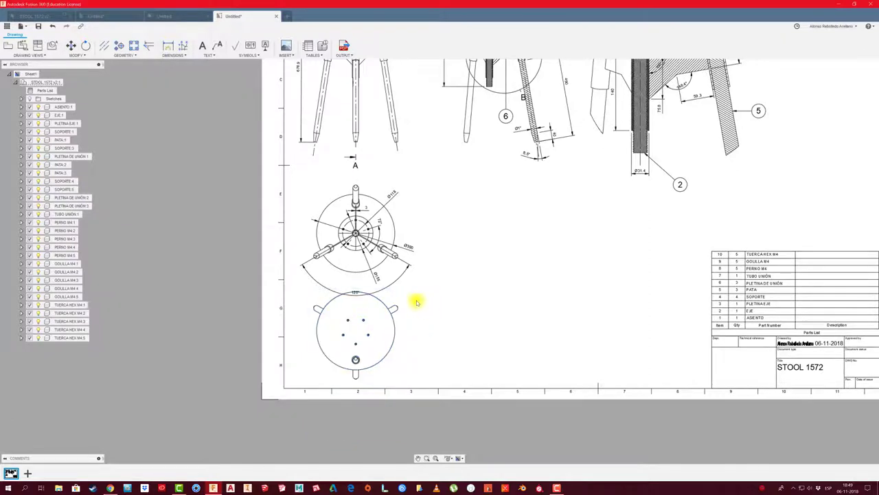
scroll(387, 294, "up", 2)
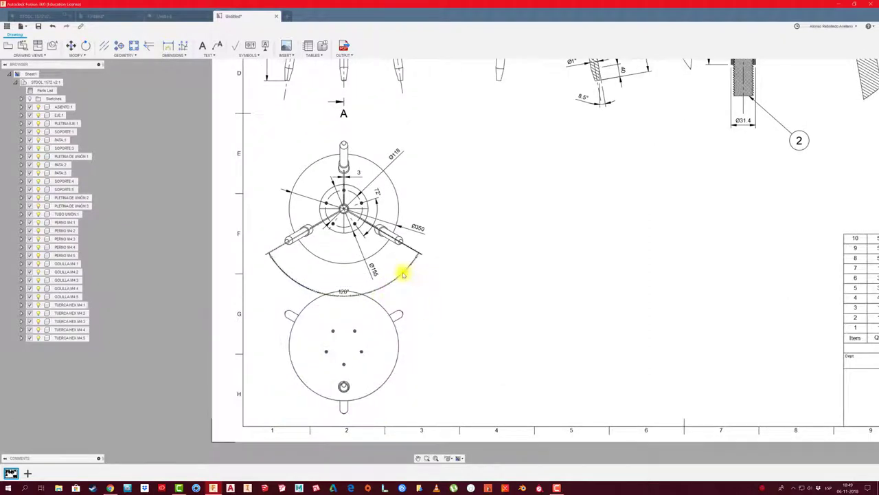
scroll(421, 275, "down", 2)
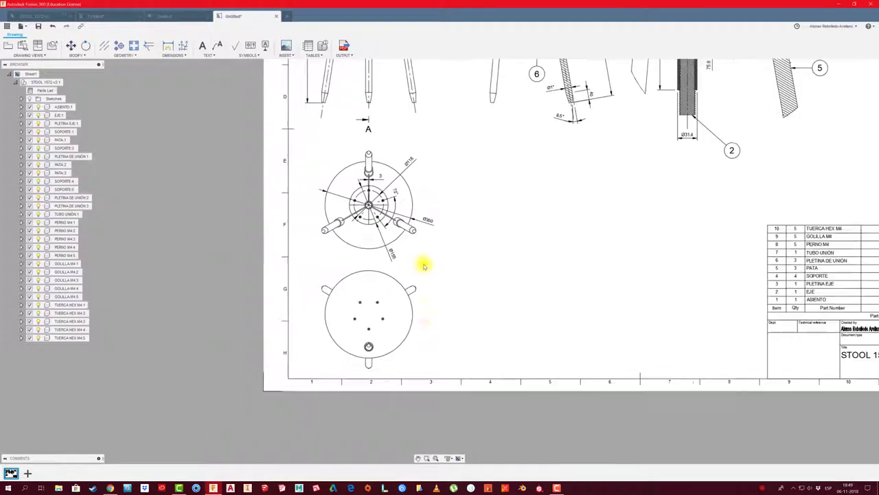
Stack the seat top view under view A with the dimensioned plan view below it
left_click(426, 275)
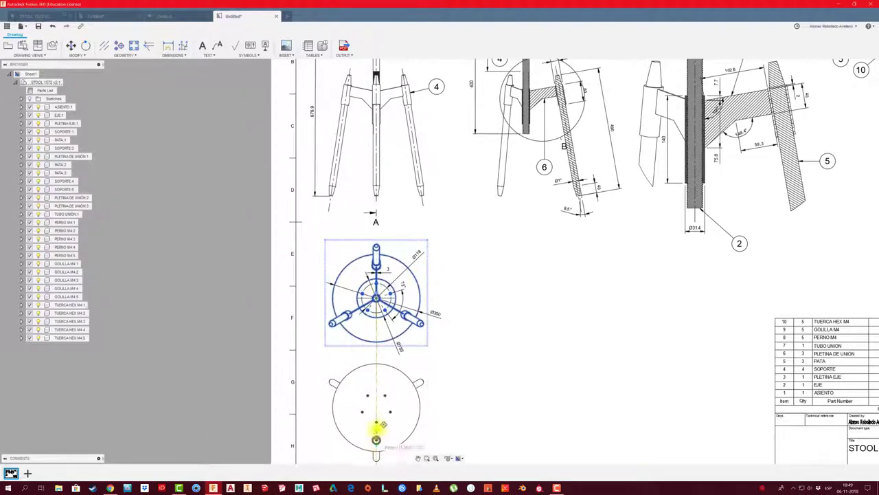
middle_click_drag(379, 408, 372, 314)
left_click(375, 334)
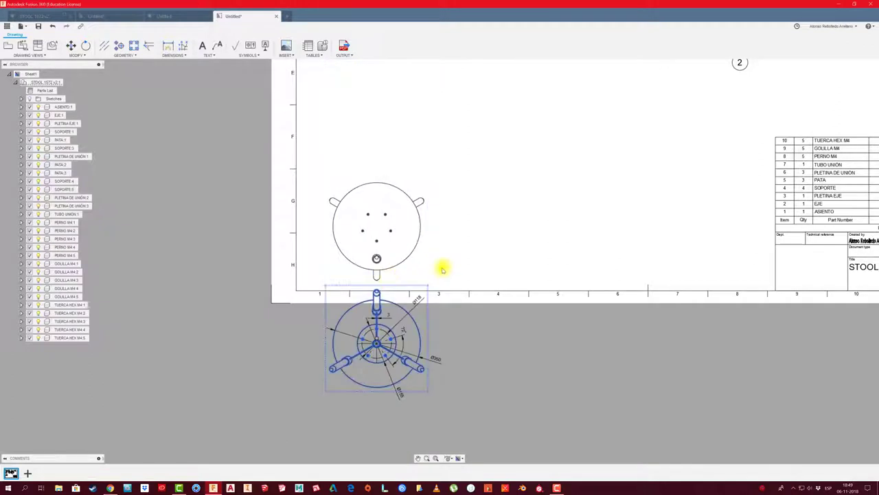
left_click(378, 206)
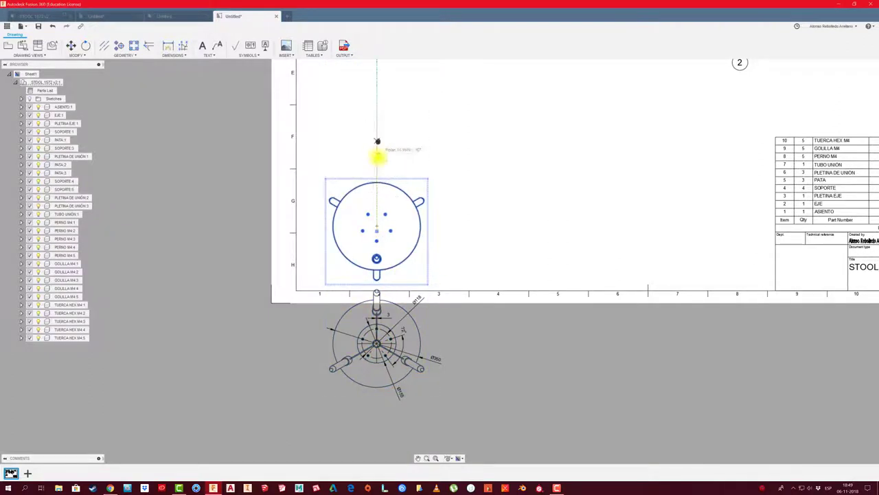
mouse_move(378, 147)
middle_mouse_down()
mouse_move(383, 265)
mouse_move(428, 184)
middle_mouse_up()
left_click(382, 260)
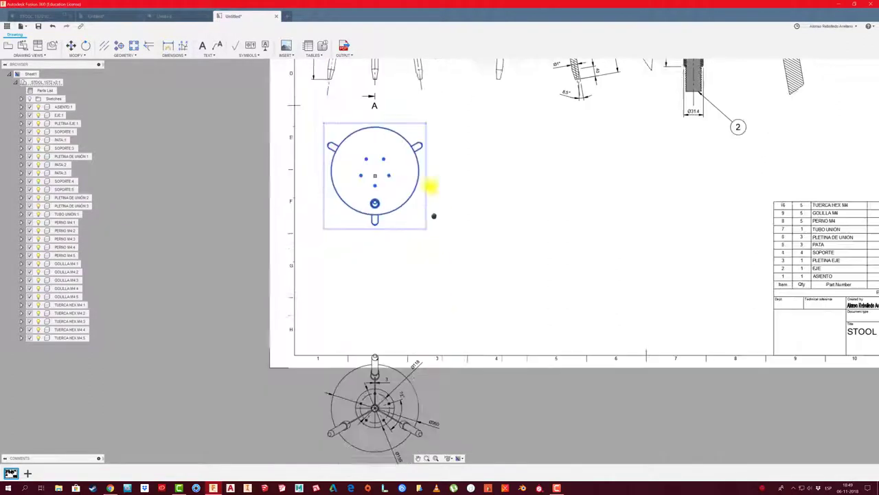
middle_click_drag(394, 361, 394, 324)
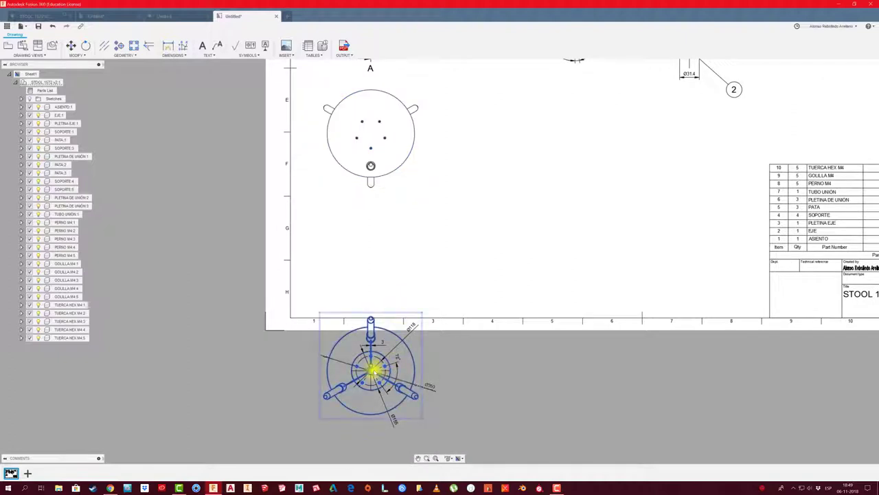
left_click(371, 367)
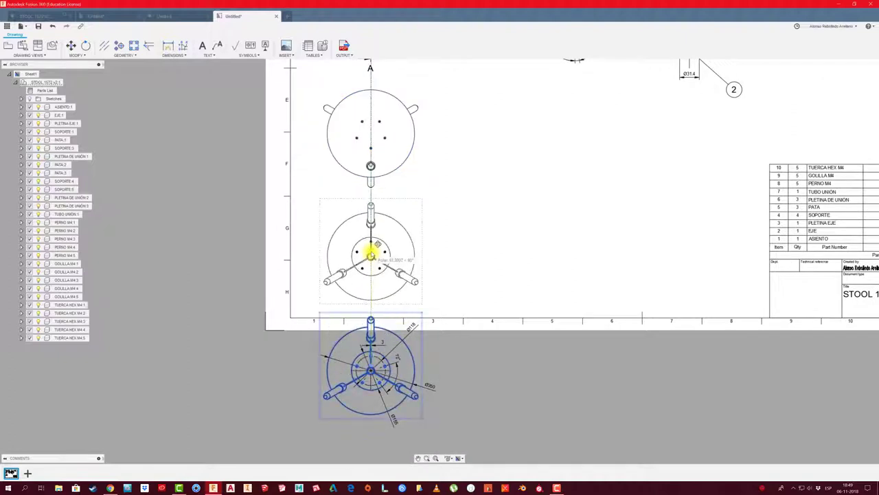
left_click(371, 255)
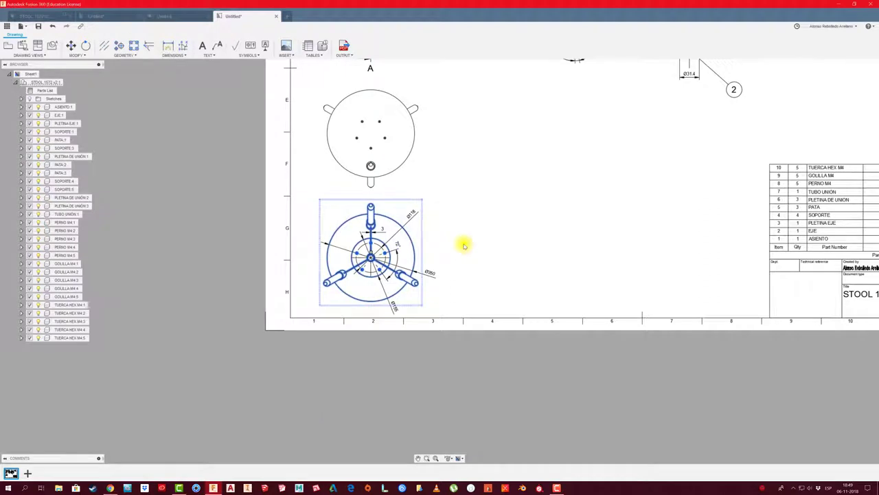
scroll(471, 235, "up", 1)
scroll(473, 239, "up", 2)
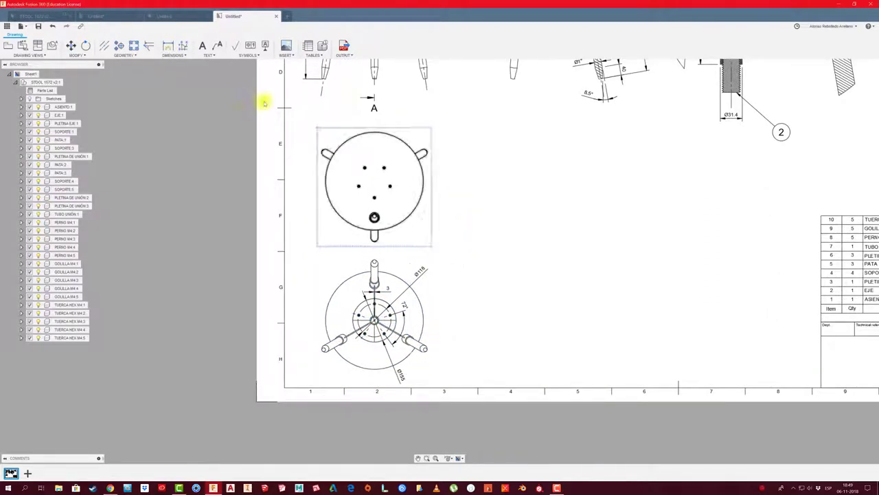
Dimension the seat view's outer diameter as Ø350
left_click(416, 200)
left_click(398, 190)
scroll(371, 146, "up", 2)
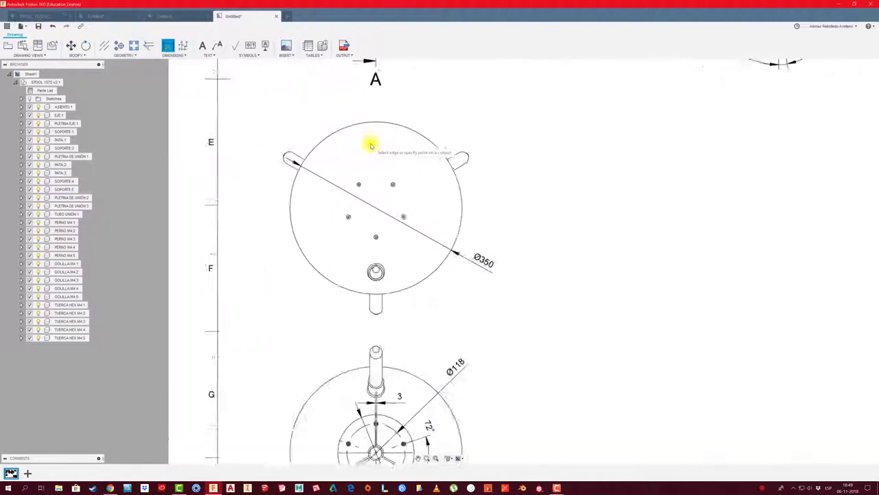
scroll(371, 145, "up", 2)
Add a centre-mark pattern across the bolt holes
left_click(134, 46)
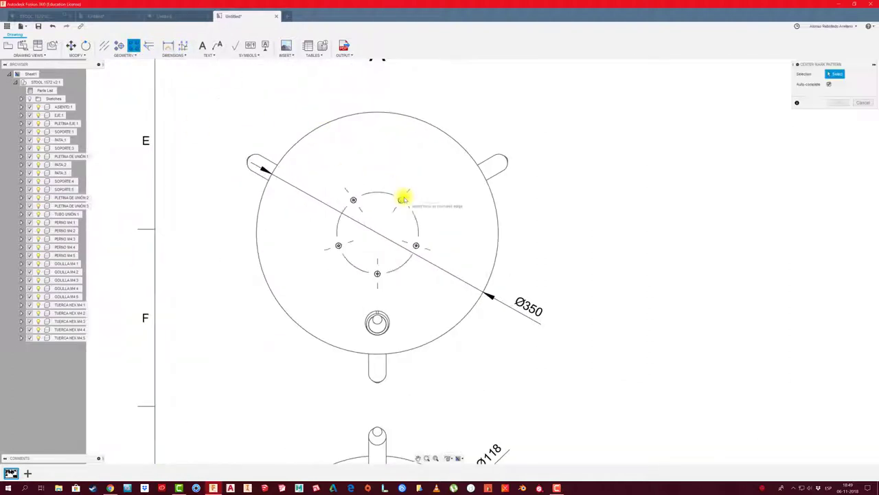
left_click(402, 199)
left_click(828, 107)
left_click(835, 122)
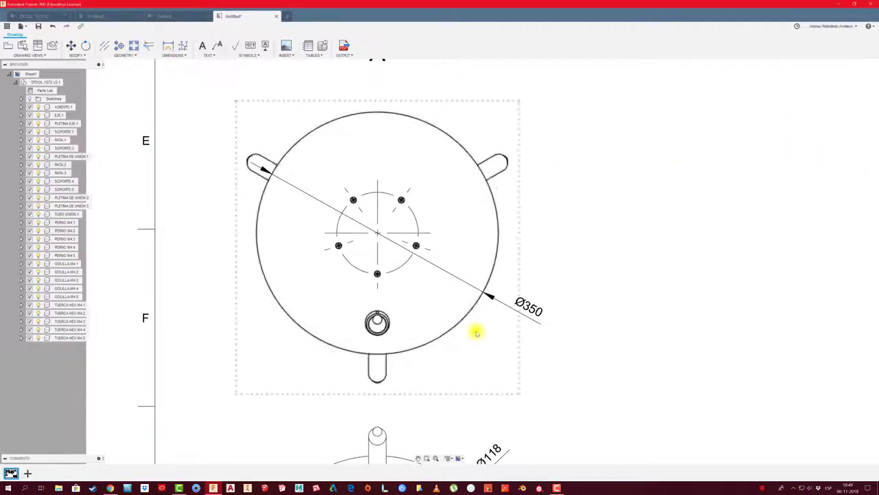
scroll(476, 333, "up", 2)
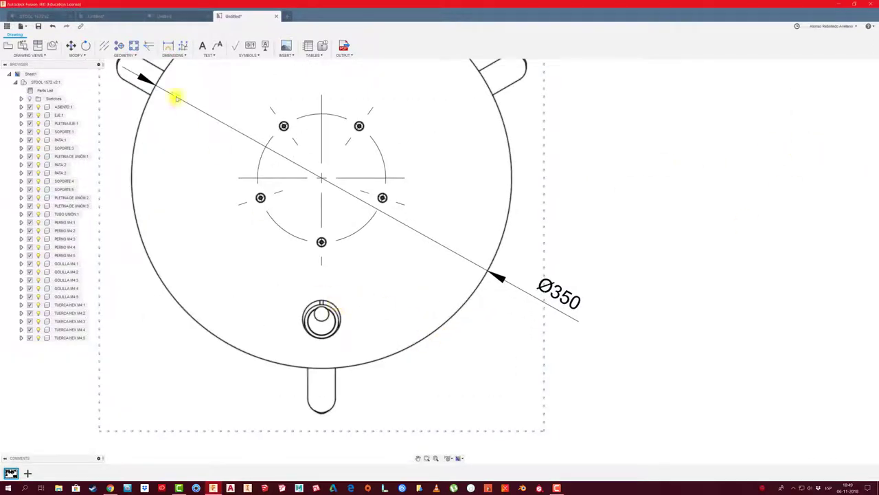
Give the small hole a Ø35 diameter and centre mark, then begin a dimension from the view centre
left_click(167, 47)
left_click(334, 308)
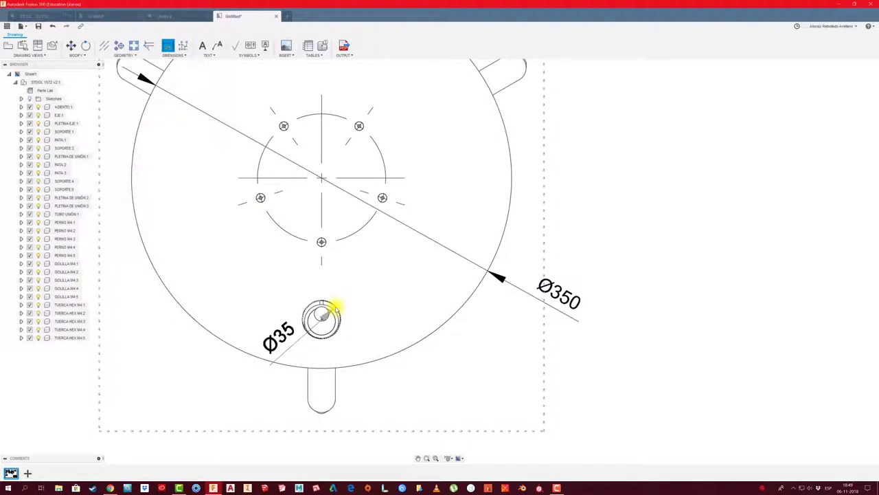
left_click(245, 386)
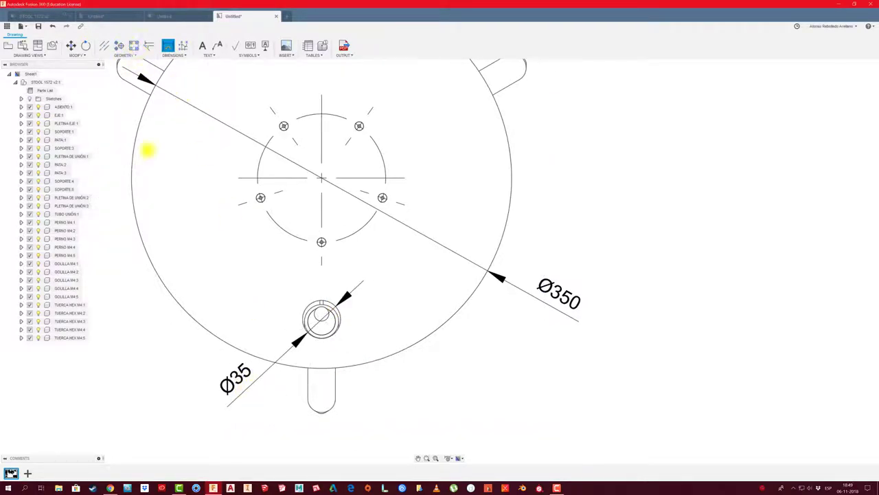
left_click(118, 45)
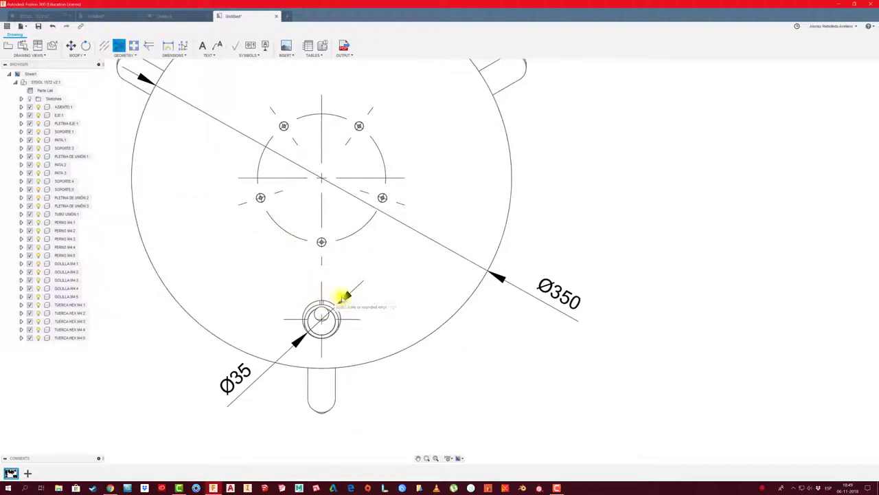
middle_click_drag(355, 300, 369, 308)
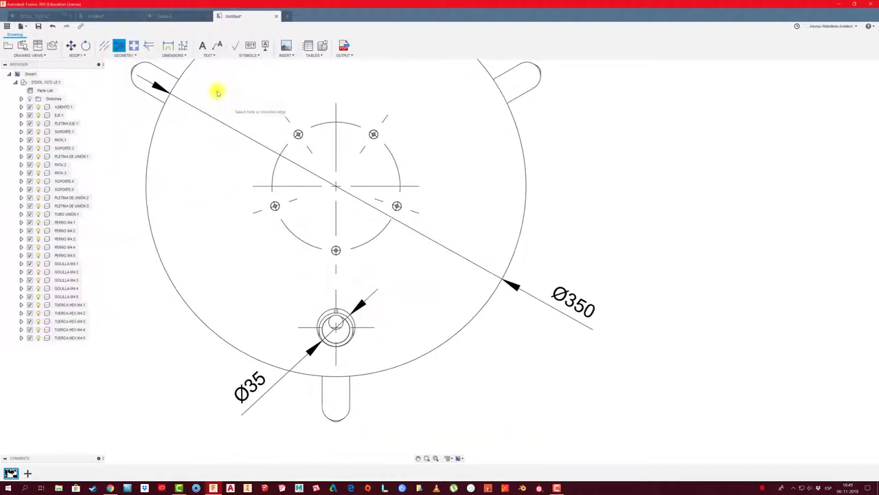
left_click(168, 47)
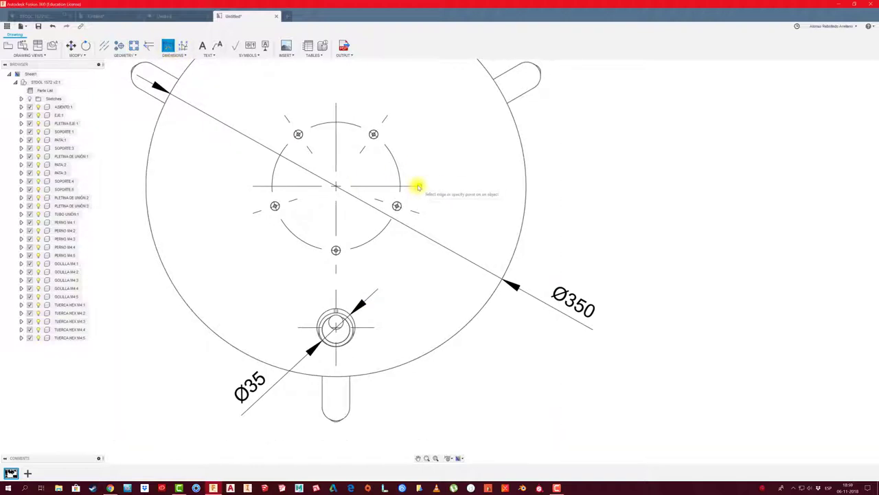
left_click(418, 186)
Complete the vertical 130 dimension from the centre to the small hole, placed at left
left_click(373, 328)
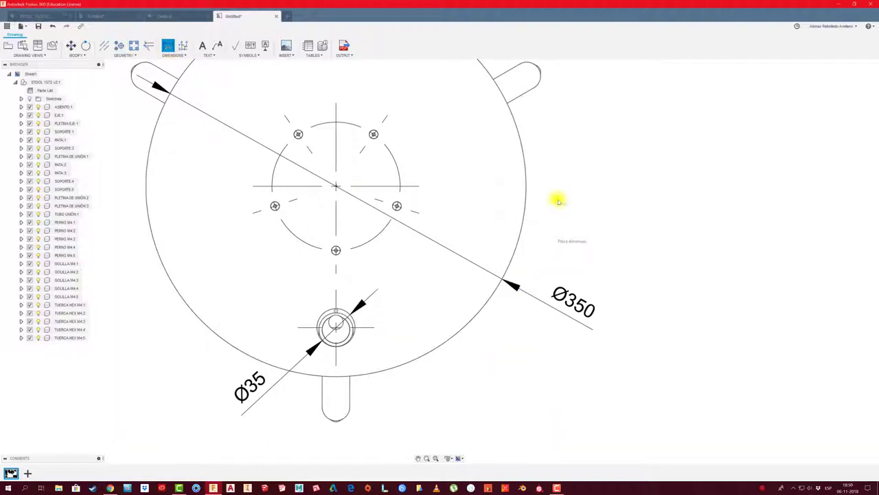
left_click(114, 339)
middle_click_drag(165, 340, 194, 363)
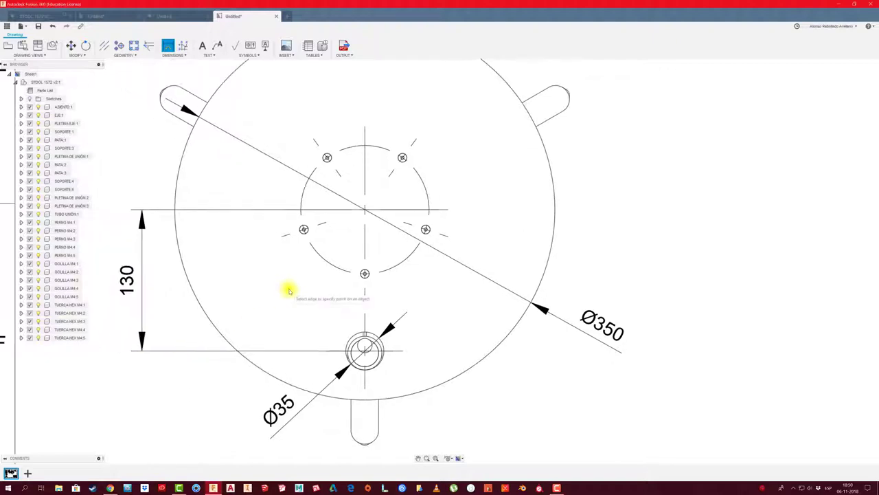
scroll(289, 291, "down", 2)
scroll(309, 261, "down", 1)
Dimension the bolt-hole circle as Ø118, placed at the upper right
left_click(310, 261)
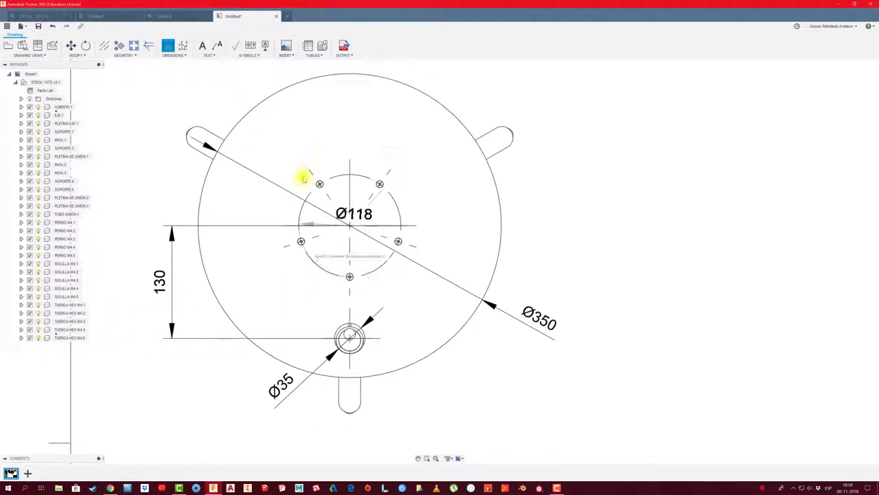
key("Escape")
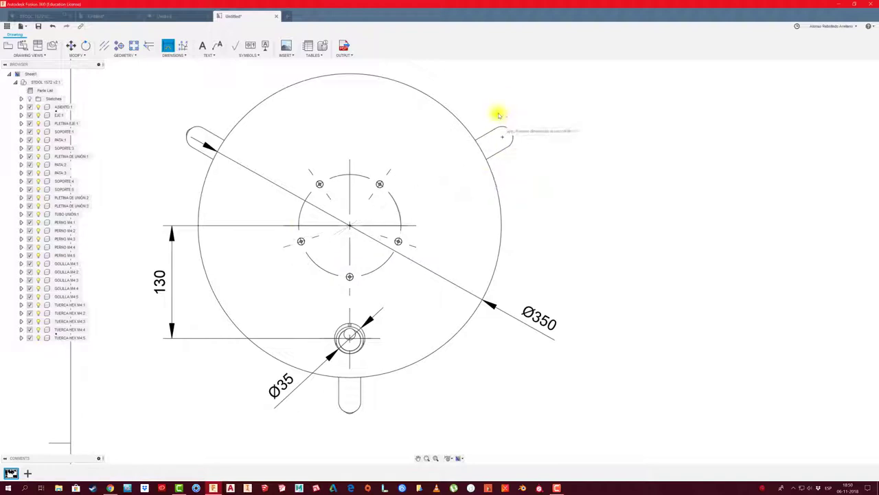
left_click(500, 116)
scroll(397, 315, "down", 2)
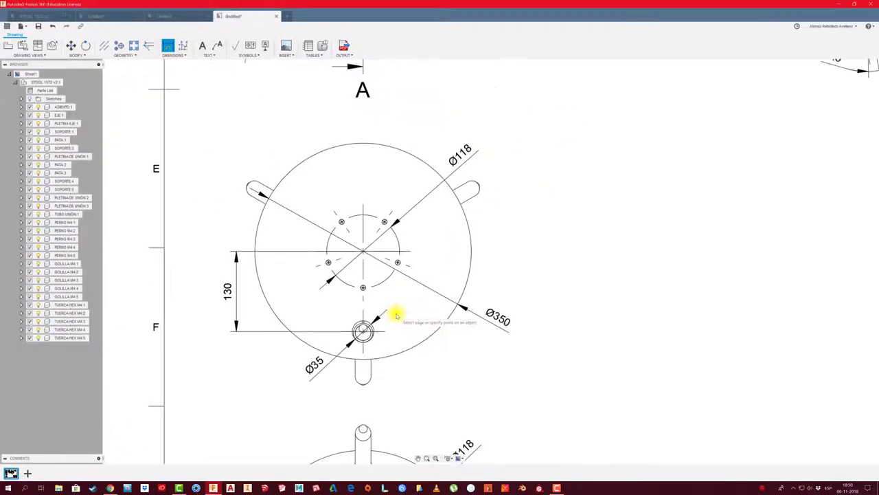
scroll(408, 300, "up", 3)
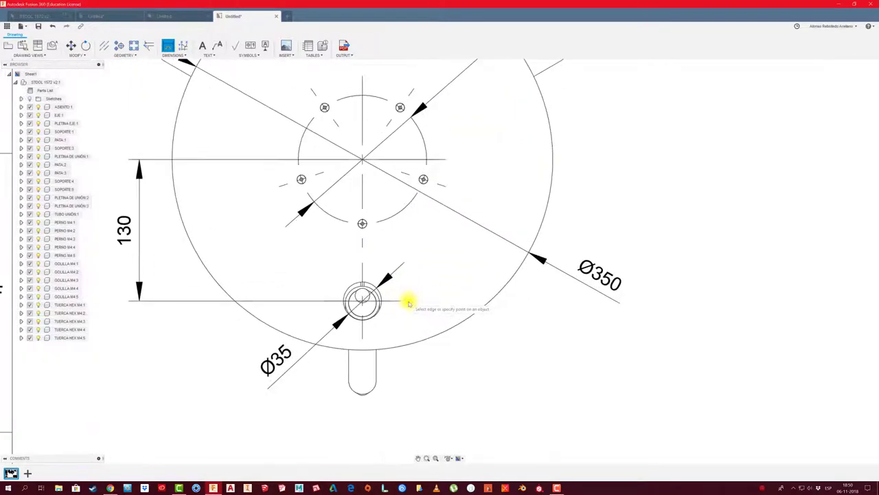
scroll(408, 302, "down", 1)
scroll(408, 304, "down", 1)
scroll(409, 309, "down", 1)
scroll(419, 322, "down", 1)
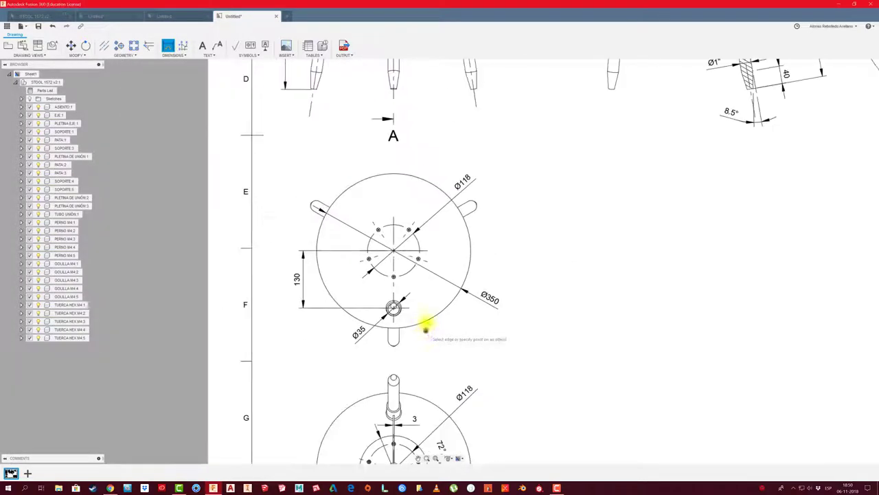
middle_click_drag(426, 328, 428, 277)
scroll(428, 277, "down", 1)
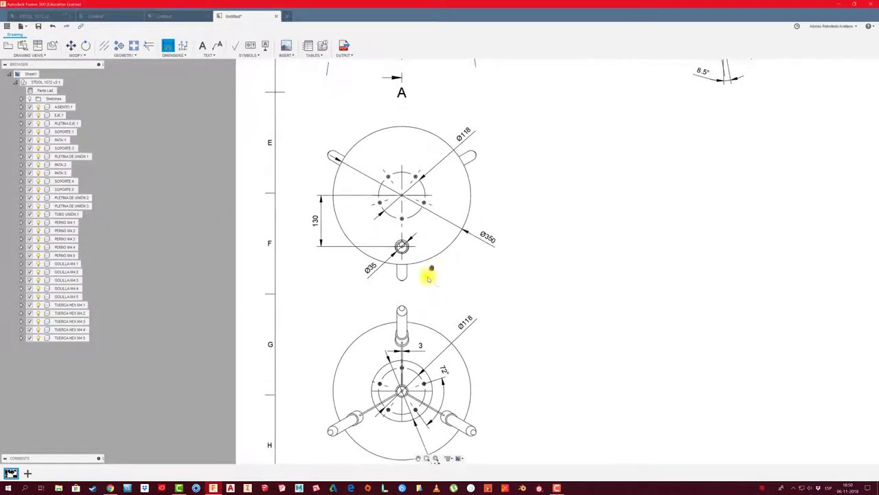
scroll(442, 294, "down", 1)
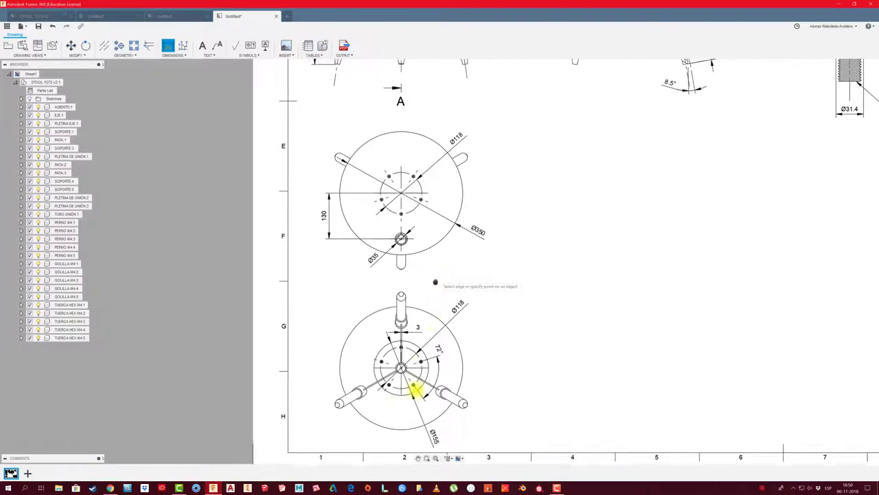
middle_click_drag(416, 387, 444, 426)
scroll(456, 355, "down", 1)
scroll(379, 382, "down", 1)
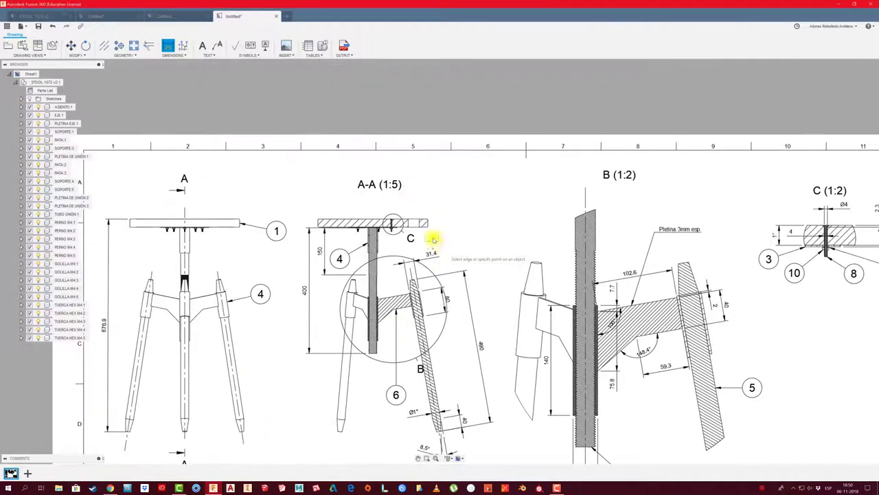
scroll(432, 238, "up", 3)
scroll(408, 192, "up", 4)
scroll(407, 196, "up", 2)
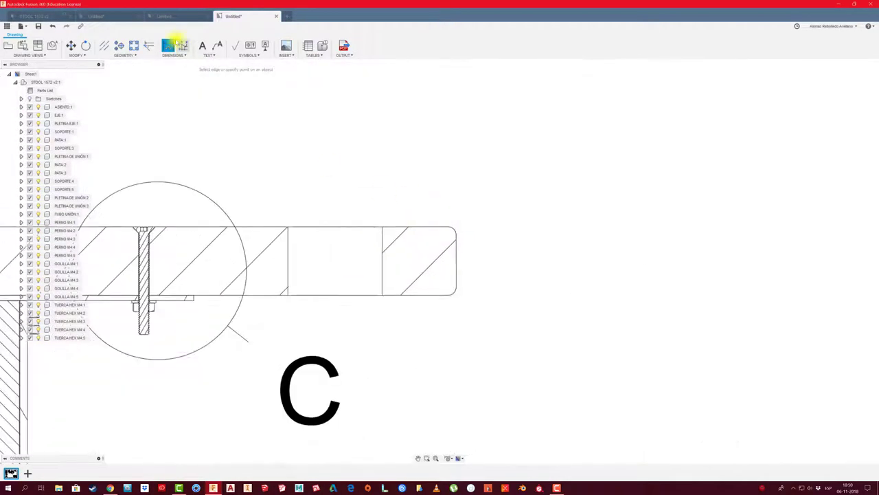
Add a centreline between the hole edges in detail C and dimension the width as 35
left_click(101, 46)
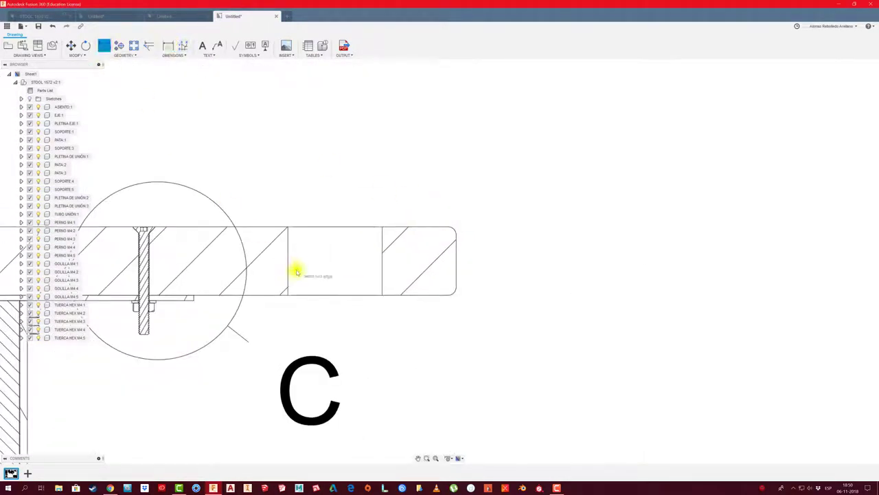
left_click(382, 272)
left_click(168, 46)
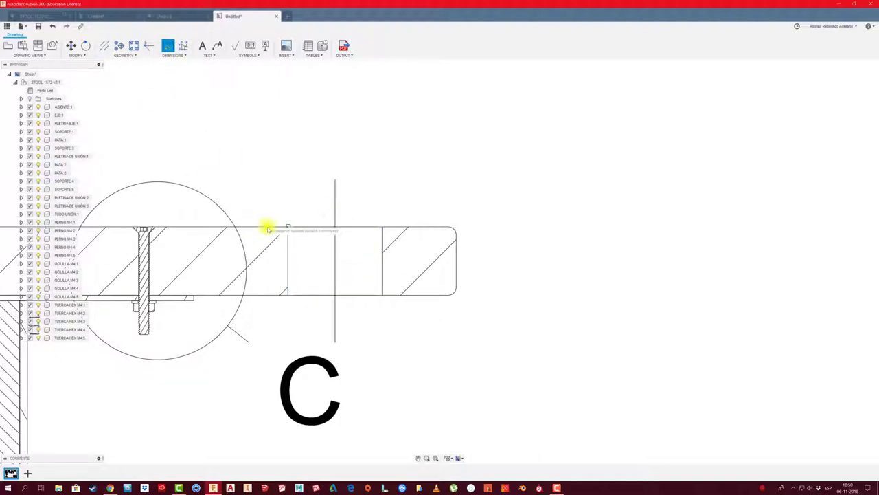
left_click(292, 225)
left_click(384, 227)
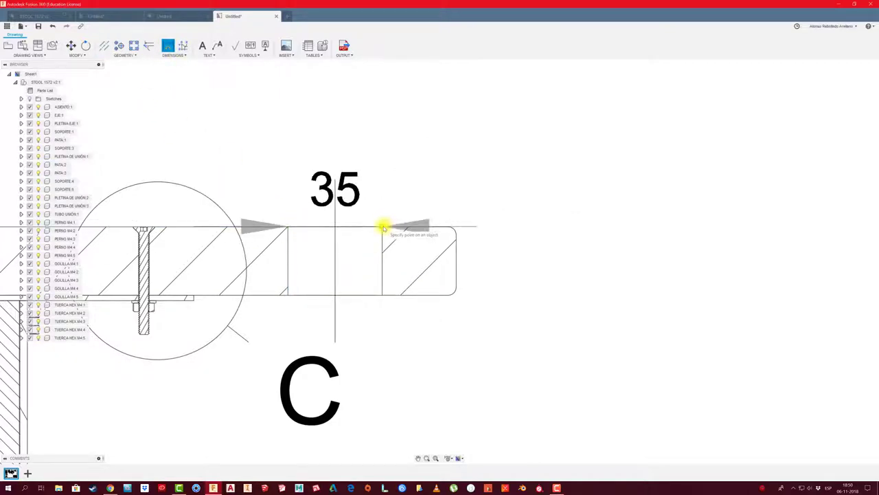
left_click(368, 128)
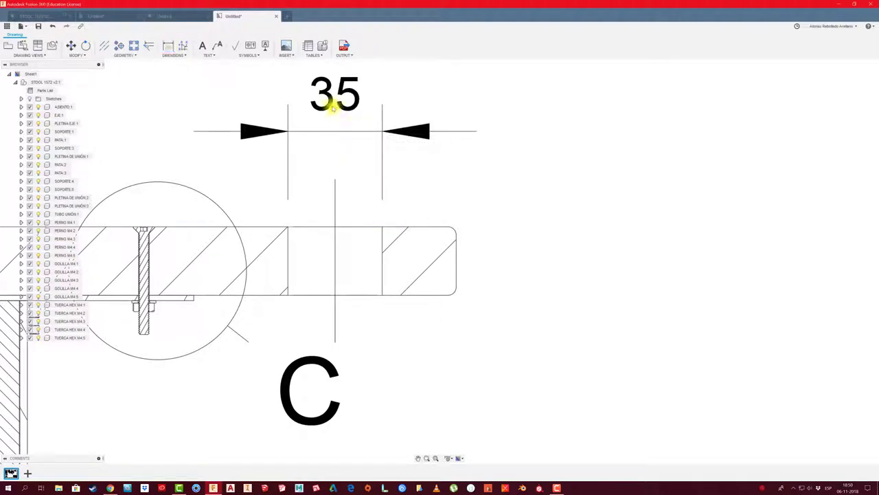
Prefix the 35 dimension text with the Ø diameter symbol
double_click(309, 101)
left_click(309, 95)
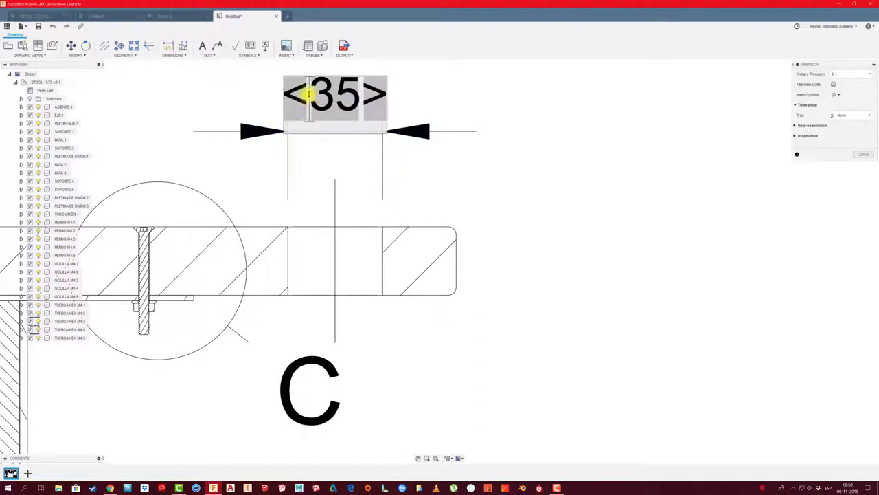
left_click(839, 95)
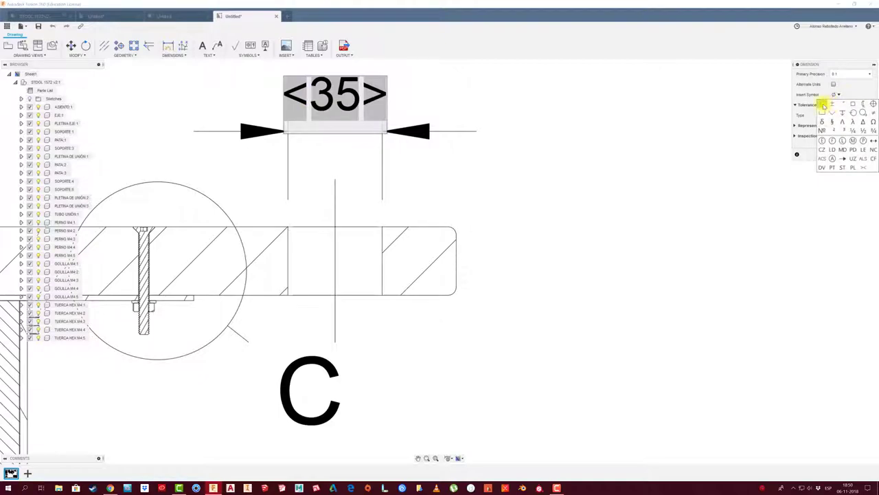
left_click(824, 105)
left_click(856, 156)
scroll(465, 257, "down", 3)
Select the stool's top view and fit the whole sheet in view with F6
scroll(422, 318, "down", 5)
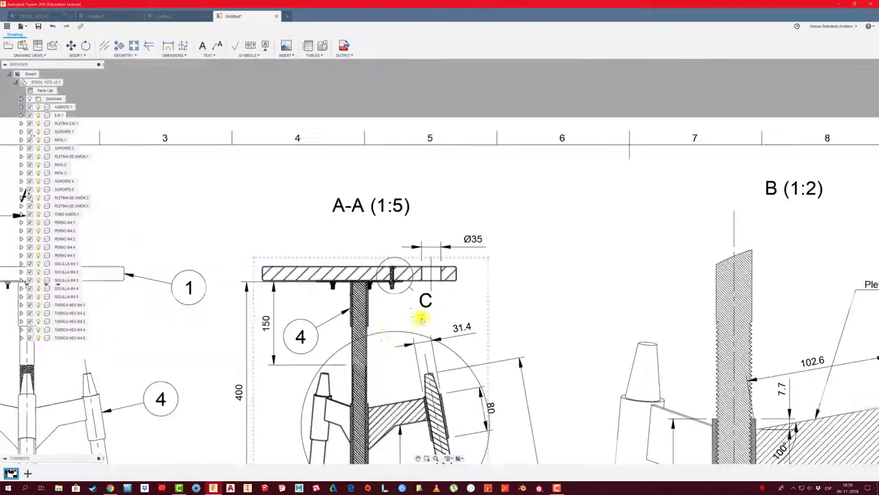
scroll(422, 318, "down", 2)
scroll(458, 186, "down", 2)
scroll(455, 212, "down", 2)
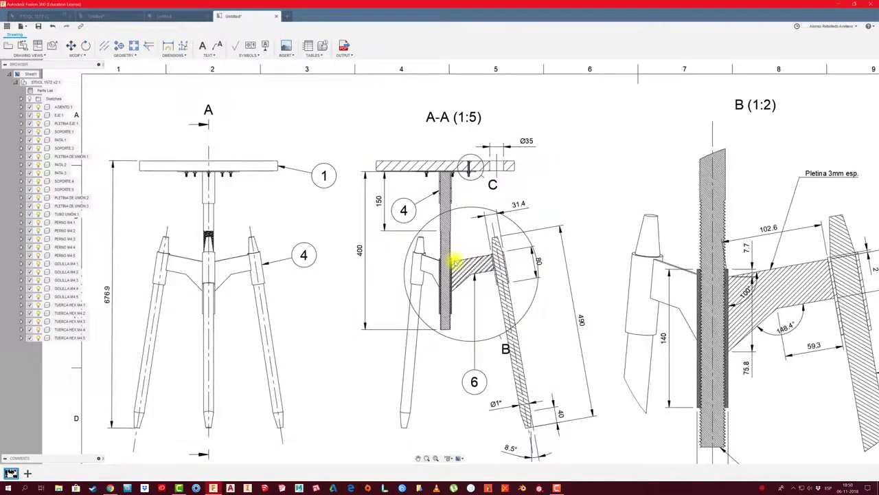
scroll(416, 282, "down", 2)
middle_click_drag(416, 282, 416, 181)
scroll(374, 331, "down", 1)
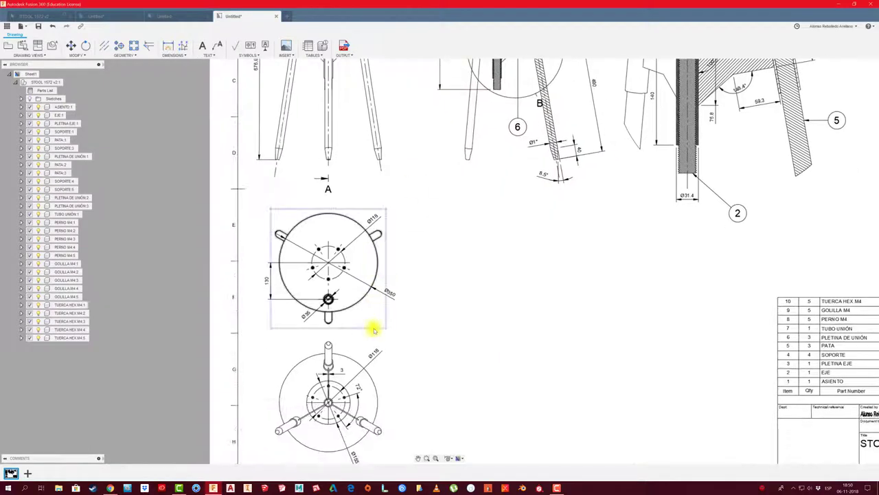
scroll(375, 330, "up", 1)
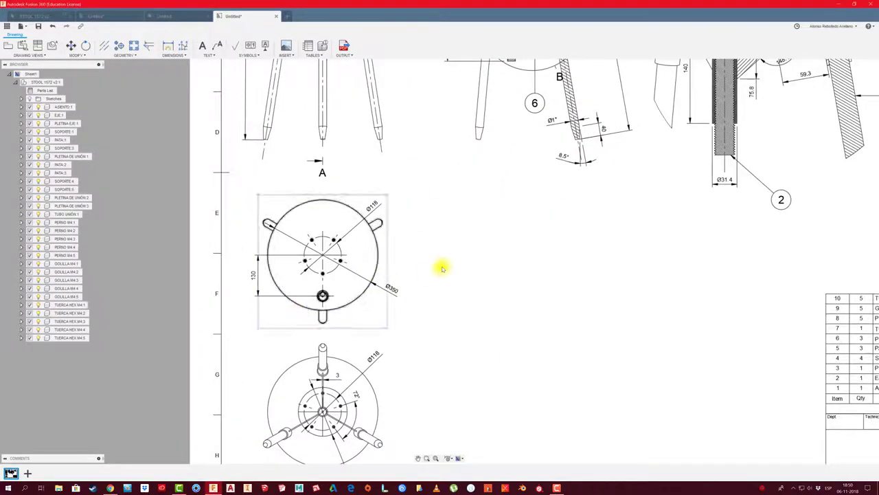
scroll(439, 275, "down", 2)
scroll(400, 286, "down", 1)
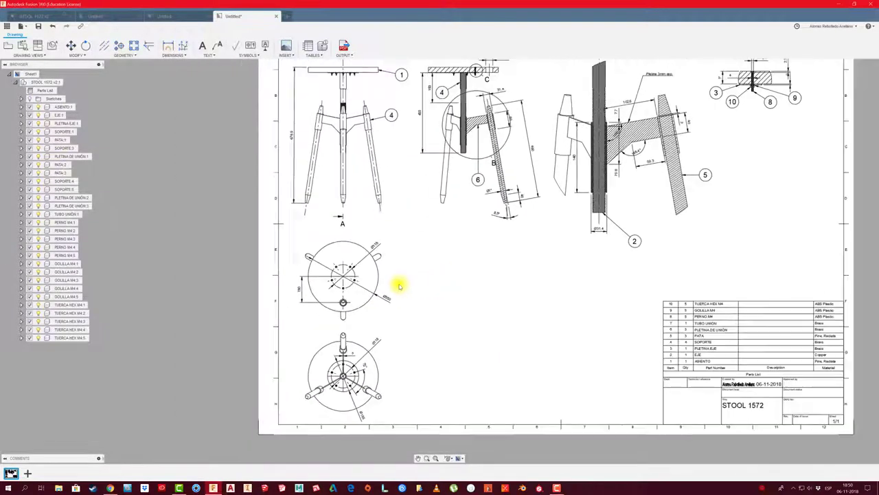
scroll(399, 316, "up", 2)
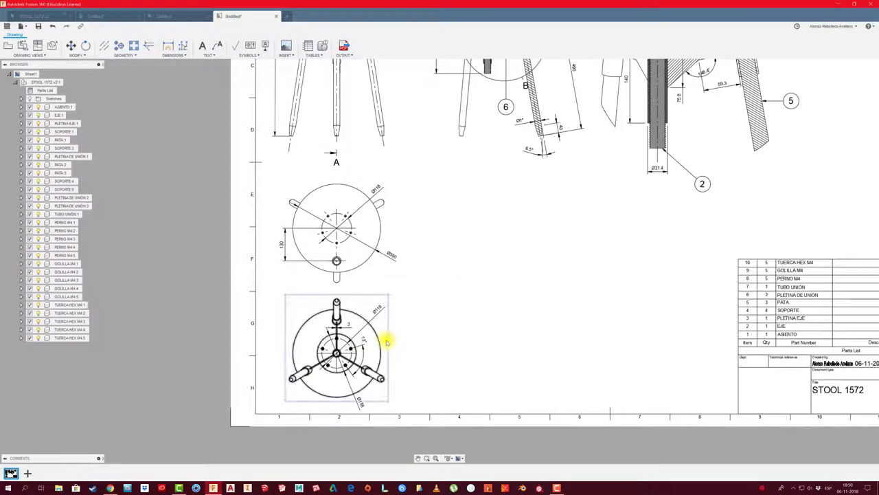
left_click(339, 349)
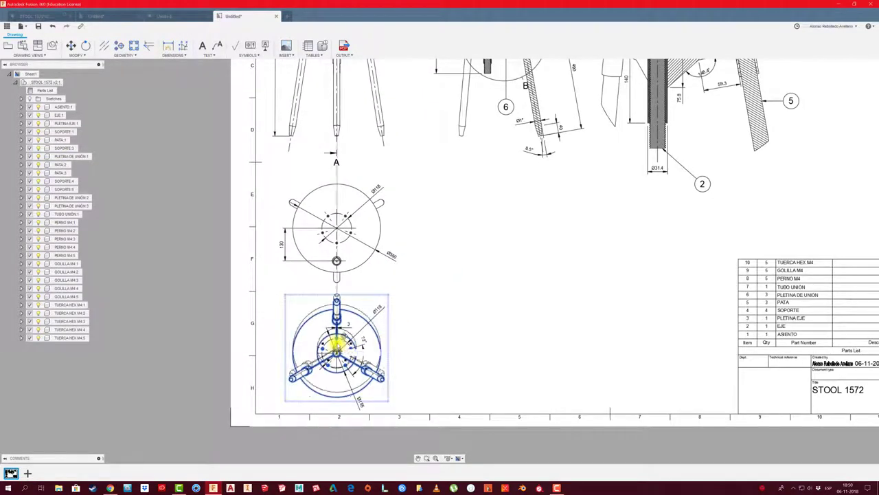
left_click(388, 283)
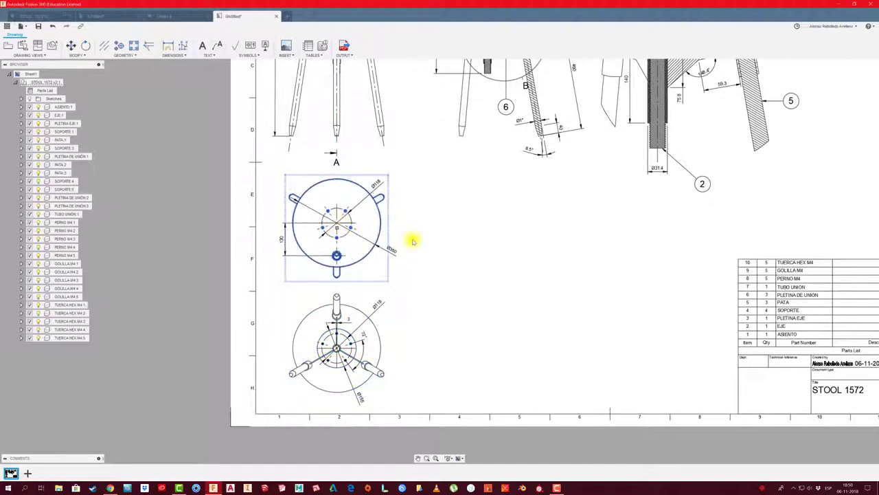
key("F6")
Nudge detail view B slightly to the right
middle_click_drag(419, 317, 398, 294)
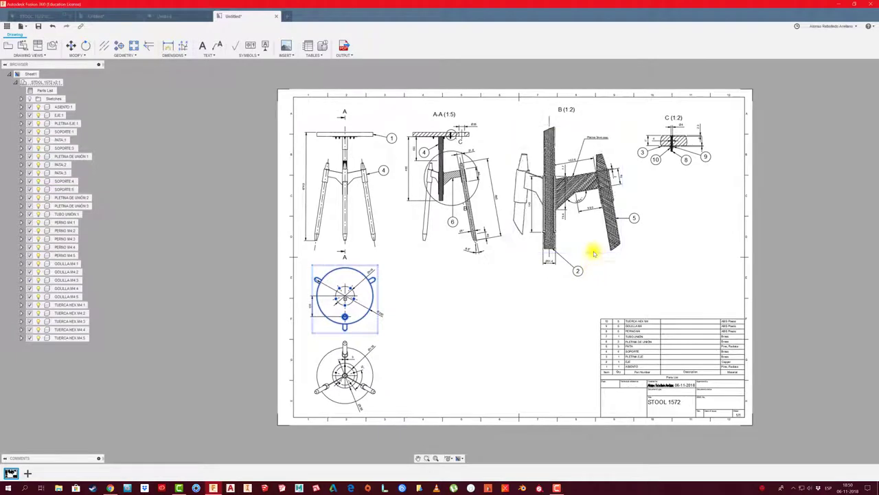
left_click(570, 195)
left_click_drag(569, 189, 583, 191)
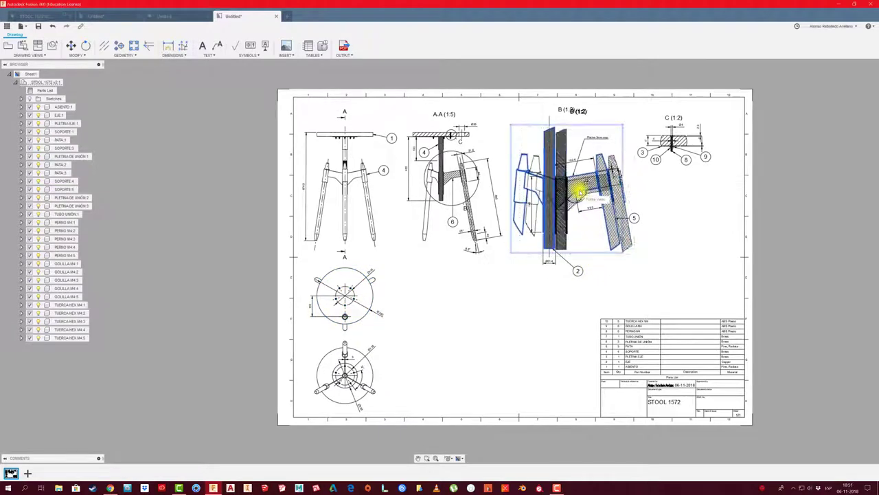
left_click(377, 240)
Place a first isometric view projected from the front view below the section views
left_click(38, 47)
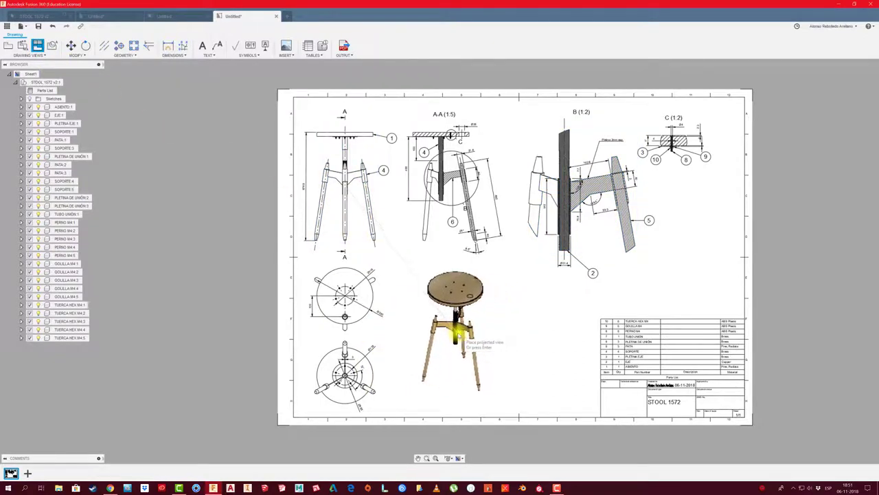
left_click(465, 337)
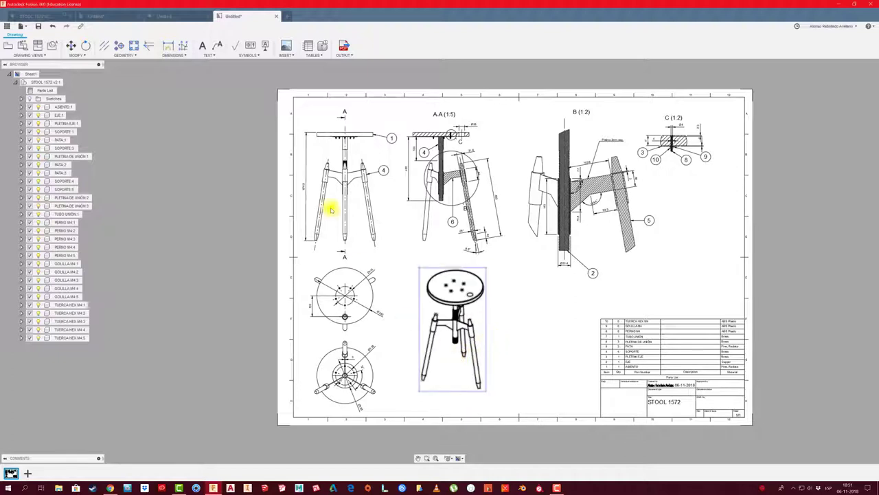
left_click(328, 240)
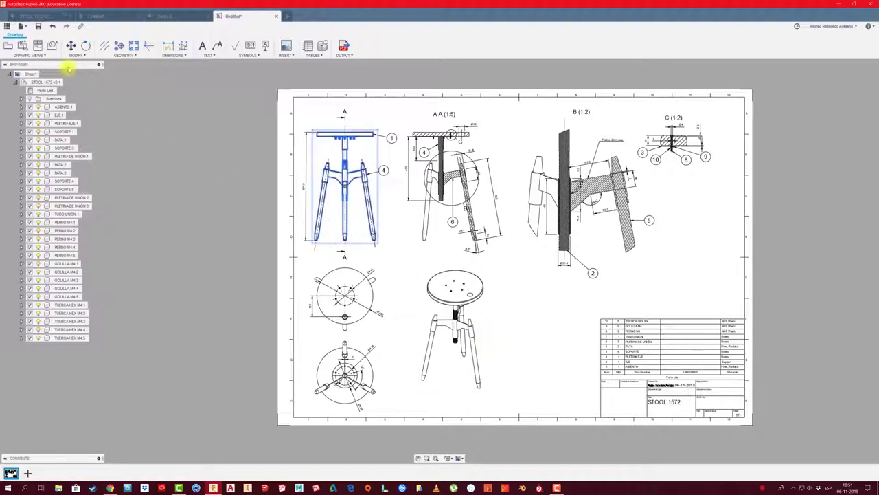
left_click(38, 46)
left_click(334, 186)
Place a second isometric view beside the first and confirm its view settings
right_click(258, 128)
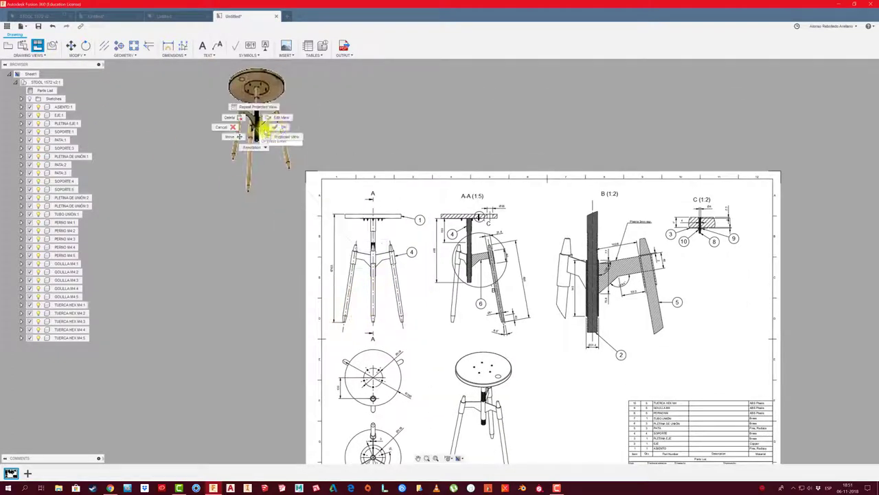
left_click(281, 128)
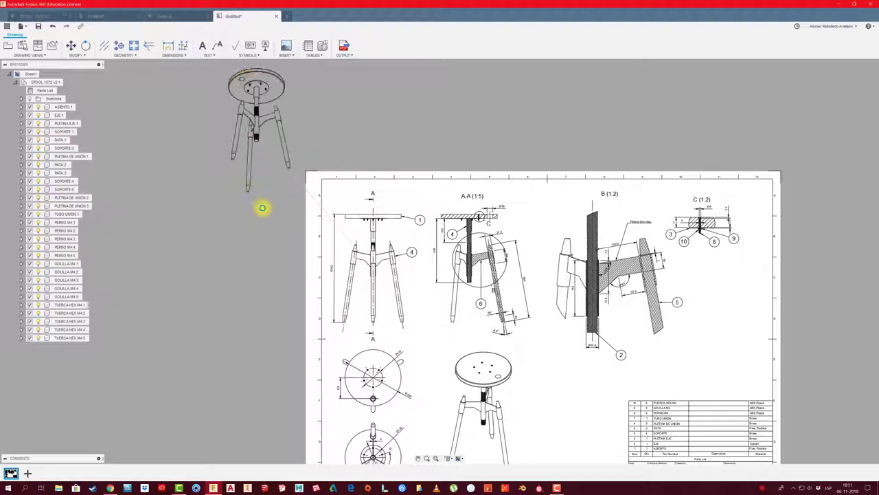
left_click(252, 196)
scroll(265, 233, "down", 2)
middle_click_drag(265, 234, 254, 122)
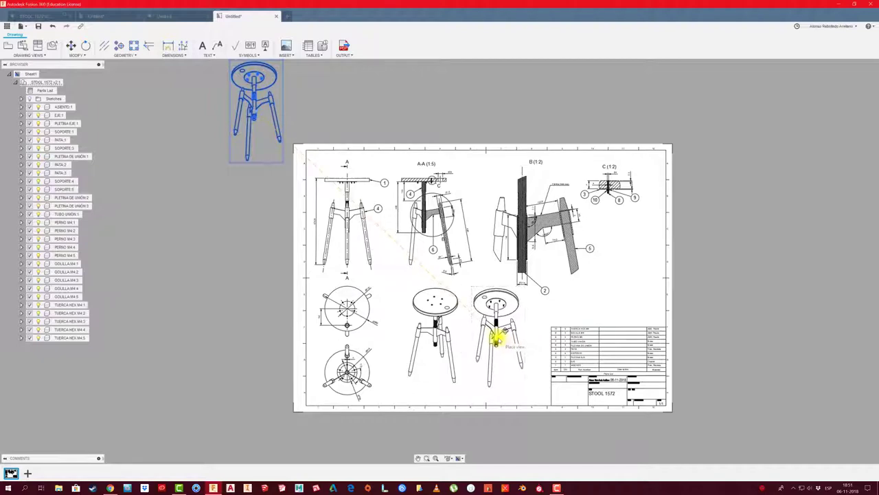
left_click(500, 336)
right_click(497, 336)
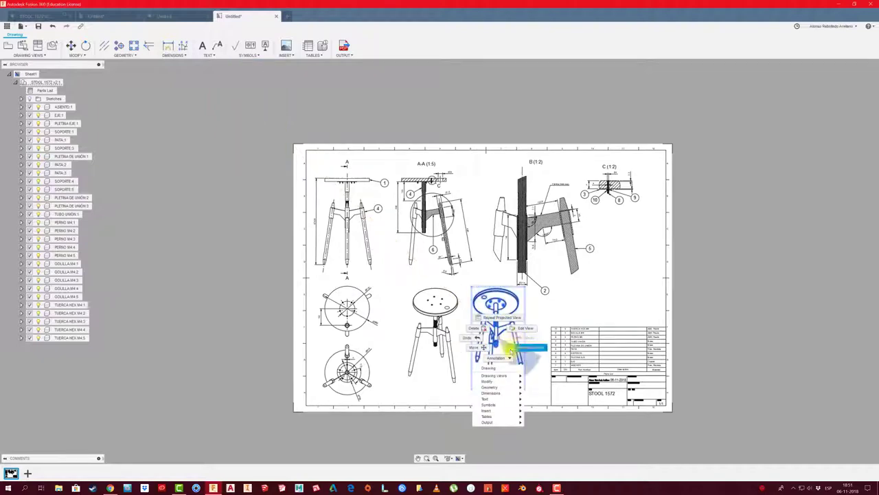
left_click(544, 321)
scroll(454, 362, "up", 2)
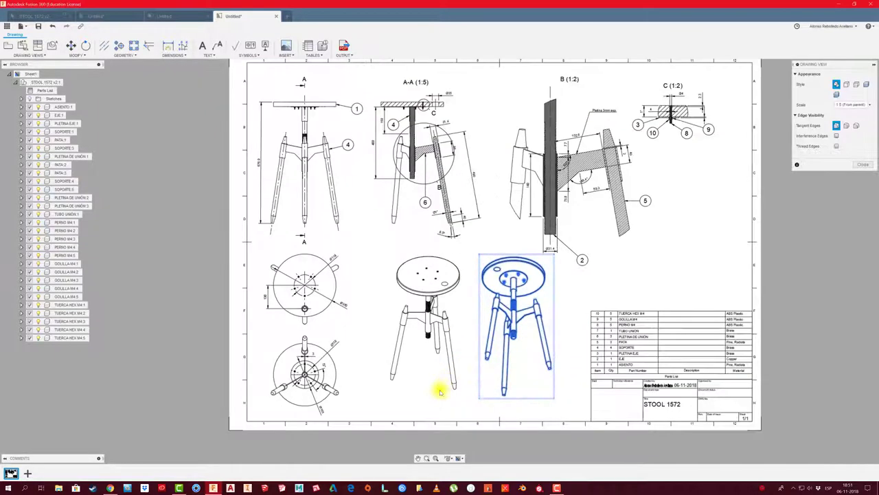
left_click(865, 165)
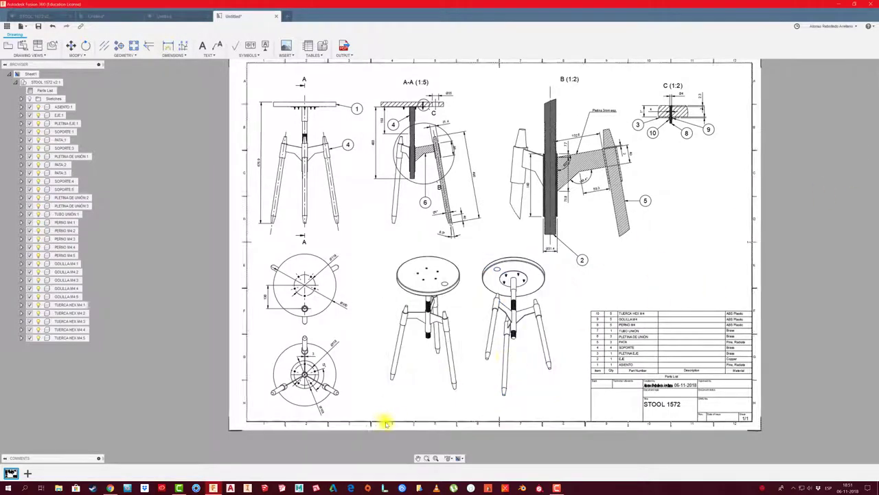
Move the middle and right isometric stool views slightly down and to the left
left_click(426, 328)
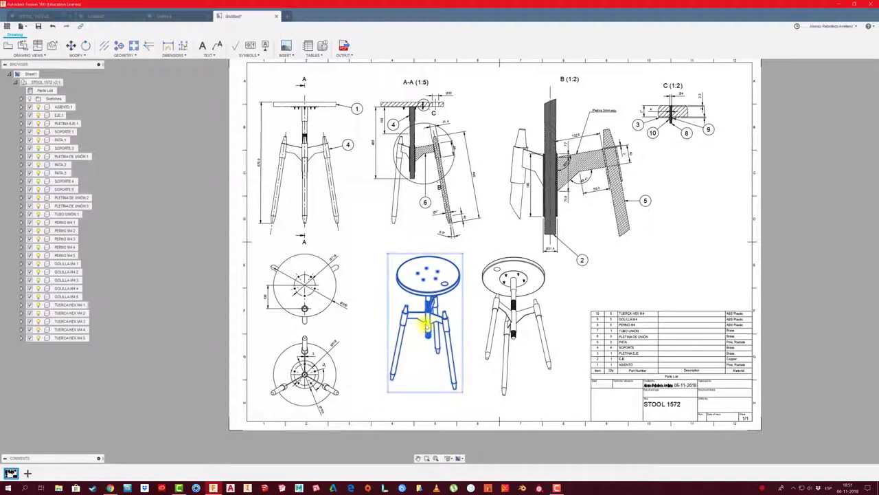
left_click_drag(427, 329, 413, 342)
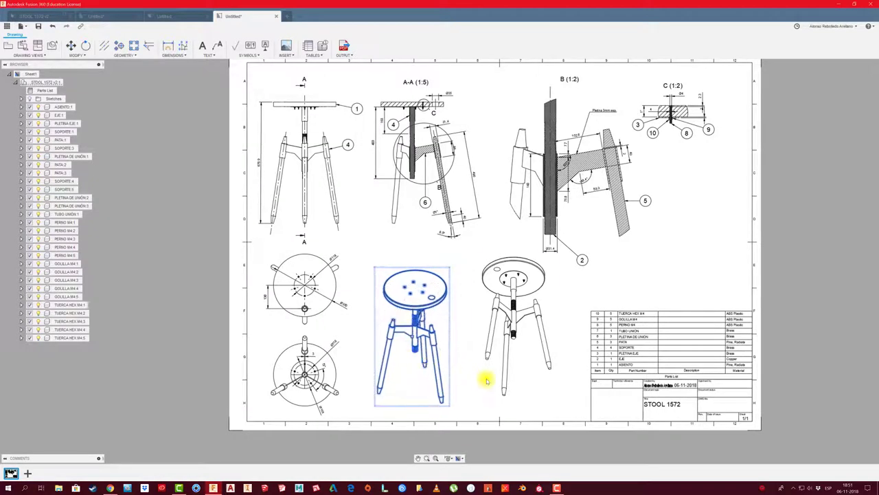
left_click(516, 336)
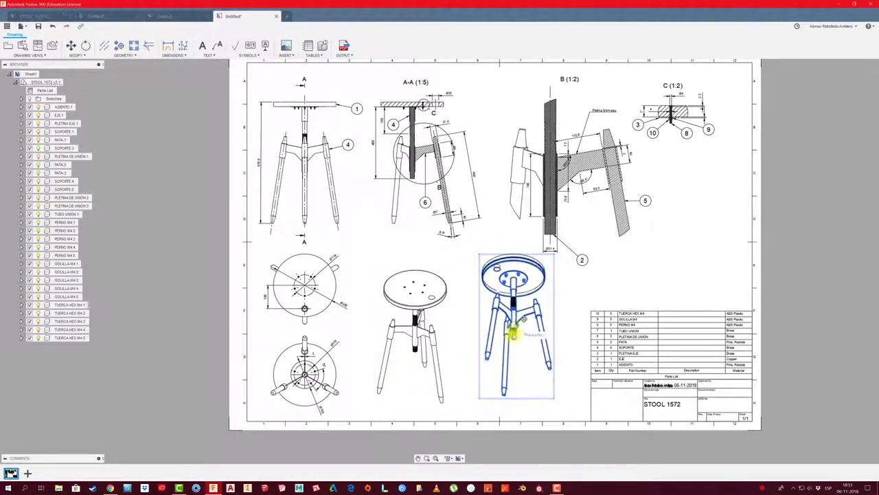
left_click_drag(514, 328, 503, 339)
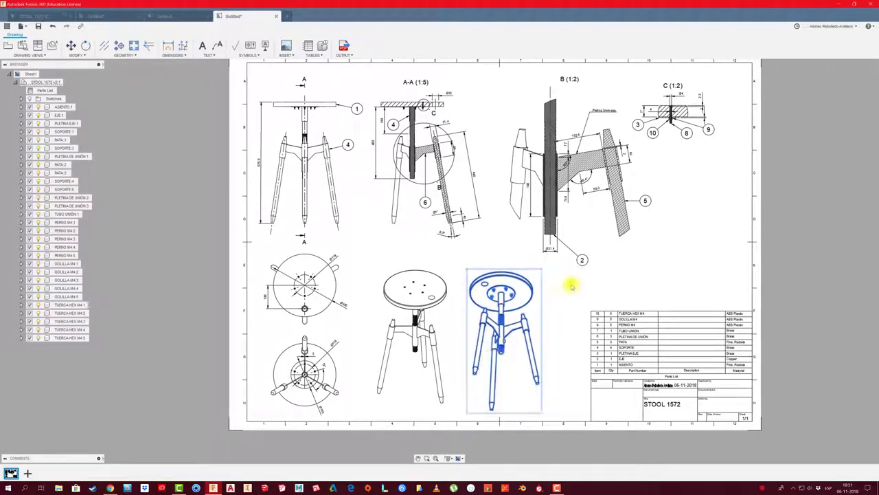
left_click(500, 337)
Shift detail views B and C slightly to the right for even spacing
middle_click_drag(564, 296, 534, 341)
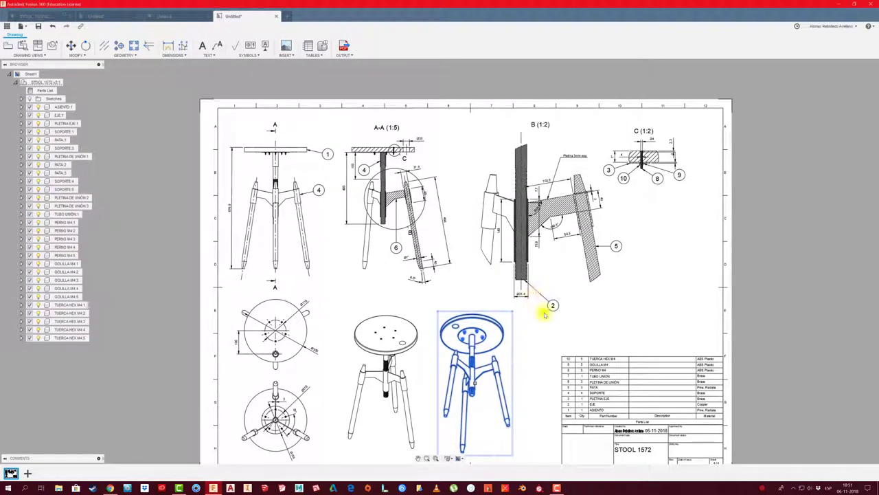
left_click(538, 281)
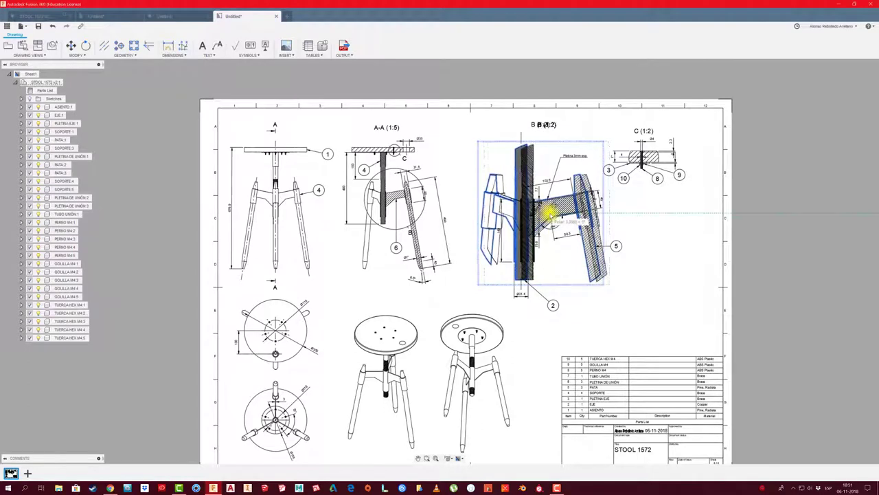
left_click_drag(541, 215, 569, 206)
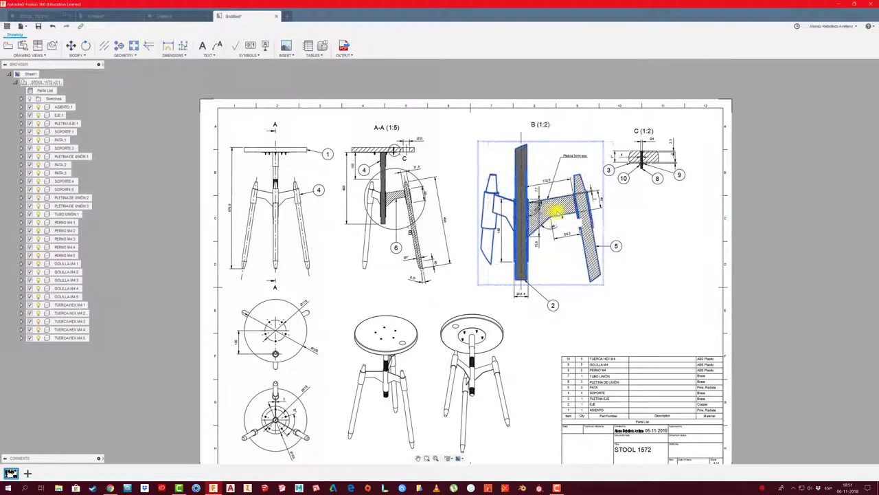
left_click(645, 160)
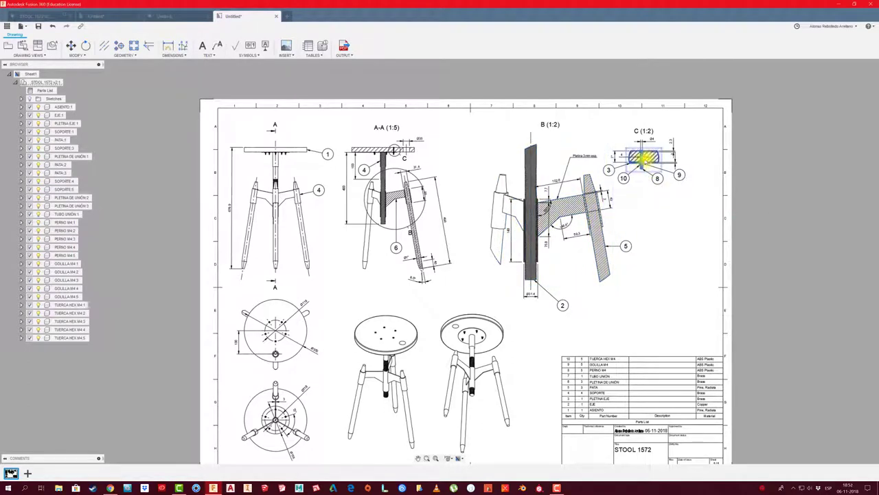
left_click_drag(646, 161, 660, 158)
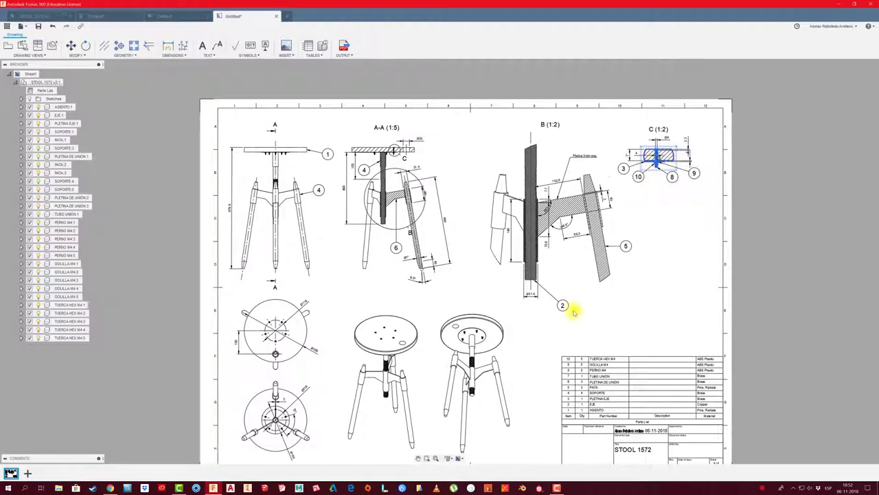
middle_click_drag(564, 305, 592, 248)
left_click(484, 360)
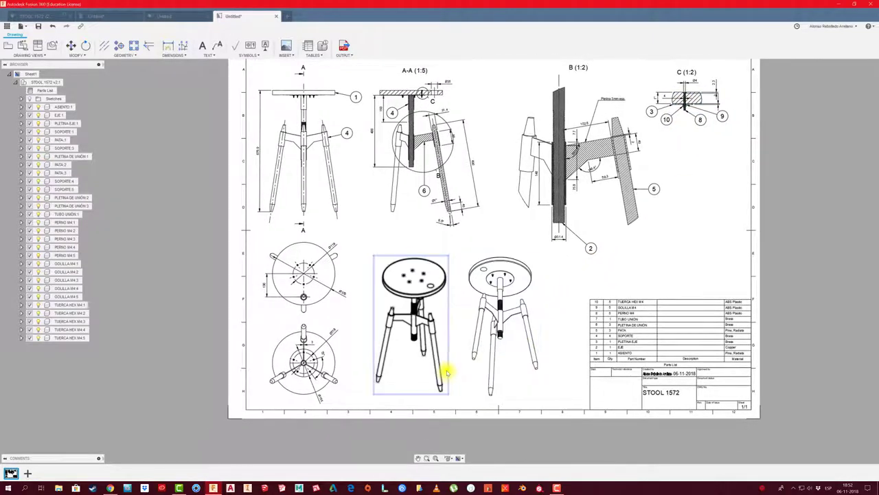
left_click(443, 340)
Nudge the right isometric stool view slightly up and to the right
scroll(435, 340, "up", 2)
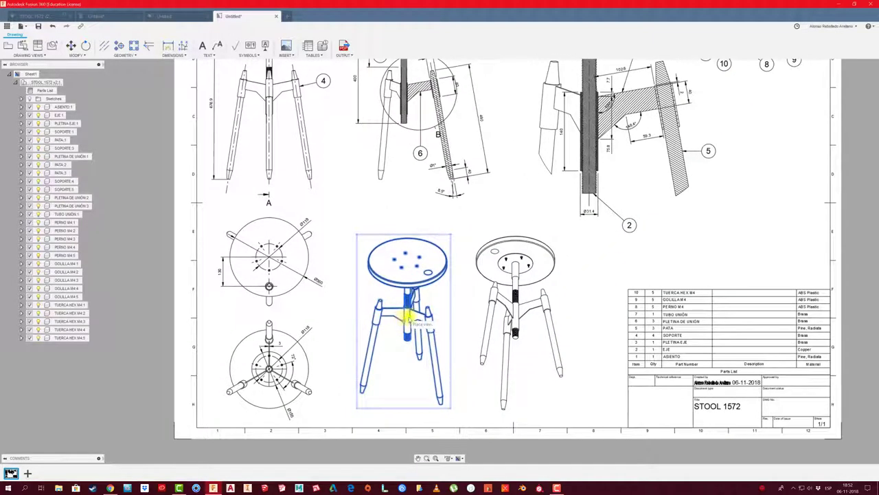
left_click(502, 334)
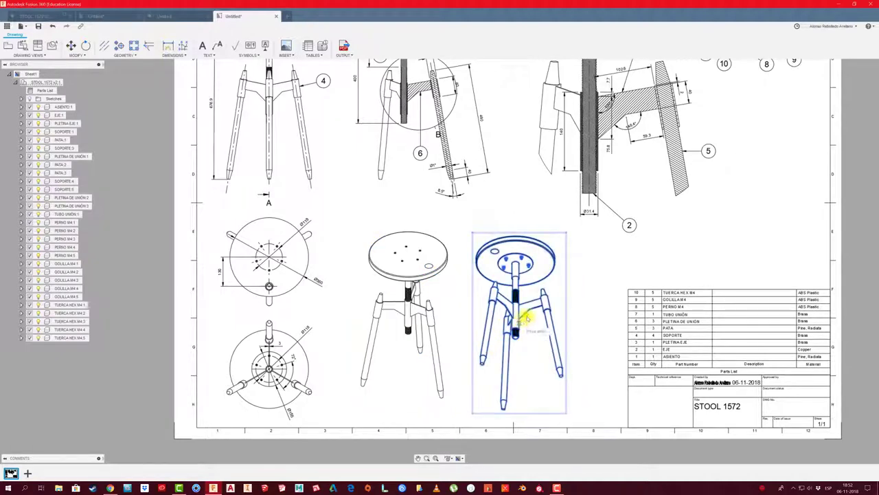
left_click_drag(521, 324, 525, 316)
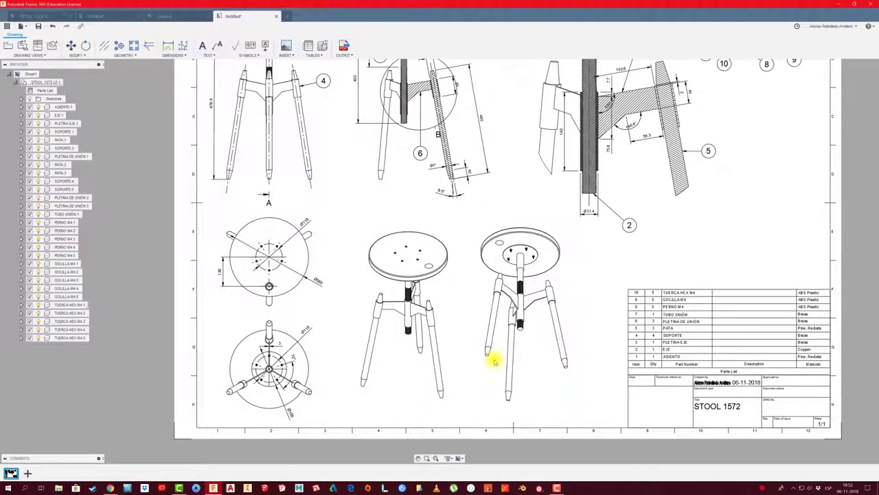
Move section view A-A slightly to the right
scroll(494, 361, "down", 2)
scroll(484, 367, "down", 3)
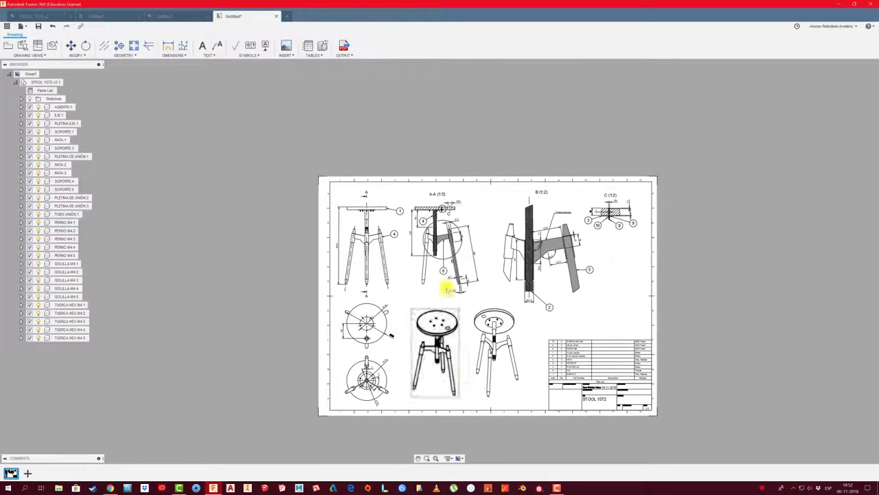
scroll(387, 291, "up", 2)
scroll(419, 251, "up", 1)
scroll(435, 292, "up", 2)
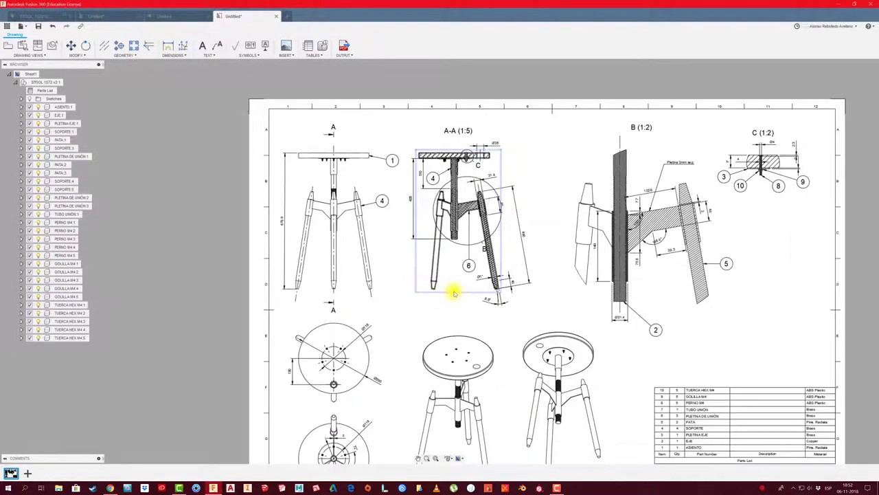
left_click(455, 289)
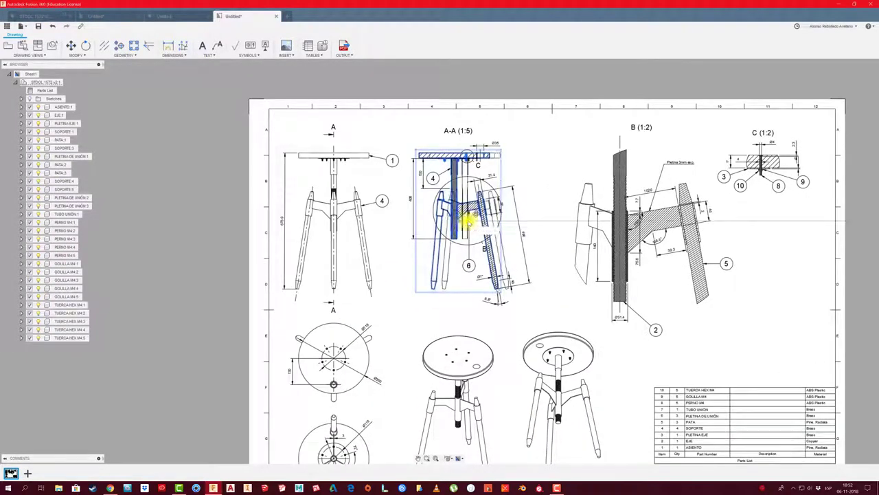
left_click_drag(464, 220, 474, 220)
Pan and zoom to the ten-item parts list and the STOOL 1572 title block
scroll(429, 305, "down", 2)
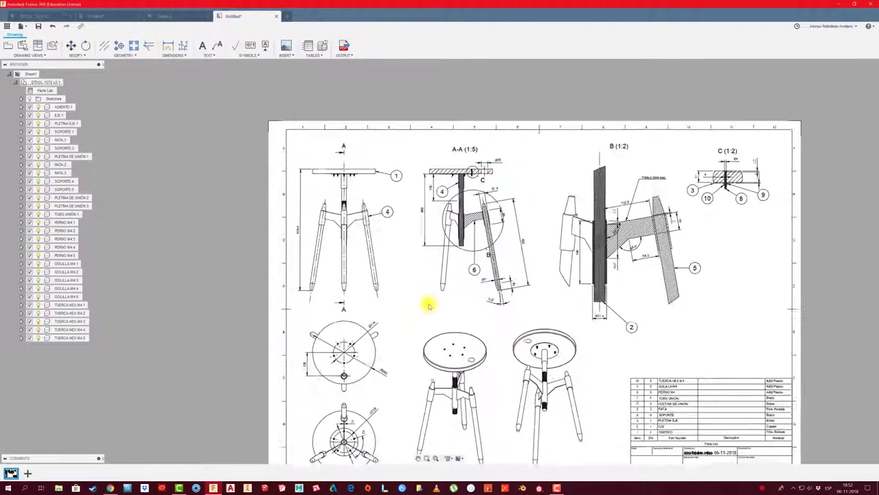
scroll(409, 317, "up", 1)
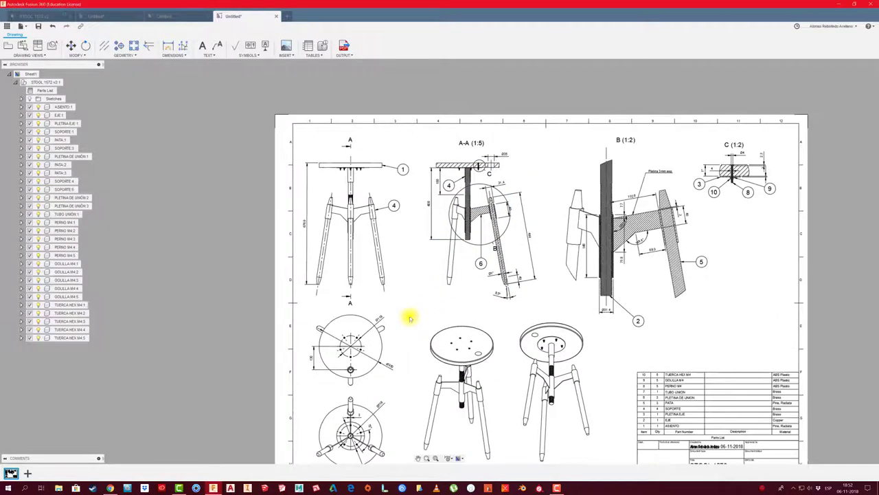
scroll(409, 324, "up", 1)
scroll(415, 268, "up", 1)
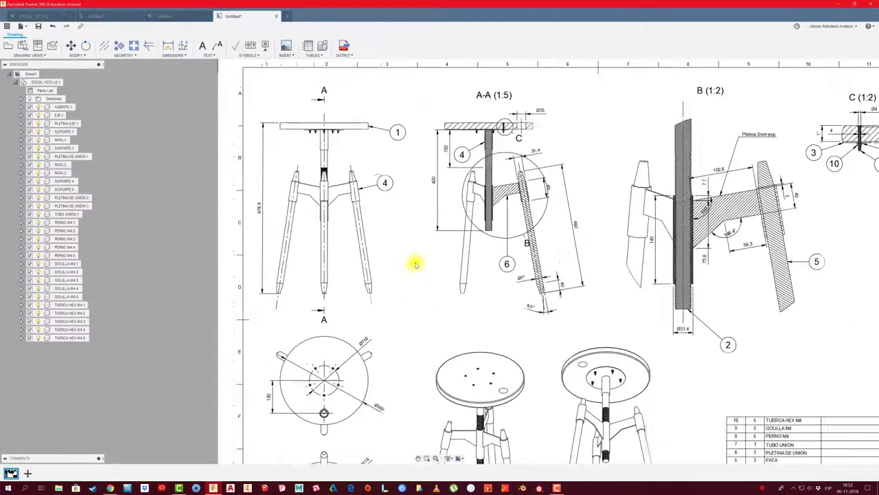
scroll(412, 267, "up", 1)
scroll(406, 271, "up", 1)
scroll(403, 282, "down", 2)
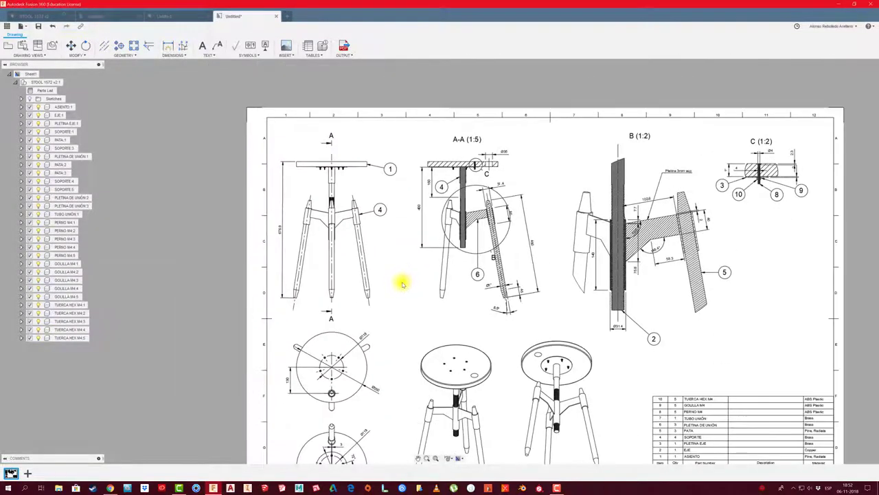
scroll(403, 285, "up", 1)
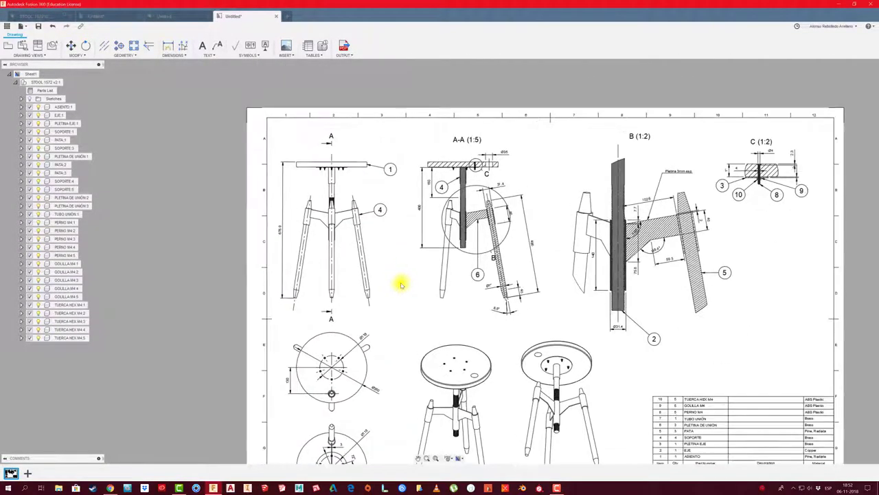
scroll(412, 280, "up", 1)
scroll(420, 279, "up", 1)
mouse_move(422, 287)
middle_mouse_down()
mouse_move(455, 252)
mouse_move(450, 260)
middle_mouse_up()
scroll(449, 260, "down", 1)
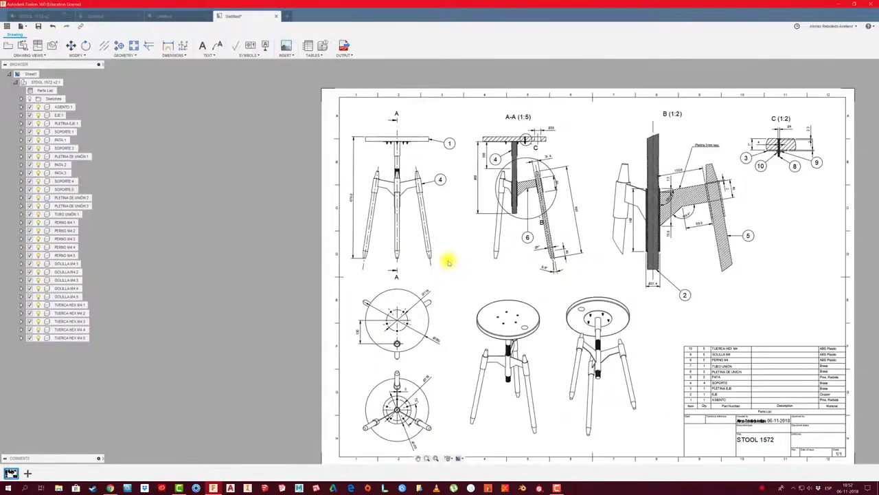
scroll(447, 267, "up", 1)
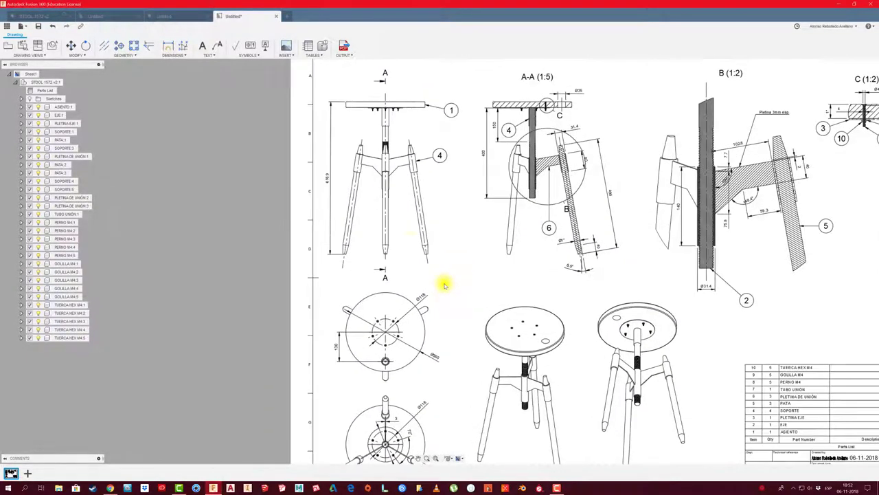
middle_click_drag(447, 284, 392, 222)
middle_click_drag(574, 353, 513, 307)
scroll(514, 307, "up", 1)
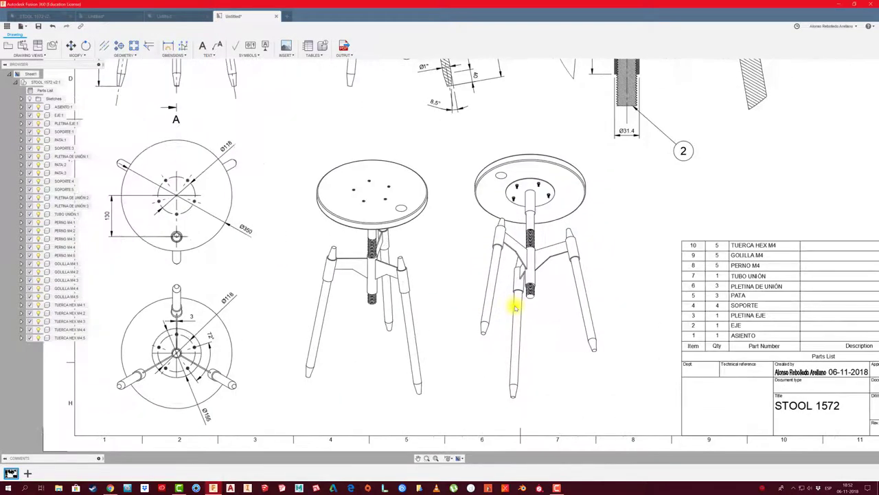
scroll(451, 357, "up", 2)
scroll(449, 356, "down", 2)
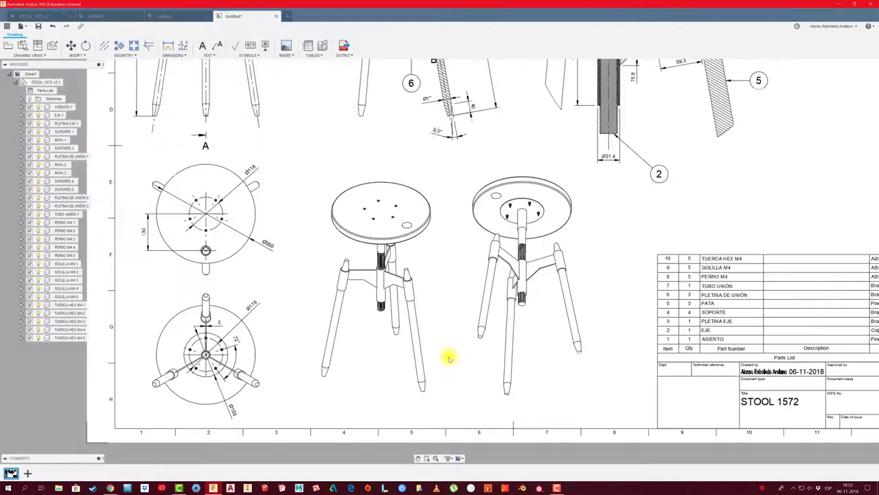
scroll(520, 291, "down", 1)
scroll(465, 300, "up", 2)
scroll(392, 283, "up", 1)
scroll(392, 282, "up", 2)
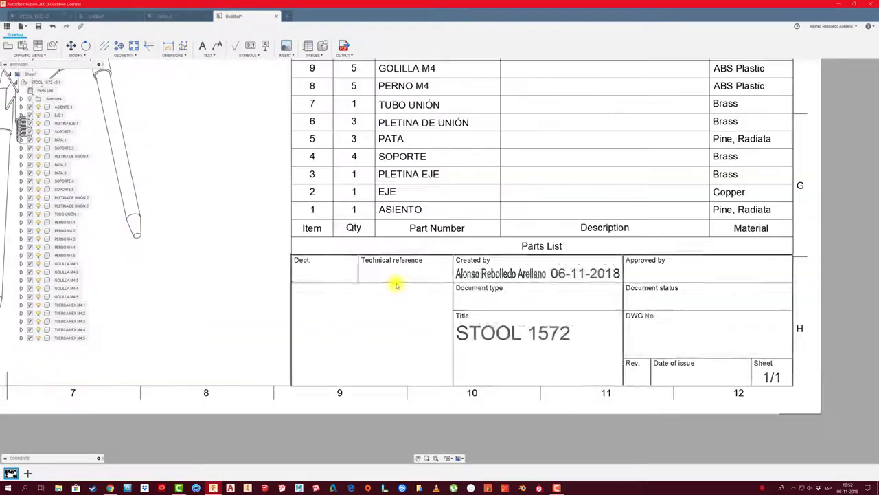
Fill the title block's Dept, Document type and Technical reference with Diseño, PDF and FUSION 360
double_click(475, 259)
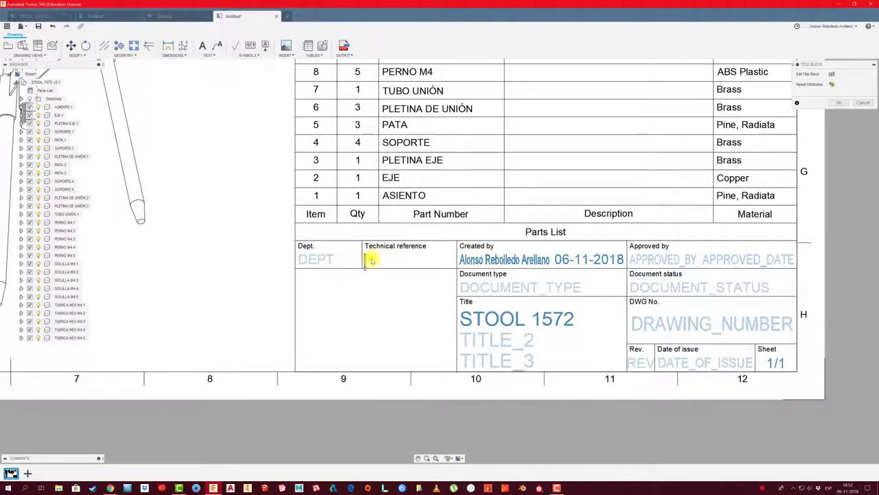
left_click(314, 259)
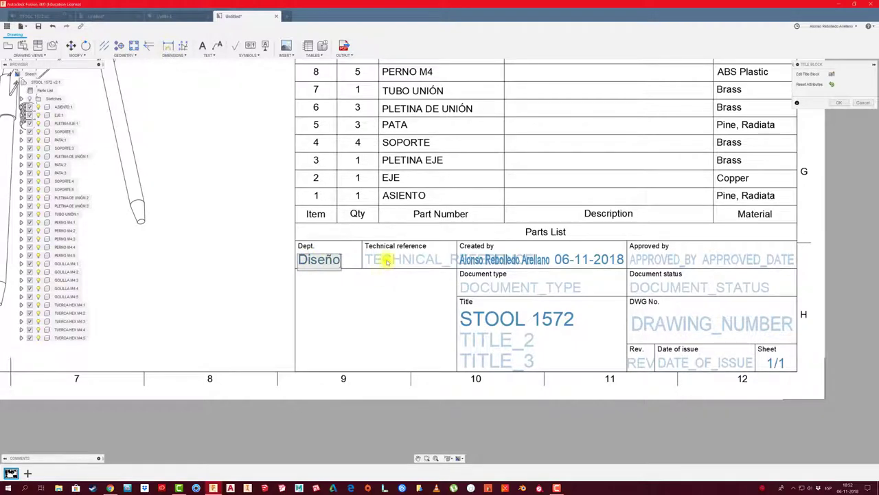
left_click(480, 288)
type("Fu")
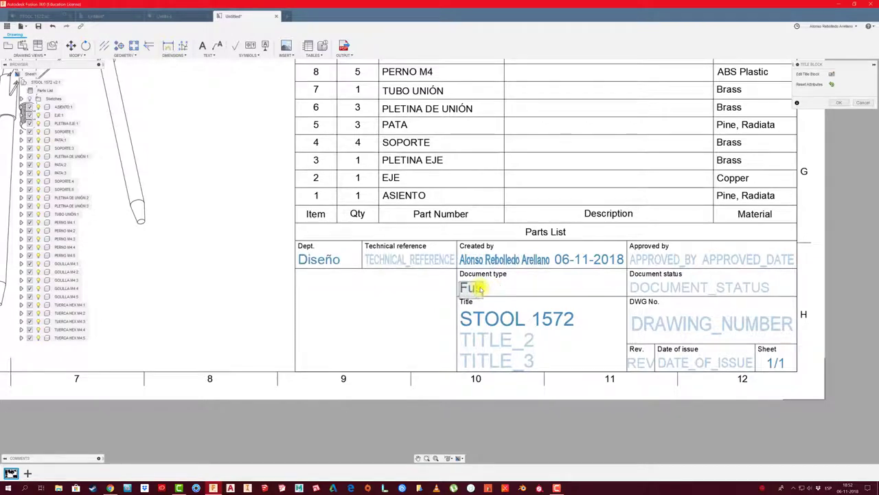
type("sion 36")
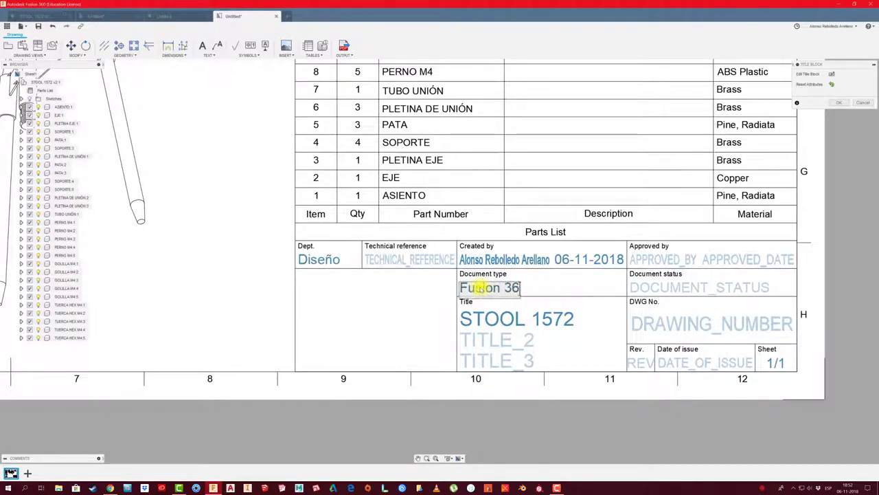
type("0")
left_click(412, 260)
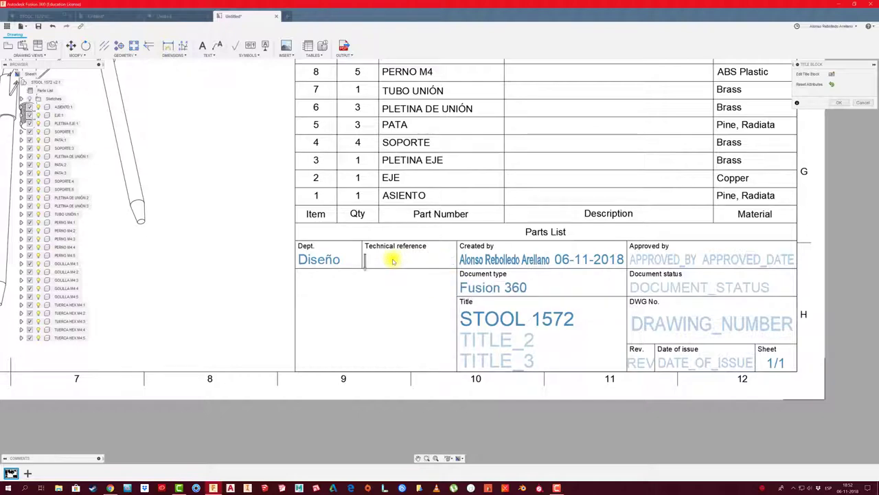
double_click(474, 287)
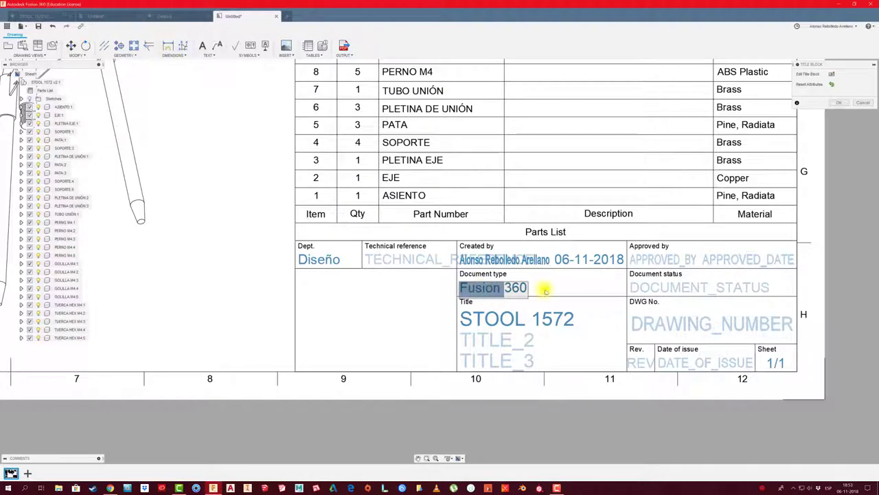
left_click_drag(474, 287, 545, 291)
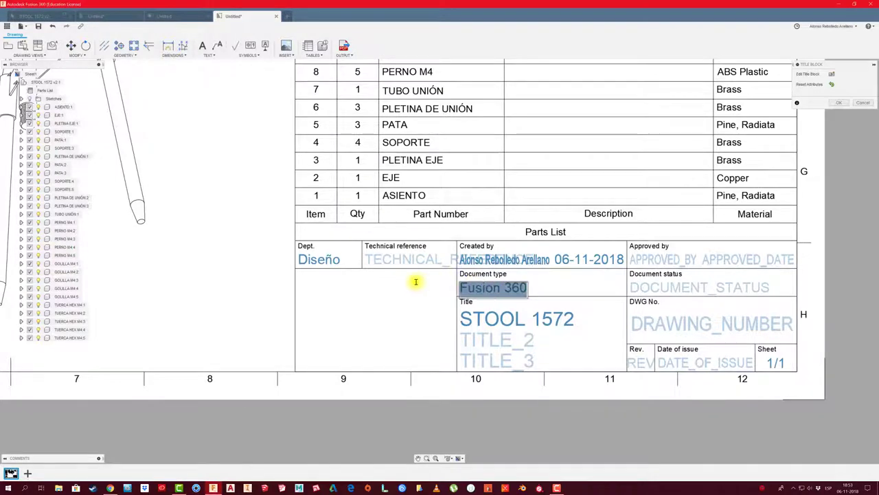
type("PDF")
left_click(390, 259)
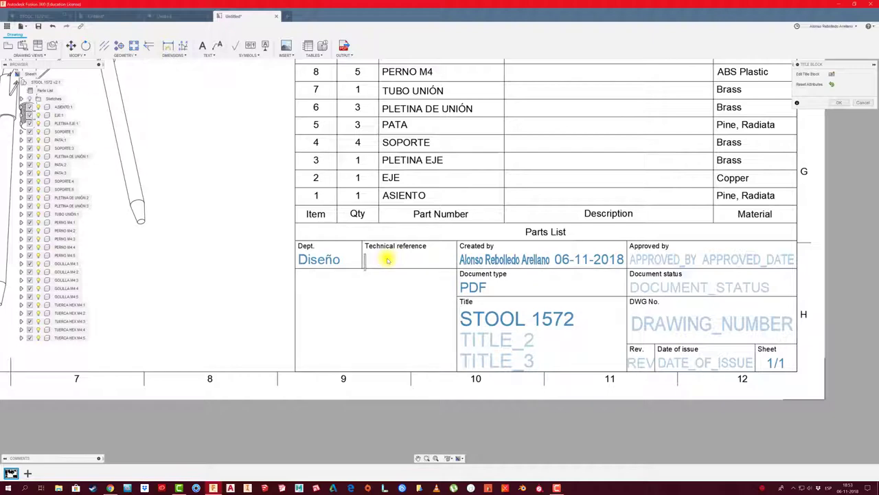
type("FUSION 360")
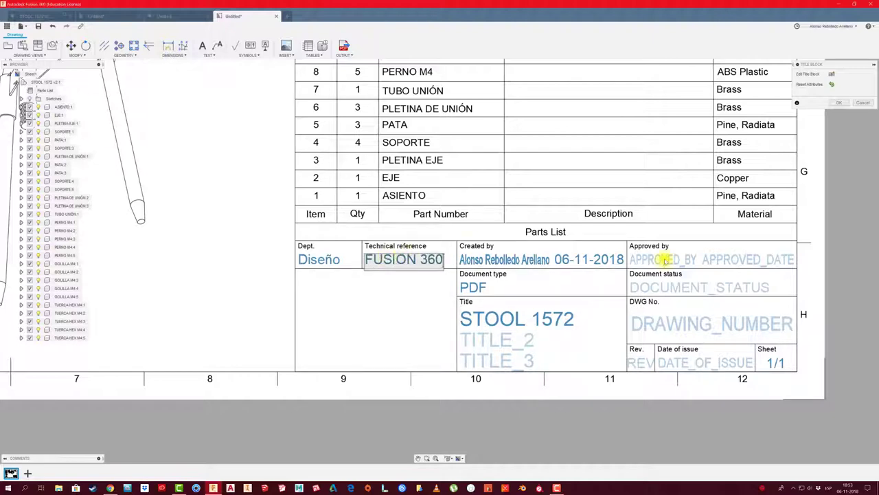
left_click(661, 260)
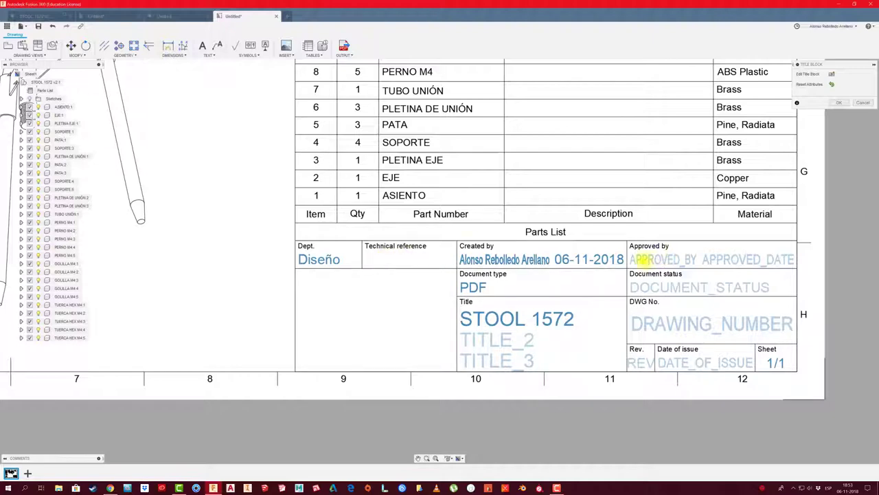
Enter the approver's name, issue date 06/11/2018, DWG No. 1 and document status APROBADO
type("Max Are")
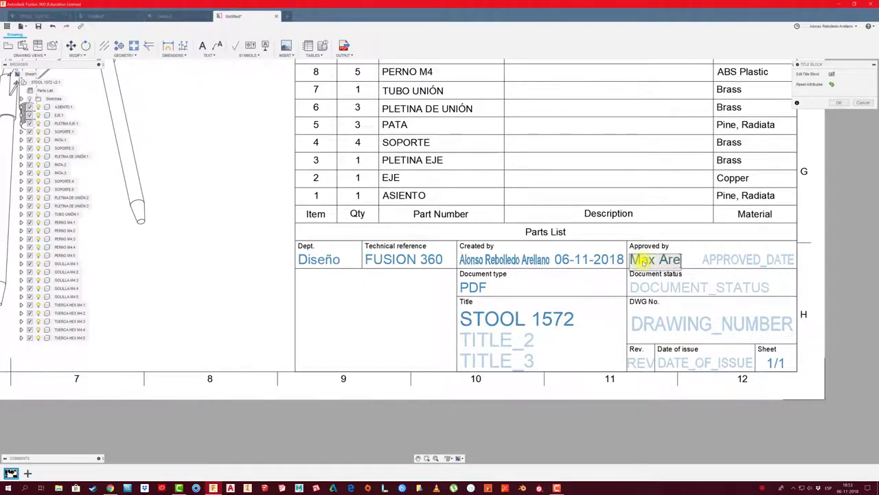
type("lo R.")
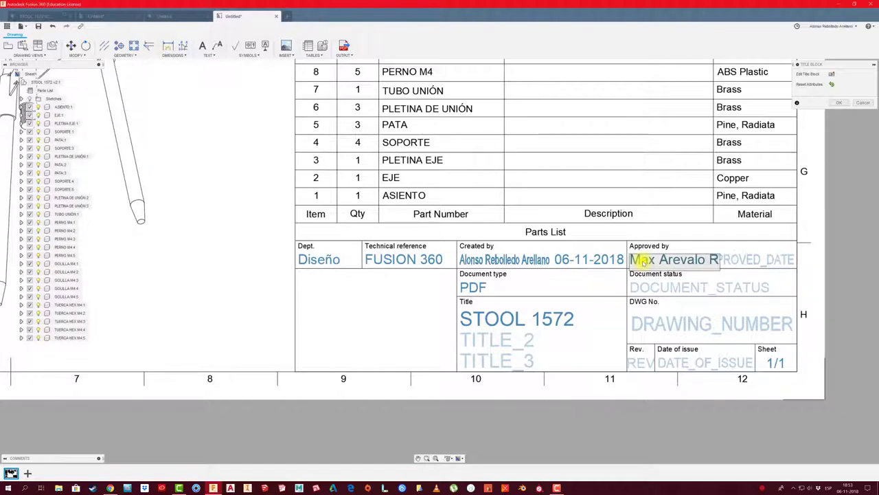
key("Return")
double_click(666, 365)
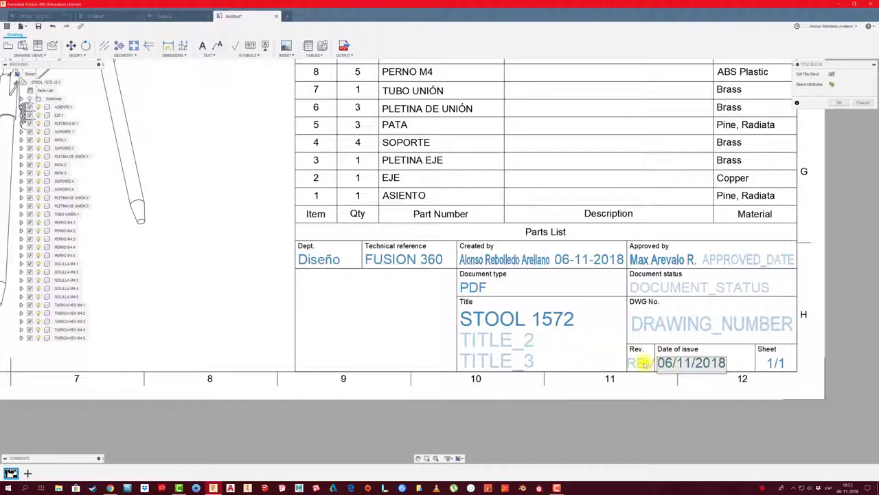
left_click(676, 327)
double_click(677, 327)
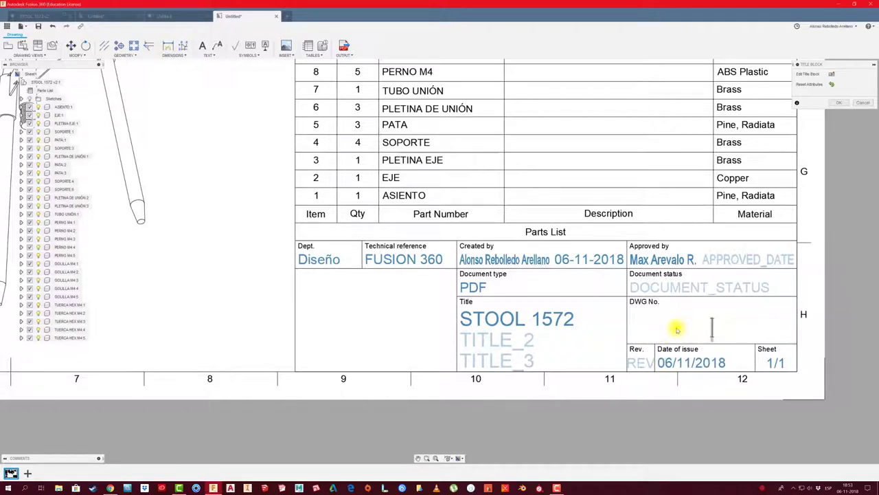
type("1")
left_click(661, 287)
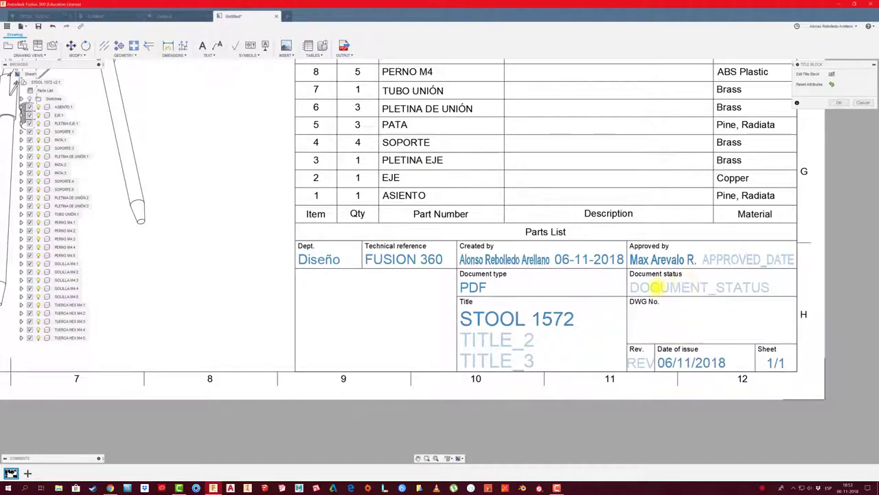
double_click(647, 289)
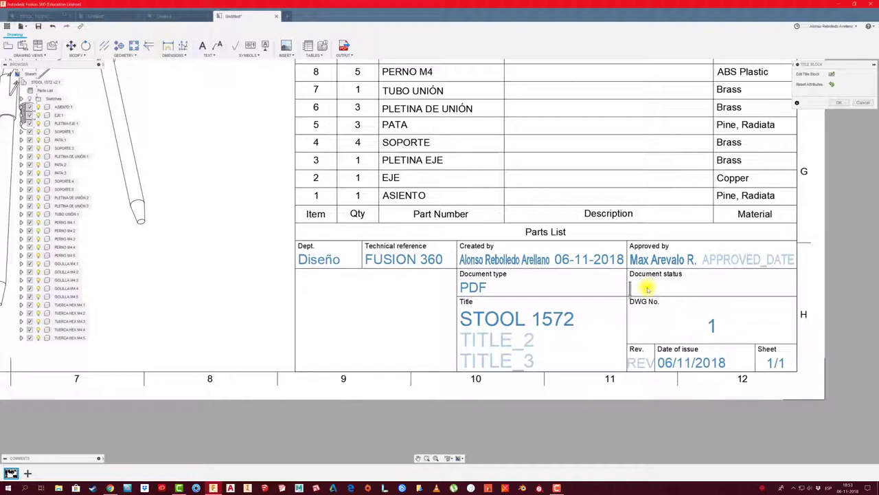
type("APRO")
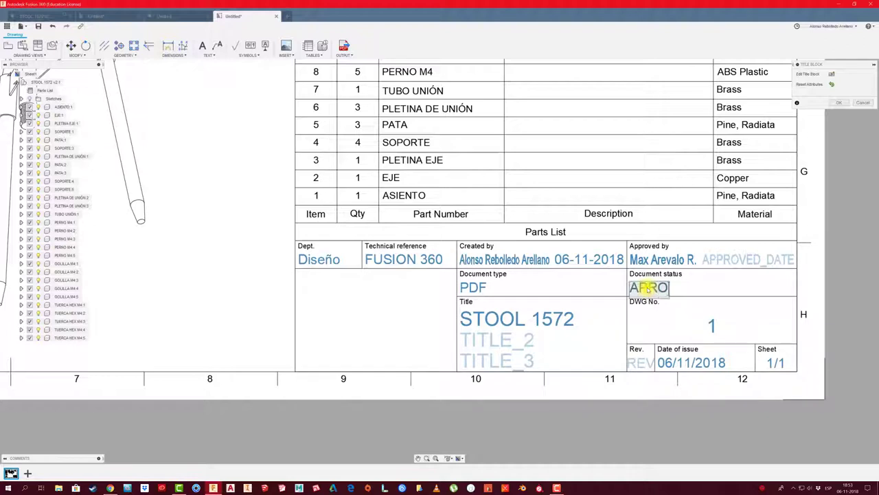
type("BADO")
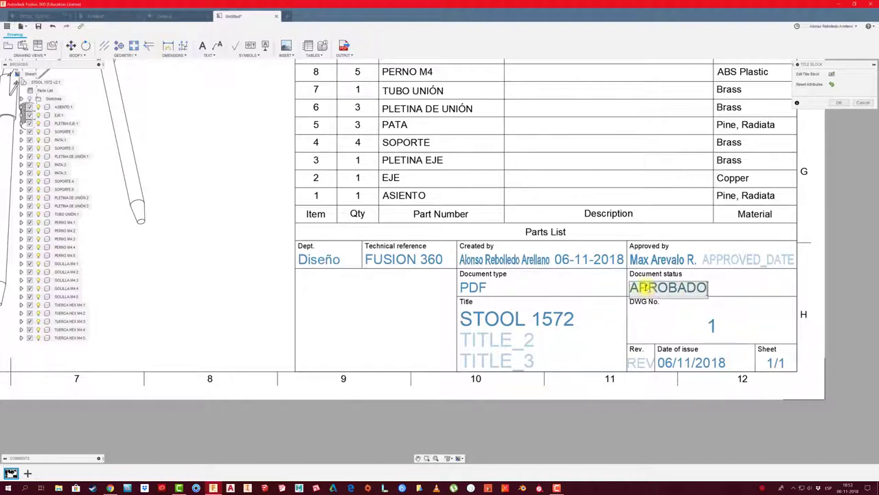
left_click(434, 344)
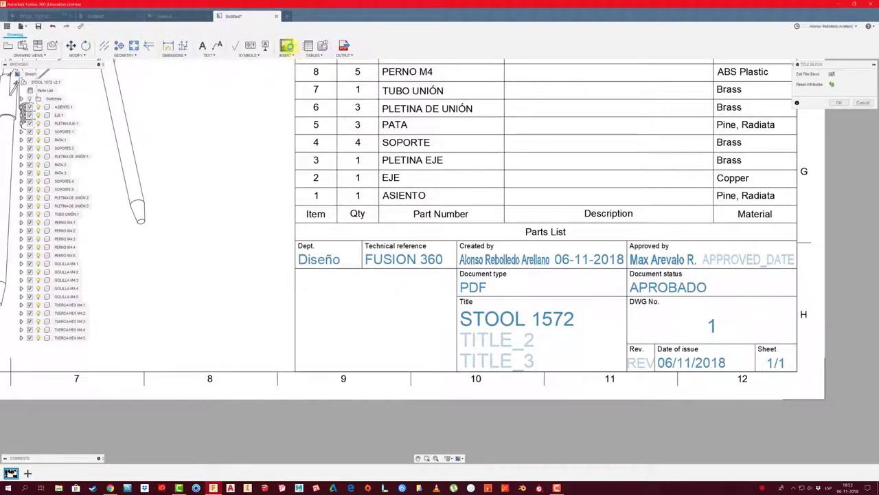
Insert the Logo ARTPLAY-02 image in the title block, scaled down with 1.0 mm X and Y offsets
left_click(287, 46)
left_click(466, 67)
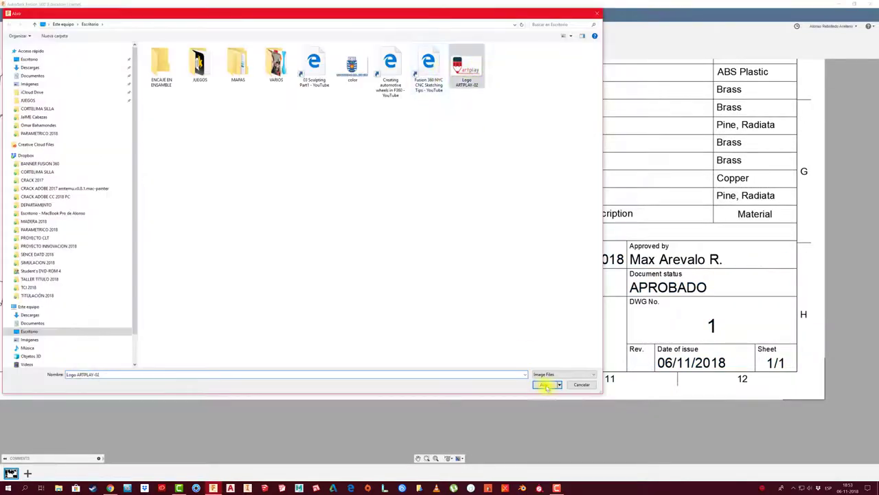
left_click(546, 385)
left_click(296, 372)
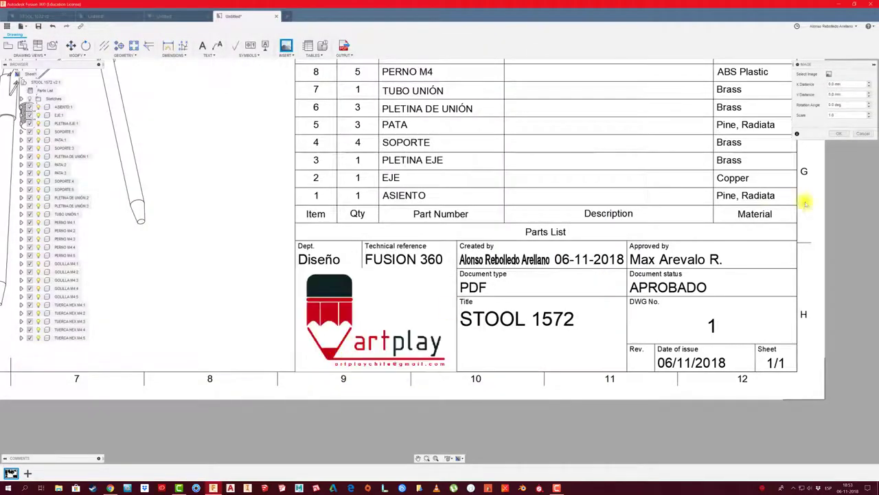
left_click(869, 117)
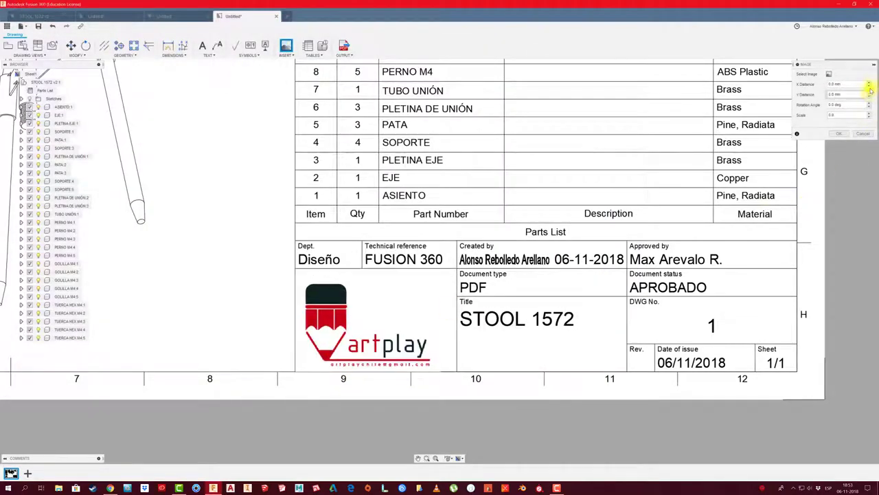
left_click(869, 84)
left_click(869, 94)
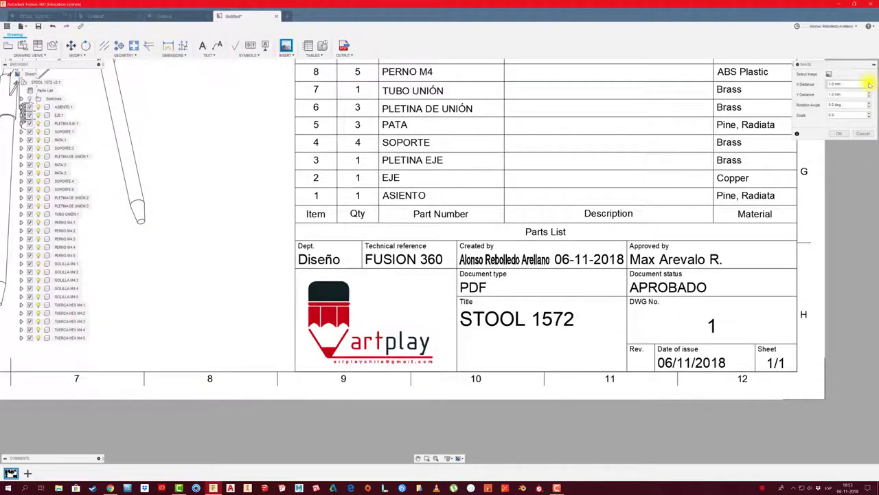
left_click(843, 134)
scroll(614, 399, "down", 3)
scroll(614, 398, "down", 3)
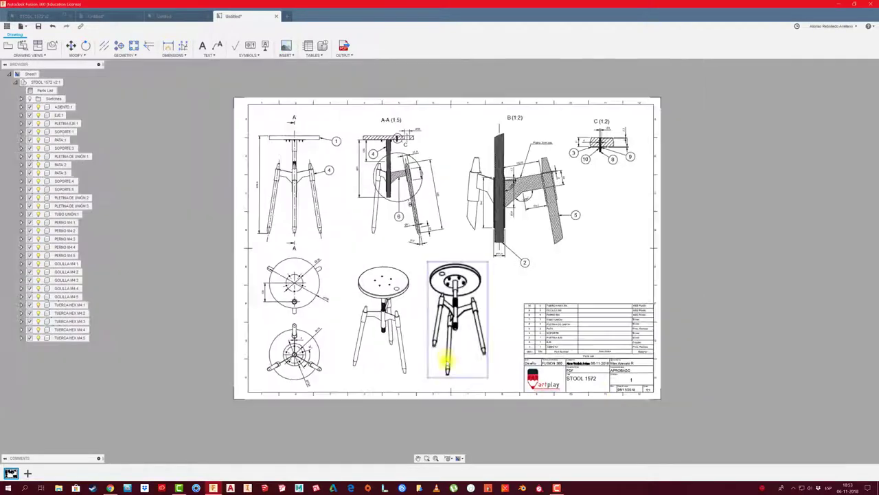
Shift the right stool view down-right and the left stool view further left
middle_click_drag(445, 358, 465, 368)
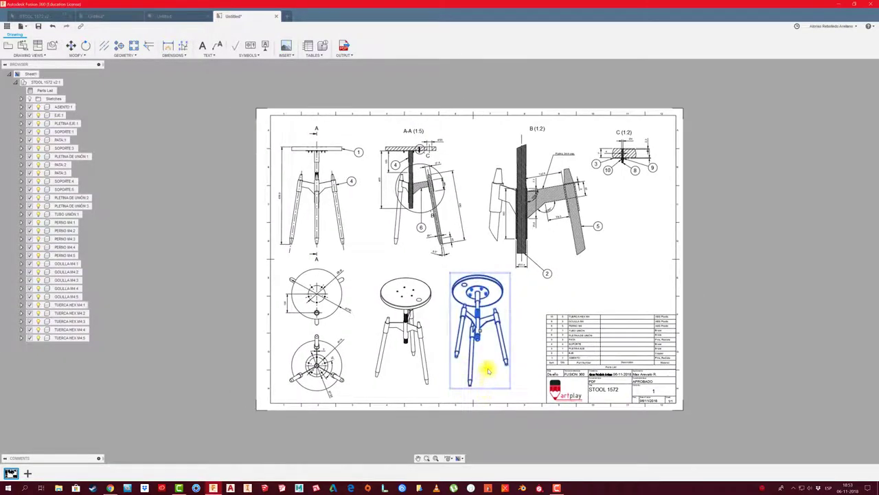
scroll(487, 371, "up", 2)
left_click_drag(477, 320, 484, 326)
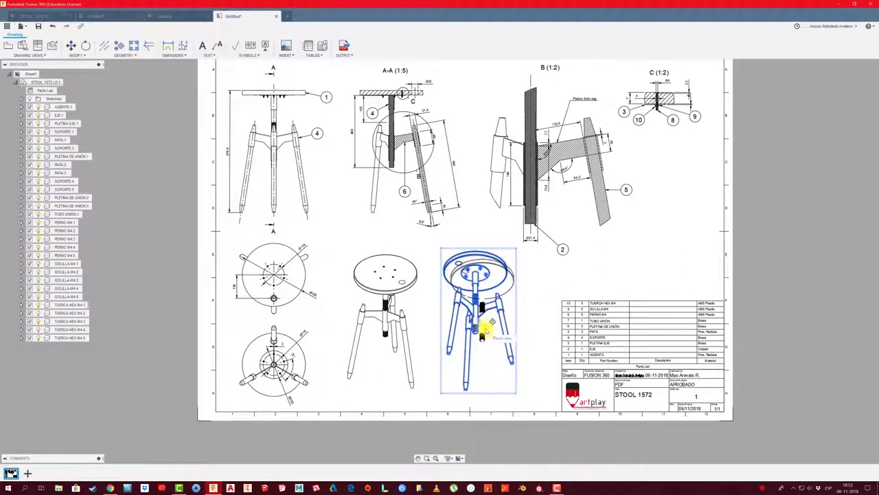
left_click(412, 388)
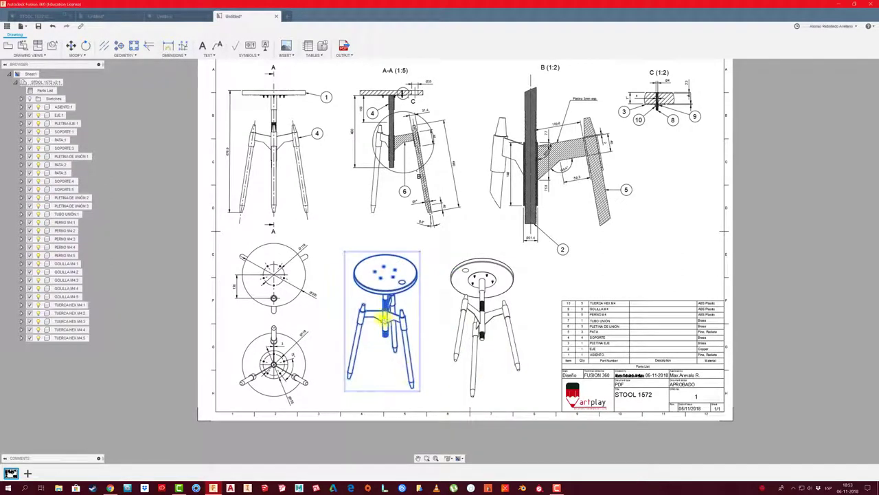
left_click_drag(385, 328, 391, 320)
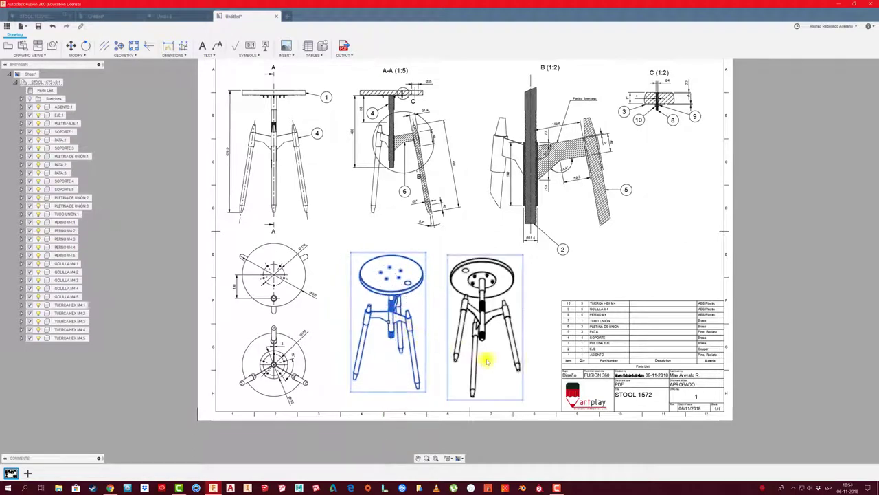
middle_click_drag(579, 267, 567, 281)
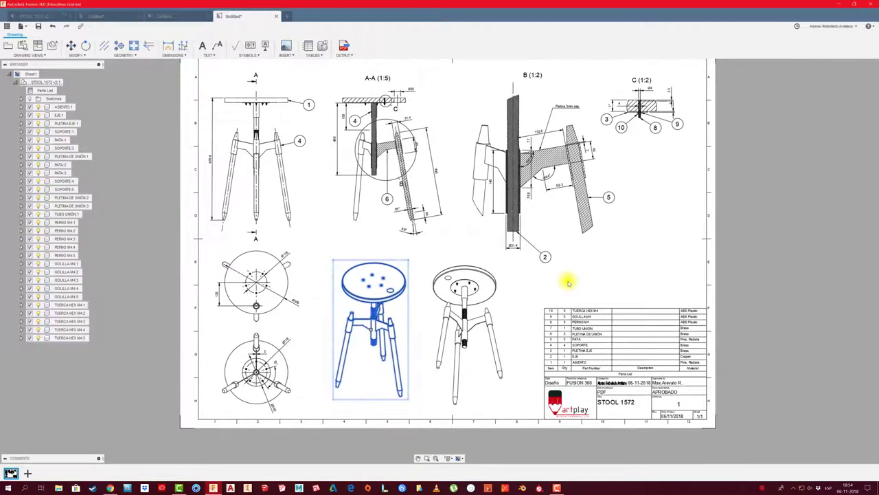
left_click(569, 281)
scroll(569, 280, "down", 2)
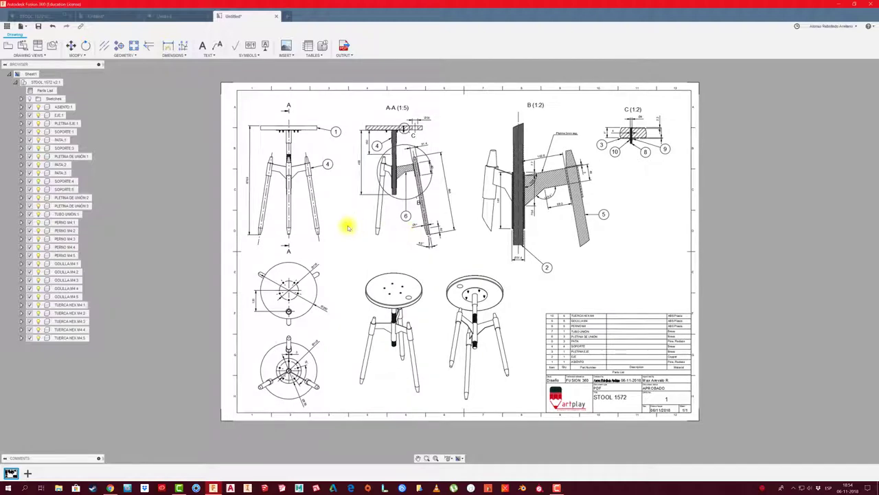
scroll(346, 228, "up", 1)
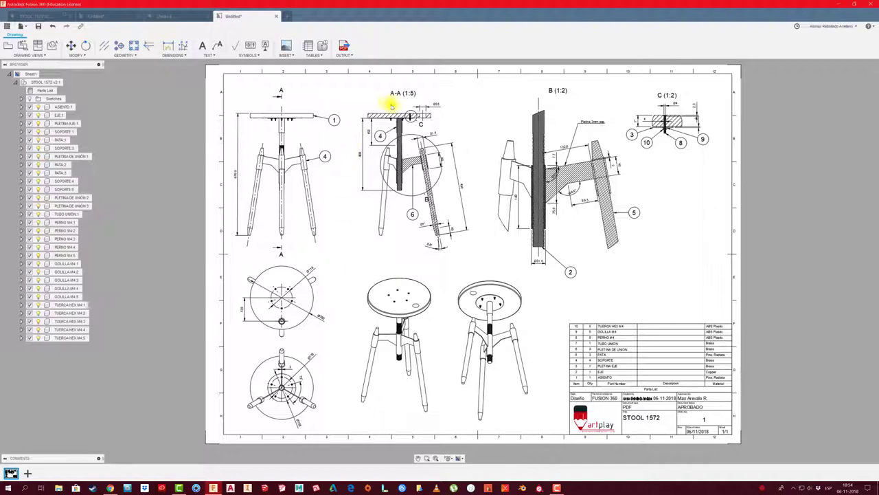
scroll(410, 116, "up", 3)
scroll(432, 122, "up", 6)
scroll(433, 123, "up", 5)
scroll(432, 120, "up", 2)
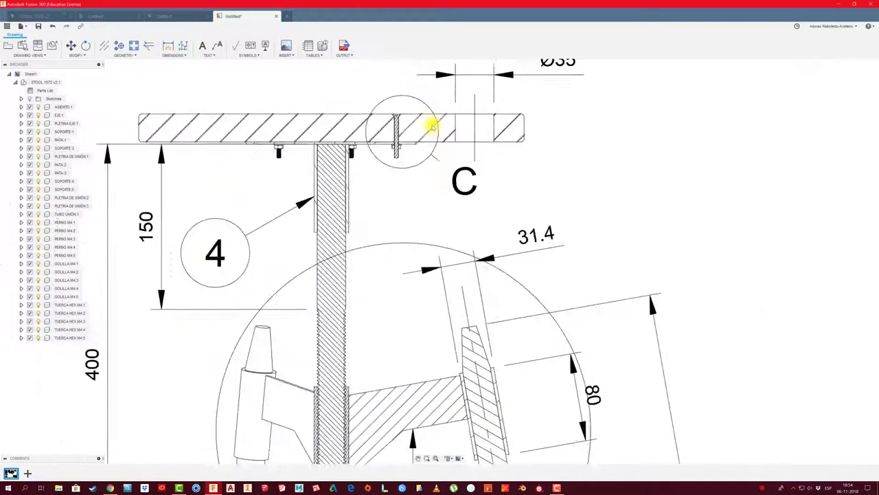
scroll(431, 127, "up", 2)
scroll(428, 127, "down", 5)
scroll(417, 137, "down", 4)
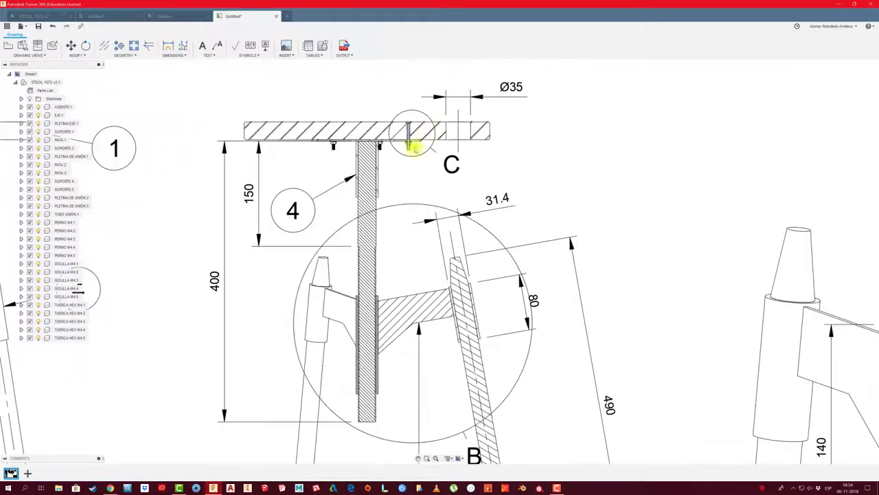
scroll(382, 167, "down", 5)
scroll(335, 280, "down", 2)
middle_click_drag(335, 280, 373, 128)
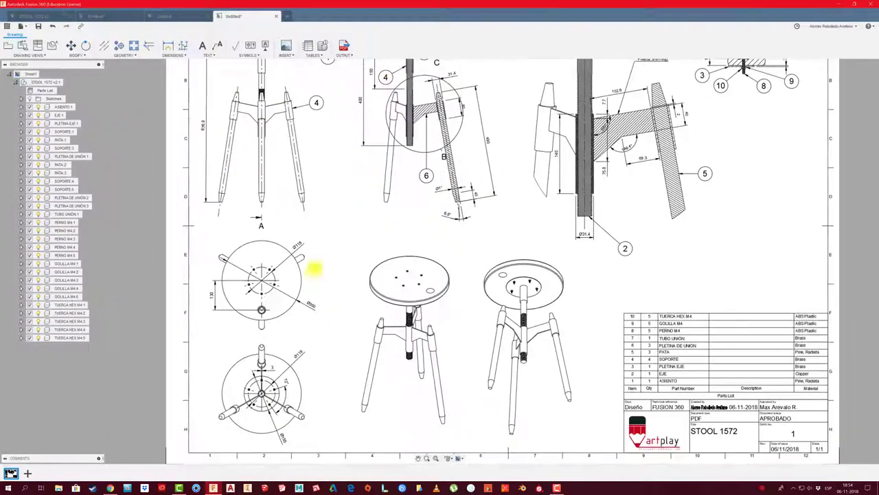
middle_click_drag(314, 270, 324, 245)
scroll(320, 250, "up", 2)
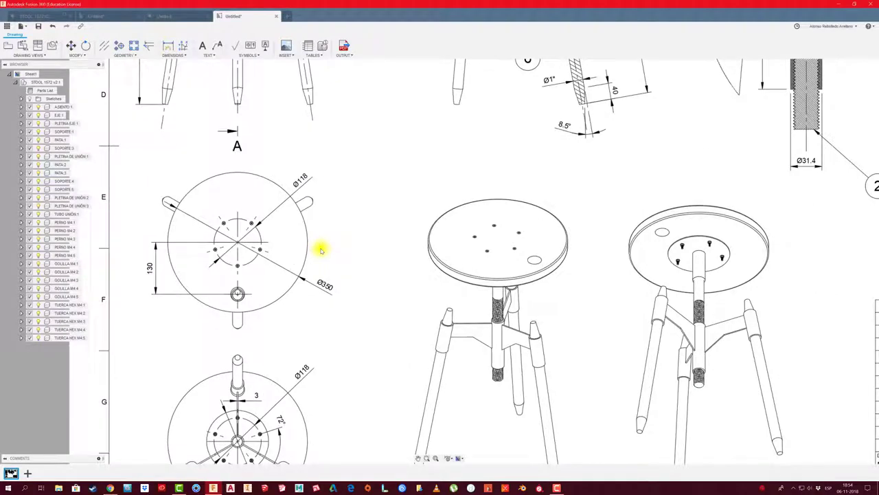
scroll(320, 249, "down", 2)
scroll(320, 249, "down", 1)
scroll(320, 250, "down", 1)
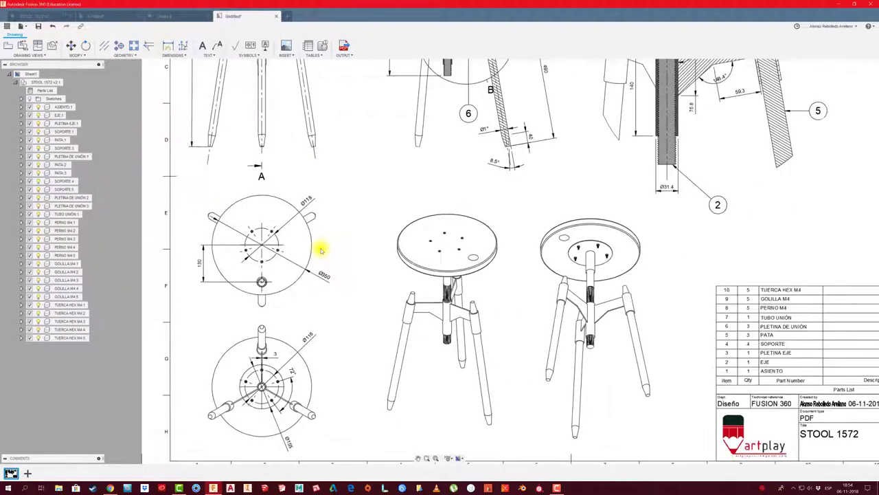
scroll(320, 249, "down", 1)
scroll(422, 239, "up", 2)
scroll(436, 240, "up", 2)
scroll(435, 239, "up", 1)
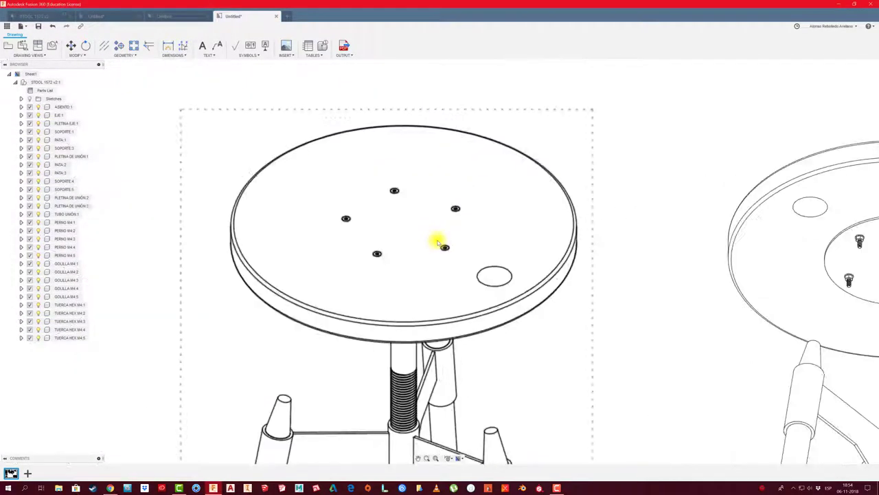
scroll(296, 257, "down", 2)
scroll(290, 257, "down", 1)
scroll(295, 256, "down", 1)
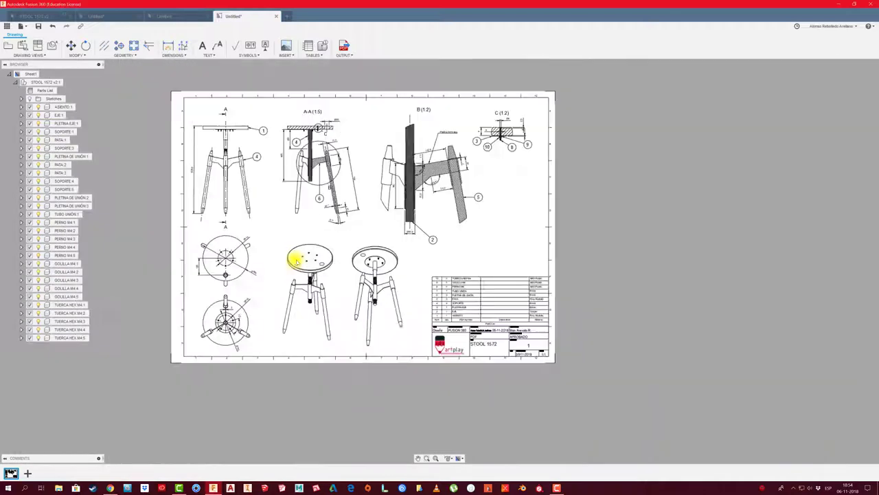
scroll(351, 251, "down", 1)
scroll(310, 248, "up", 1)
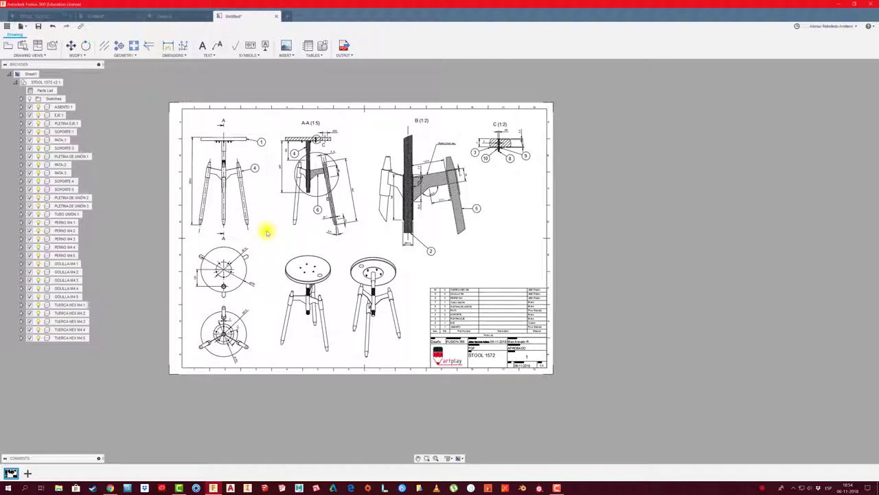
Export the sheet as PDF 'STOOL 1572 Drawing v1' to the Escritorio (desktop) folder
left_click(344, 46)
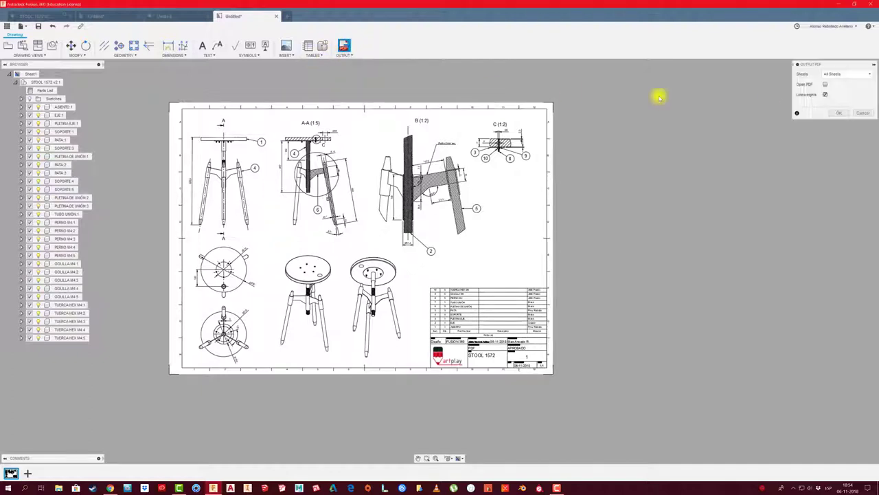
left_click_drag(803, 65, 594, 65)
left_click(630, 112)
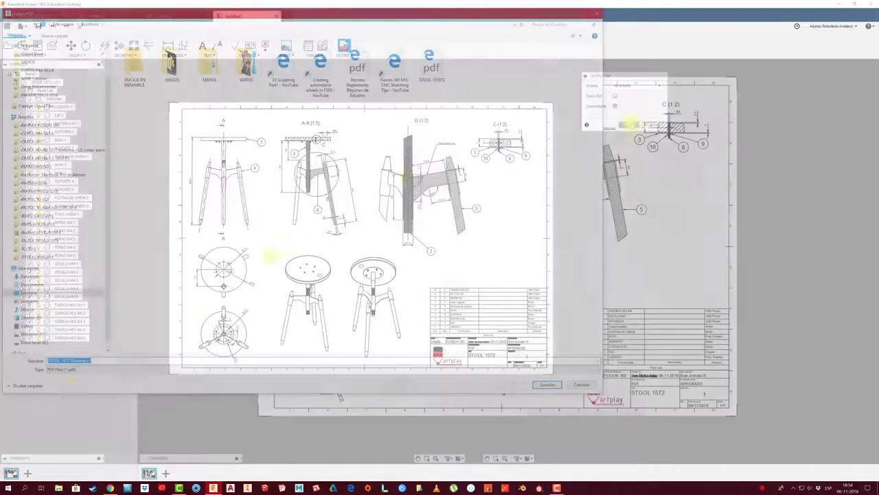
left_click(546, 386)
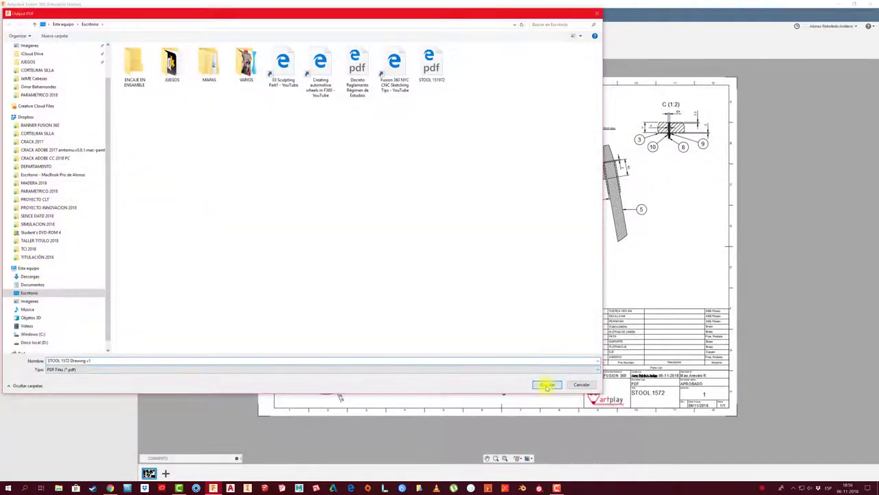
left_click(547, 385)
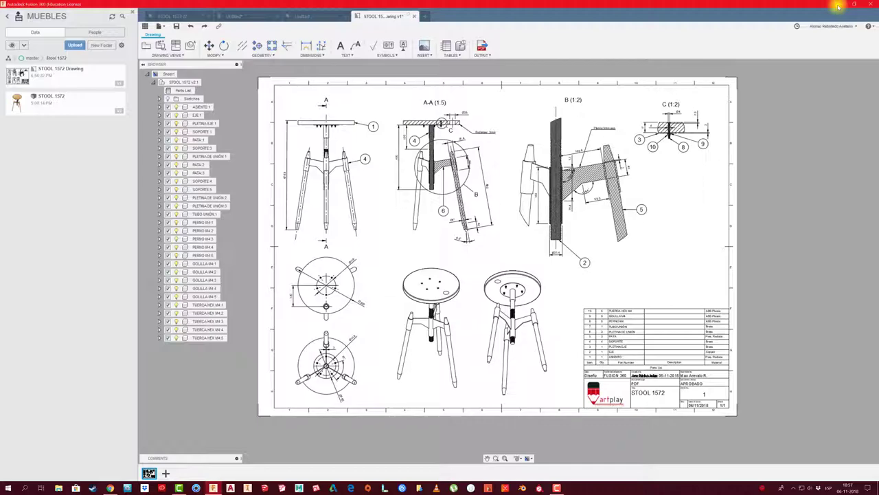
Open STOOL 1572 Drawing v1 PDF from the desktop in Edge, review it, then close Edge
left_click(839, 7)
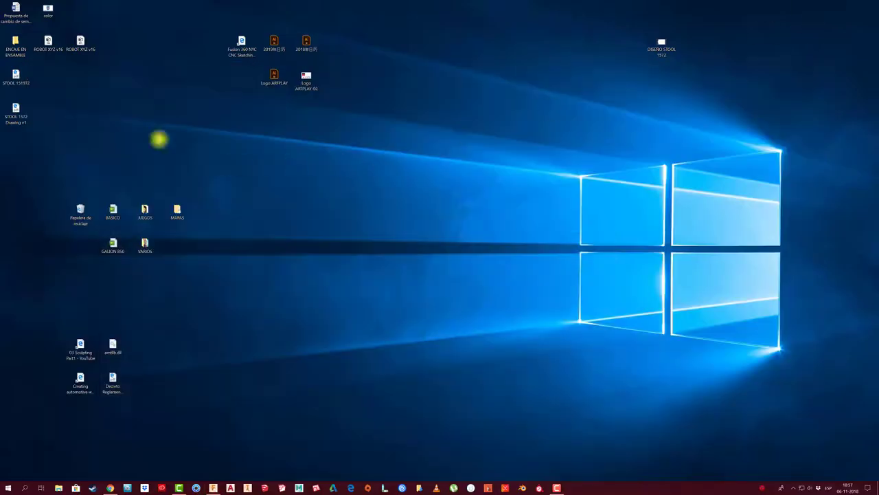
double_click(16, 110)
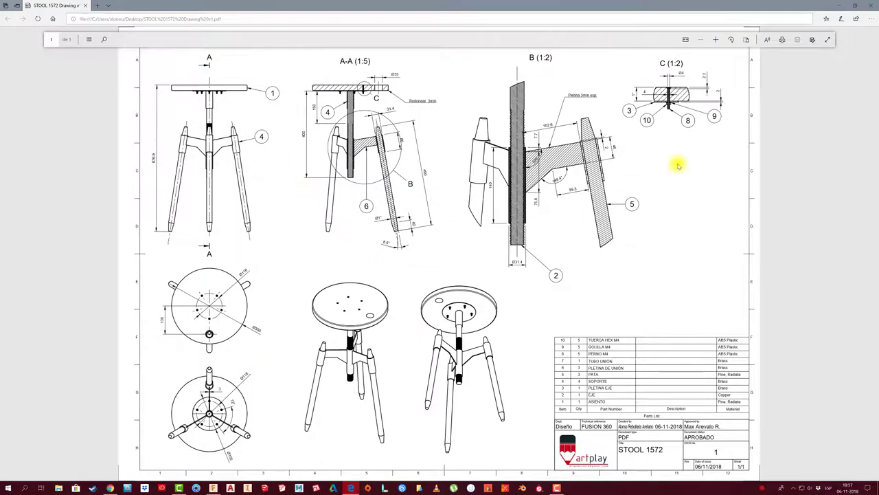
left_click(870, 5)
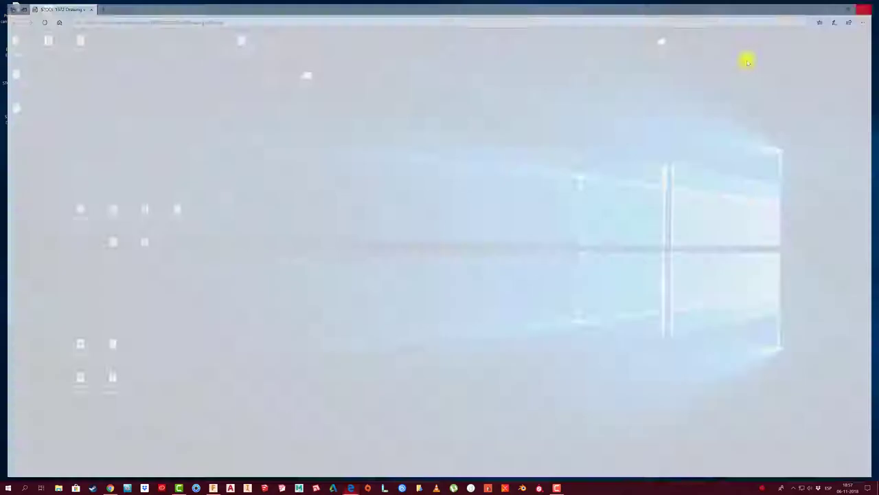